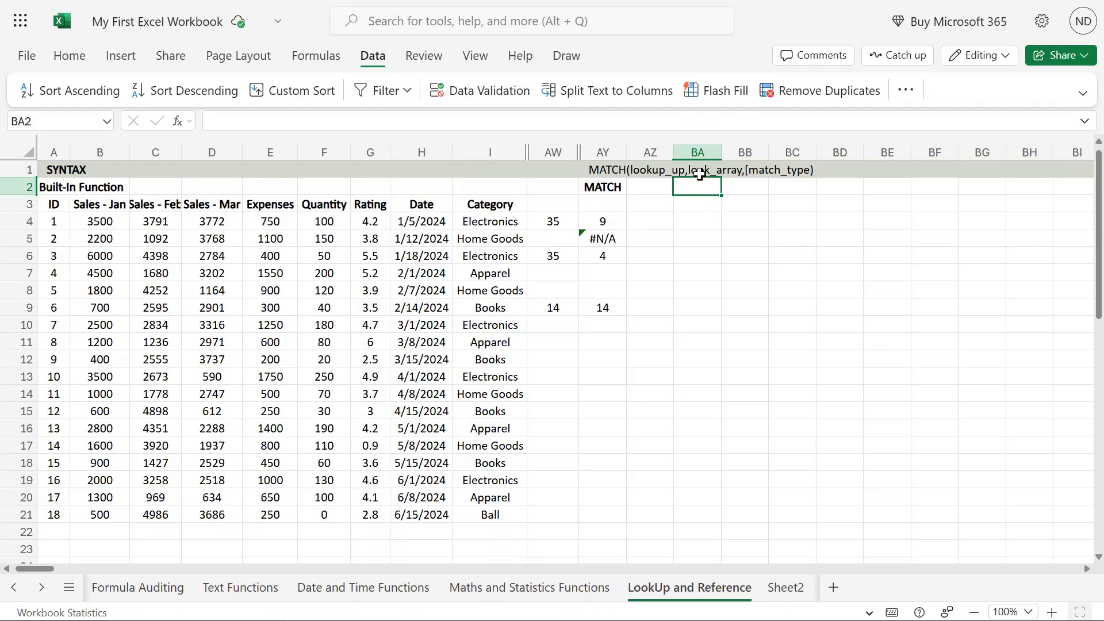
Step: Enter the heading XMATCH in cell BA2
{"action": "type", "text": "XMA"}
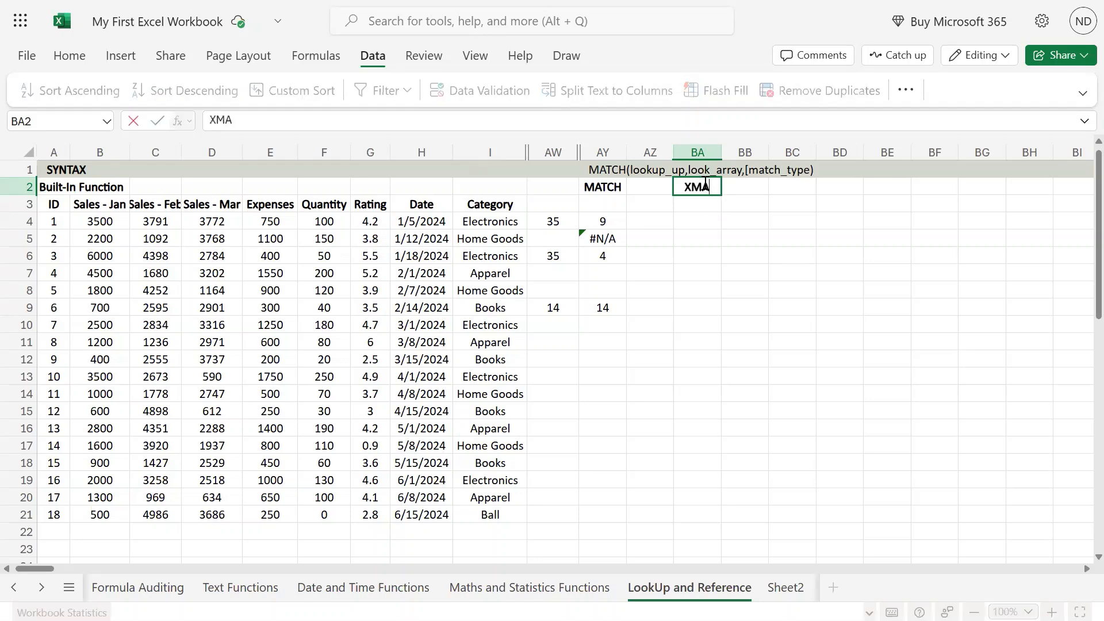
{"action": "type", "text": "TCXH"}
{"action": "key", "text": "ctrl+Return"}
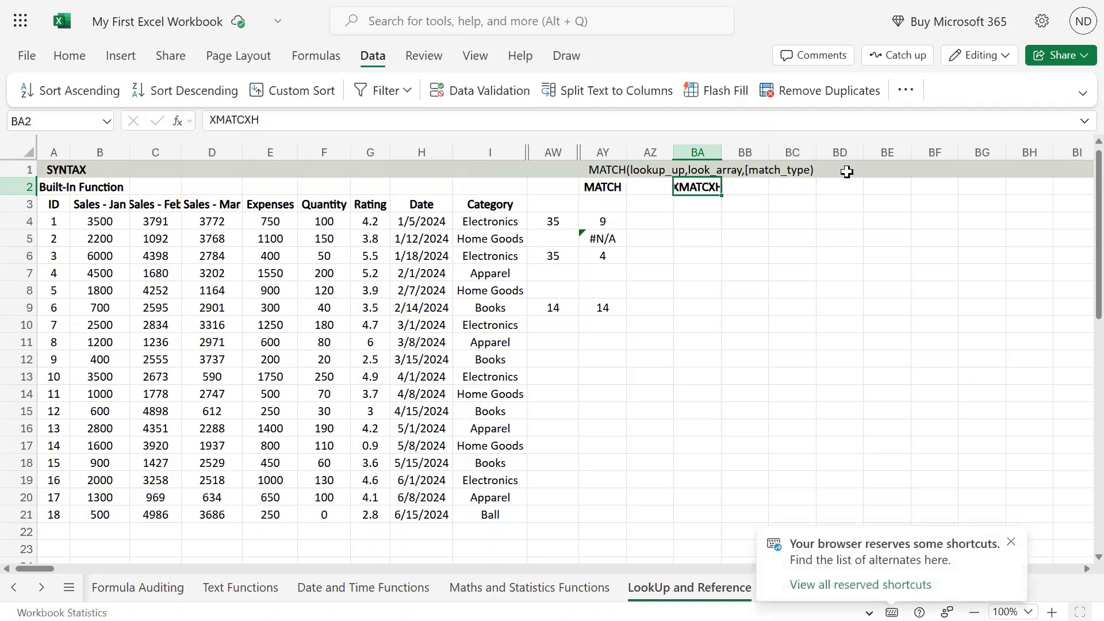
{"action": "left_click", "coordinate": [340, 121]}
{"action": "key", "text": "BackSpace"}
{"action": "key", "text": "BackSpace"}
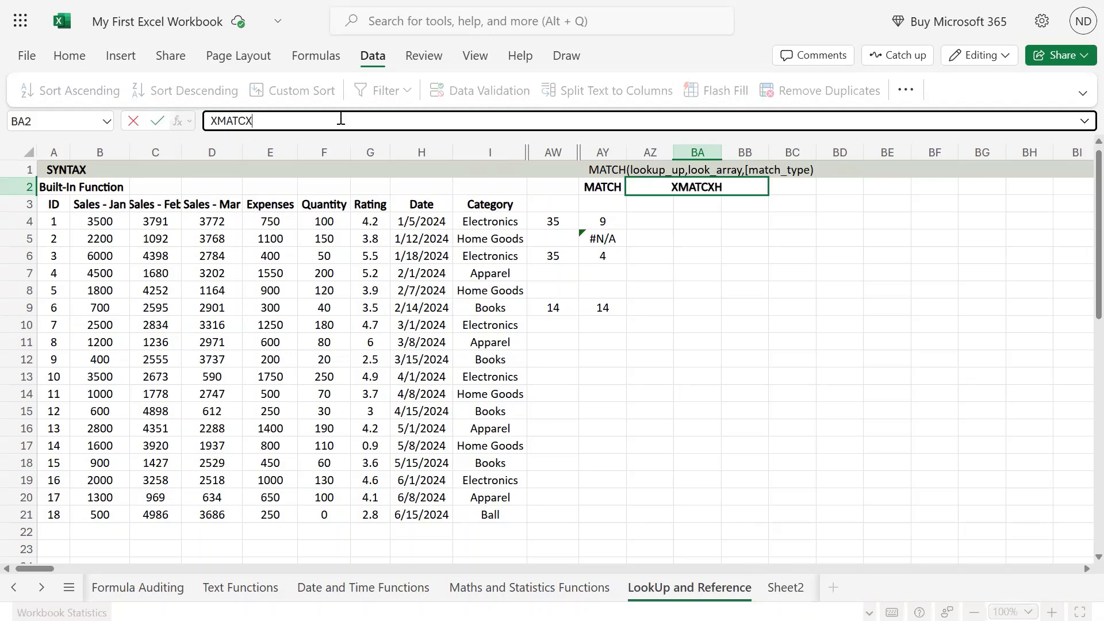
{"action": "type", "text": "H"}
{"action": "key", "text": "Return"}
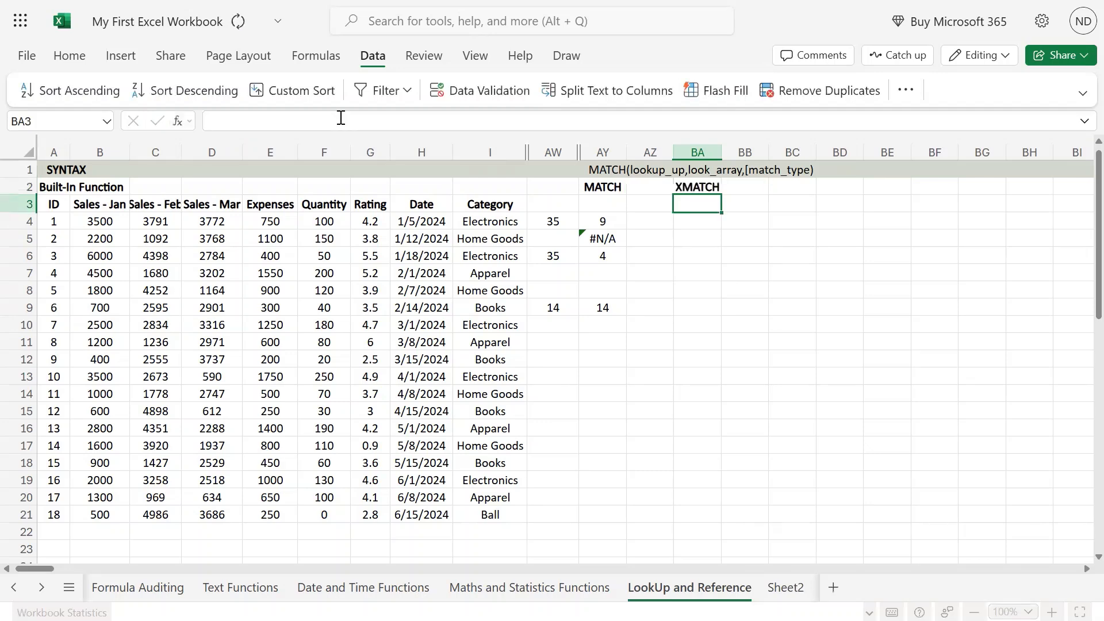
Step: Copy the MATCH syntax text from AY1 into cell BA1 as the basis for the XMATCH syntax
{"action": "key", "text": "Up"}
{"action": "key", "text": "Up"}
{"action": "key", "text": "Down"}
{"action": "key", "text": "Up"}
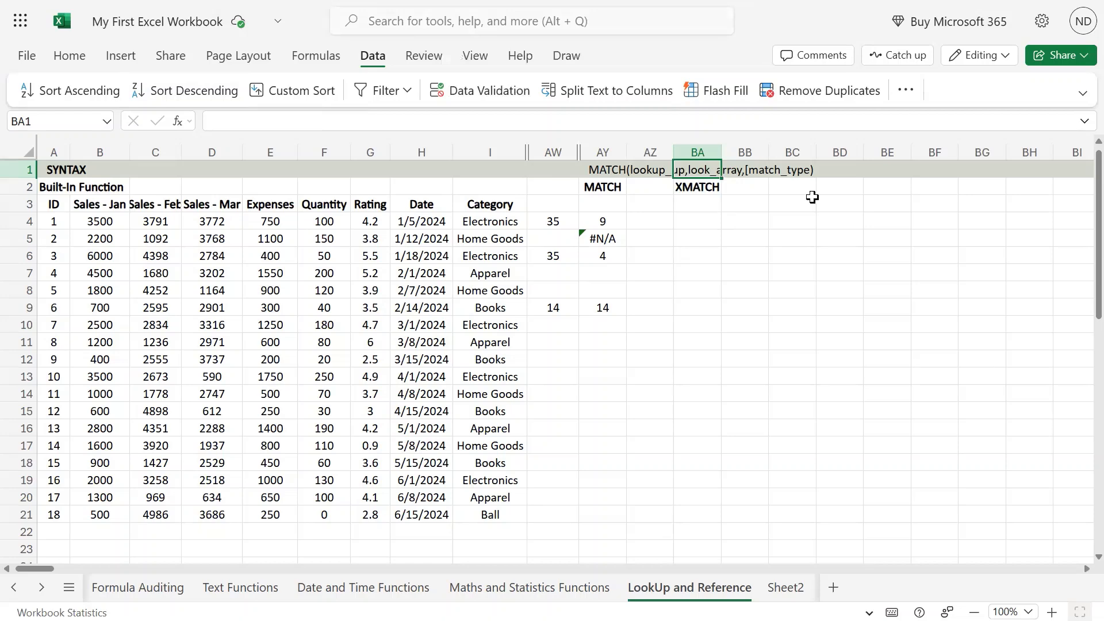
{"action": "key", "text": "Left"}
{"action": "key", "text": "Left"}
{"action": "key", "text": "F2"}
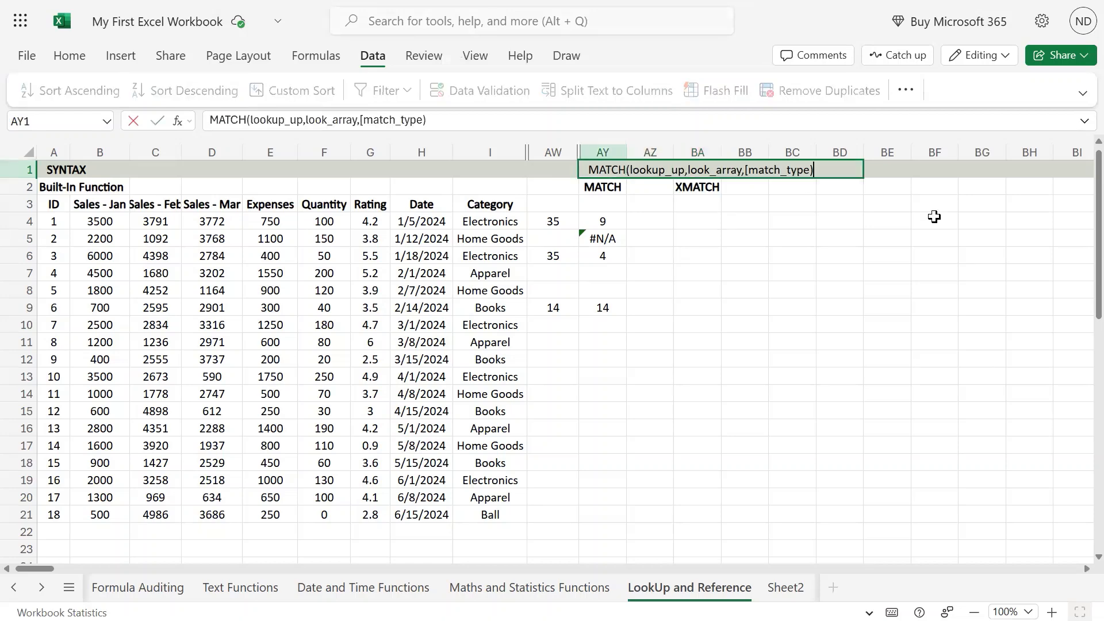
{"action": "key", "text": "Escape"}
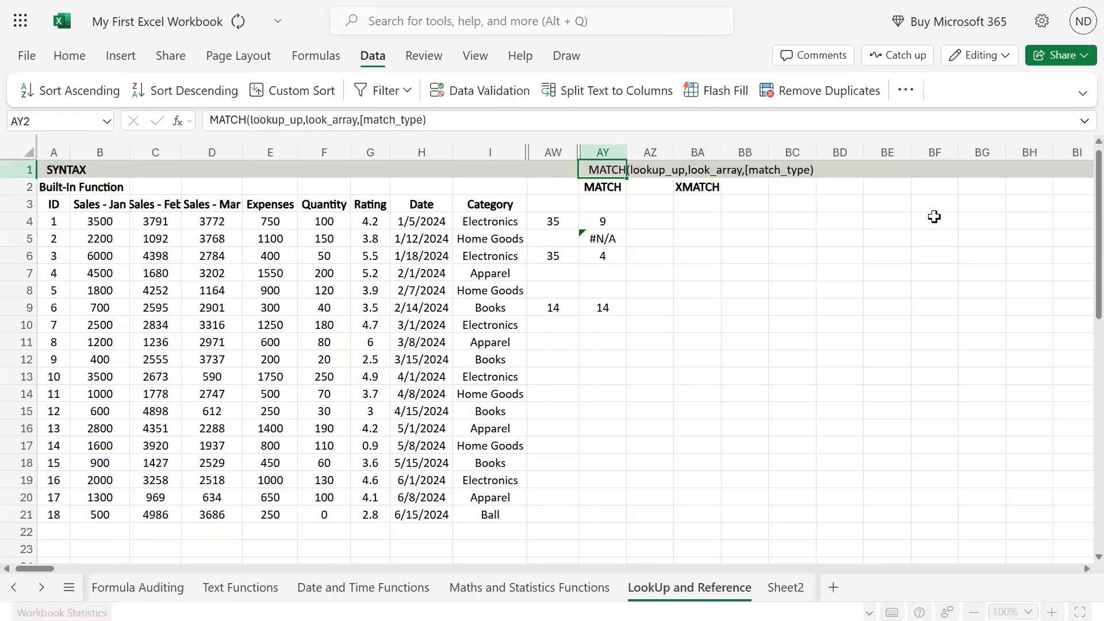
{"action": "key", "text": "Right"}
{"action": "key", "text": "Right"}
{"action": "key", "text": "F2"}
{"action": "type", "text": "MATCH(lookup_up,look_array,[match_type])"}
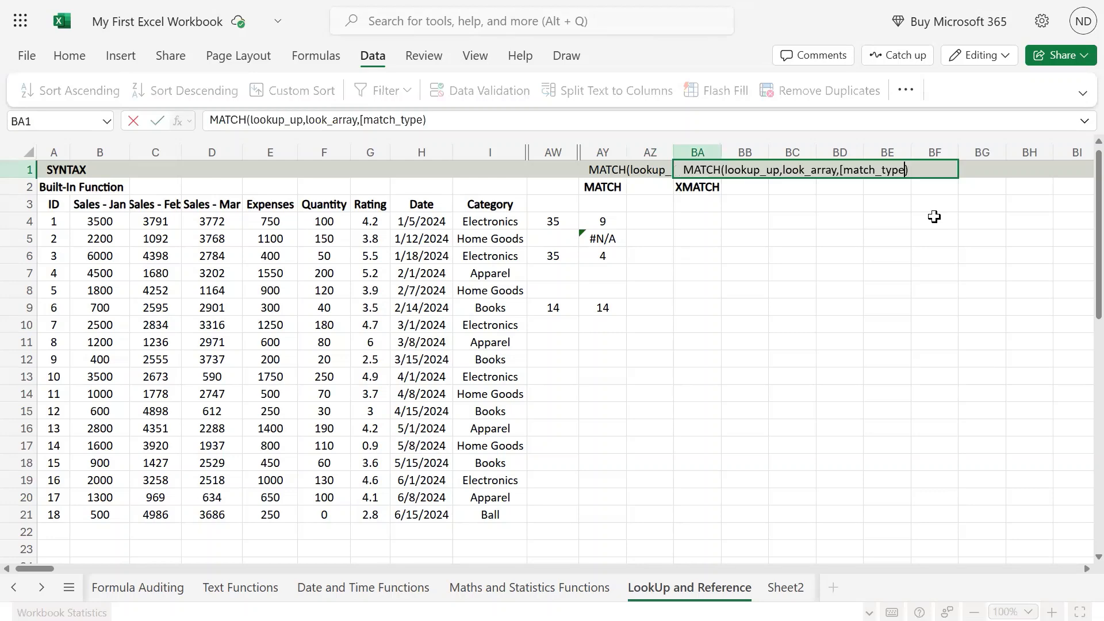
Step: Change the function name in the BA1 syntax text to XMATCH
{"action": "key", "text": "Left"}
{"action": "key", "text": "Left"}
{"action": "key", "text": "Left"}
{"action": "key", "text": "Left"}
{"action": "key", "text": "Left"}
{"action": "key", "text": "Left"}
{"action": "key", "text": "Left"}
{"action": "key", "text": "Left"}
{"action": "key", "text": "Left"}
{"action": "key", "text": "Left"}
{"action": "key", "text": "Left"}
{"action": "key", "text": "Left"}
{"action": "key", "text": "Left"}
{"action": "key", "text": "Left"}
{"action": "key", "text": "Left"}
{"action": "key", "text": "Left"}
{"action": "key", "text": "Left"}
{"action": "key", "text": "Left"}
{"action": "key", "text": "Left"}
{"action": "key", "text": "Left"}
{"action": "type", "text": "X"}
Step: Rename the first argument in the BA1 syntax text to lookup_value
{"action": "key", "text": "Right"}
{"action": "key", "text": "Right"}
{"action": "key", "text": "Right"}
{"action": "key", "text": "Right"}
{"action": "key", "text": "Right"}
{"action": "key", "text": "Right"}
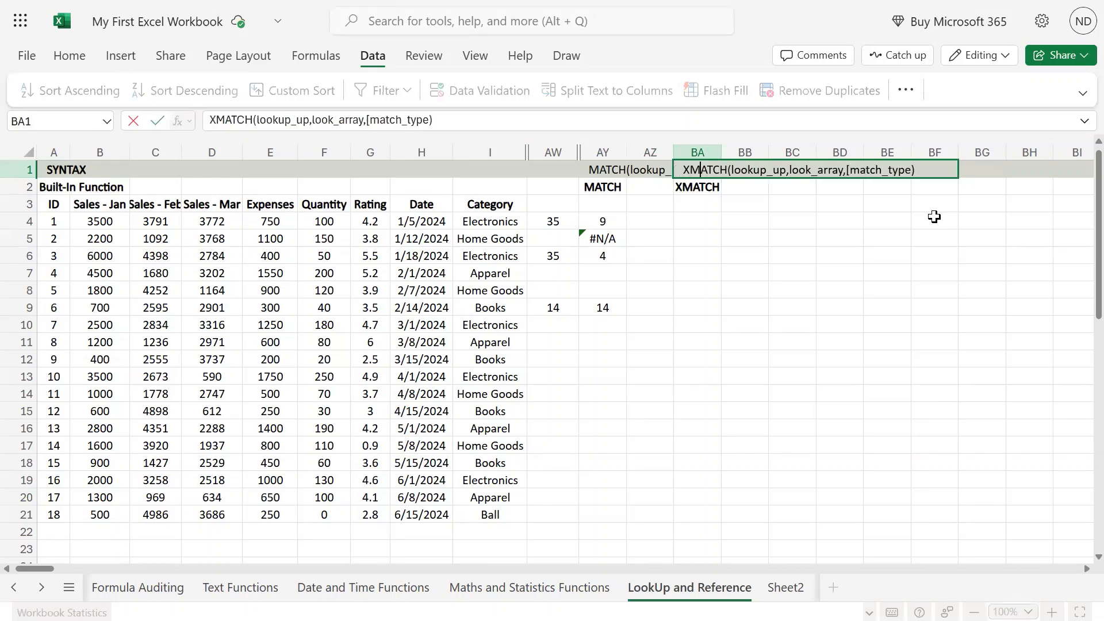
{"action": "key", "text": "Right"}
{"action": "key", "text": "Right"}
{"action": "key", "text": "Right"}
{"action": "key", "text": "Right"}
{"action": "key", "text": "Right"}
{"action": "key", "text": "Right"}
{"action": "key", "text": "Right"}
{"action": "key", "text": "Right"}
{"action": "key", "text": "Right"}
{"action": "key", "text": "BackSpace"}
{"action": "key", "text": "BackSpace"}
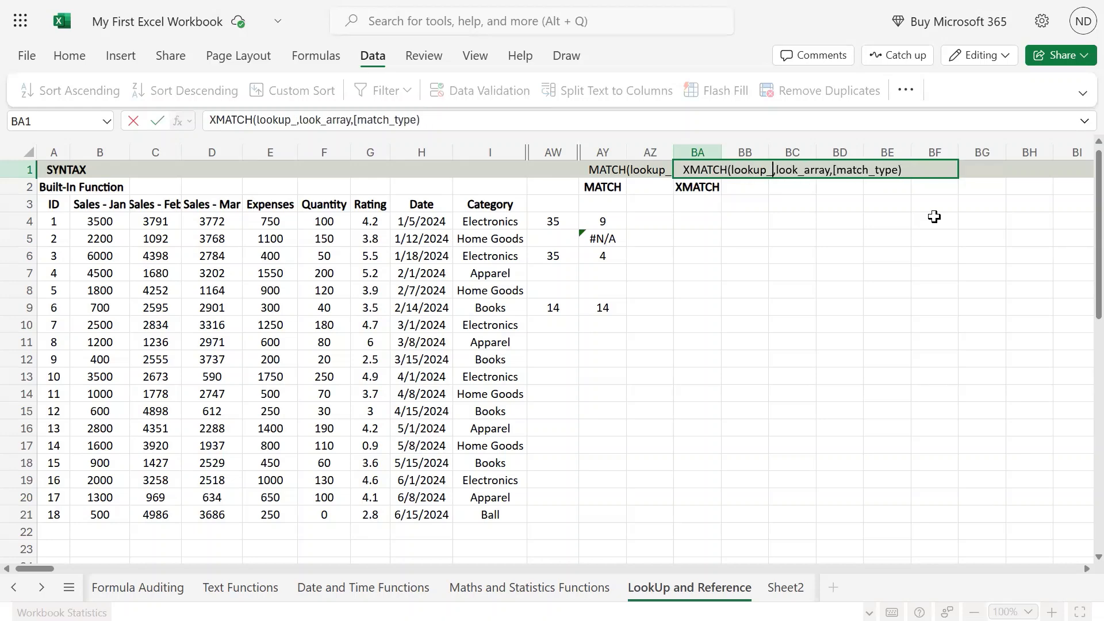
{"action": "type", "text": "value"}
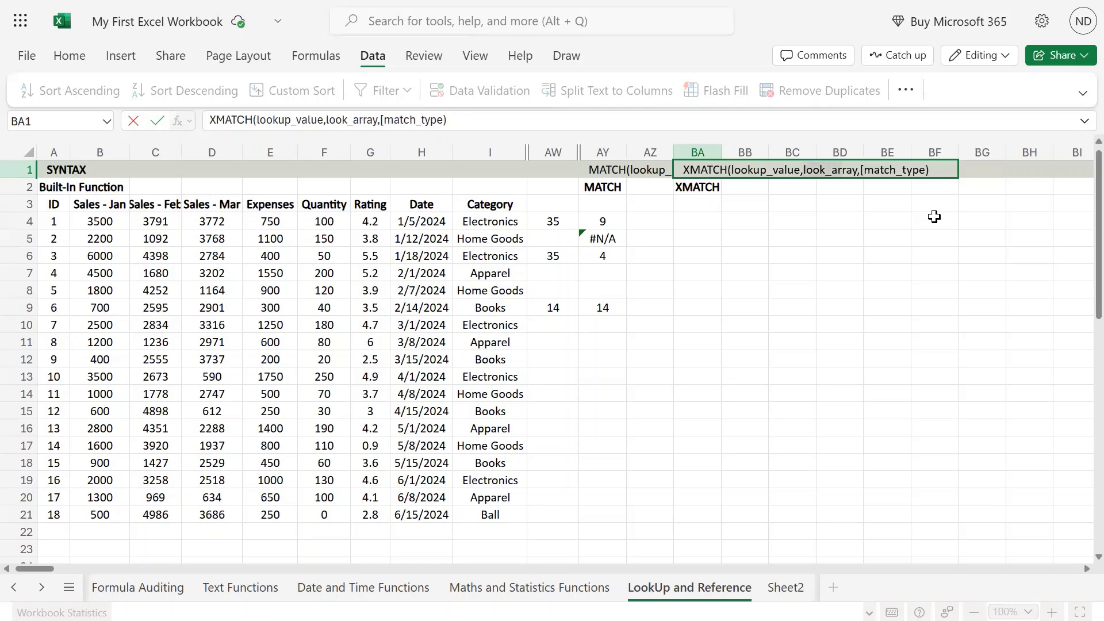
Step: Change the third argument in the BA1 syntax text to [match_mode], including its closing bracket
{"action": "key", "text": "Right"}
{"action": "key", "text": "Right"}
{"action": "key", "text": "Right"}
{"action": "key", "text": "Right"}
{"action": "key", "text": "Right"}
{"action": "key", "text": "Right"}
{"action": "key", "text": "Right"}
{"action": "key", "text": "Right"}
{"action": "key", "text": "Right"}
{"action": "key", "text": "Right"}
{"action": "key", "text": "Right"}
{"action": "key", "text": "Delete"}
{"action": "key", "text": "Delete"}
{"action": "key", "text": "Delete"}
{"action": "key", "text": "Delete"}
{"action": "type", "text": "mode].,"}
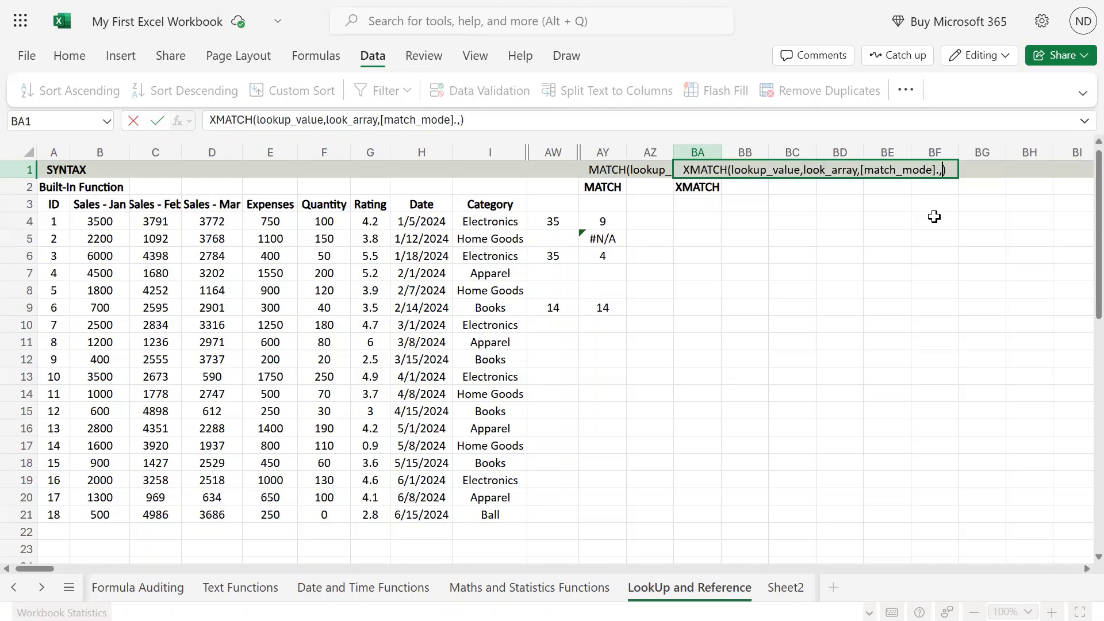
{"action": "key", "text": "BackSpace"}
{"action": "key", "text": "BackSpace"}
Step: Add [search_mode] as the fourth argument of the XMATCH syntax in BA1
{"action": "type", "text": ",[searcch"}
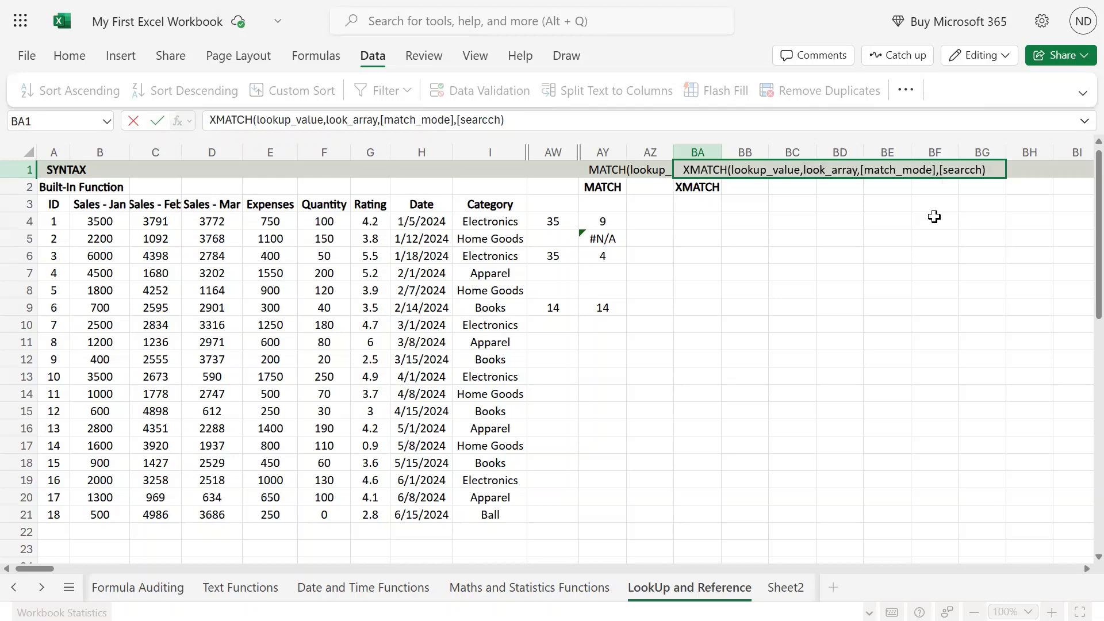
{"action": "key", "text": "BackSpace"}
{"action": "key", "text": "BackSpace"}
{"action": "key", "text": "BackSpace"}
{"action": "type", "text": "ch_mode"}
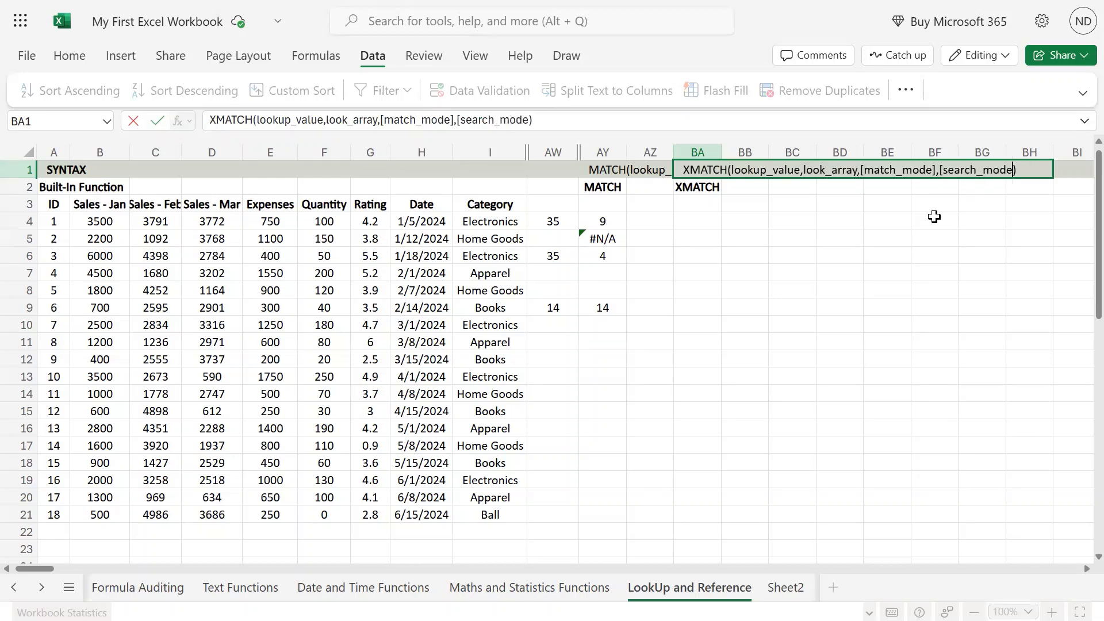
{"action": "type", "text": "]"}
{"action": "key", "text": "Return"}
Step: Enter the heading match_mode in cell BC3, leaving BC2 empty
{"action": "key", "text": "Right"}
{"action": "key", "text": "Right"}
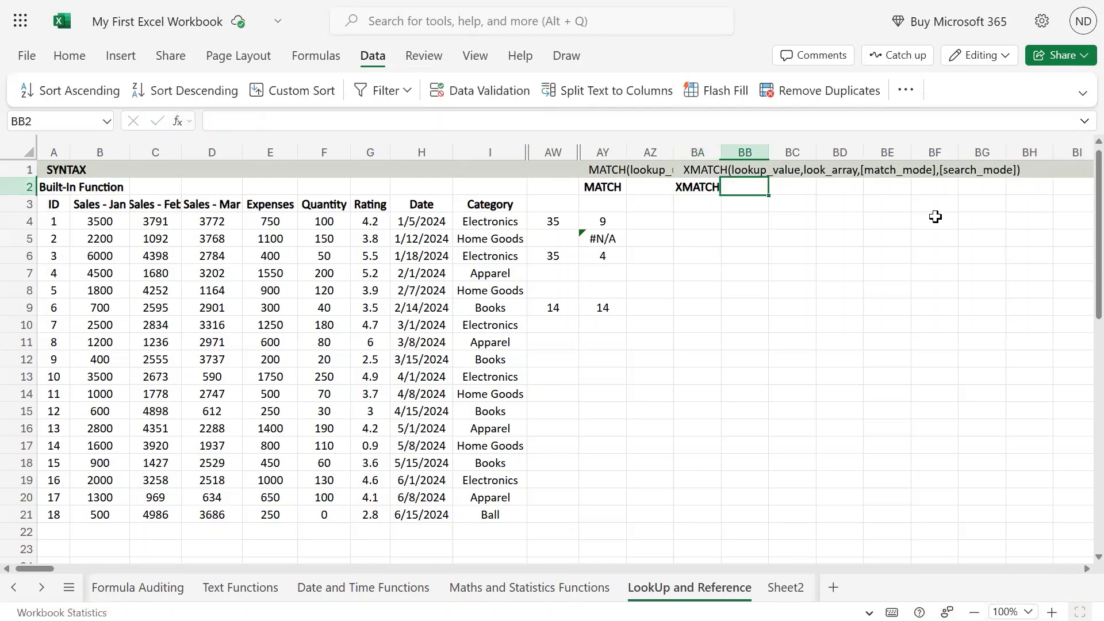
{"action": "type", "text": "match mode"}
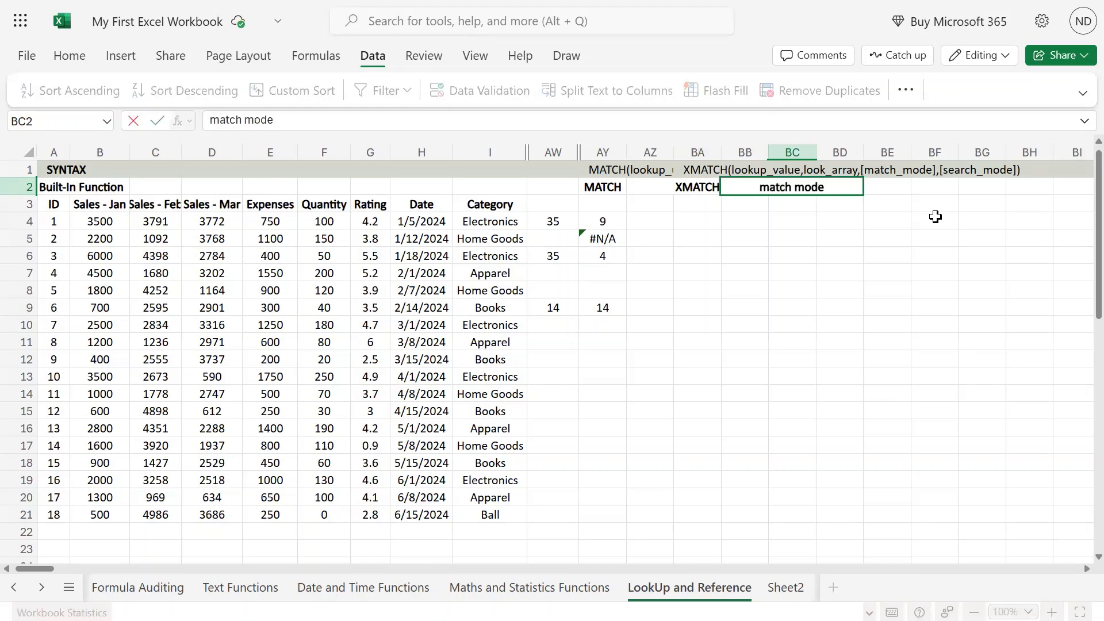
{"action": "key", "text": "Escape"}
{"action": "key", "text": "Down"}
{"action": "type", "text": "match"}
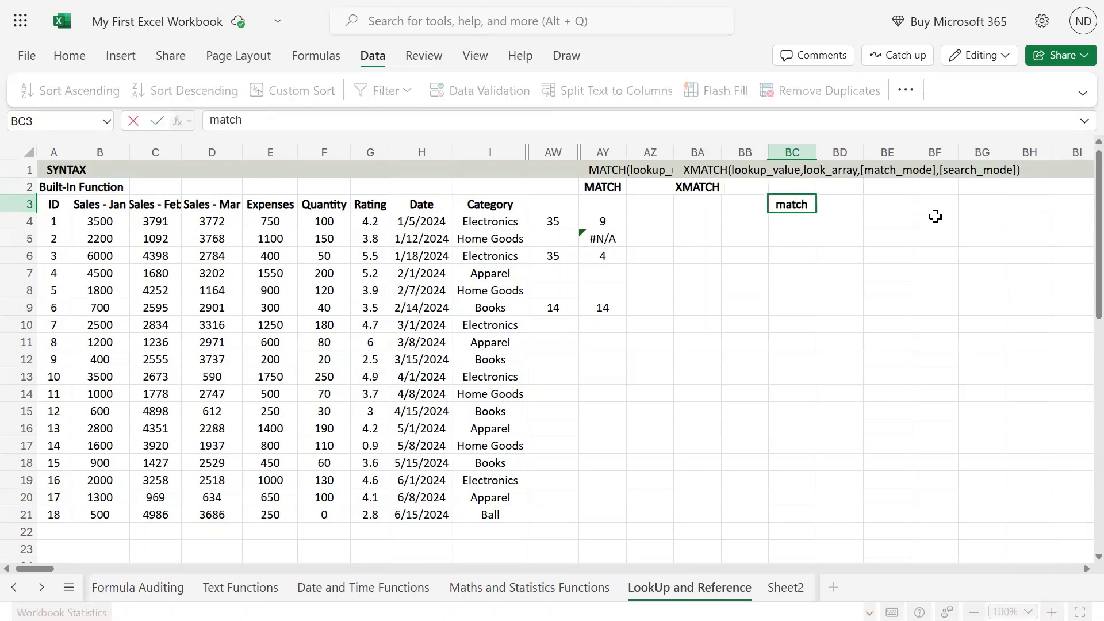
{"action": "key", "text": "BackSpace"}
{"action": "key", "text": "BackSpace"}
{"action": "type", "text": "ch_mode"}
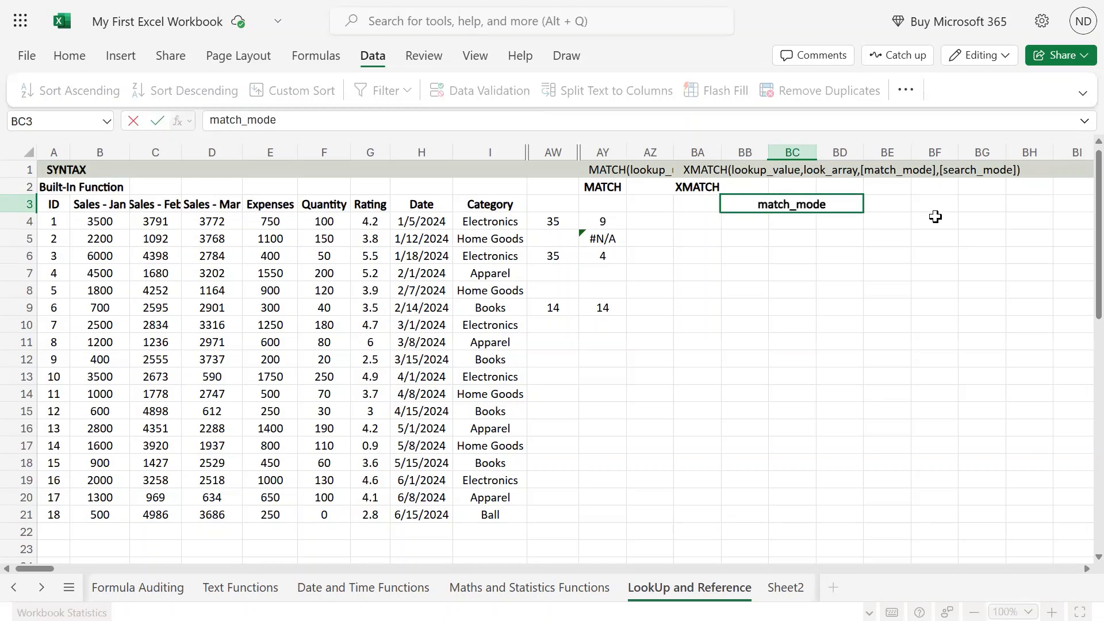
{"action": "key", "text": "Return"}
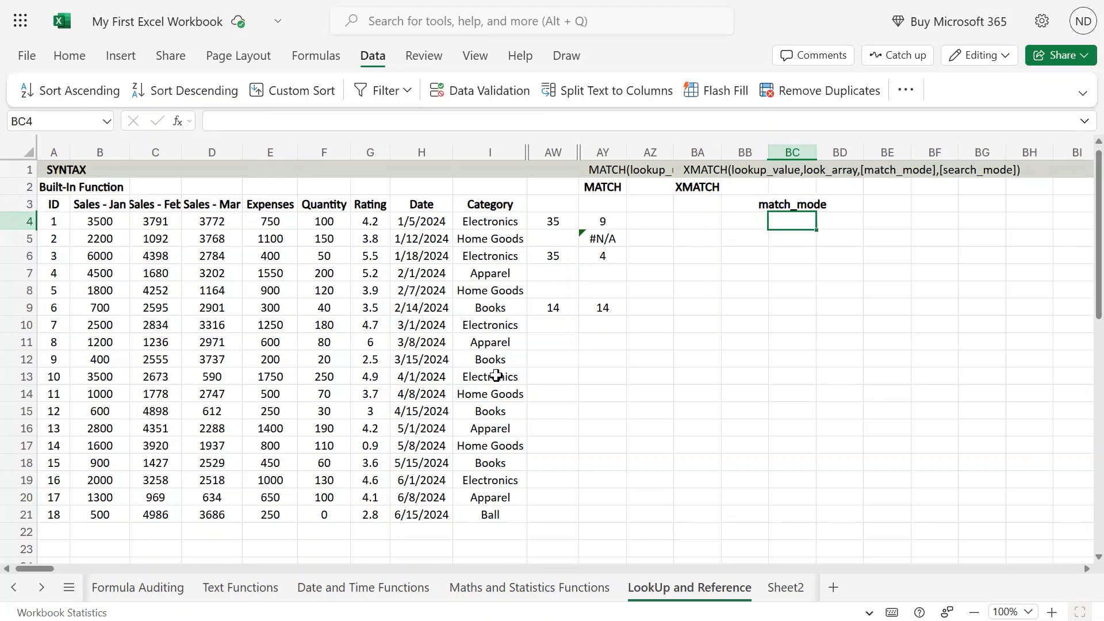
Step: List the match_mode options 0, -1, 1 and 2 in cells BC4 to BC7
{"action": "left_click", "coordinate": [888, 340]}
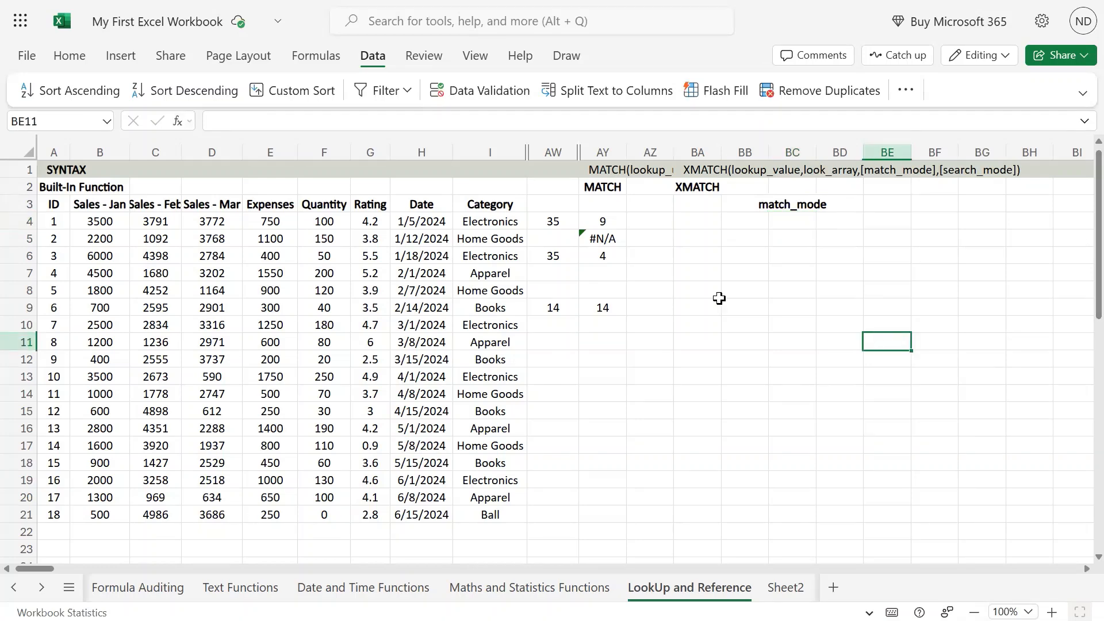
{"action": "left_click", "coordinate": [802, 219]}
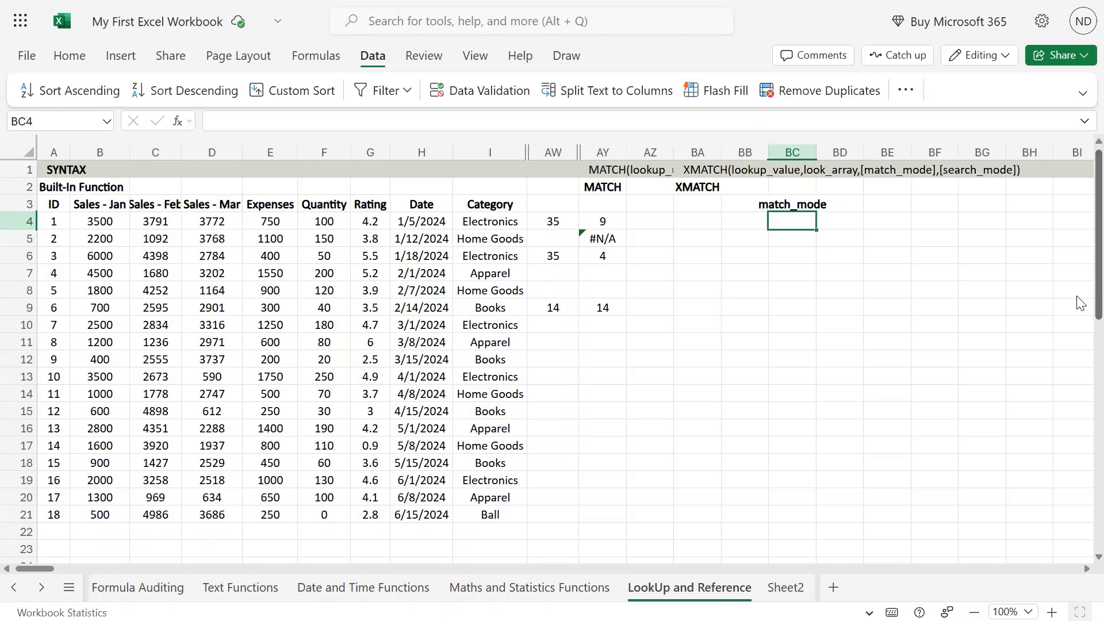
{"action": "type", "text": "0"}
{"action": "key", "text": "Return"}
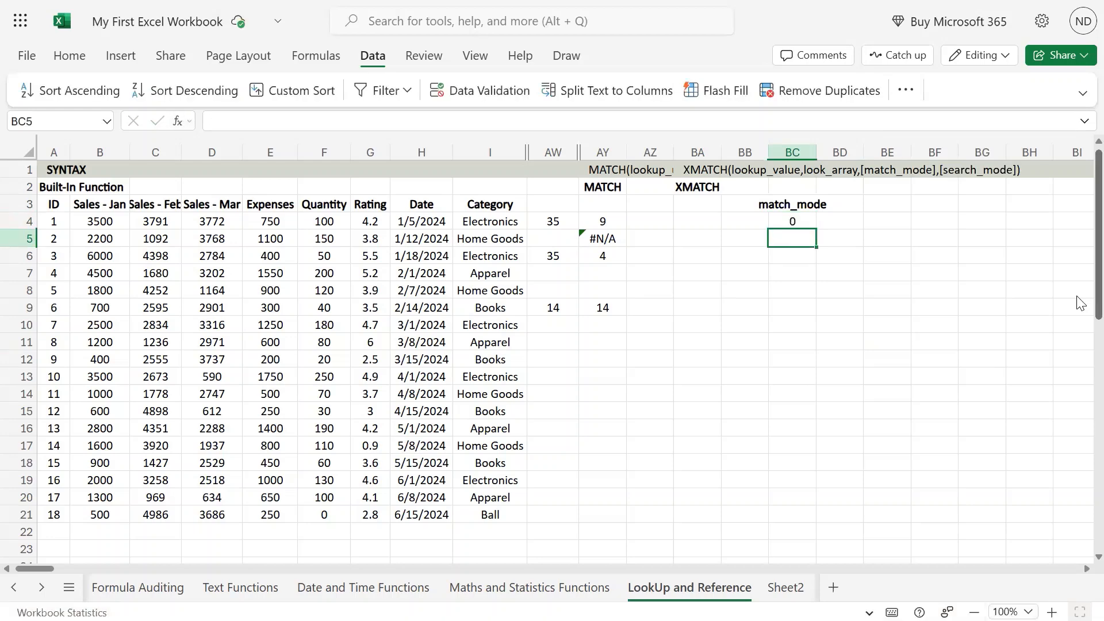
{"action": "type", "text": "-1"}
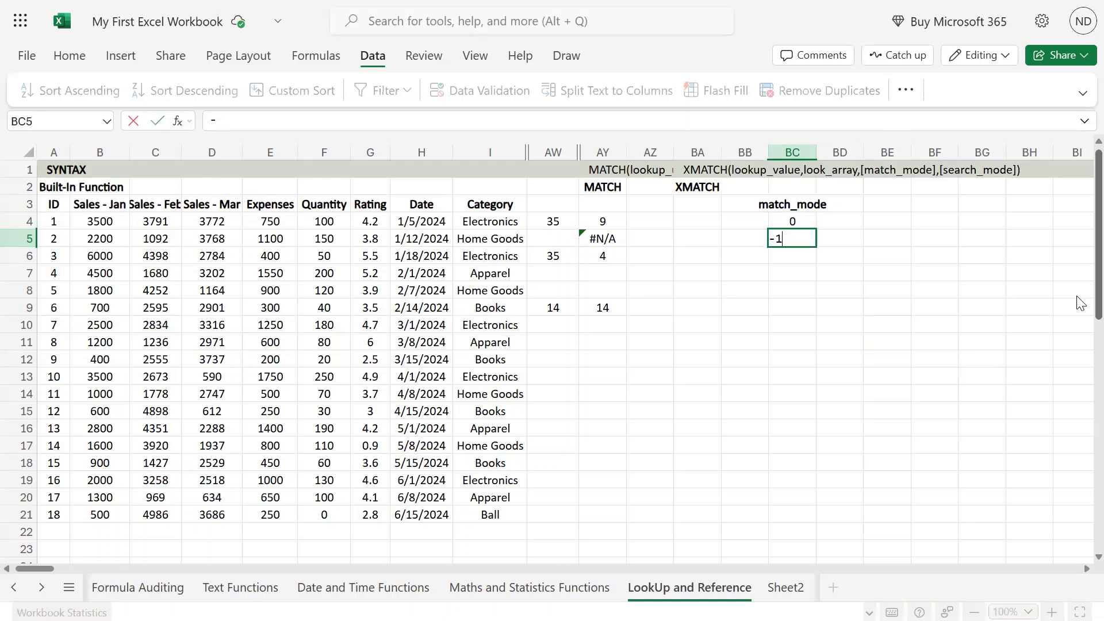
{"action": "key", "text": "Return"}
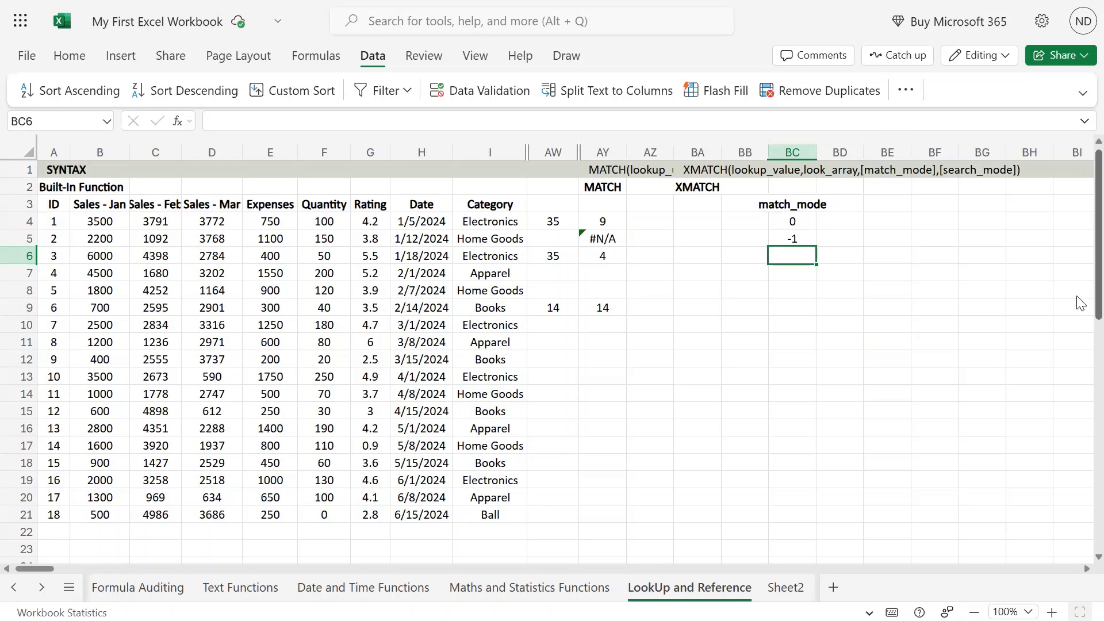
{"action": "type", "text": "1"}
{"action": "key", "text": "Return"}
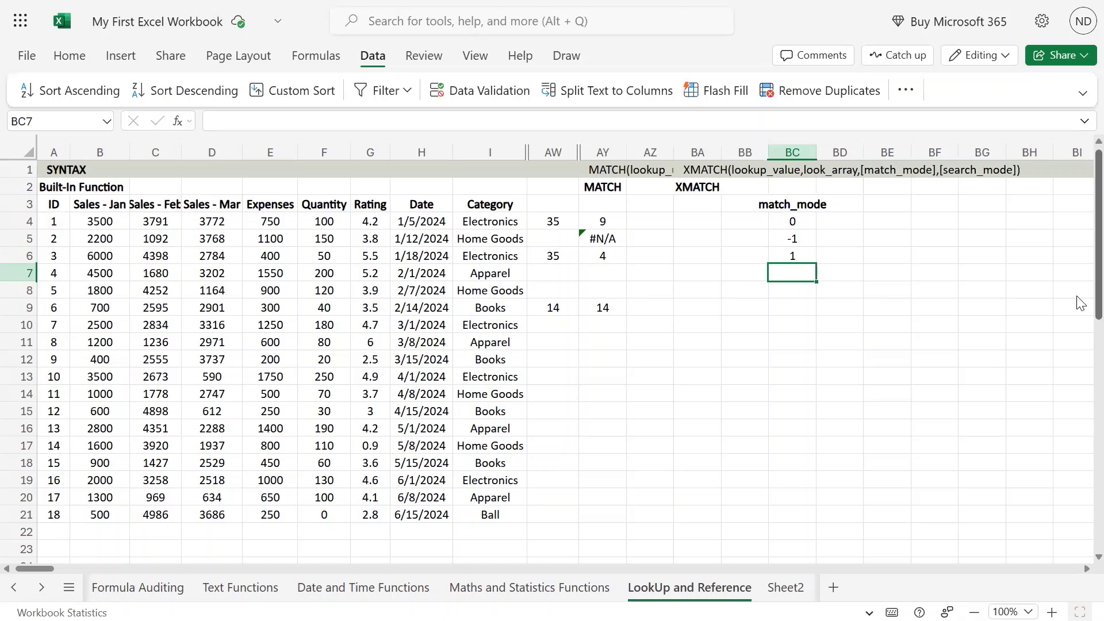
{"action": "type", "text": "2"}
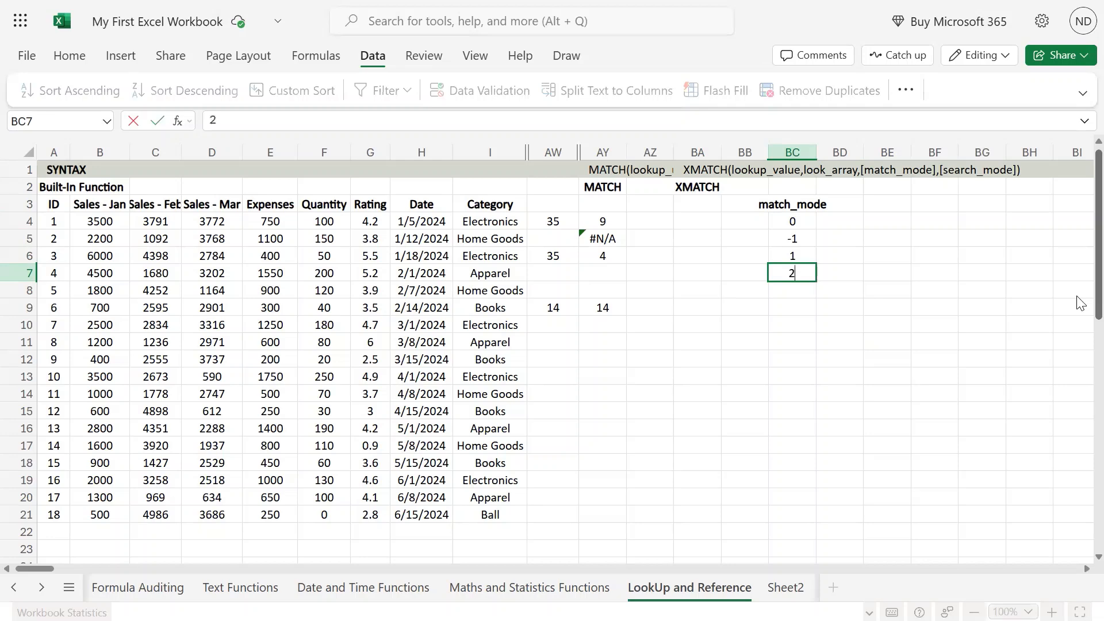
{"action": "key", "text": "Return"}
Step: Enter the heading search_mode in cell BC9, leaving BC8 empty
{"action": "key", "text": "Return"}
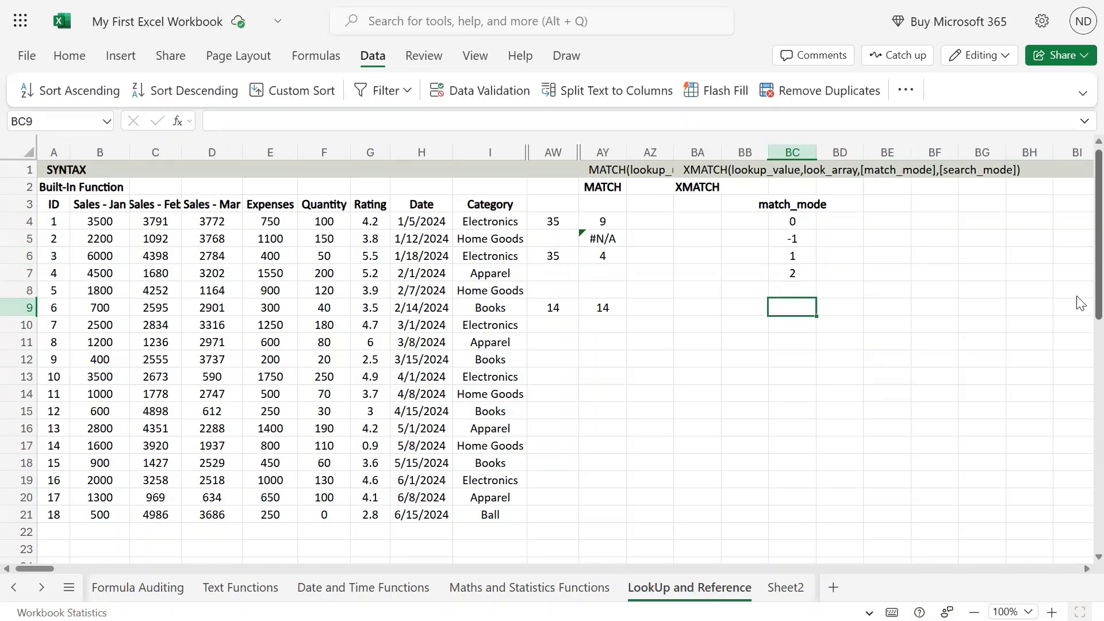
{"action": "type", "text": "search"}
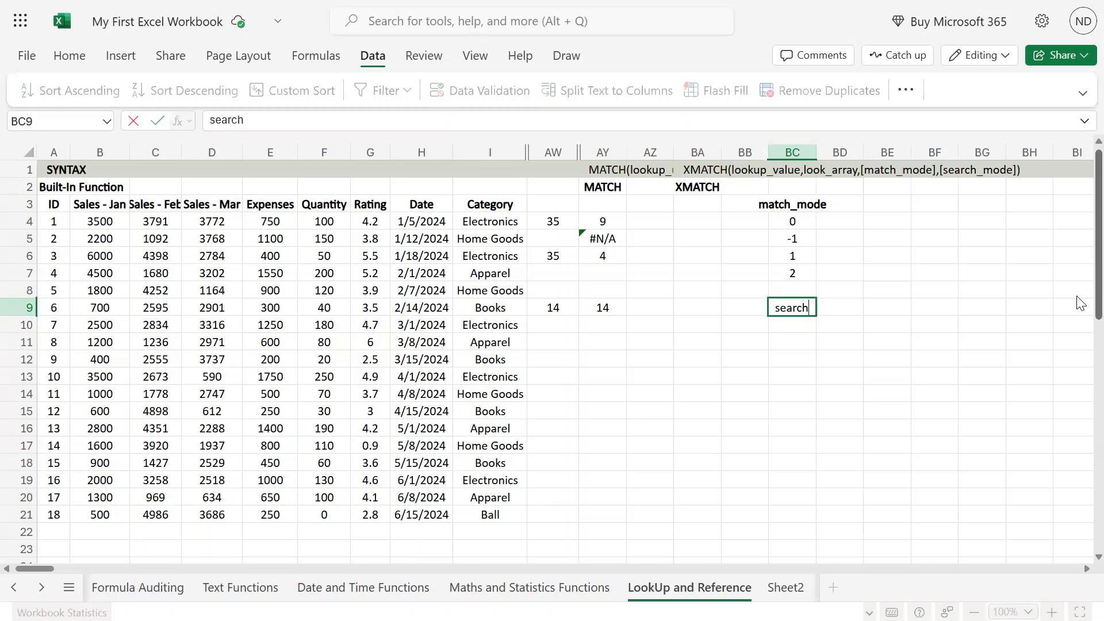
{"action": "key", "text": "Up"}
{"action": "type", "text": "_mode"}
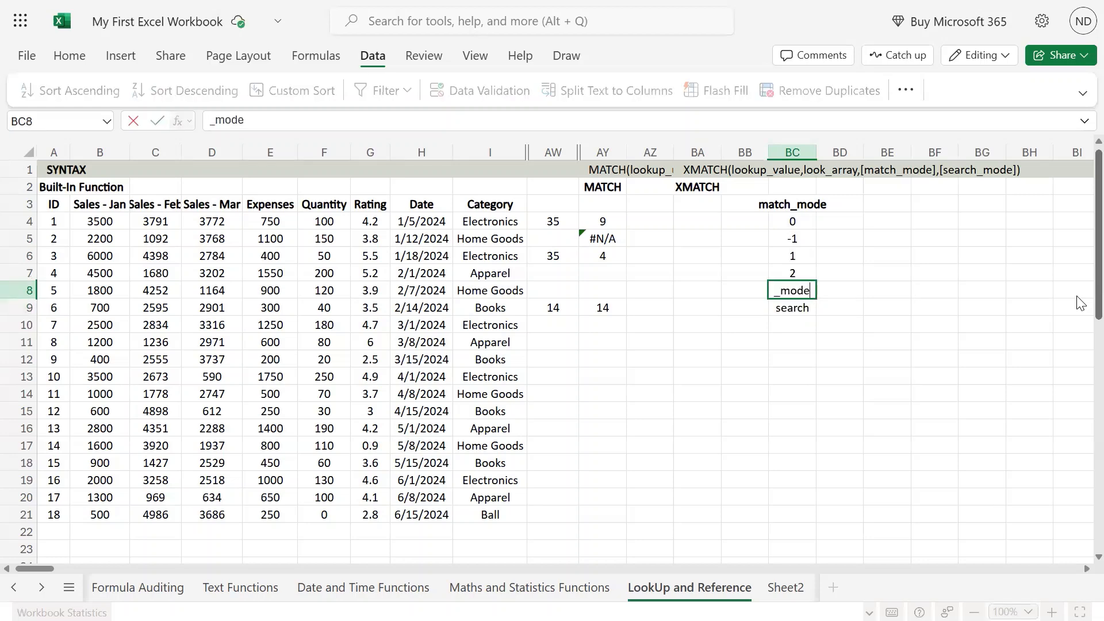
{"action": "key", "text": "Escape"}
{"action": "key", "text": "Down"}
{"action": "key", "text": "F2"}
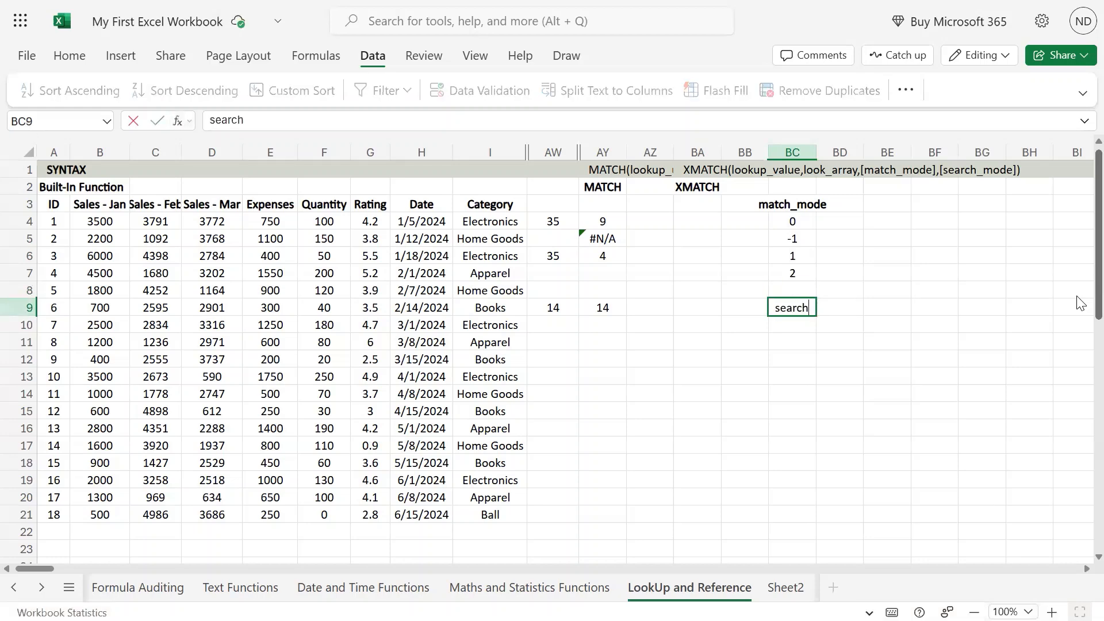
{"action": "type", "text": "_mode"}
{"action": "key", "text": "Return"}
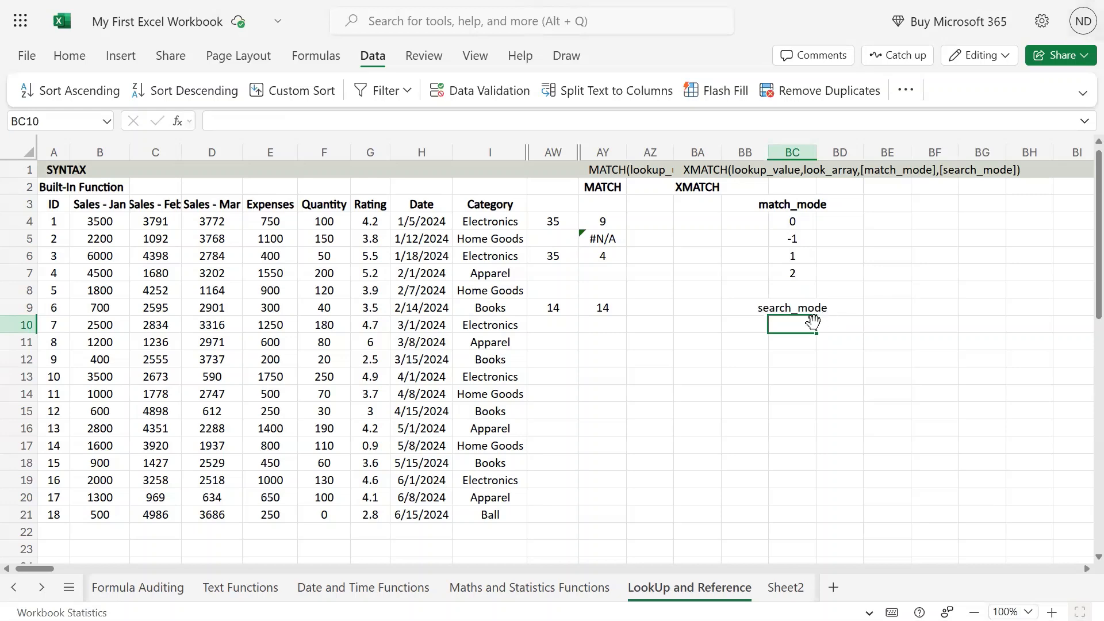
Step: List the search_mode options 1, -1 and 2 in cells BC10 to BC12
{"action": "type", "text": "1"}
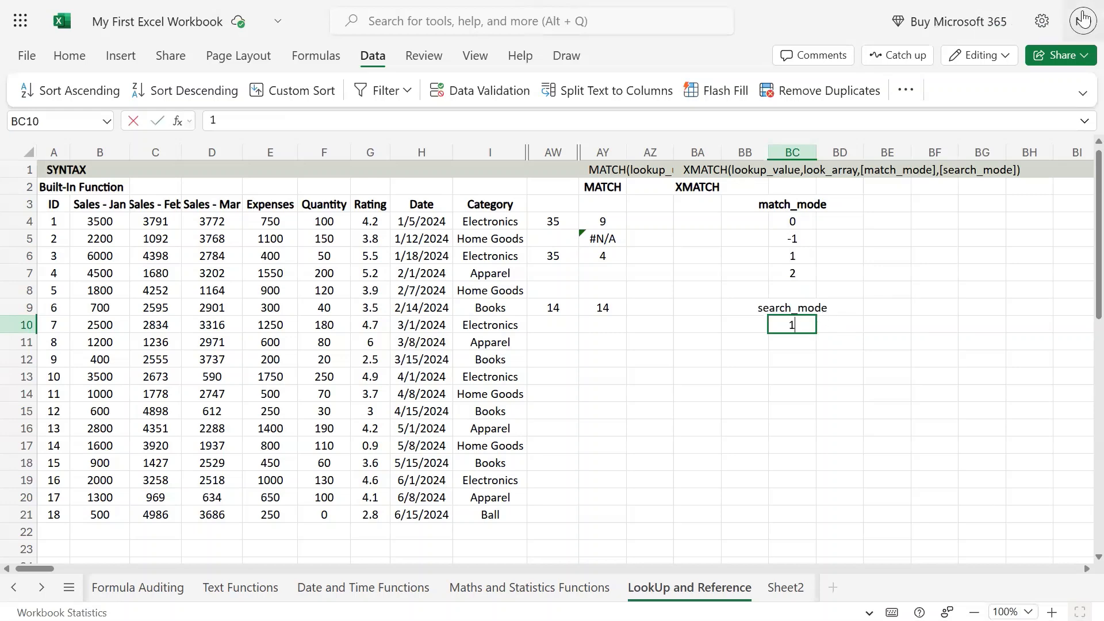
{"action": "key", "text": "Return"}
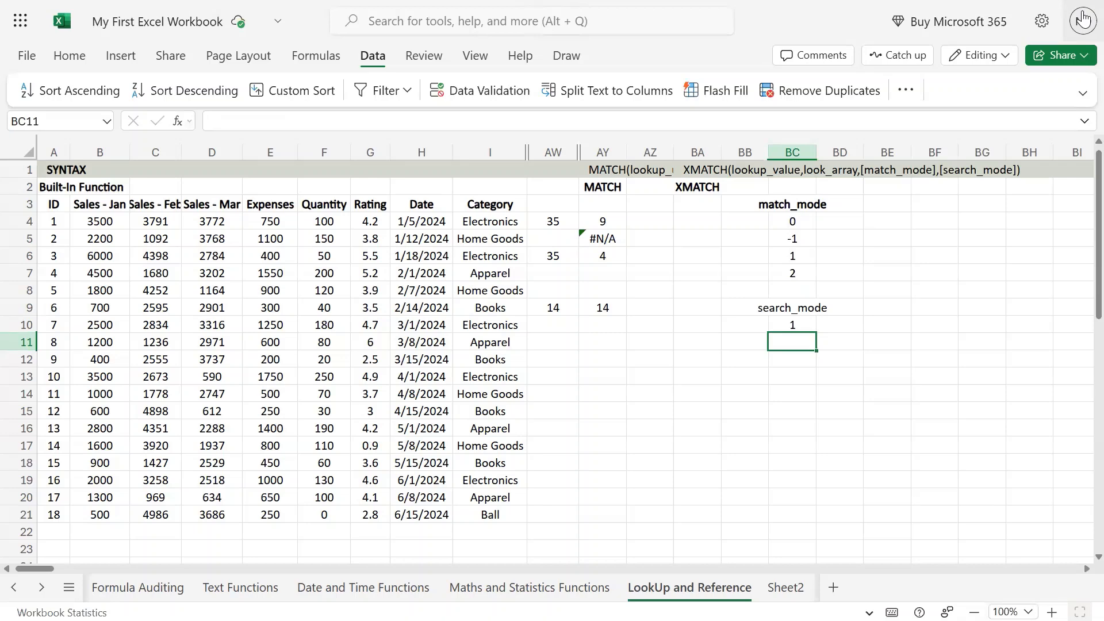
{"action": "type", "text": "-1"}
{"action": "key", "text": "Return"}
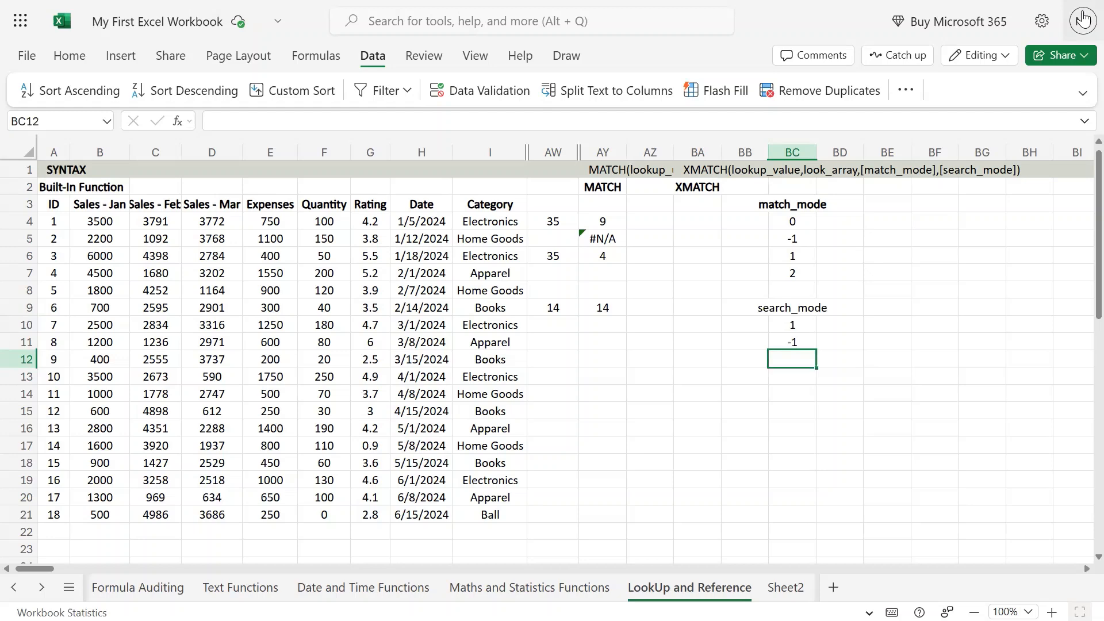
{"action": "type", "text": "2"}
{"action": "key", "text": "Return"}
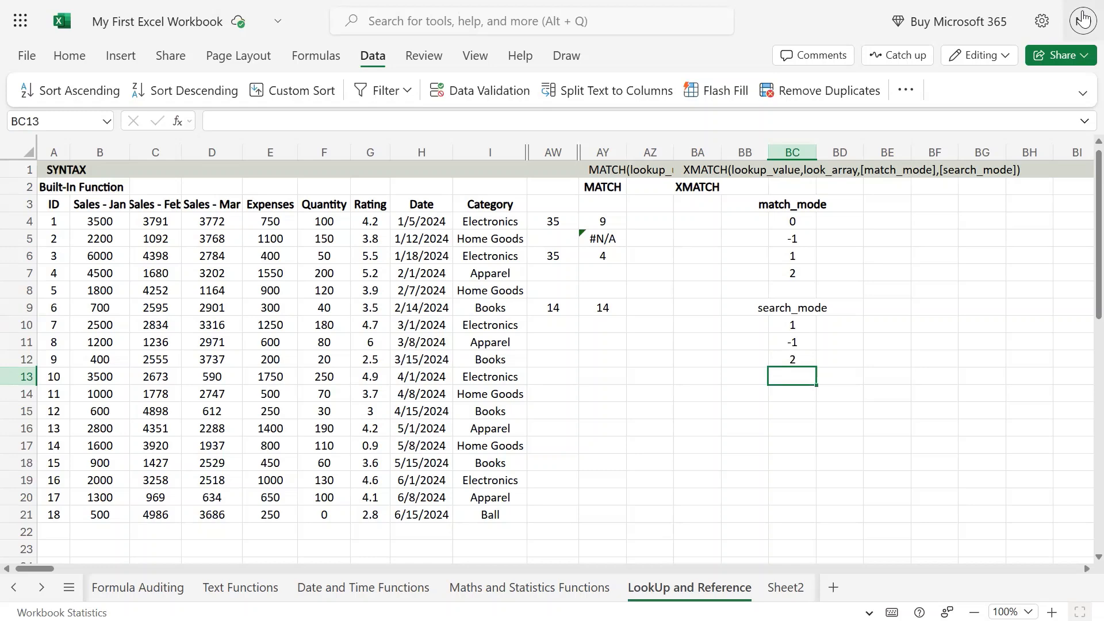
Step: Add the last search_mode option, -2, in cell BC13
{"action": "type", "text": "-2"}
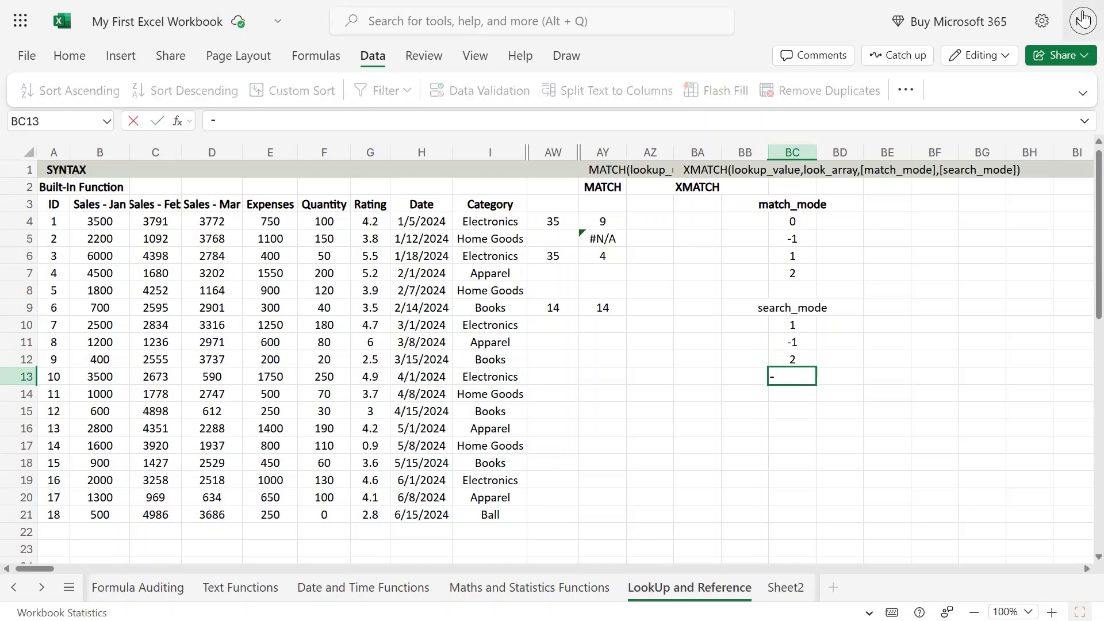
{"action": "key", "text": "Return"}
{"action": "key", "text": "Up"}
{"action": "key", "text": "Up"}
{"action": "key", "text": "Down"}
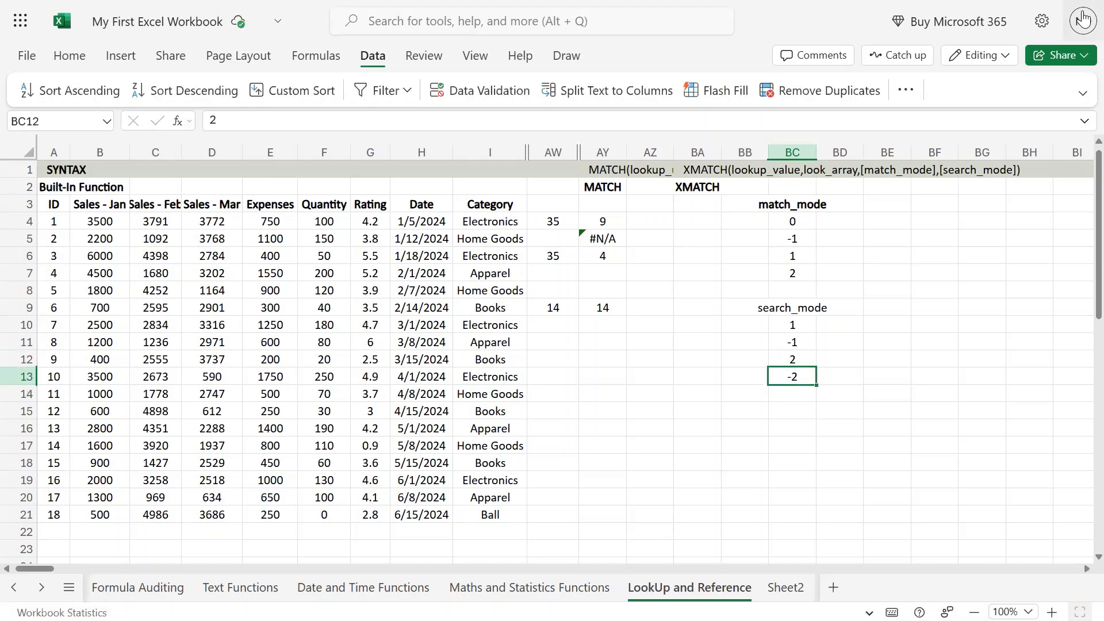
Step: Review the first two search_mode options in cells BC10 and BC11
{"action": "key", "text": "Up"}
{"action": "key", "text": "Up"}
{"action": "key", "text": "Up"}
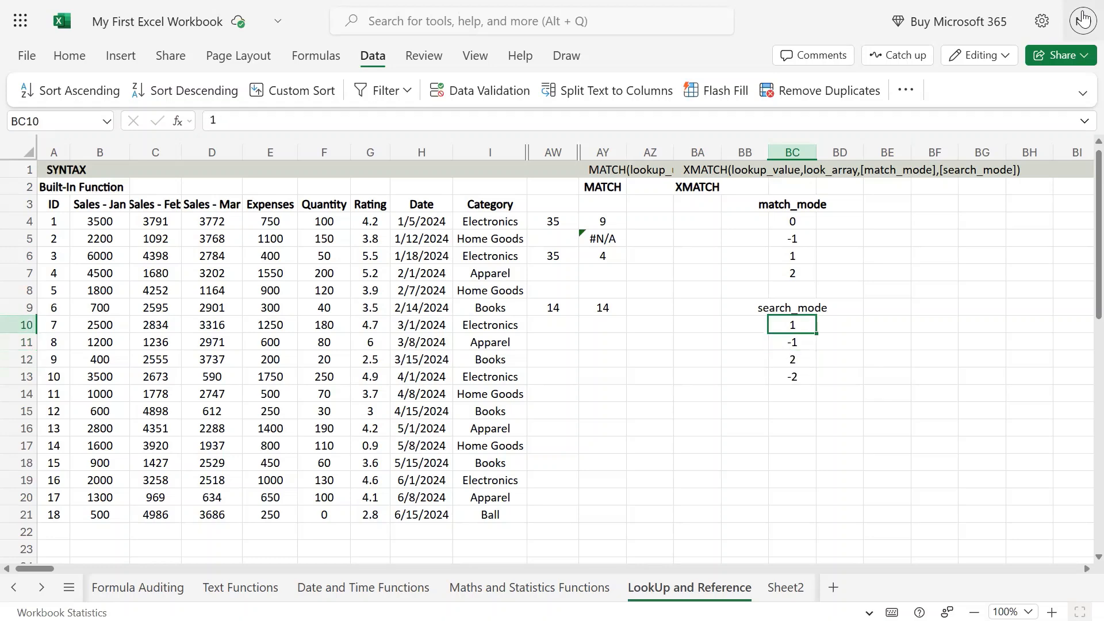
{"action": "key", "text": "Down"}
{"action": "key", "text": "Up"}
{"action": "key", "text": "Down"}
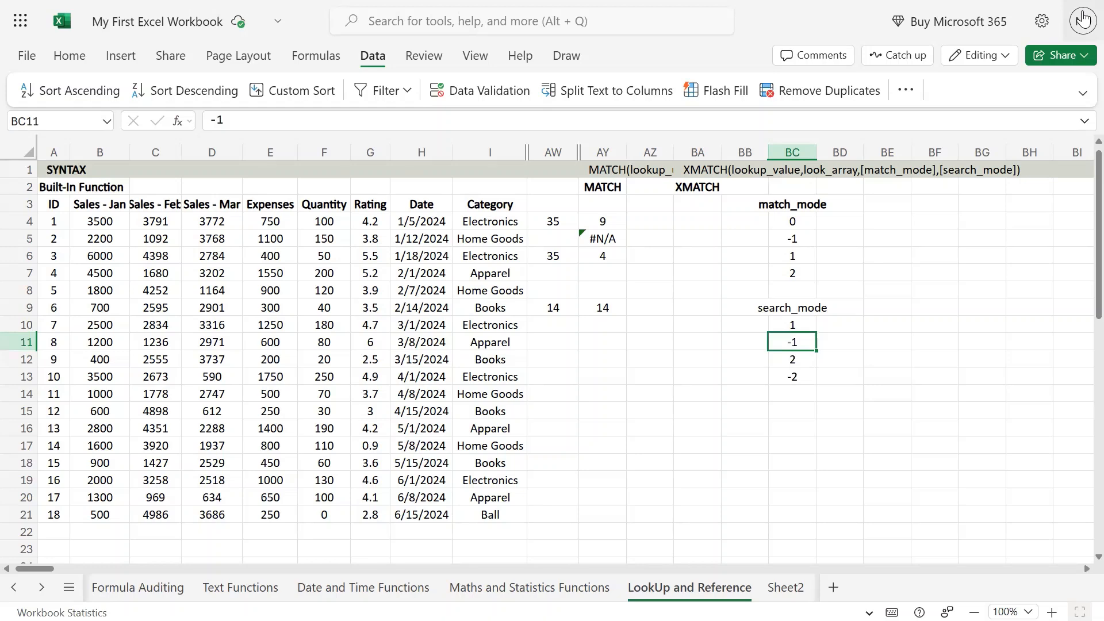
{"action": "key", "text": "Up"}
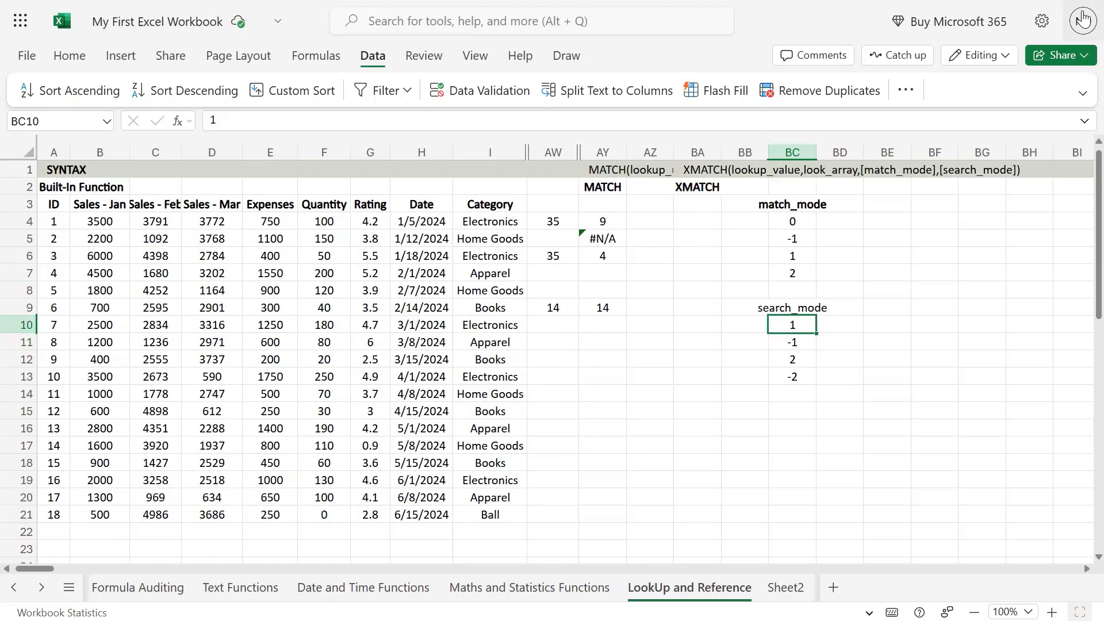
{"action": "key", "text": "Down"}
{"action": "key", "text": "Up"}
Step: Sort the data table A3:I21 by Quantity in ascending order, treating the first row as headers
{"action": "key", "text": "Left"}
{"action": "key", "text": "Left"}
{"action": "key", "text": "Left"}
{"action": "key", "text": "Left"}
{"action": "key", "text": "Left"}
{"action": "key", "text": "Left"}
{"action": "key", "text": "Left"}
{"action": "key", "text": "Left"}
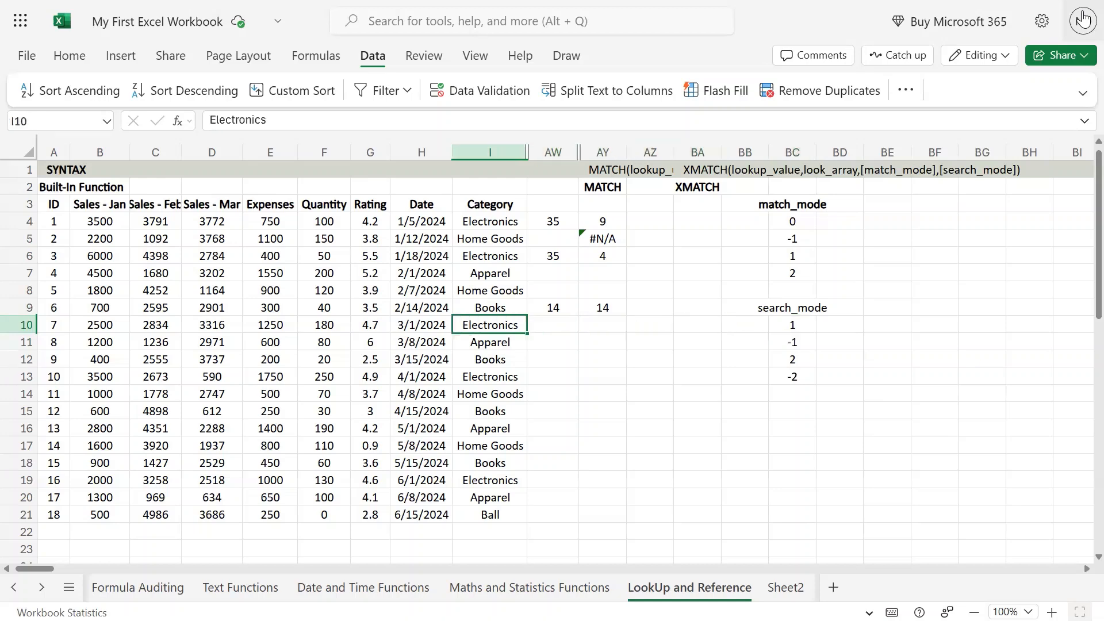
{"action": "key", "text": "ctrl+Up"}
{"action": "key", "text": "ctrl+Left"}
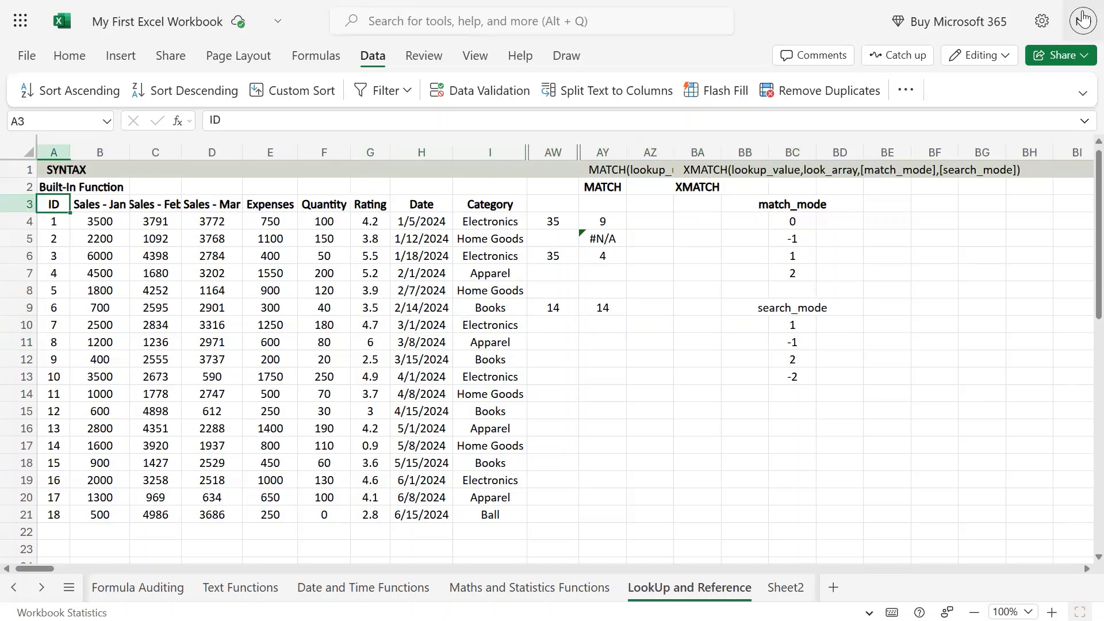
{"action": "key", "text": "ctrl+shift+Right"}
{"action": "key", "text": "ctrl+shift+Down"}
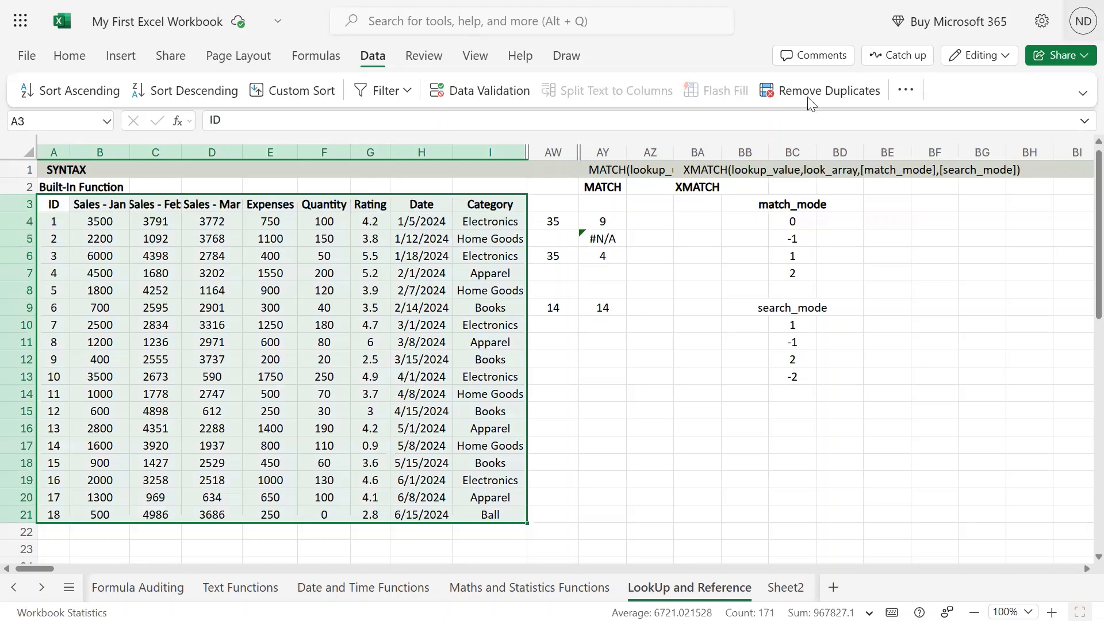
{"action": "left_click", "coordinate": [293, 95]}
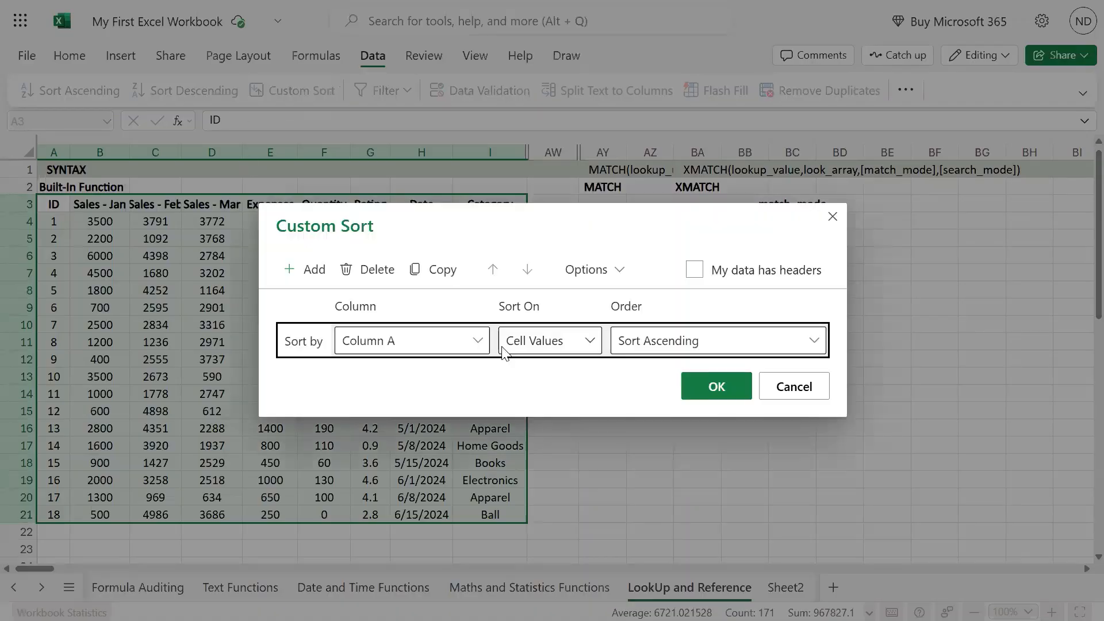
{"action": "left_click", "coordinate": [695, 270]}
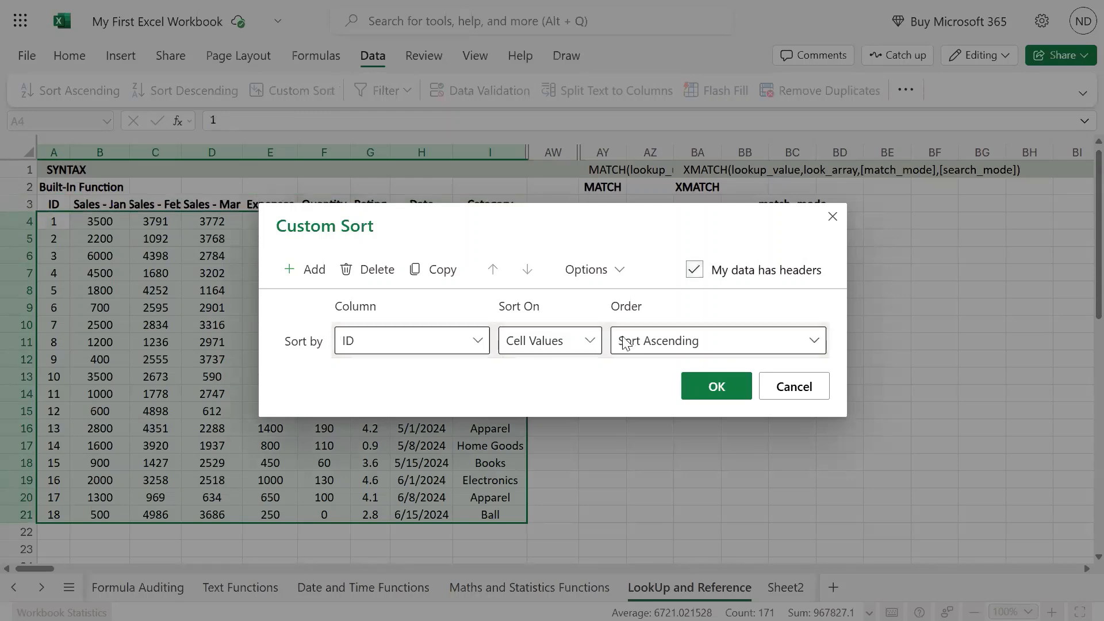
{"action": "left_click", "coordinate": [476, 341]}
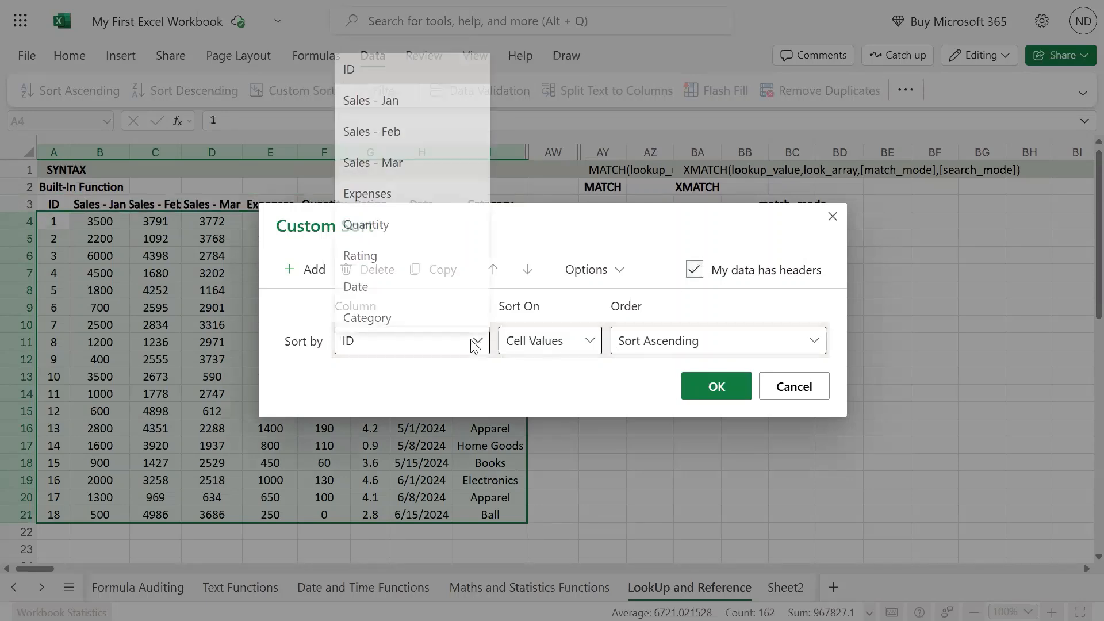
{"action": "left_click", "coordinate": [380, 222]}
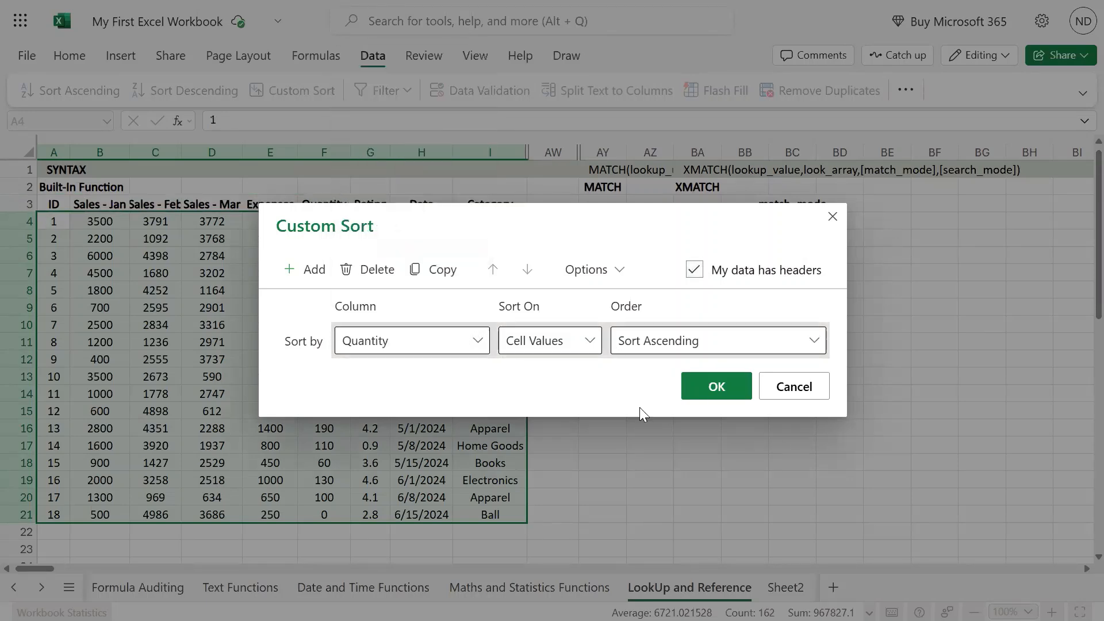
{"action": "left_click", "coordinate": [716, 387]}
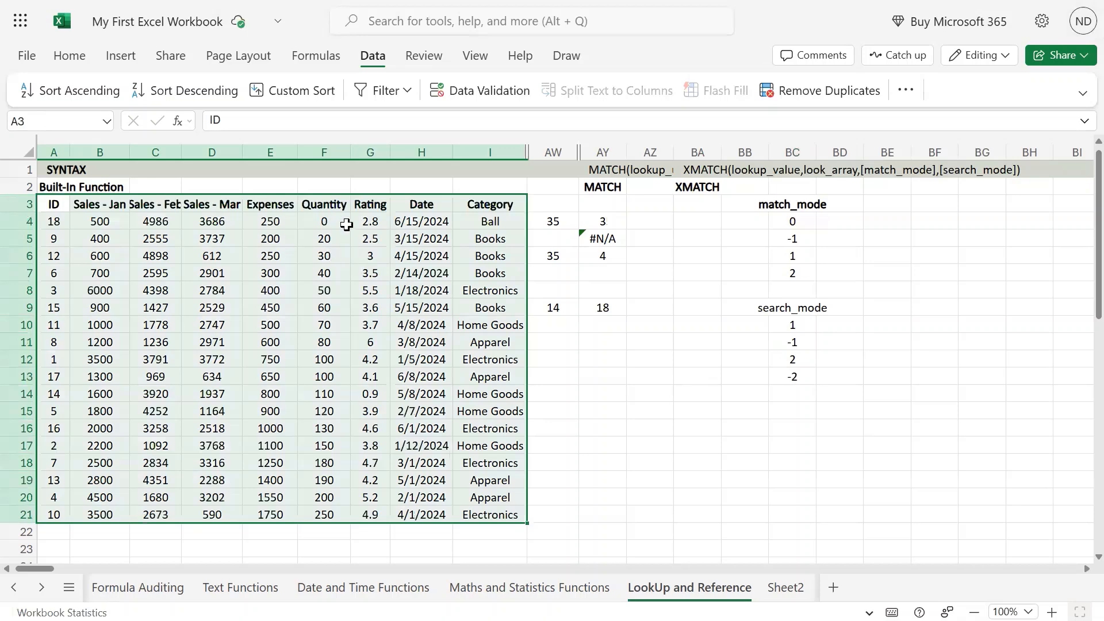
Step: Examine the order of the Quantity values in F4:F21, extending the selection down from F4
{"action": "left_click_drag", "start_coordinate": [346, 223], "coordinate": [341, 512]}
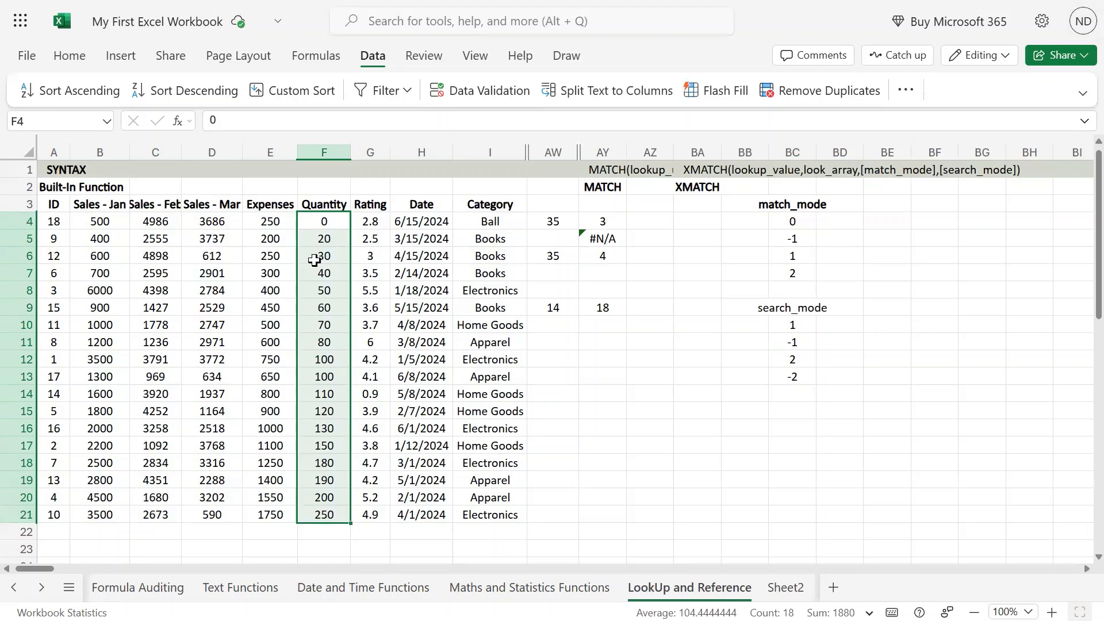
{"action": "left_click", "coordinate": [327, 225]}
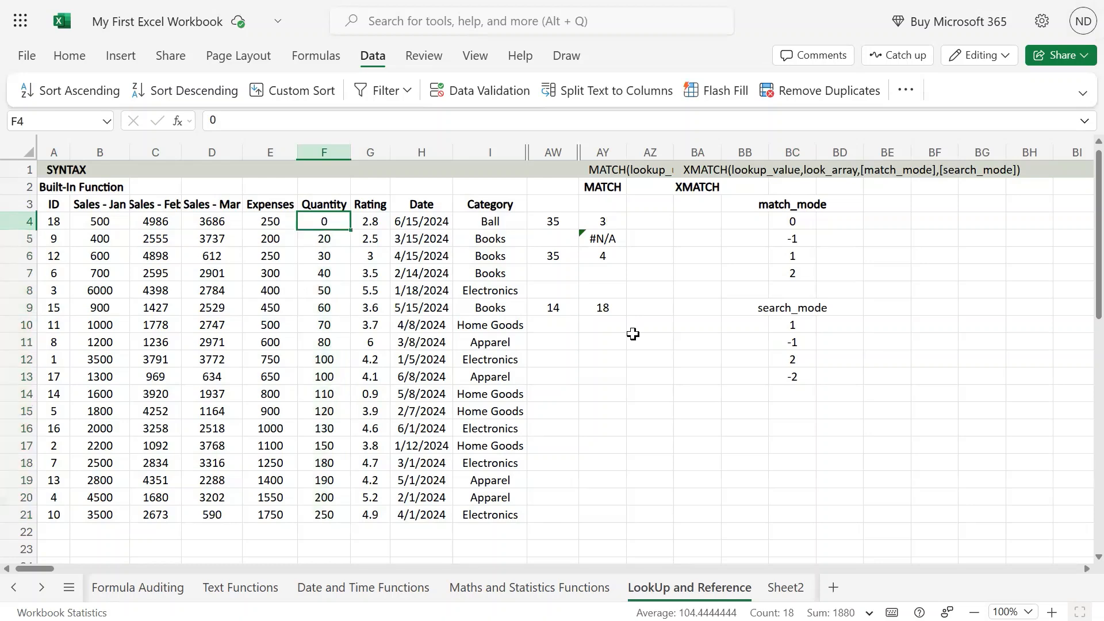
{"action": "key", "text": "shift+Down"}
{"action": "key", "text": "shift+Down"}
{"action": "key", "text": "shift+Down"}
{"action": "key", "text": "shift+Down"}
{"action": "key", "text": "shift+Down"}
{"action": "key", "text": "shift+Down"}
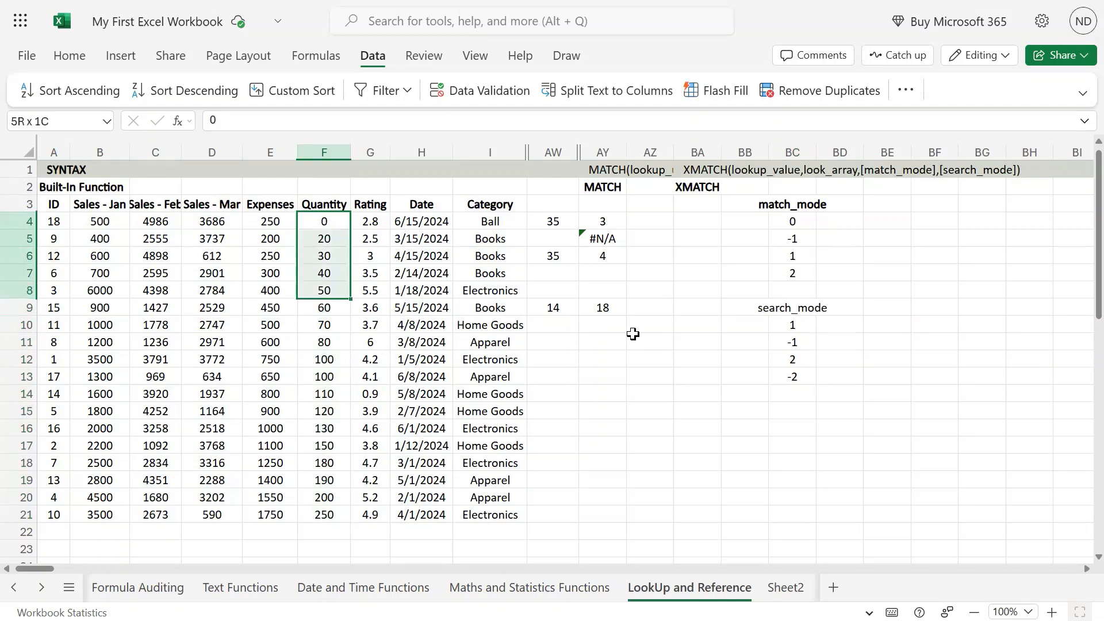
{"action": "key", "text": "shift+Down"}
{"action": "key", "text": "shift+Down"}
{"action": "key", "text": "shift+Down"}
{"action": "key", "text": "shift+Down"}
{"action": "key", "text": "shift+Down"}
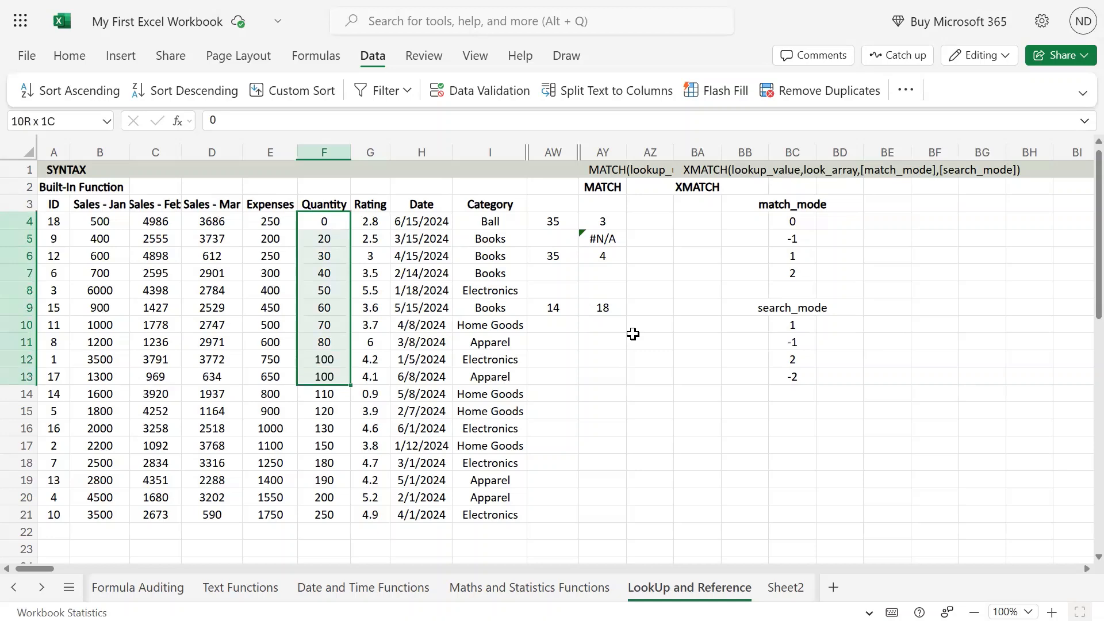
{"action": "key", "text": "shift+Down"}
{"action": "key", "text": "shift+Down"}
{"action": "key", "text": "shift+Down"}
{"action": "key", "text": "shift+Down"}
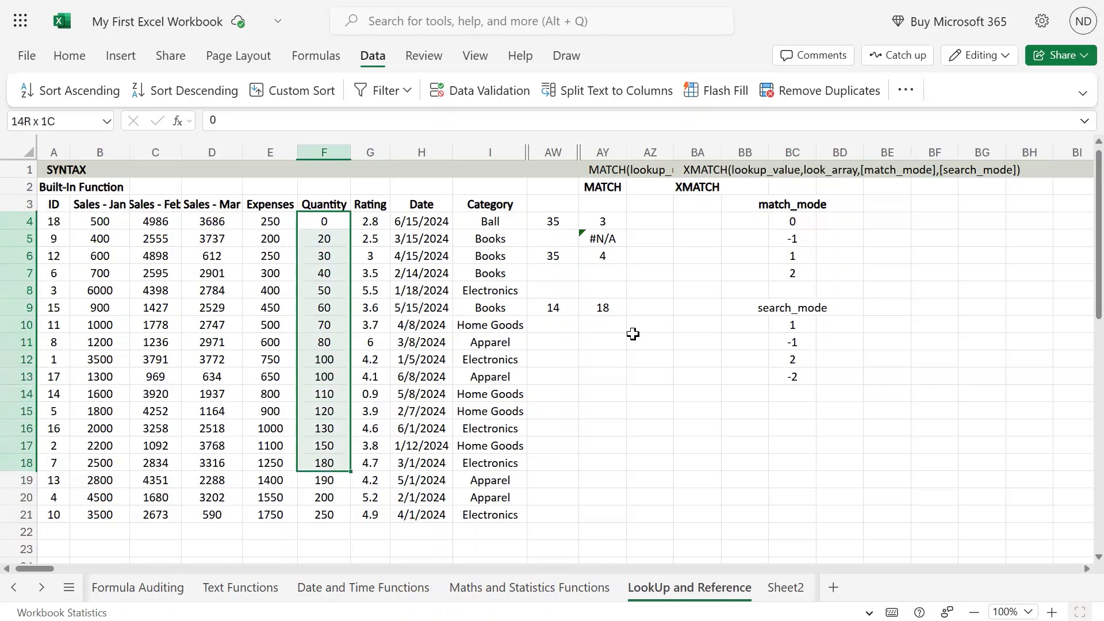
{"action": "key", "text": "shift+Down"}
{"action": "key", "text": "shift+Down"}
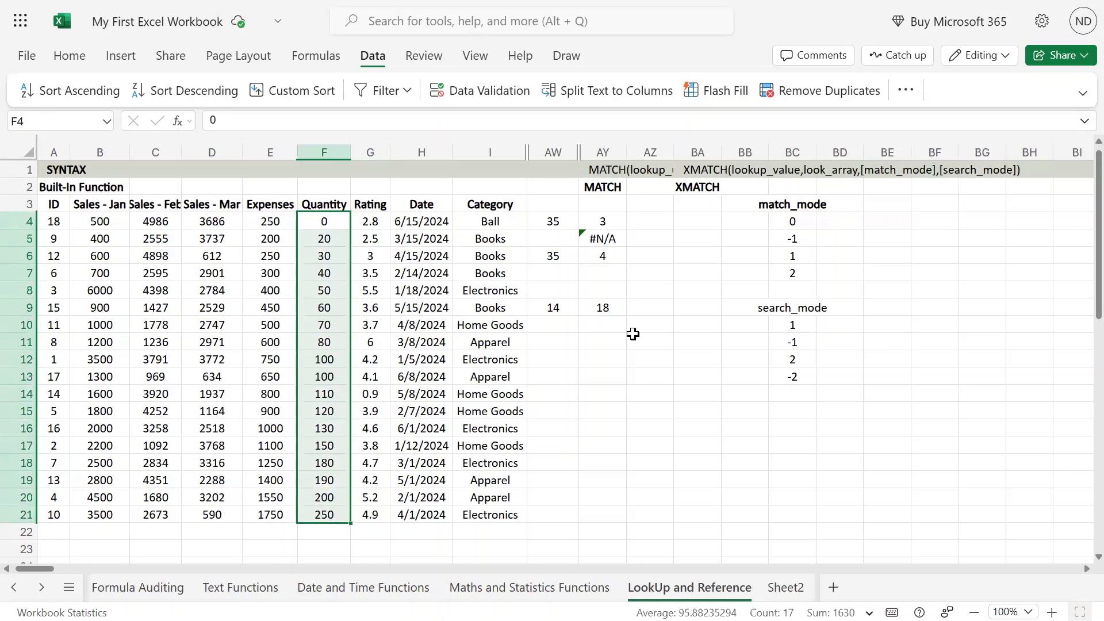
Step: Enter the formula =XMATCH(AZ4,F4:F21) in cell BA4 to look up AZ4 in the Quantity column
{"action": "key", "text": "Right"}
{"action": "key", "text": "Right"}
{"action": "key", "text": "Right"}
{"action": "key", "text": "Right"}
{"action": "key", "text": "Right"}
{"action": "key", "text": "Right"}
{"action": "key", "text": "Right"}
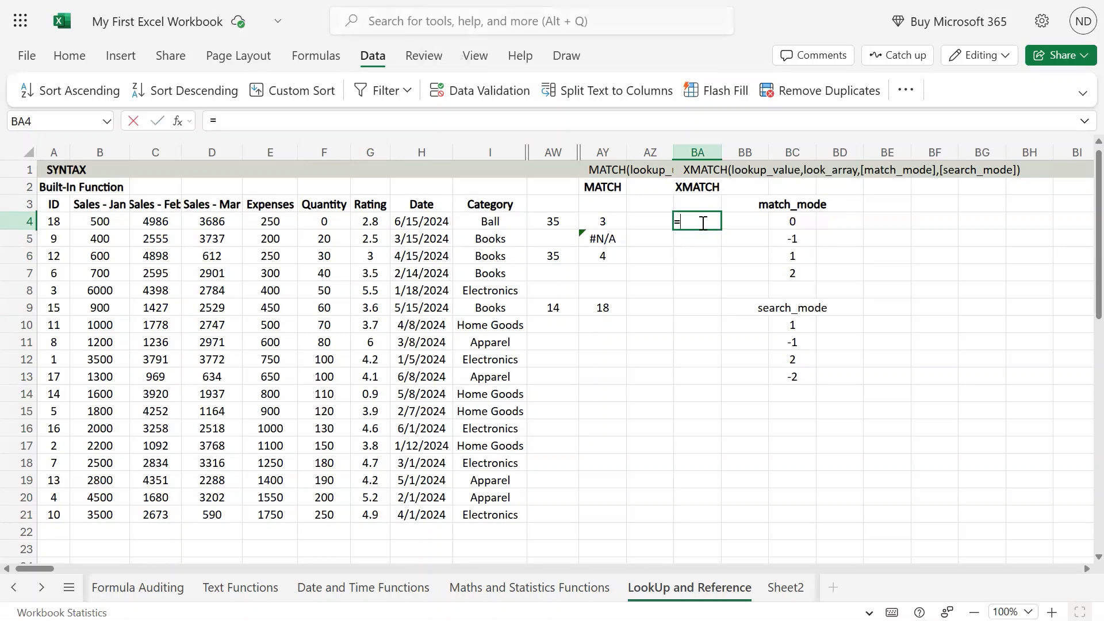
{"action": "type", "text": "=xmatch"}
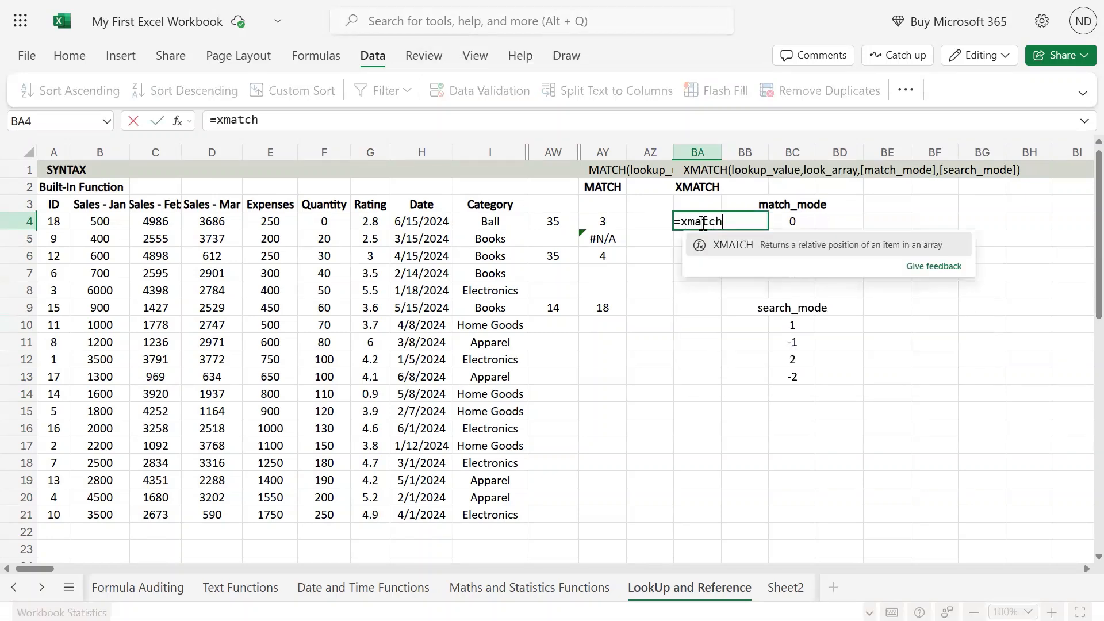
{"action": "type", "text": "("}
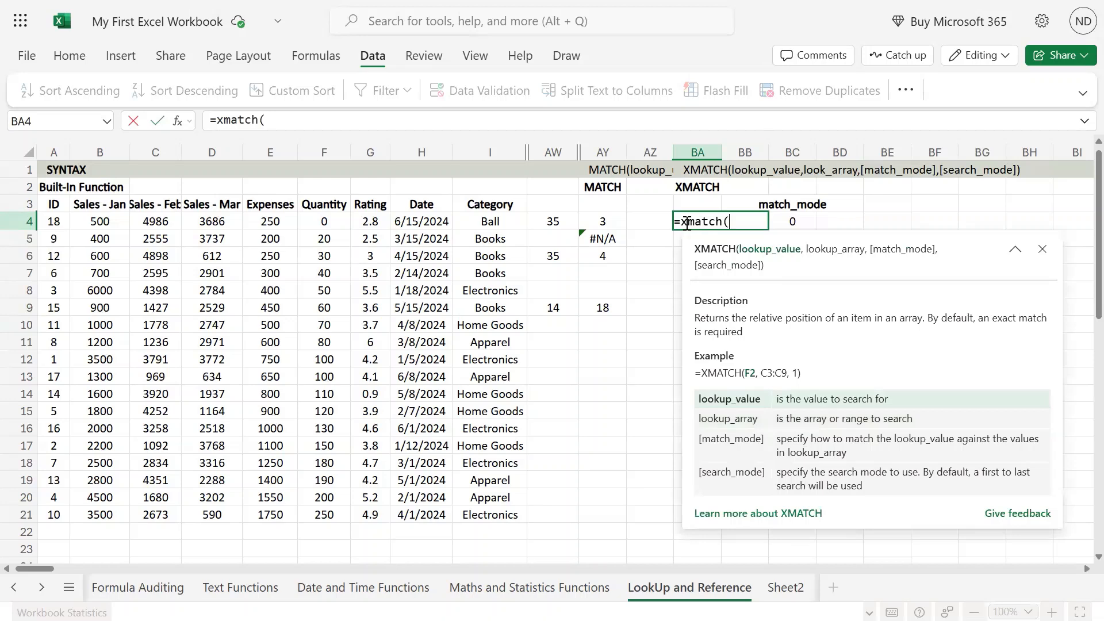
{"action": "left_click", "coordinate": [653, 221]}
{"action": "type", "text": ","}
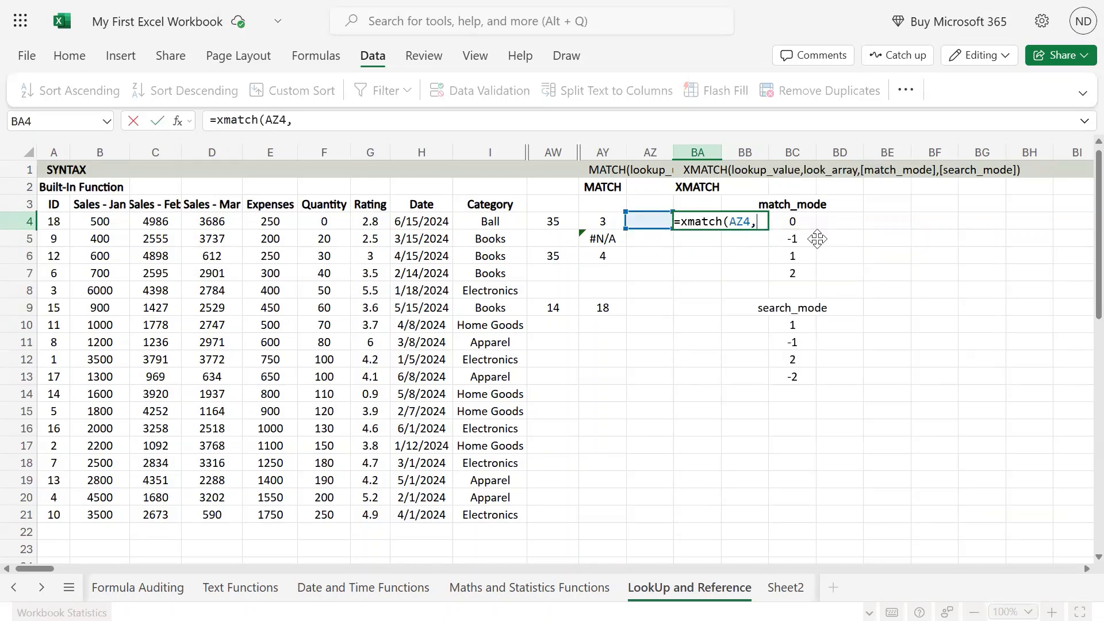
{"action": "key", "text": "Left"}
{"action": "key", "text": "Left"}
{"action": "key", "text": "Left"}
{"action": "key", "text": "Left"}
{"action": "key", "text": "Left"}
{"action": "key", "text": "Left"}
{"action": "key", "text": "Left"}
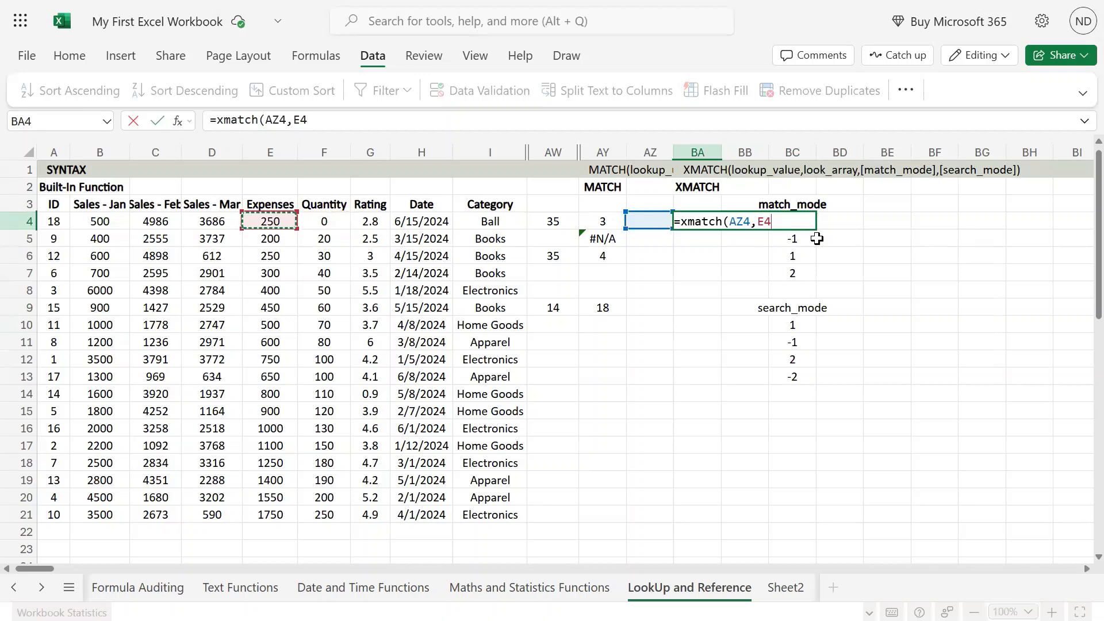
{"action": "key", "text": "ctrl+shift+Down"}
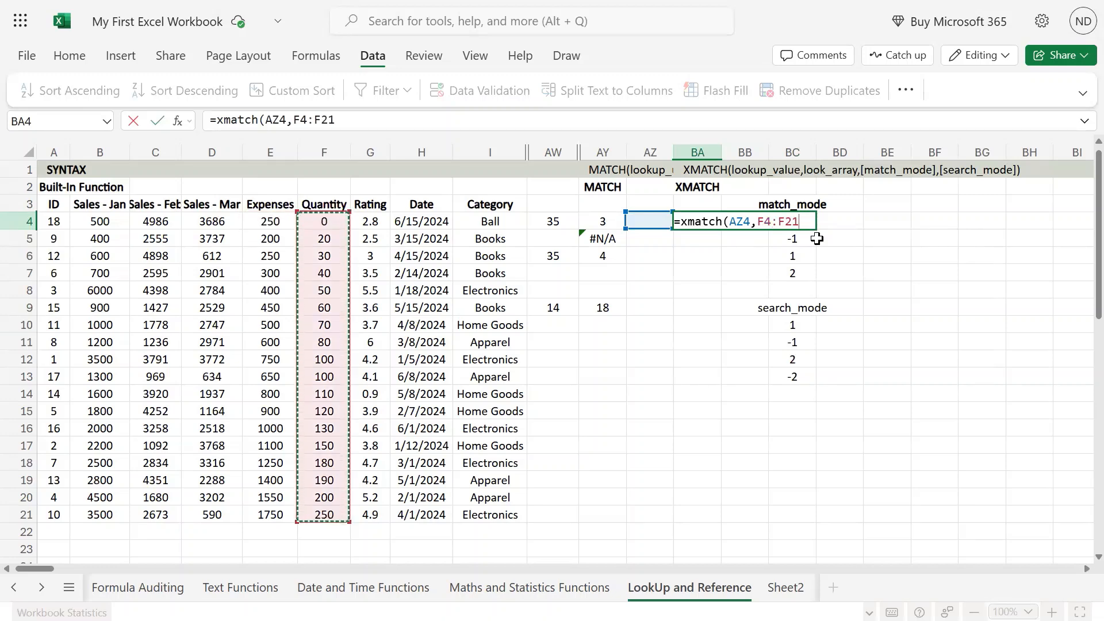
{"action": "key", "text": "Return"}
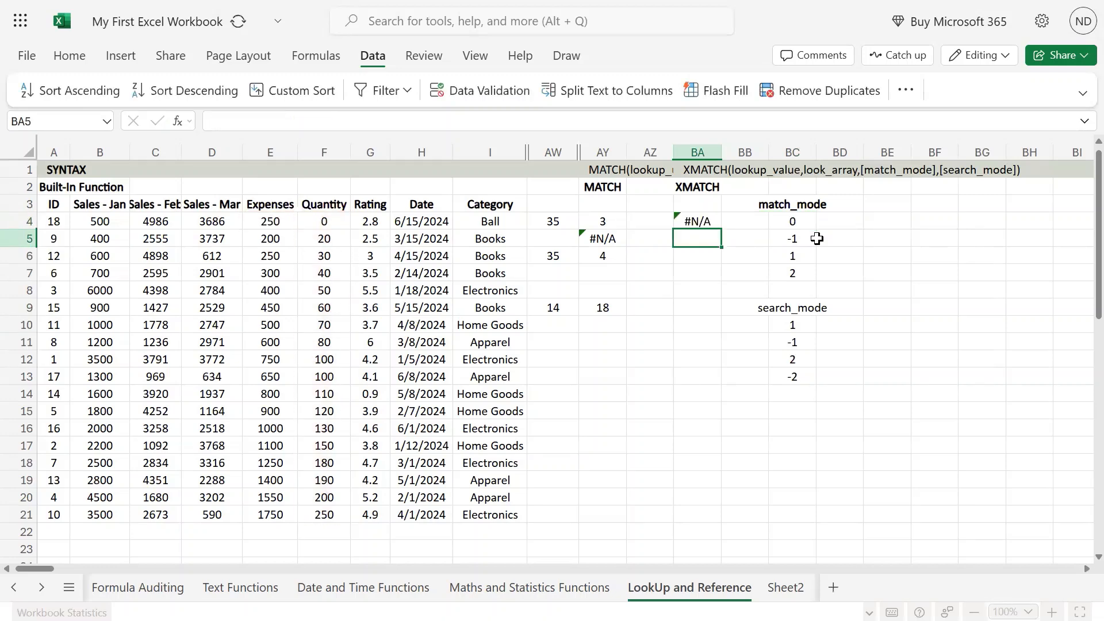
Step: Enter 1 as the lookup value in cell AZ4
{"action": "key", "text": "Up"}
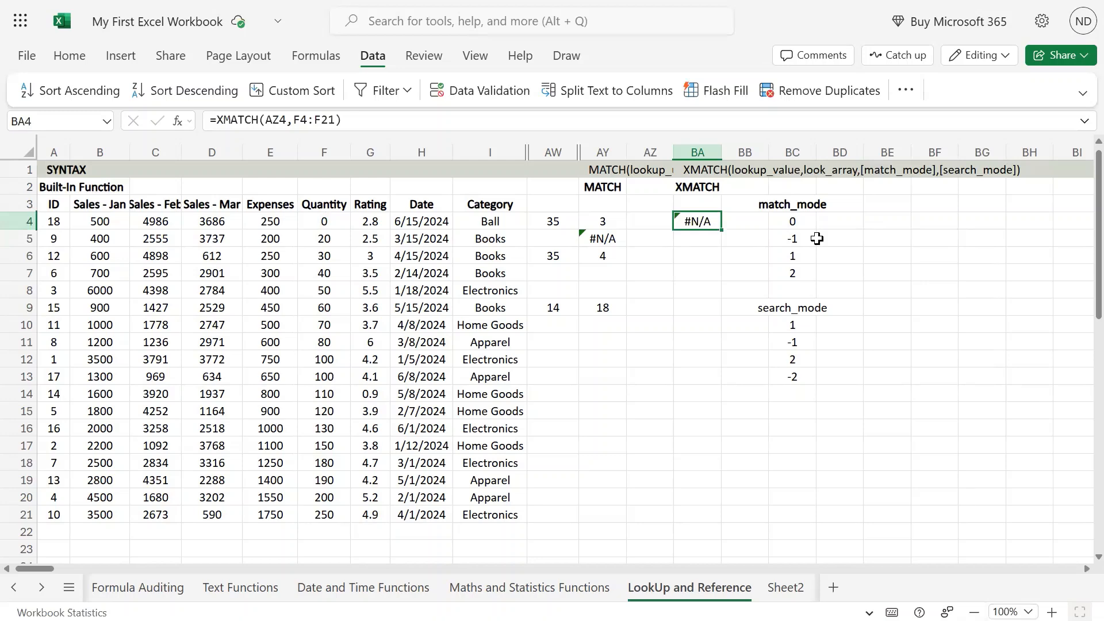
{"action": "key", "text": "Left"}
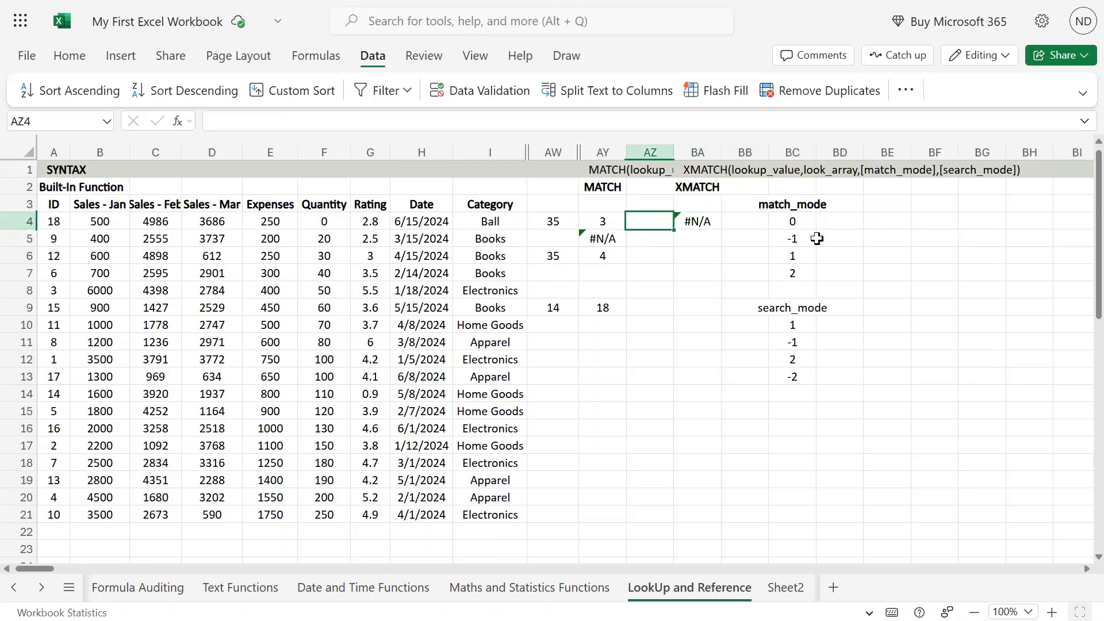
{"action": "key", "text": "Right"}
{"action": "key", "text": "Left"}
{"action": "type", "text": "1"}
{"action": "key", "text": "Return"}
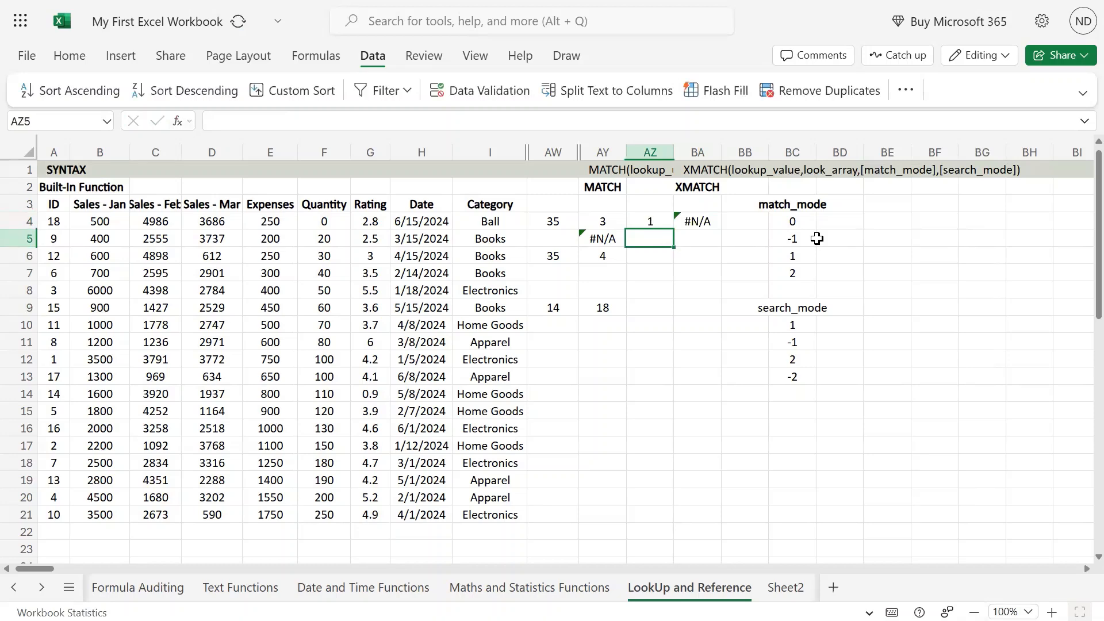
Step: Set the lookup value in cell AZ4 to 20
{"action": "key", "text": "Up"}
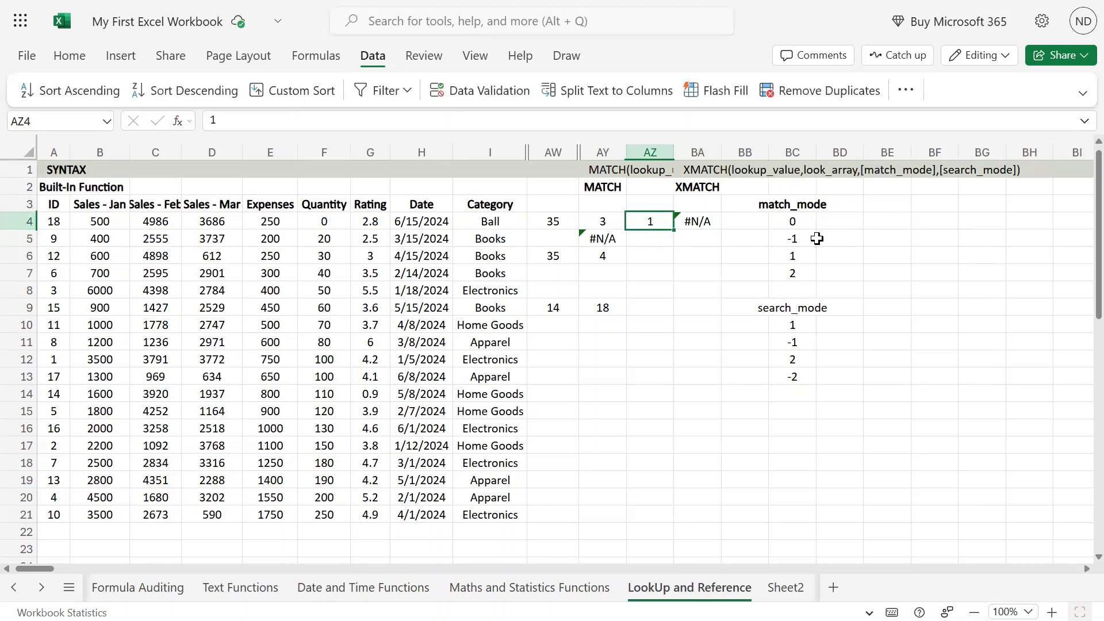
{"action": "type", "text": "20"}
{"action": "key", "text": "Return"}
Step: Check the position of the value 20 in the Quantity column against the XMATCH result
{"action": "key", "text": "Up"}
{"action": "key", "text": "Left"}
{"action": "key", "text": "Left"}
{"action": "key", "text": "Left"}
{"action": "key", "text": "Left"}
{"action": "key", "text": "Left"}
{"action": "key", "text": "Left"}
{"action": "key", "text": "Down"}
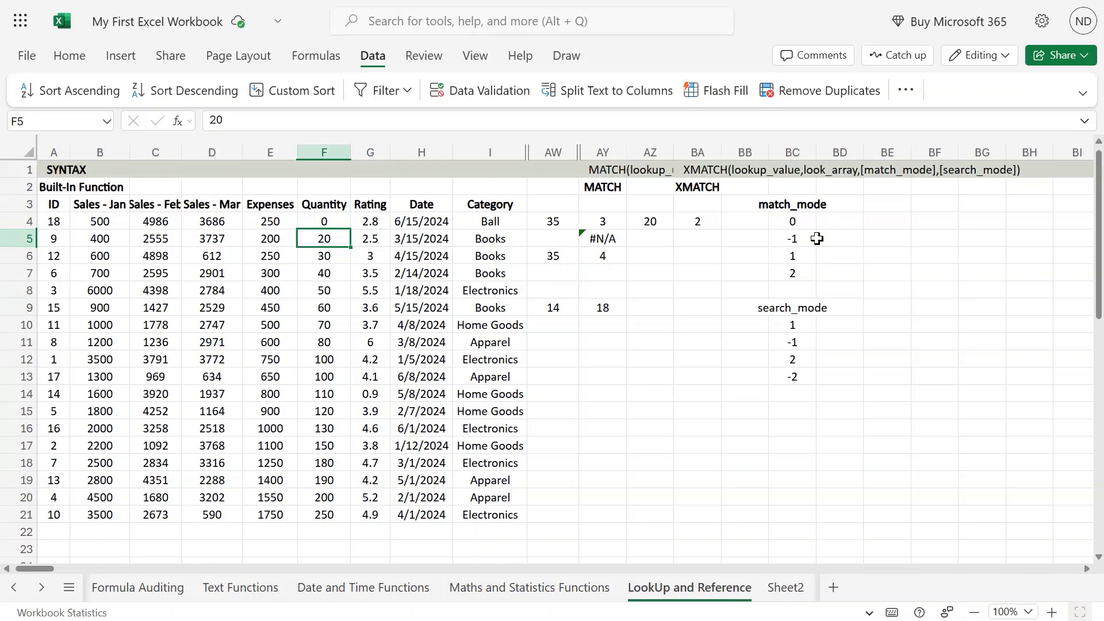
{"action": "key", "text": "Up"}
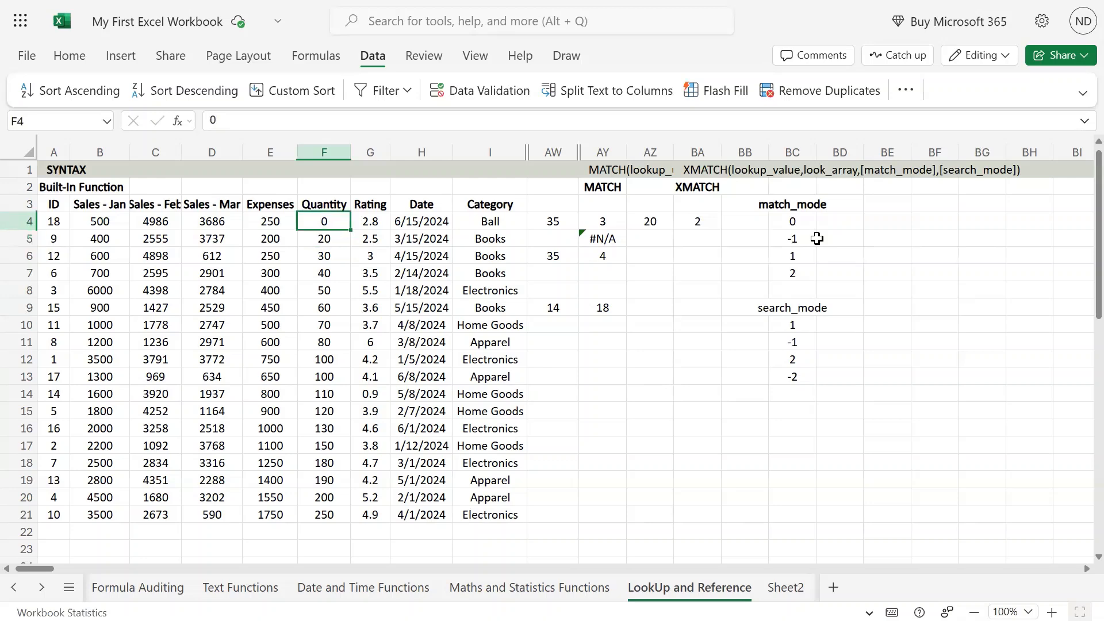
{"action": "key", "text": "Down"}
{"action": "key", "text": "Up"}
{"action": "key", "text": "Right"}
{"action": "key", "text": "Right"}
{"action": "key", "text": "Right"}
{"action": "key", "text": "Right"}
{"action": "key", "text": "Right"}
{"action": "key", "text": "Right"}
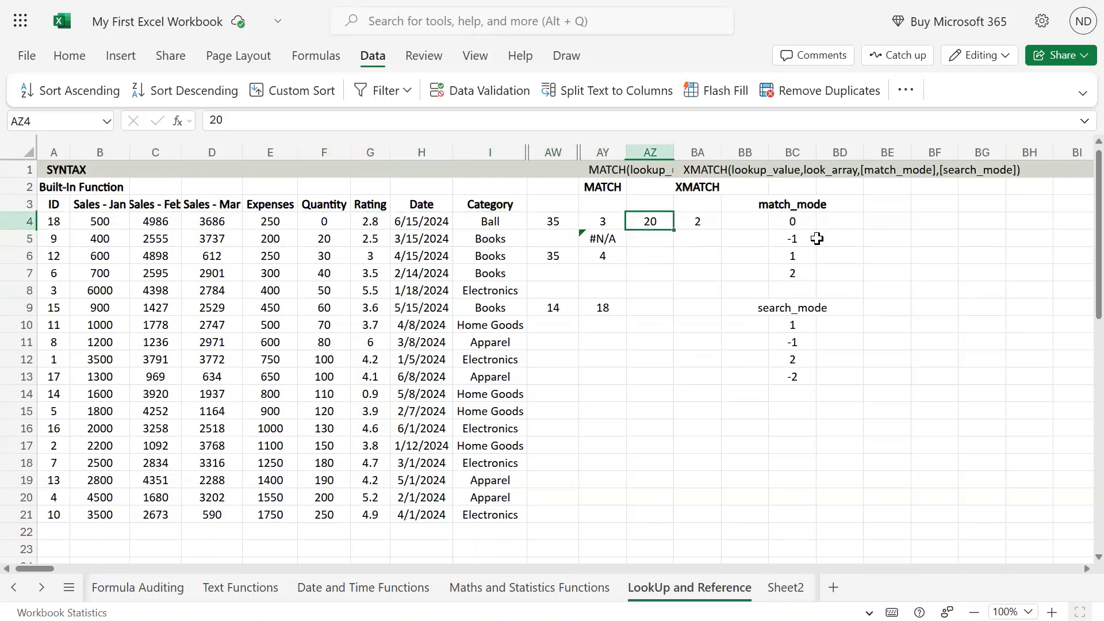
Step: Move the lookup array of the XMATCH formula in BA4 from the Quantity column to the Category column
{"action": "key", "text": "F2"}
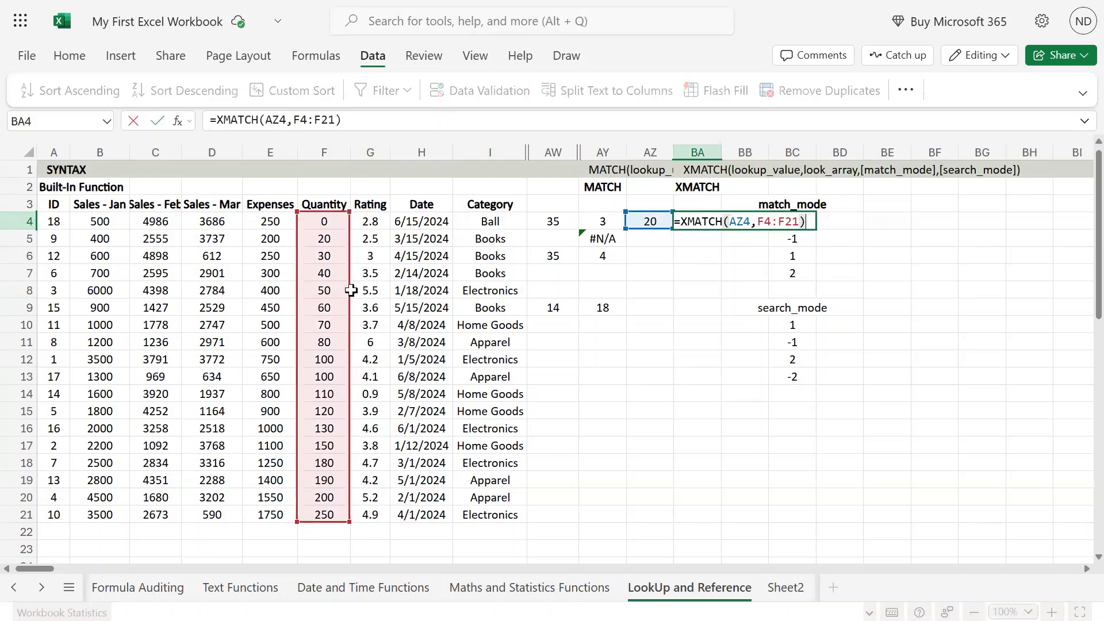
{"action": "left_click_drag", "start_coordinate": [359, 291], "coordinate": [479, 294]}
{"action": "key", "text": "Return"}
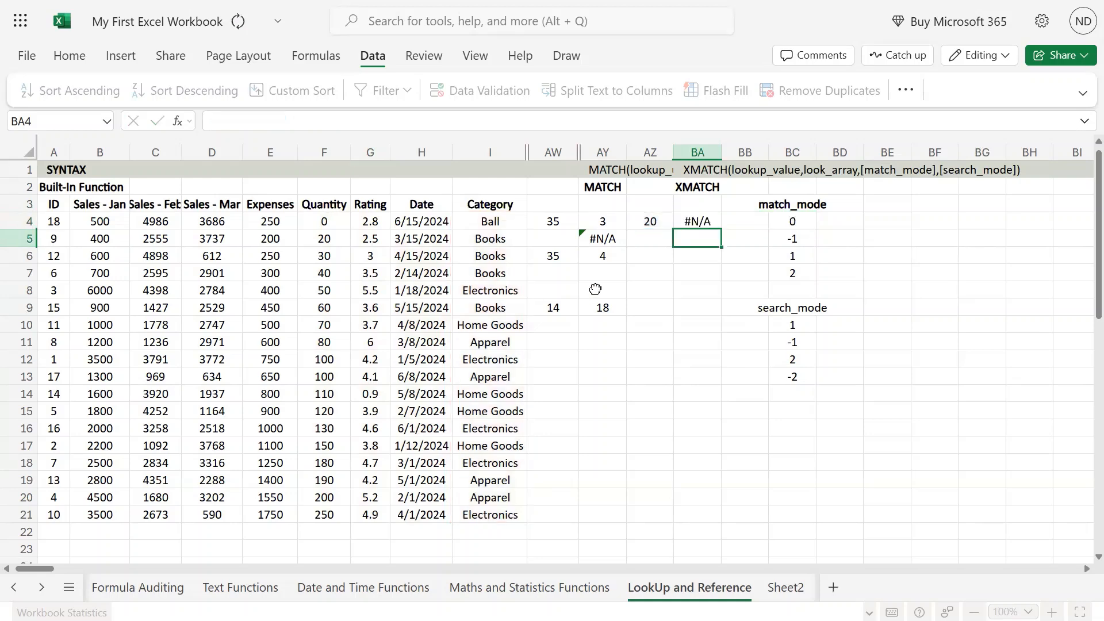
Step: Sort the data table A3:I21 by the Category column's cell values in ascending order
{"action": "key", "text": "Left"}
{"action": "key", "text": "Left"}
{"action": "key", "text": "Left"}
{"action": "key", "text": "Left"}
{"action": "key", "text": "ctrl+Up"}
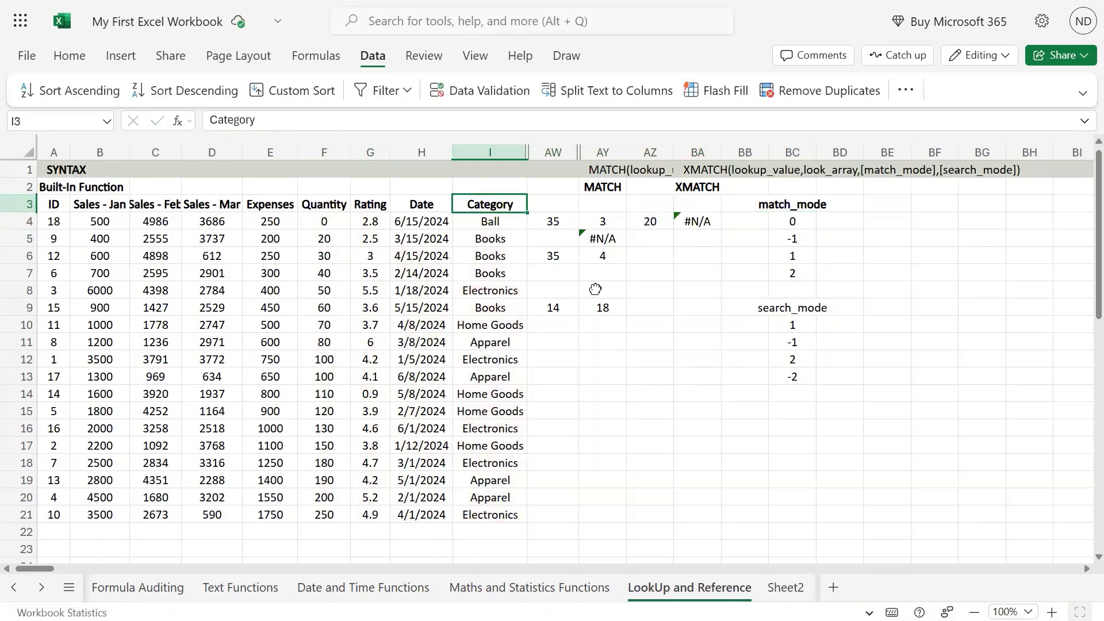
{"action": "key", "text": "ctrl+Left"}
{"action": "key", "text": "ctrl+shift+Right"}
{"action": "key", "text": "ctrl+shift+Down"}
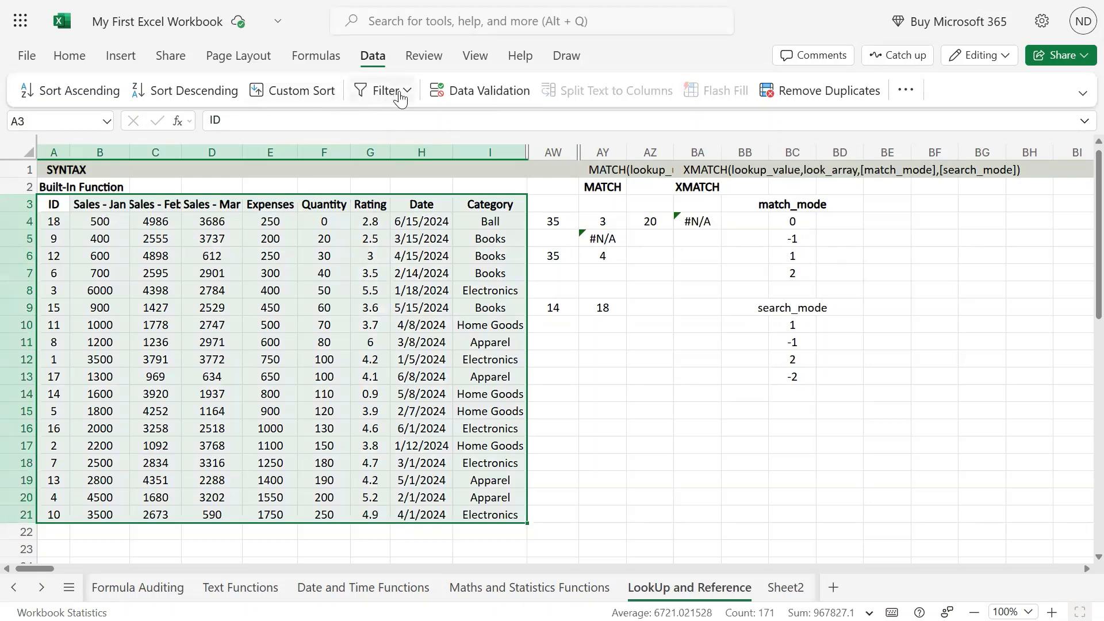
{"action": "left_click", "coordinate": [295, 91]}
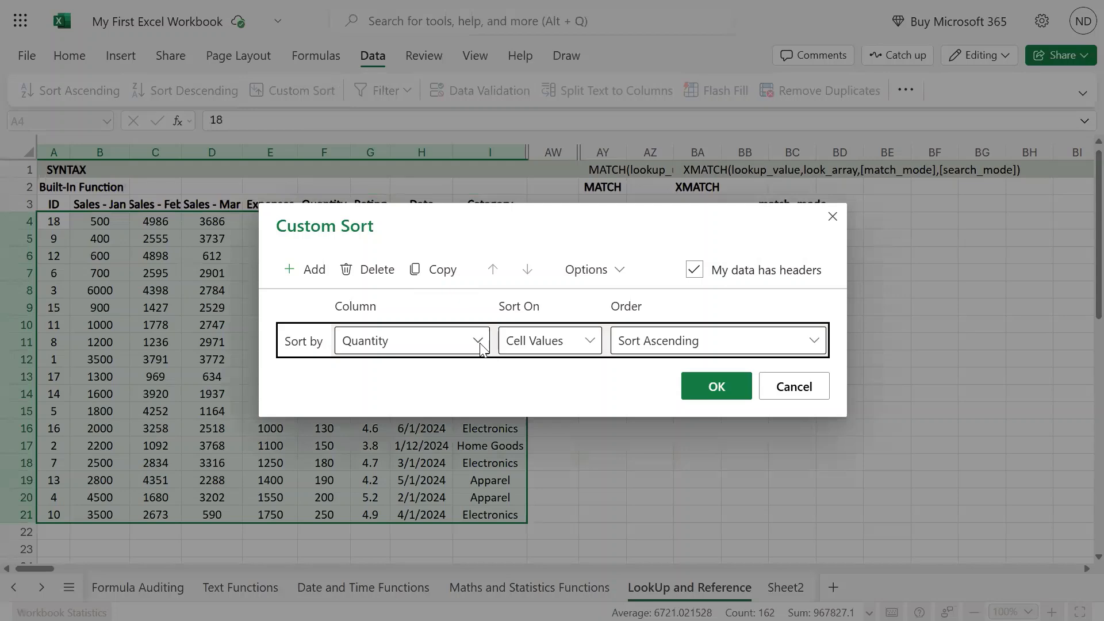
{"action": "left_click", "coordinate": [478, 343]}
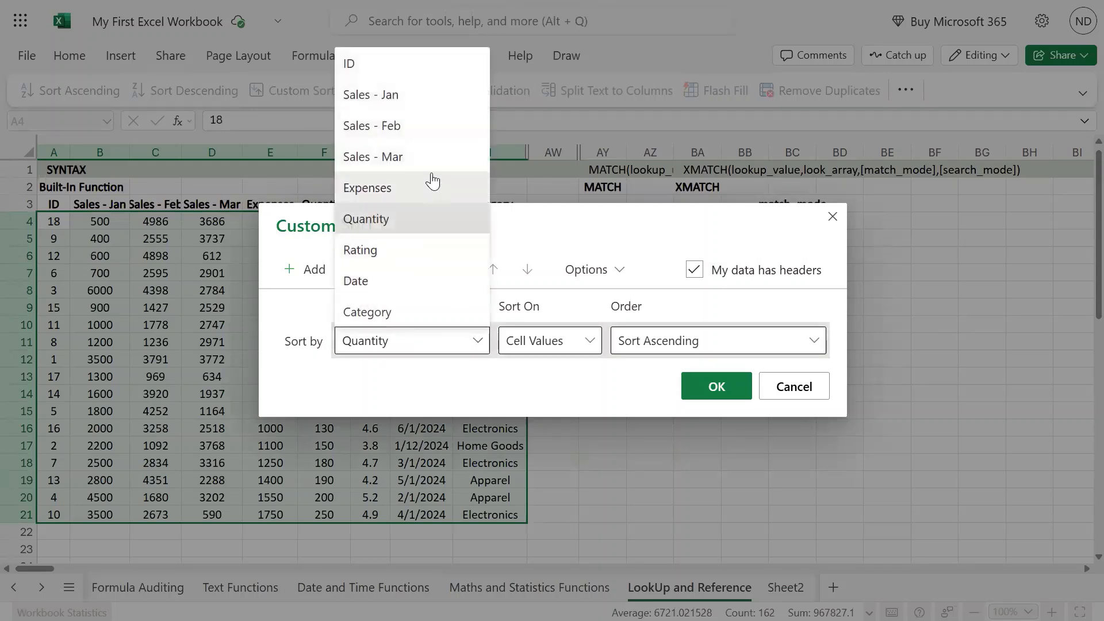
{"action": "left_click", "coordinate": [402, 311]}
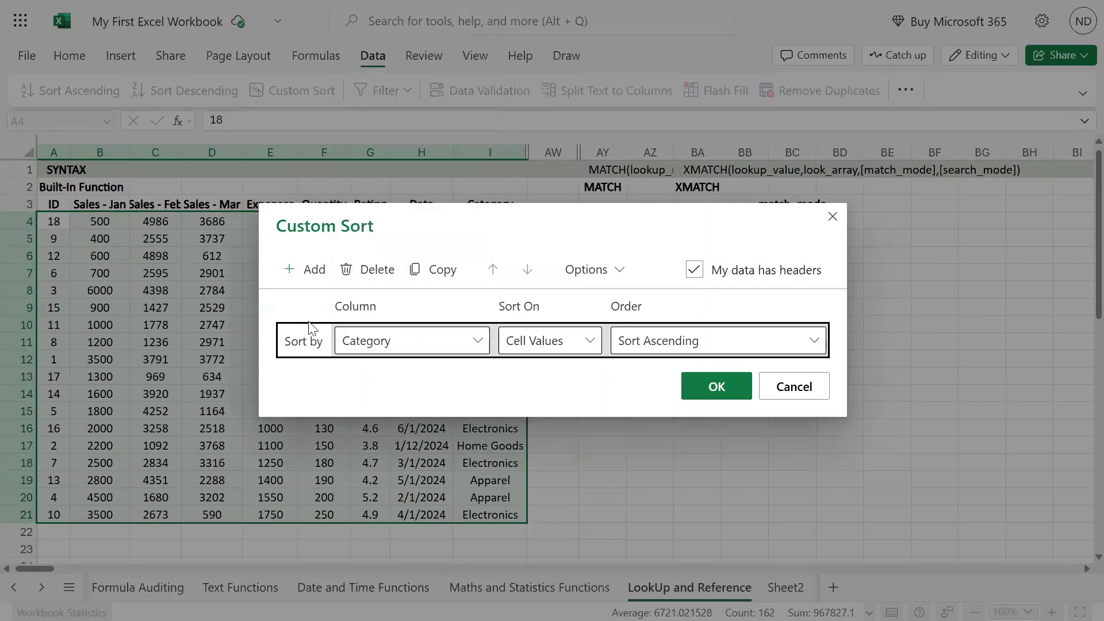
{"action": "left_click", "coordinate": [719, 389]}
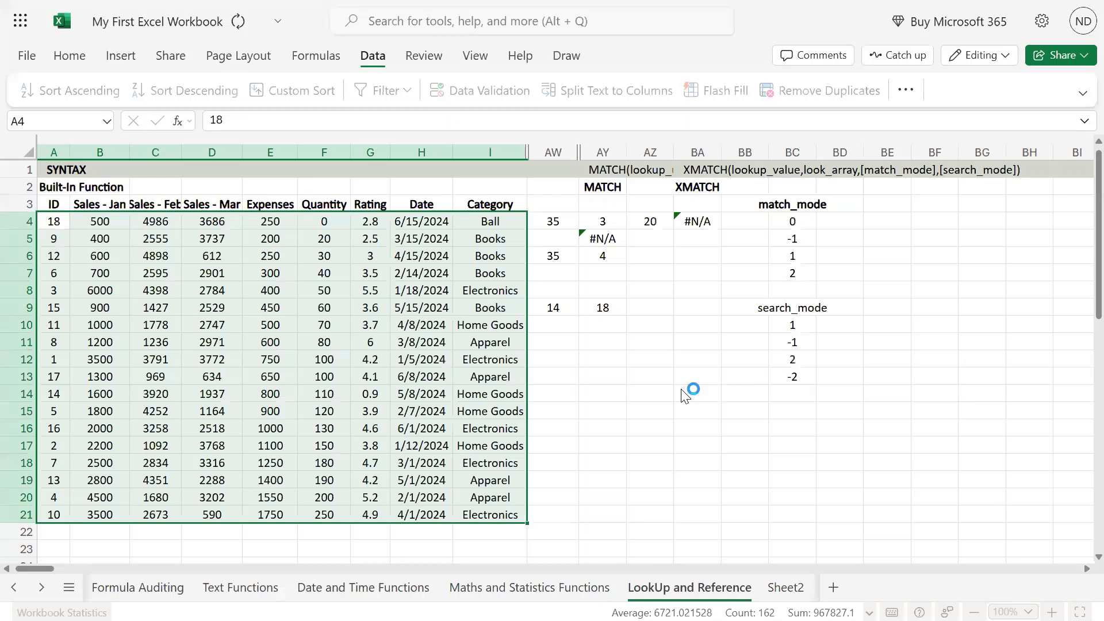
{"action": "left_click", "coordinate": [493, 255]}
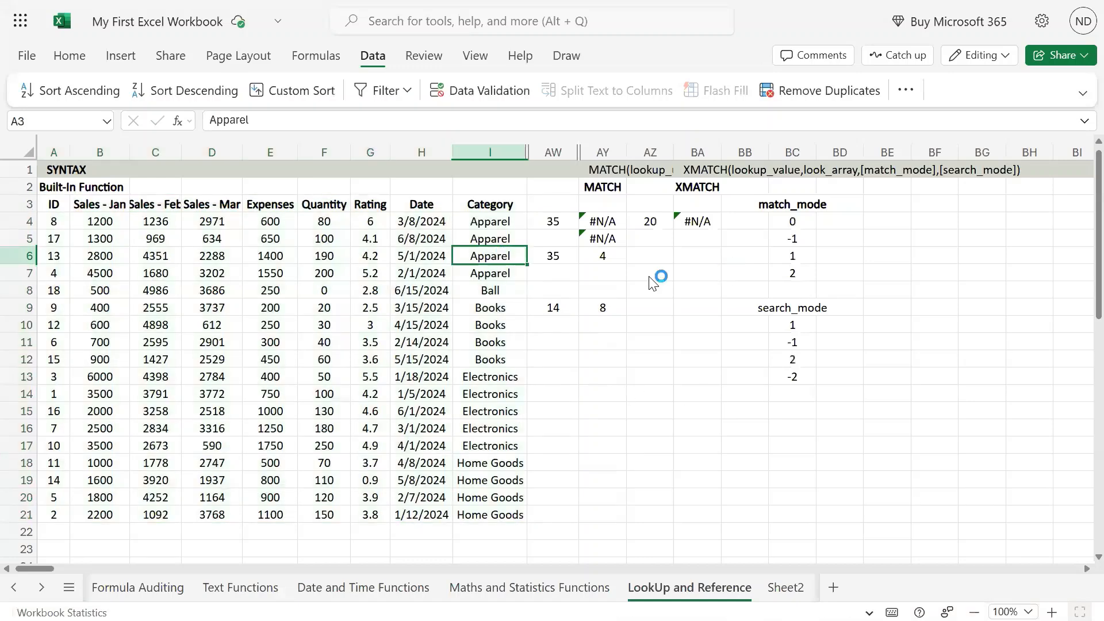
Step: Set the lookup value in cell AZ4 to Ball
{"action": "left_click", "coordinate": [653, 226]}
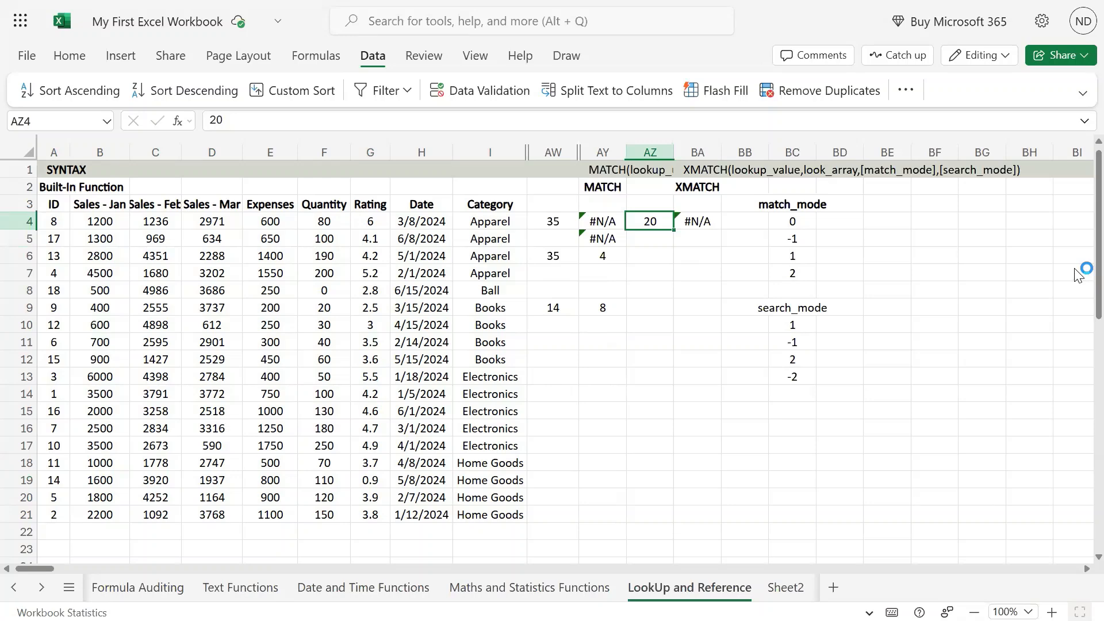
{"action": "type", "text": "Ball"}
{"action": "key", "text": "BackSpace"}
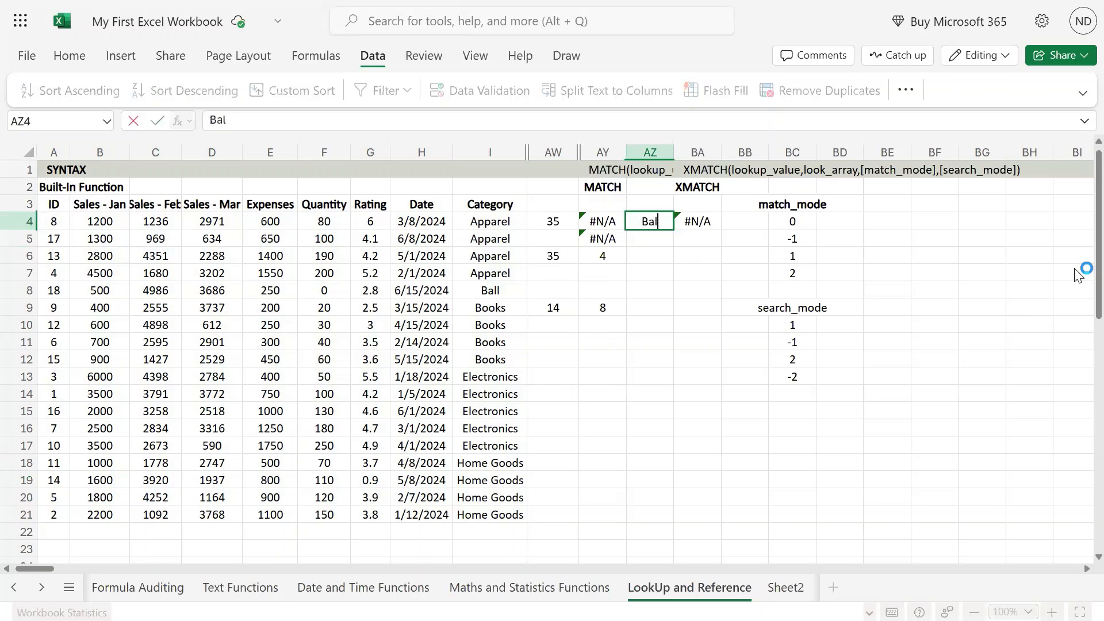
{"action": "type", "text": "l"}
{"action": "key", "text": "Return"}
Step: Check the position of Ball in the Category column against the XMATCH result in BA4
{"action": "key", "text": "Up"}
{"action": "key", "text": "Left"}
{"action": "key", "text": "Left"}
{"action": "key", "text": "Left"}
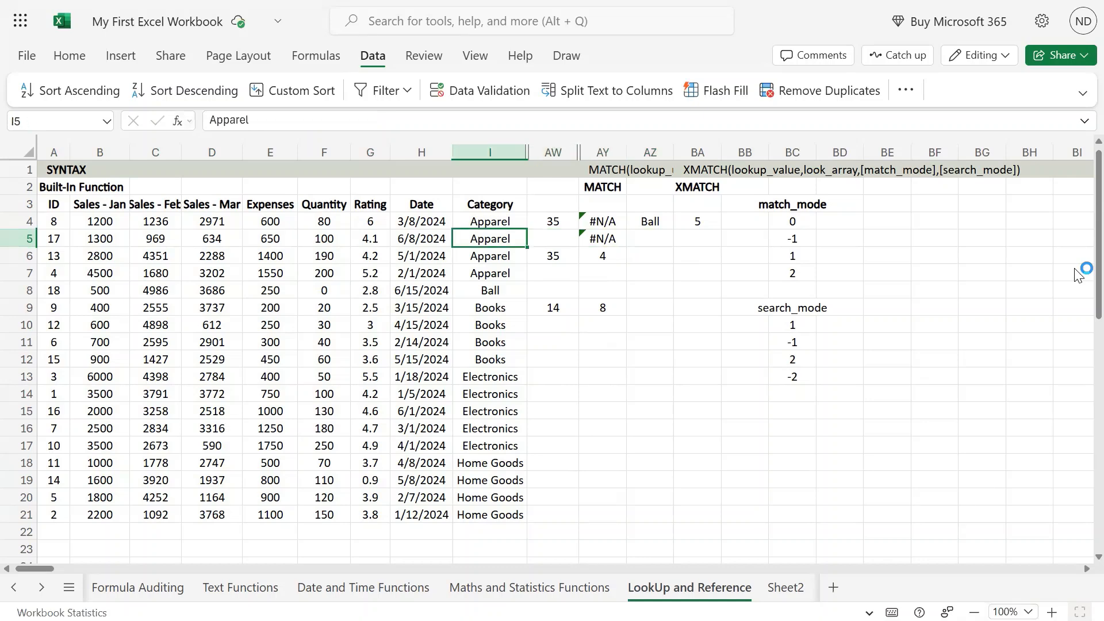
{"action": "key", "text": "shift+Down"}
{"action": "key", "text": "shift+Down"}
{"action": "key", "text": "shift+Down"}
{"action": "key", "text": "shift+Down"}
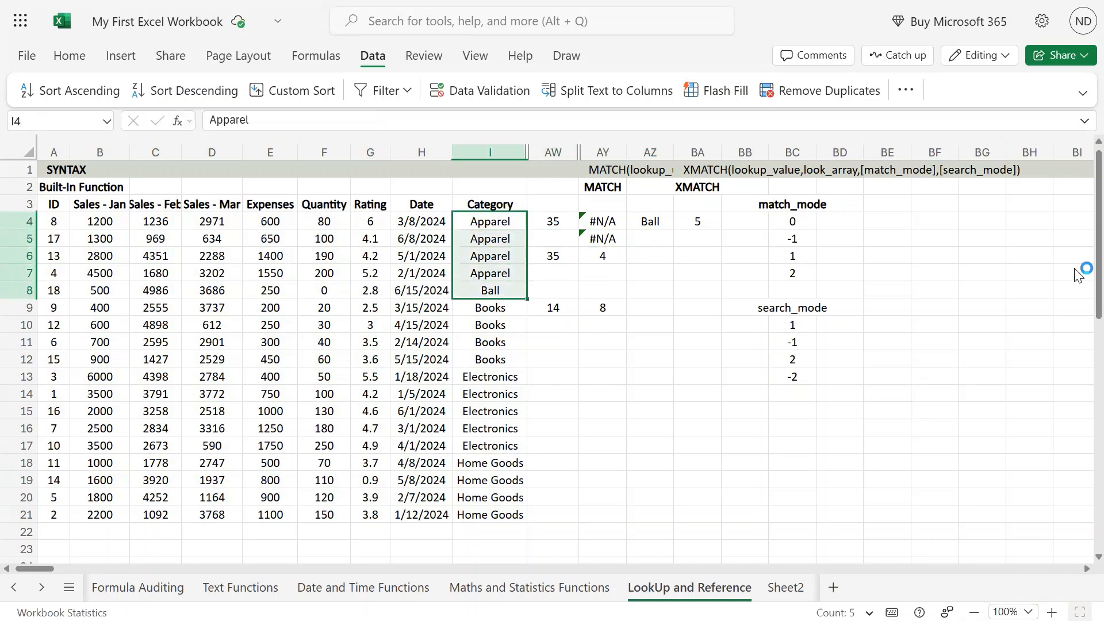
{"action": "key", "text": "Right"}
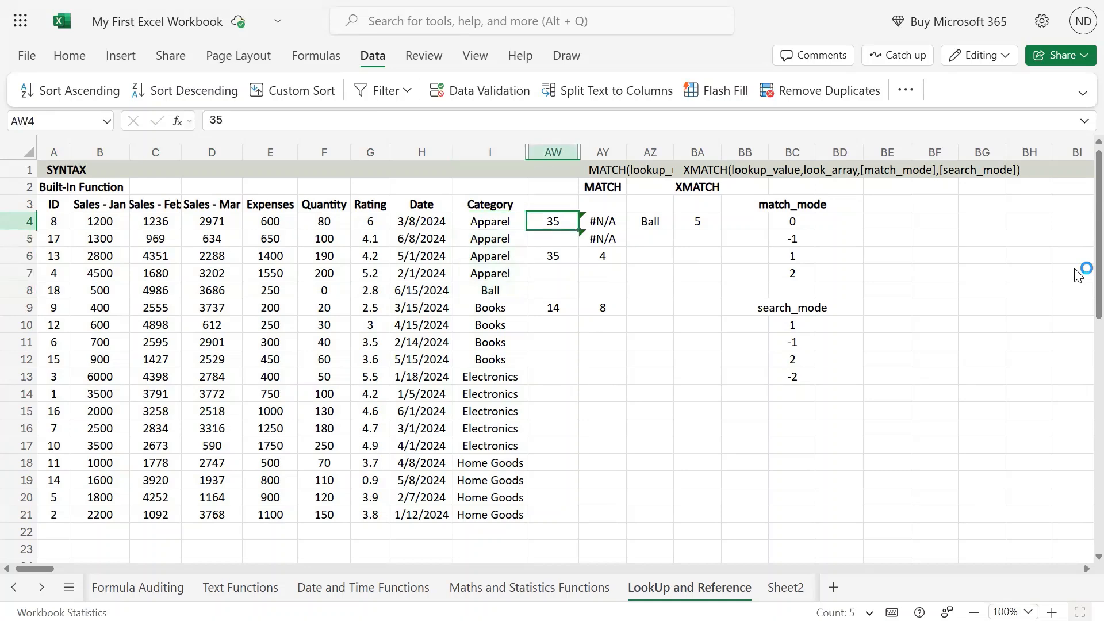
{"action": "key", "text": "Right"}
{"action": "key", "text": "Right"}
{"action": "key", "text": "Right"}
Step: Set the lookup value in cell AZ4 to Electronics
{"action": "key", "text": "Left"}
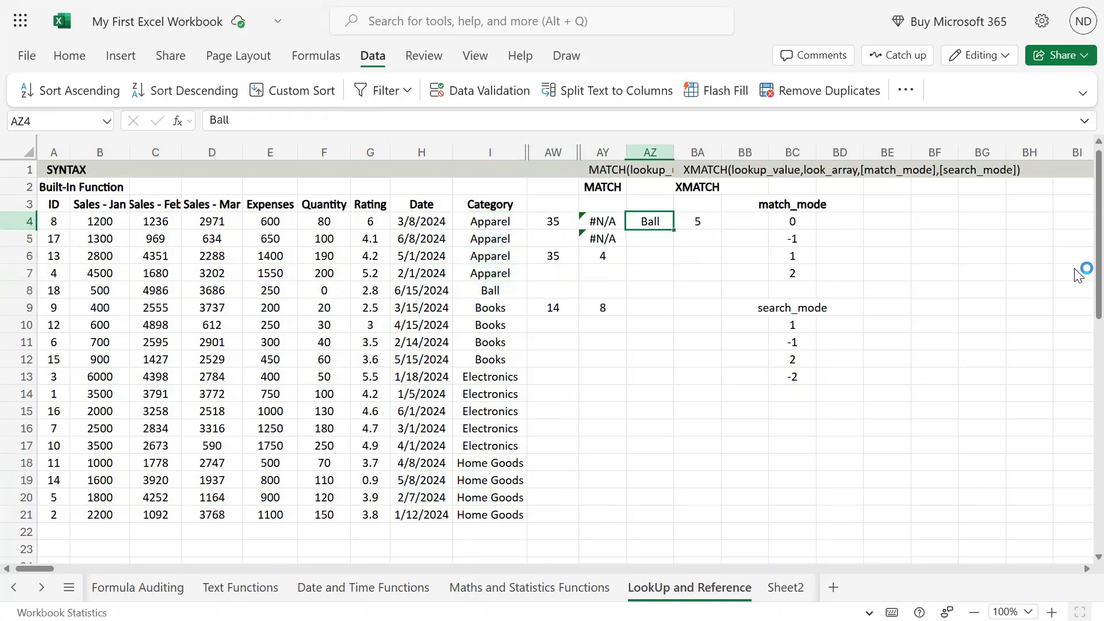
{"action": "type", "text": "Ele"}
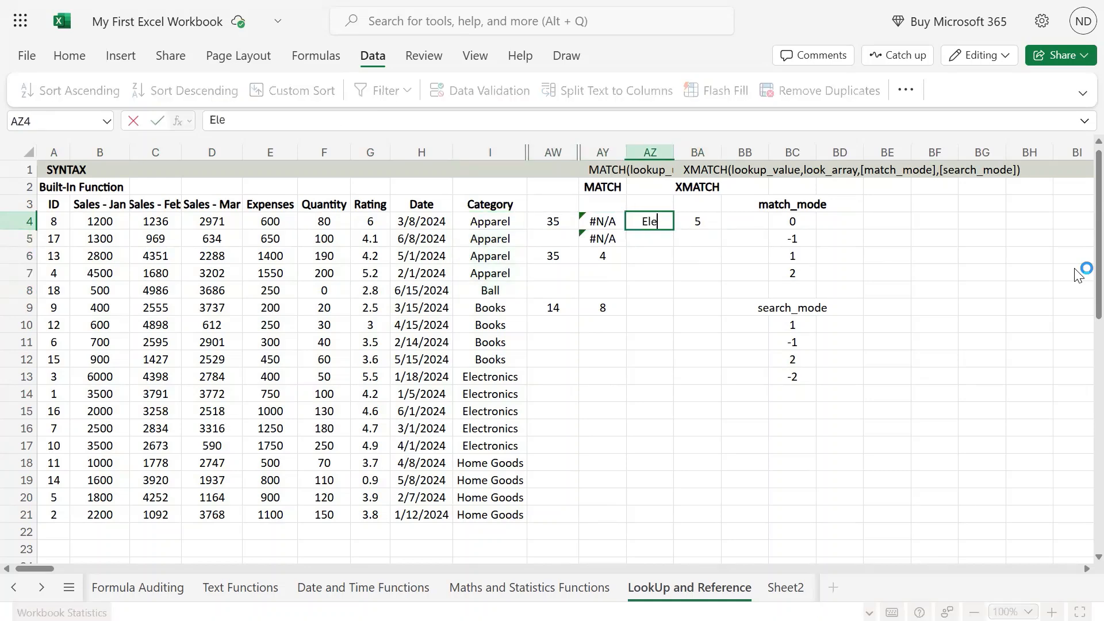
{"action": "type", "text": "cctronics"}
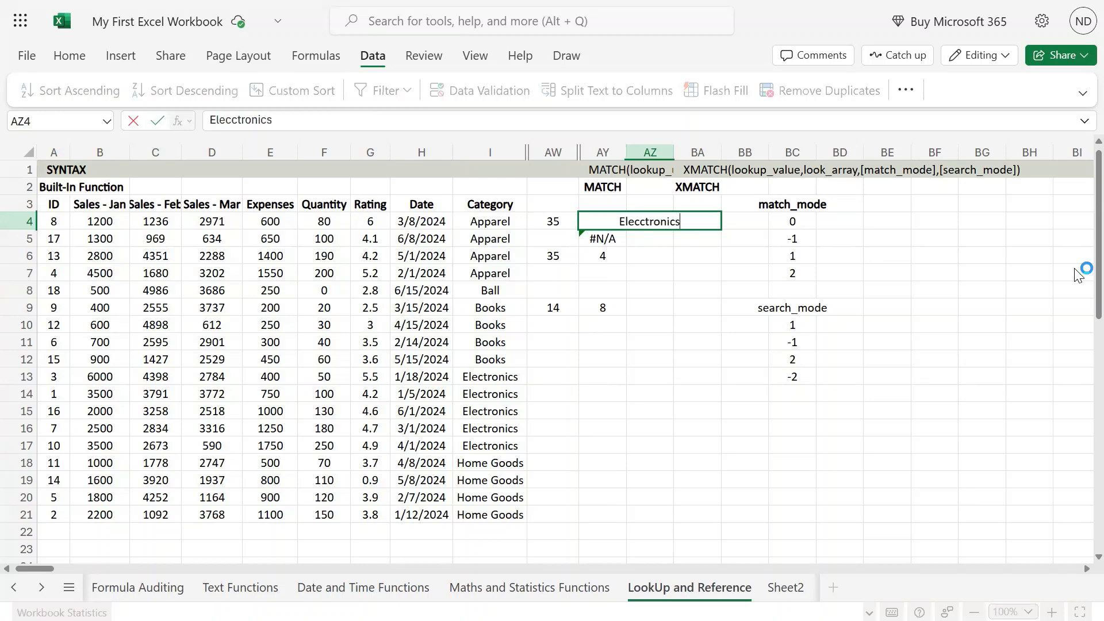
{"action": "key", "text": "Return"}
{"action": "key", "text": "Up"}
{"action": "key", "text": "F2"}
{"action": "key", "text": "BackSpace"}
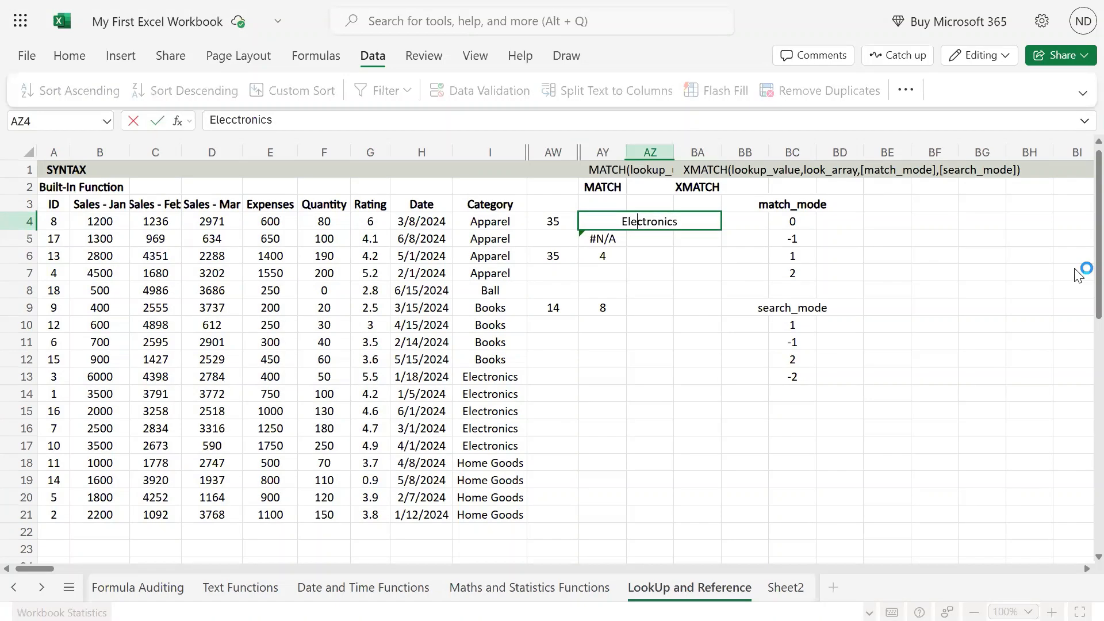
{"action": "key", "text": "Return"}
Step: Check the position of the first Electronics entry in the Category column against the XMATCH result
{"action": "key", "text": "Up"}
{"action": "key", "text": "Left"}
{"action": "key", "text": "Left"}
{"action": "key", "text": "Left"}
{"action": "key", "text": "Left"}
{"action": "key", "text": "Right"}
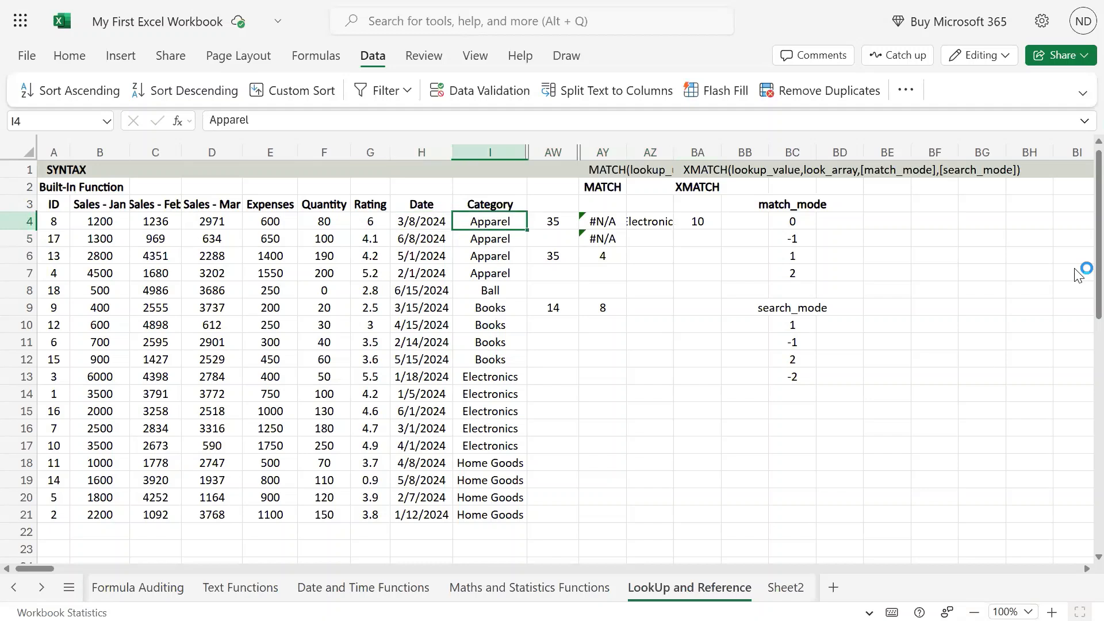
{"action": "key", "text": "shift+Down"}
{"action": "key", "text": "shift+Down"}
{"action": "key", "text": "shift+Down"}
{"action": "key", "text": "shift+Down"}
{"action": "key", "text": "shift+Down"}
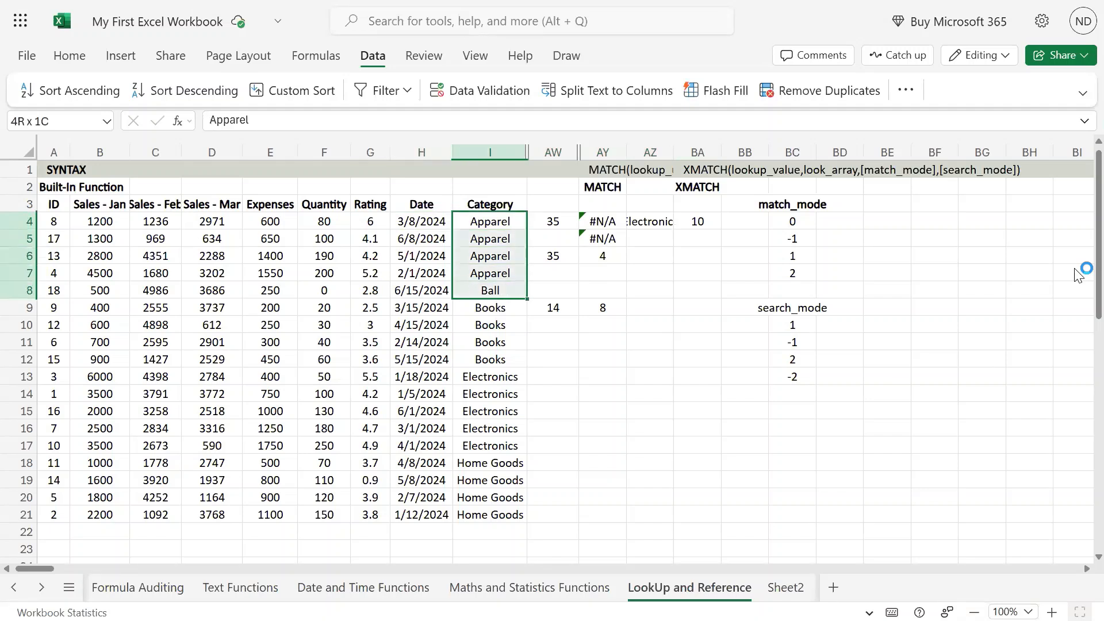
{"action": "key", "text": "shift+Down"}
{"action": "key", "text": "shift+Down"}
{"action": "key", "text": "shift+Down"}
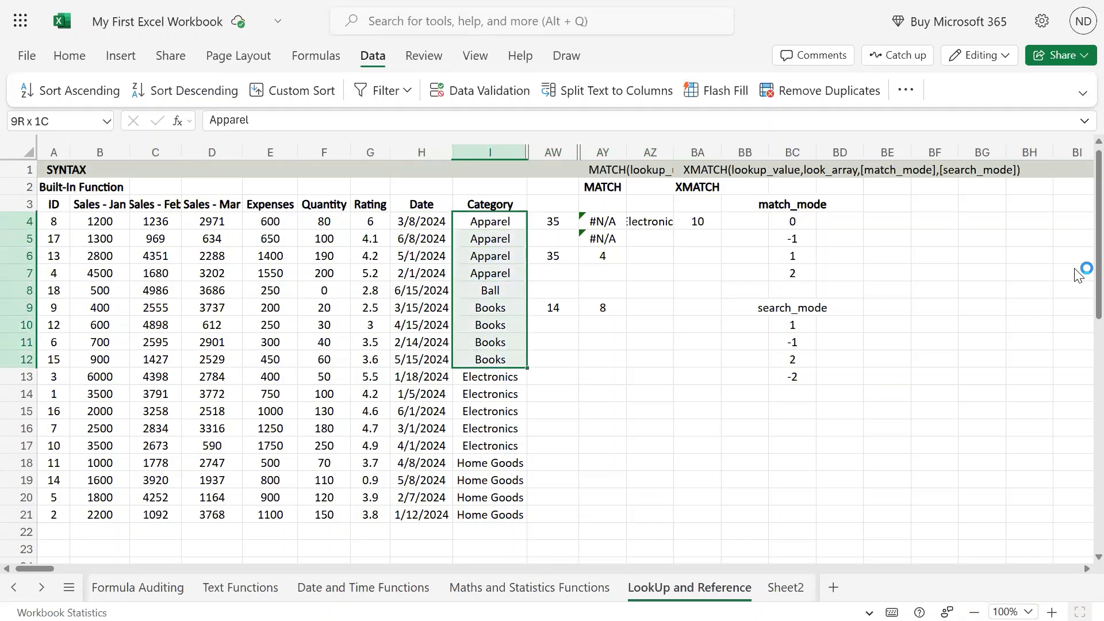
{"action": "key", "text": "shift+Down"}
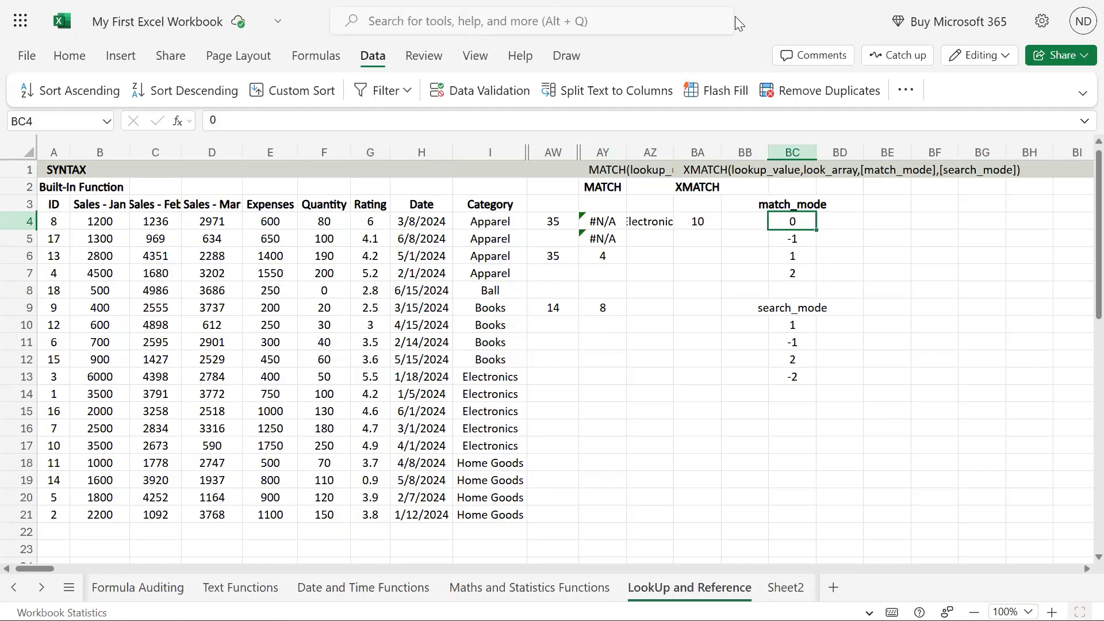
Step: Review search_mode 1 against the Category column and inspect the XMATCH formula in BA4
{"action": "left_click", "coordinate": [656, 226]}
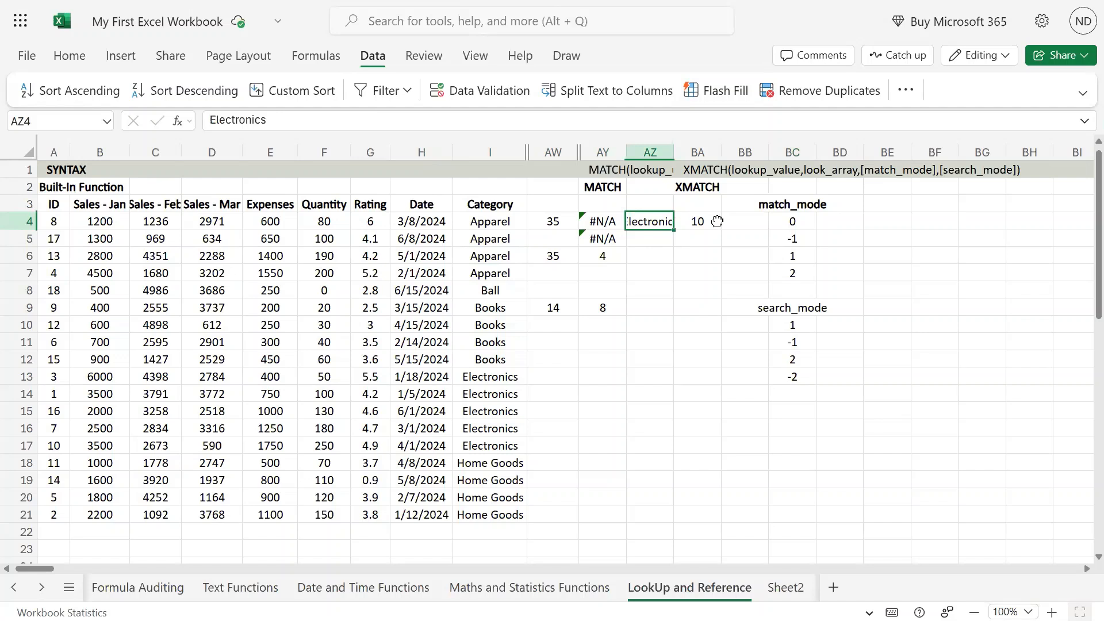
{"action": "left_click", "coordinate": [807, 324]}
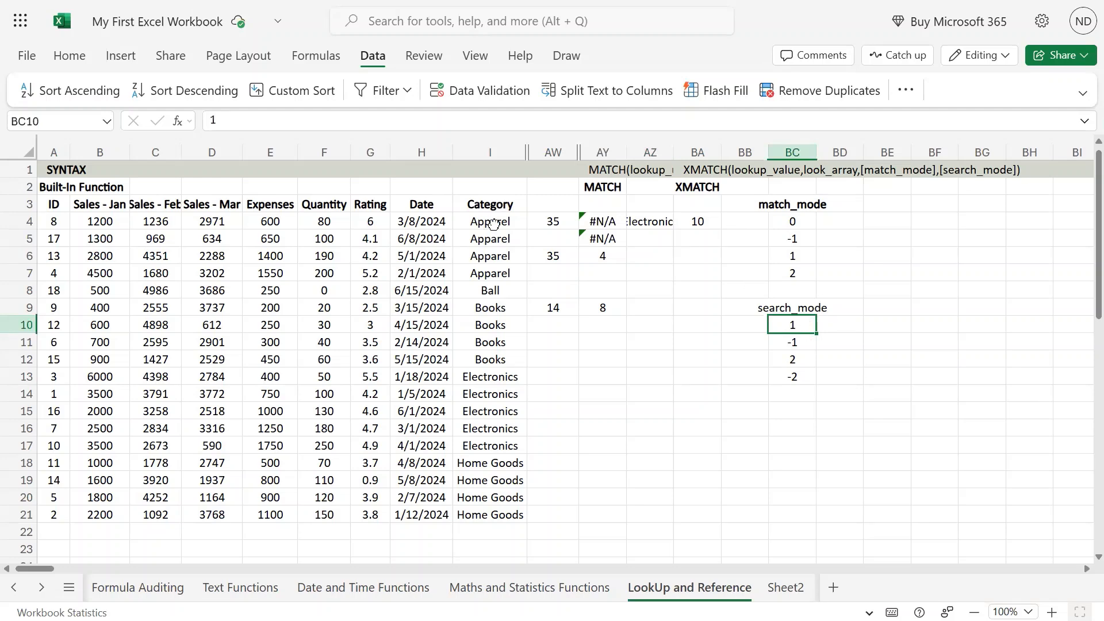
{"action": "left_click_drag", "start_coordinate": [493, 224], "coordinate": [493, 500]}
{"action": "left_click", "coordinate": [679, 220]}
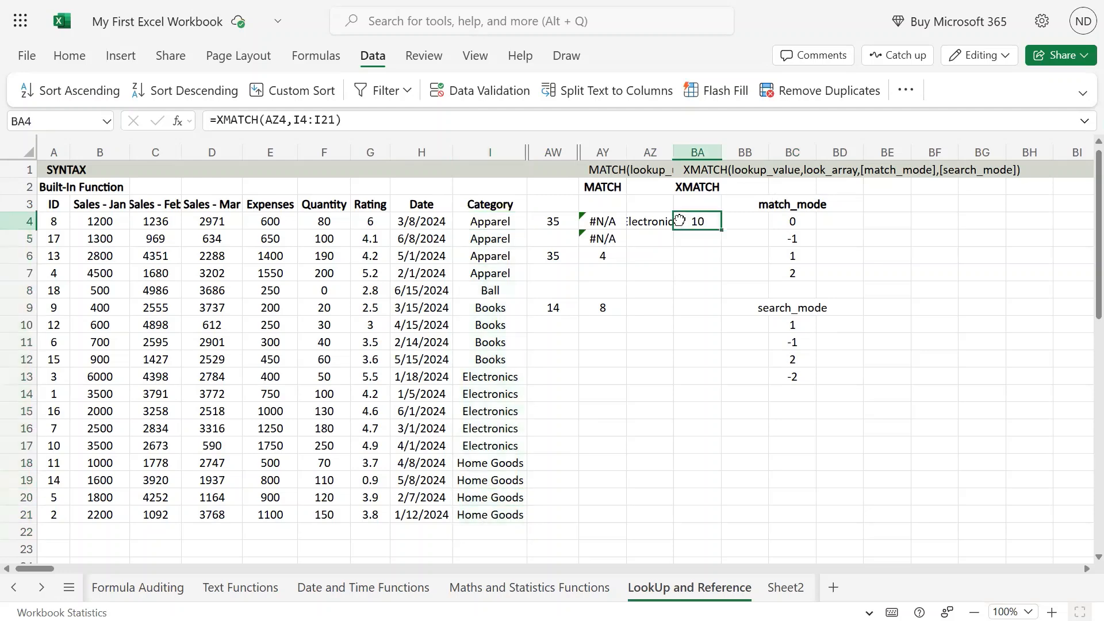
{"action": "key", "text": "F2"}
{"action": "key", "text": "Escape"}
Step: Copy the lookup value and XMATCH formula from AZ4:BA4 to AZ6:BA6
{"action": "key", "text": "Left"}
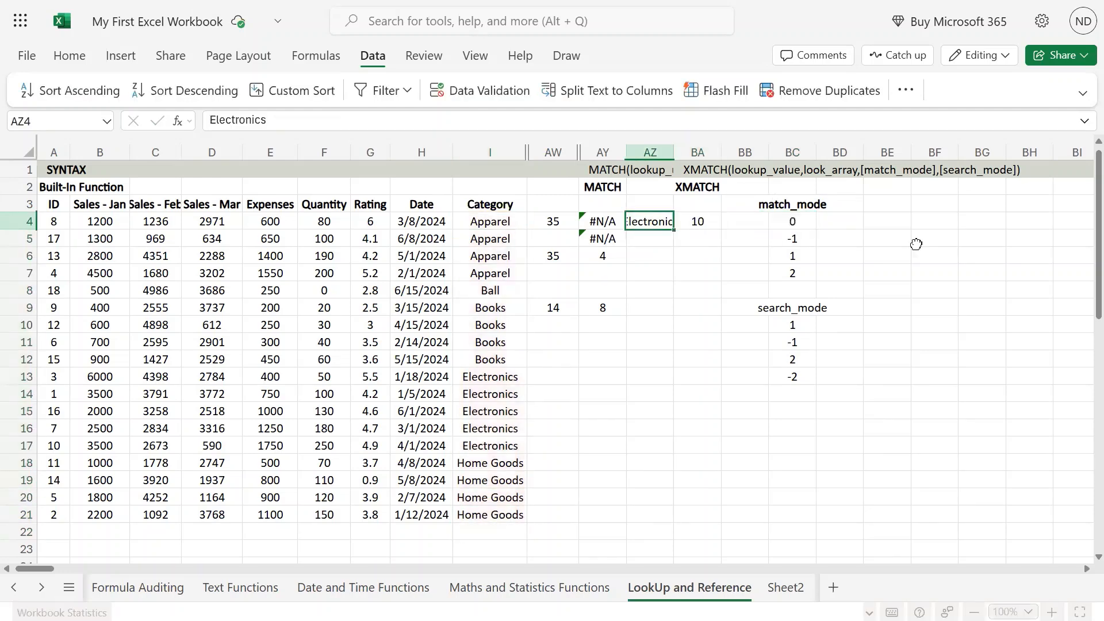
{"action": "key", "text": "shift+Right"}
{"action": "key", "text": "ctrl+c"}
{"action": "key", "text": "Down"}
{"action": "key", "text": "Down"}
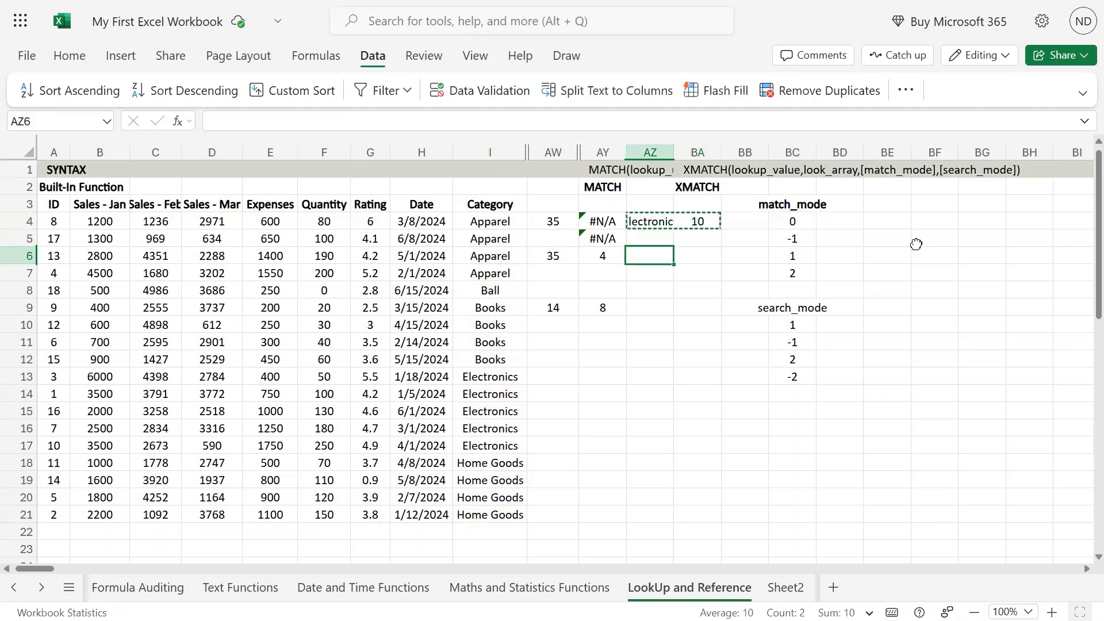
{"action": "key", "text": "ctrl+v"}
Step: Move the lookup array of the XMATCH formula in BA6 to the Category range I4:I21
{"action": "key", "text": "F2"}
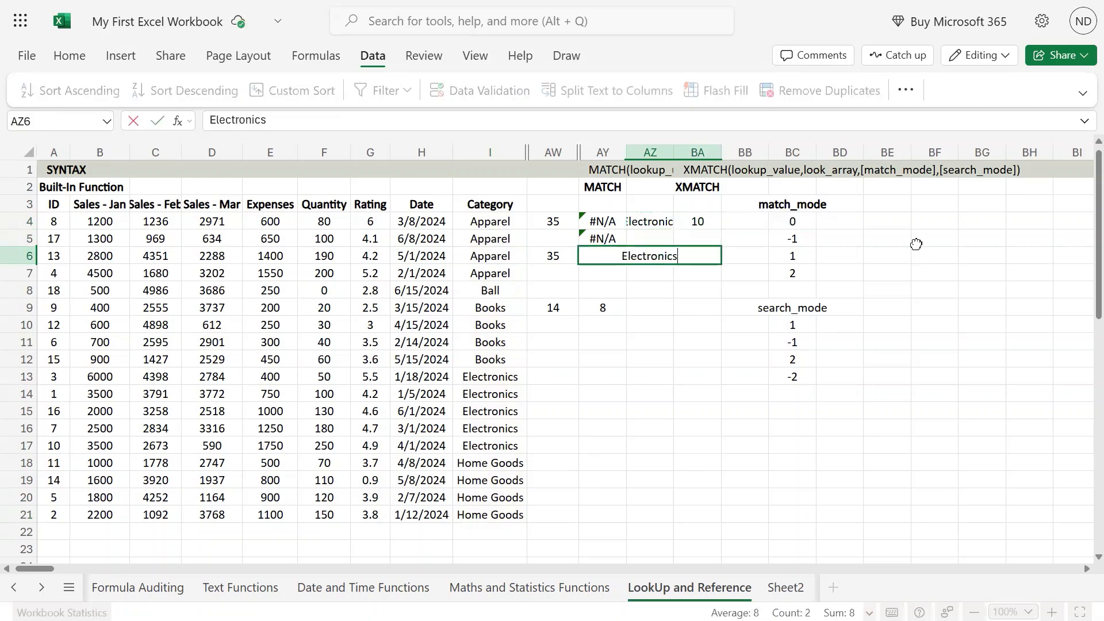
{"action": "key", "text": "Tab"}
{"action": "key", "text": "F2"}
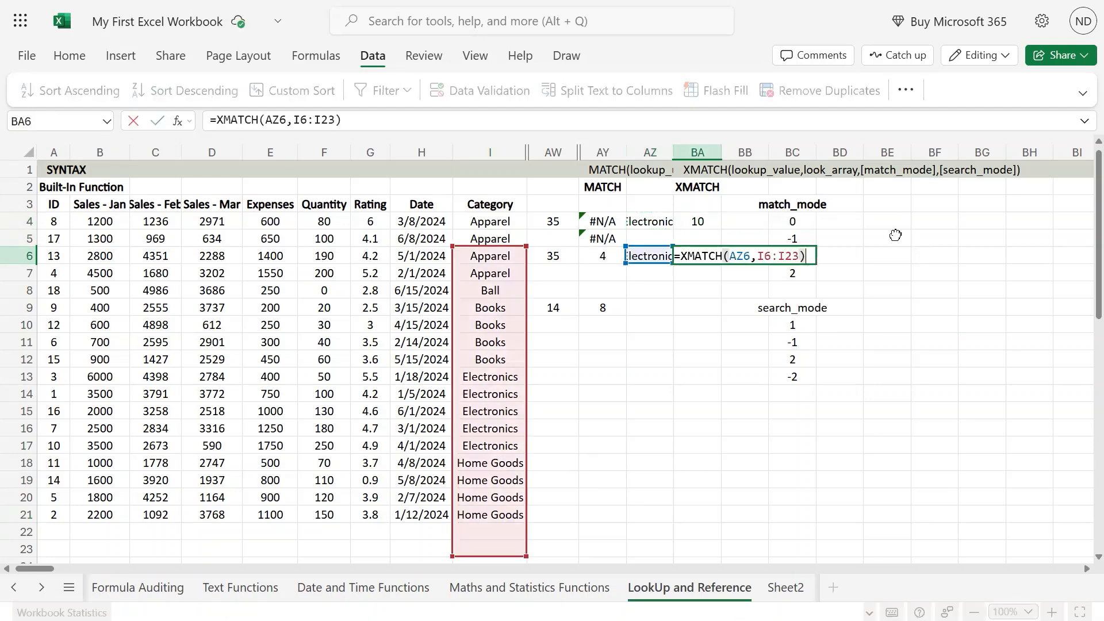
{"action": "left_click_drag", "start_coordinate": [460, 260], "coordinate": [512, 225]}
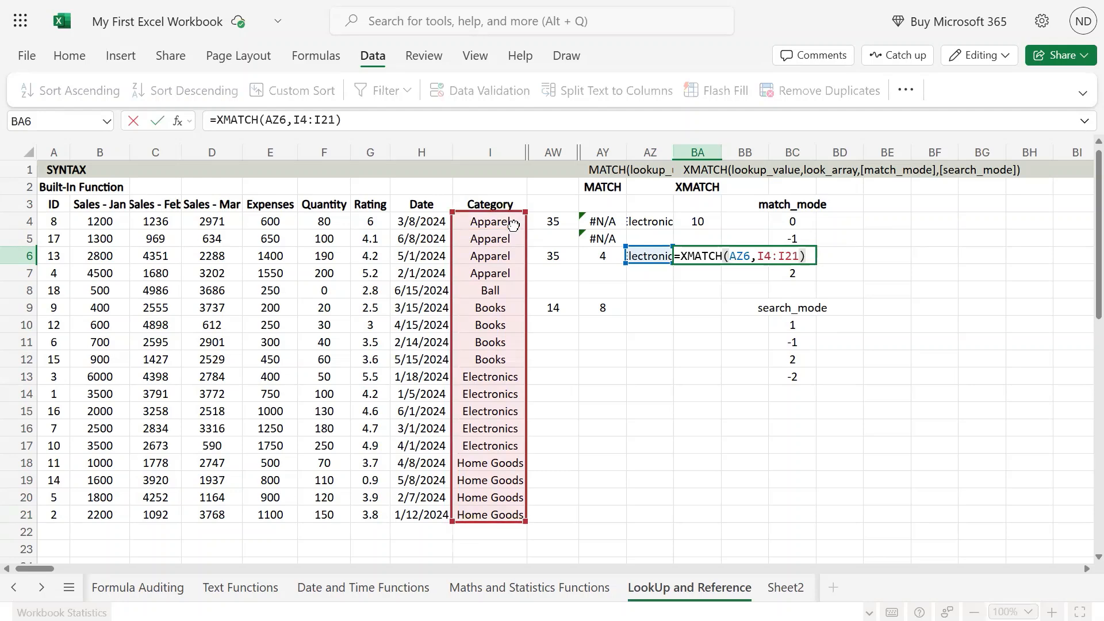
{"action": "key", "text": "Return"}
Step: Add match_mode 0 and search_mode 1 to the XMATCH formula in BA6
{"action": "key", "text": "Up"}
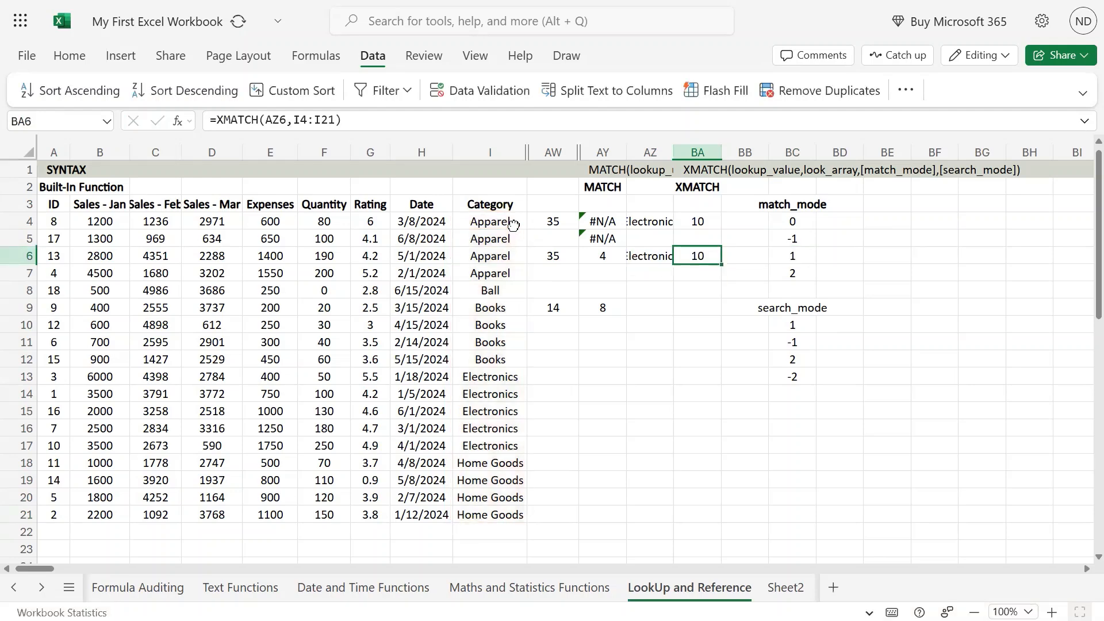
{"action": "key", "text": "F2"}
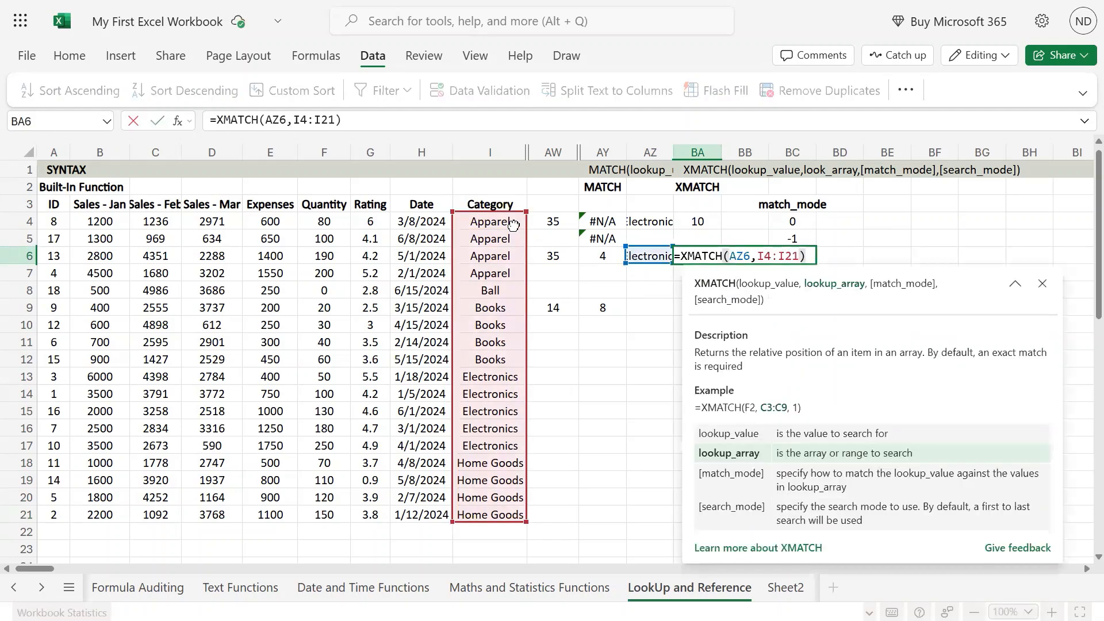
{"action": "type", "text": ",0"}
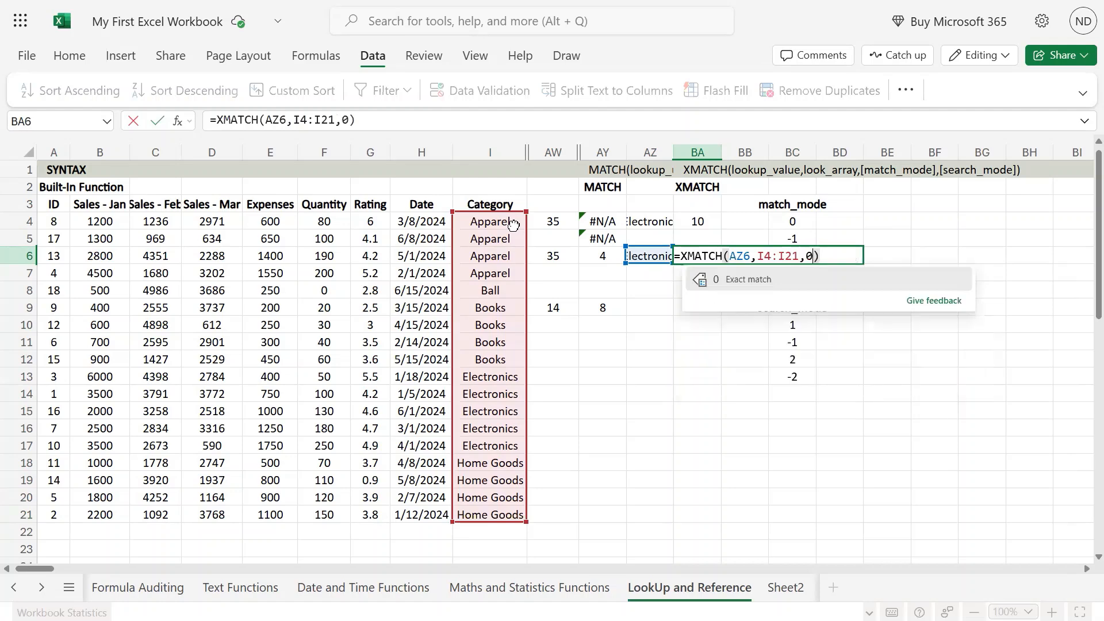
{"action": "type", "text": ","}
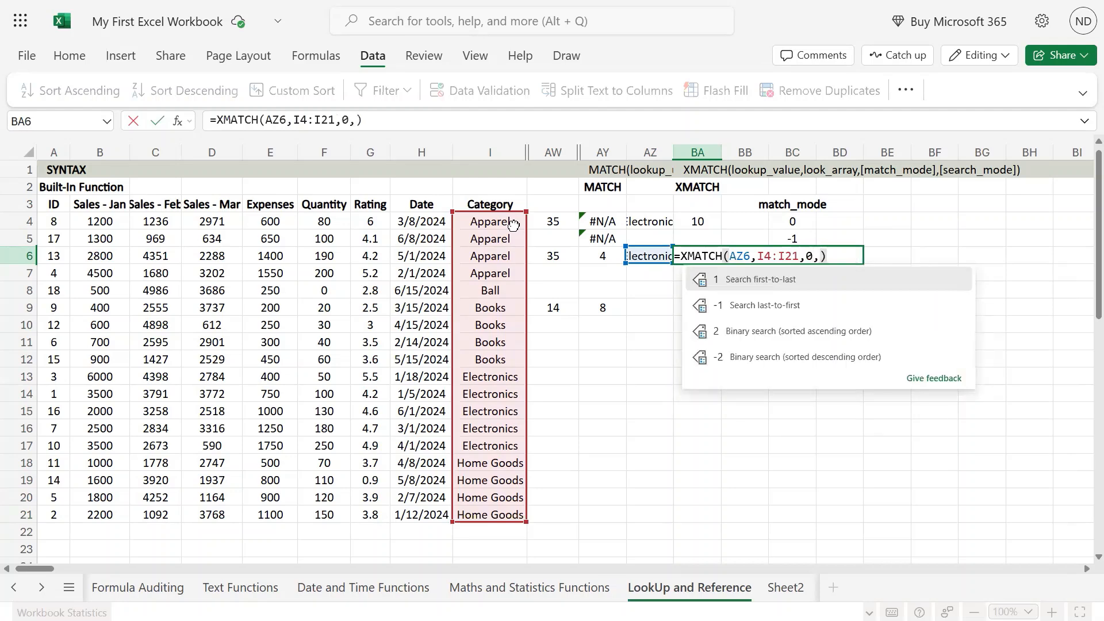
{"action": "type", "text": "1"}
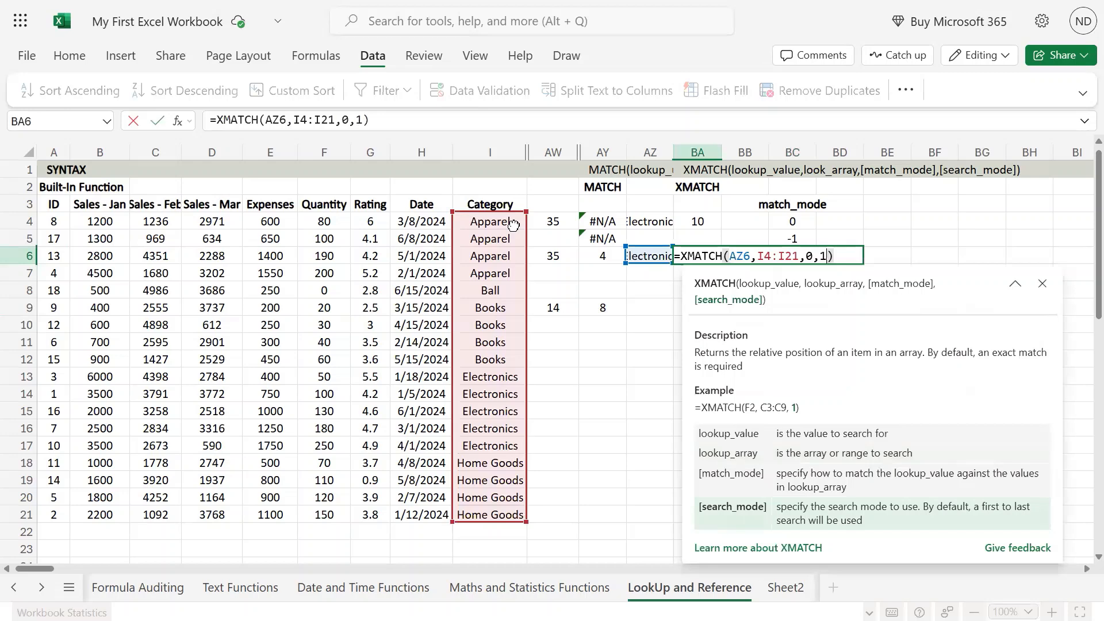
{"action": "key", "text": "Return"}
{"action": "key", "text": "Up"}
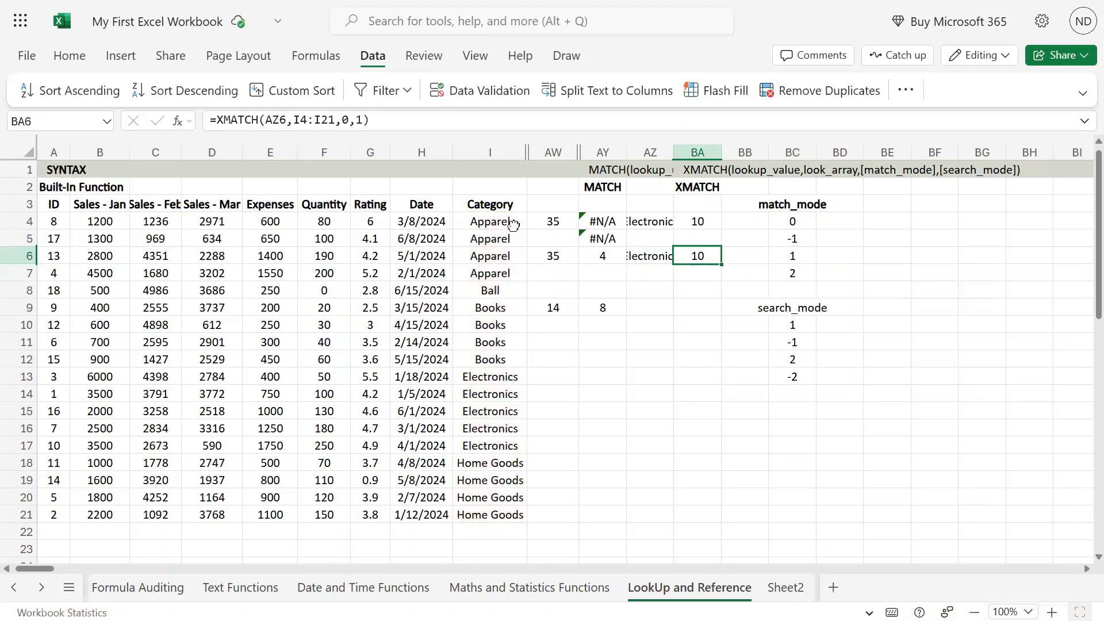
Step: Change the search_mode argument of the XMATCH formula in BA6 to -1, keeping match_mode 0
{"action": "key", "text": "Left"}
{"action": "key", "text": "Right"}
{"action": "key", "text": "F2"}
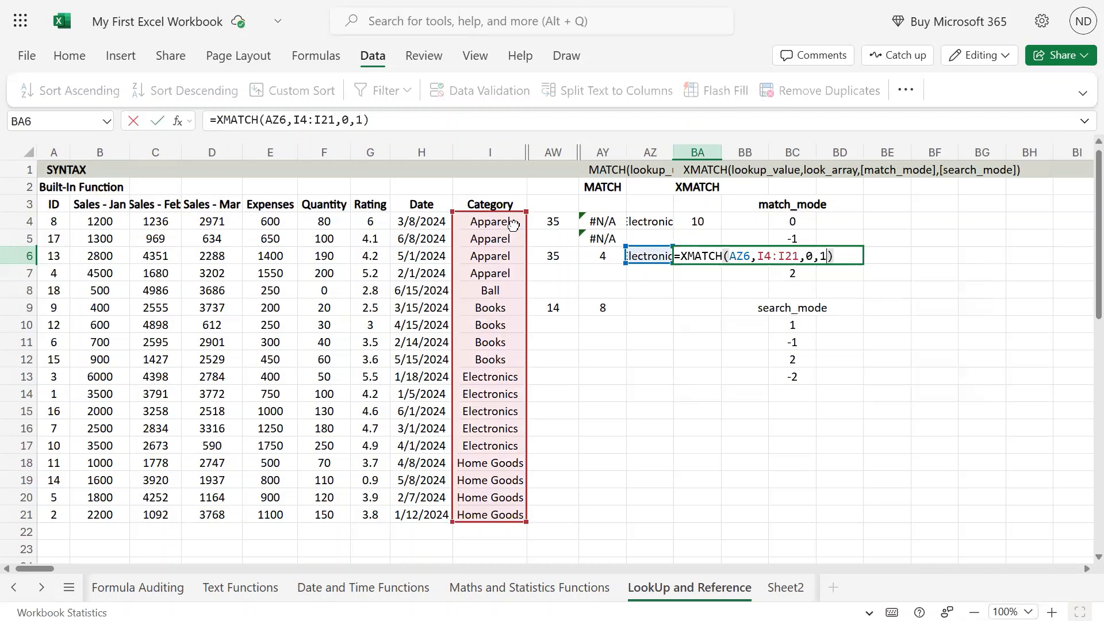
{"action": "key", "text": "BackSpace"}
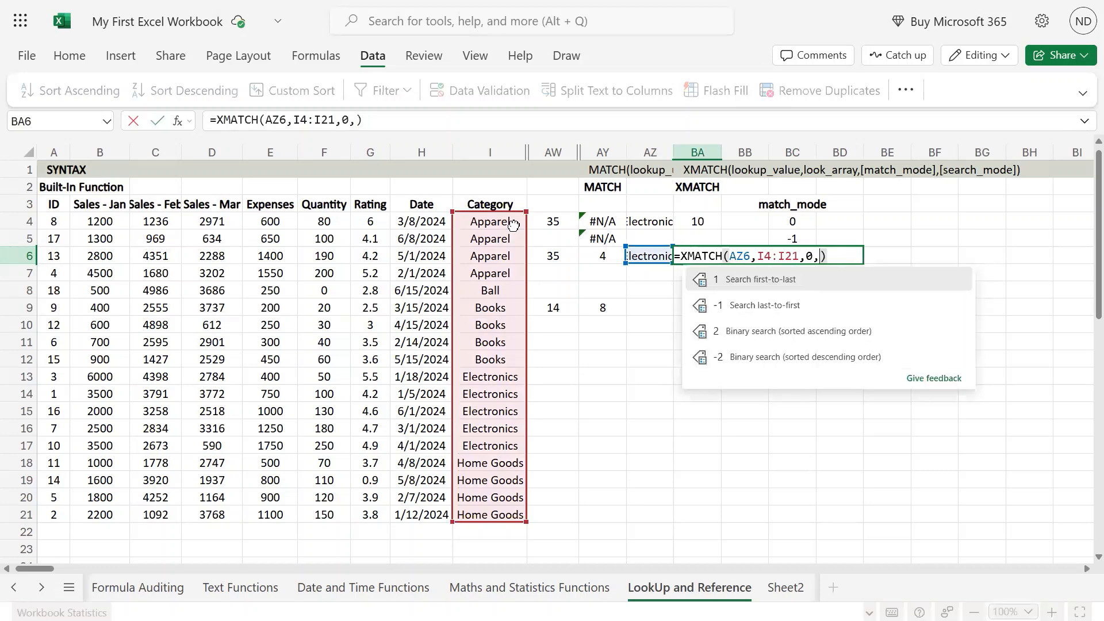
{"action": "type", "text": "-1"}
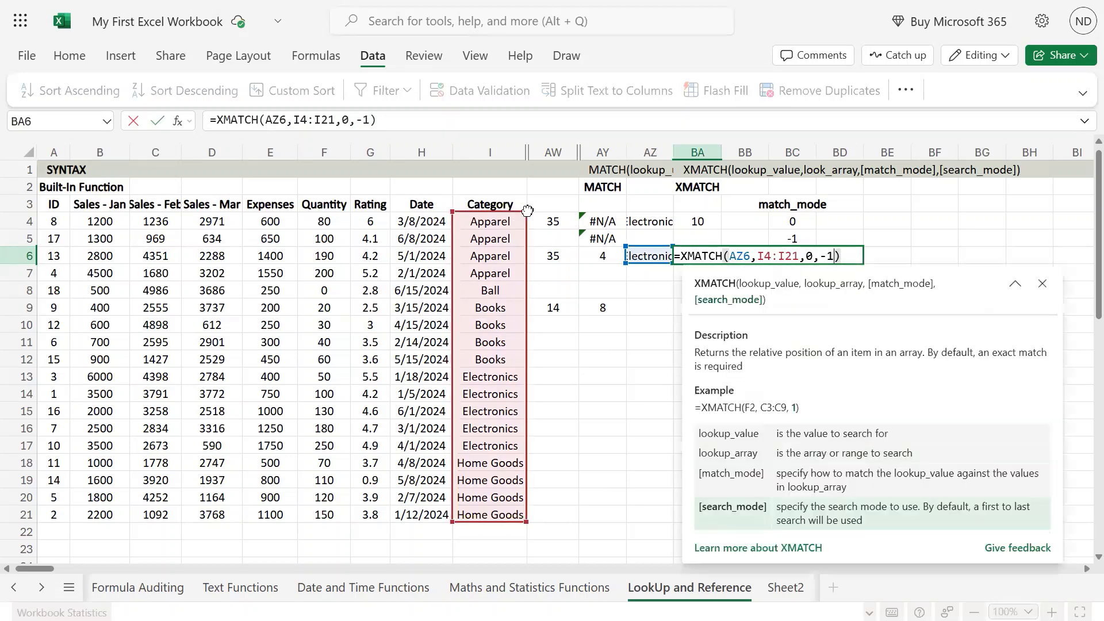
{"action": "type", "text": "'"}
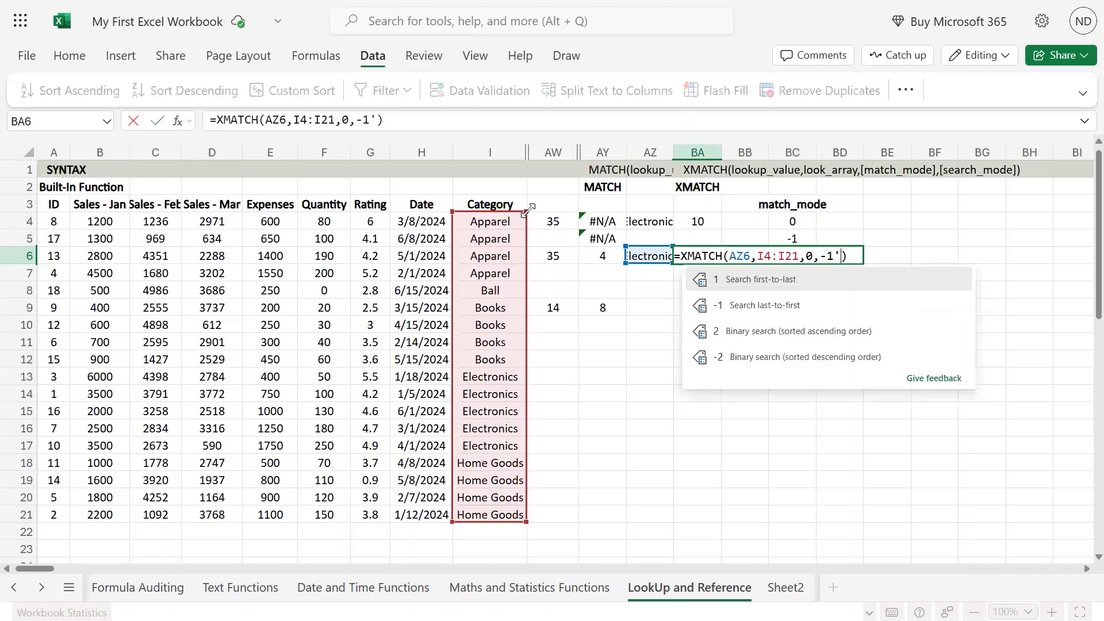
{"action": "key", "text": "BackSpace"}
{"action": "key", "text": "Return"}
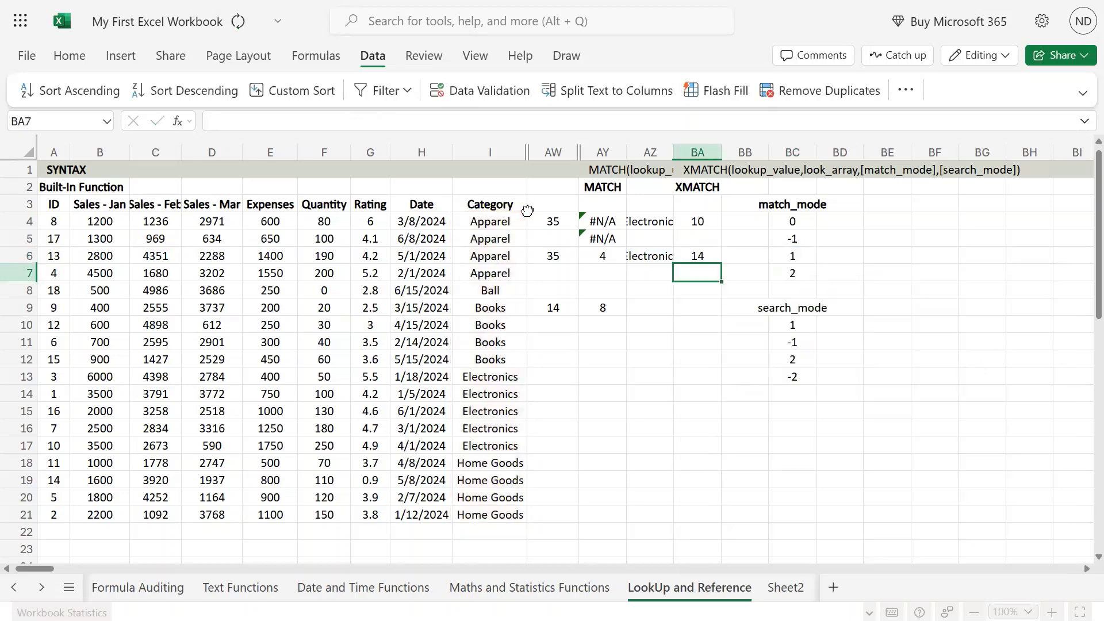
{"action": "key", "text": "Up"}
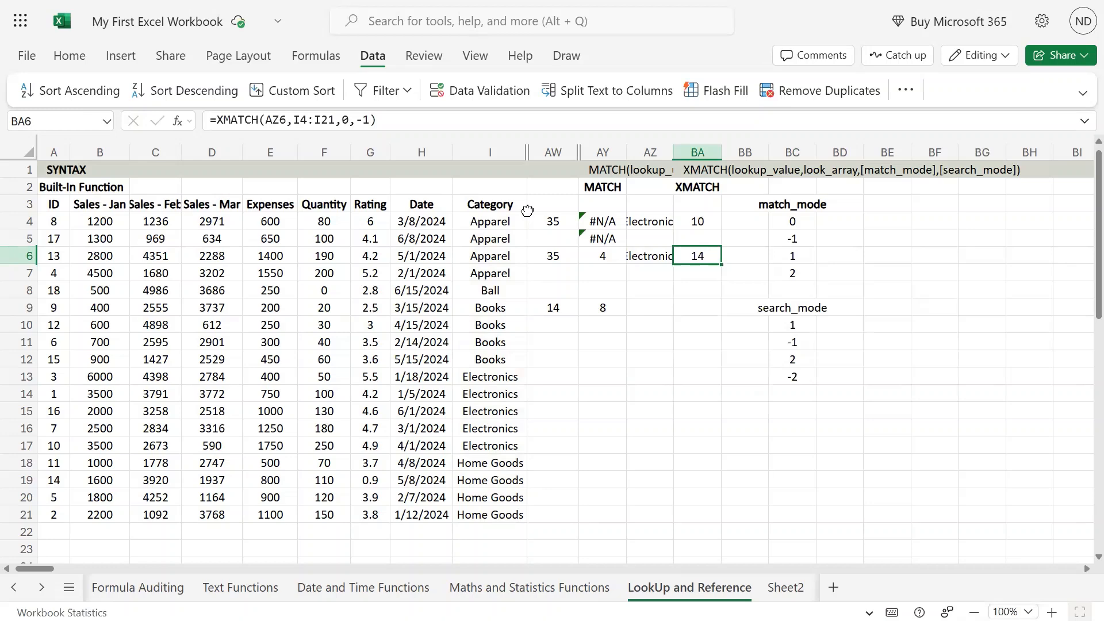
Step: Review the Category lookup range I4:I21 from its first to its last entry
{"action": "key", "text": "Left"}
{"action": "key", "text": "Left"}
{"action": "key", "text": "Left"}
{"action": "key", "text": "Left"}
{"action": "key", "text": "Left"}
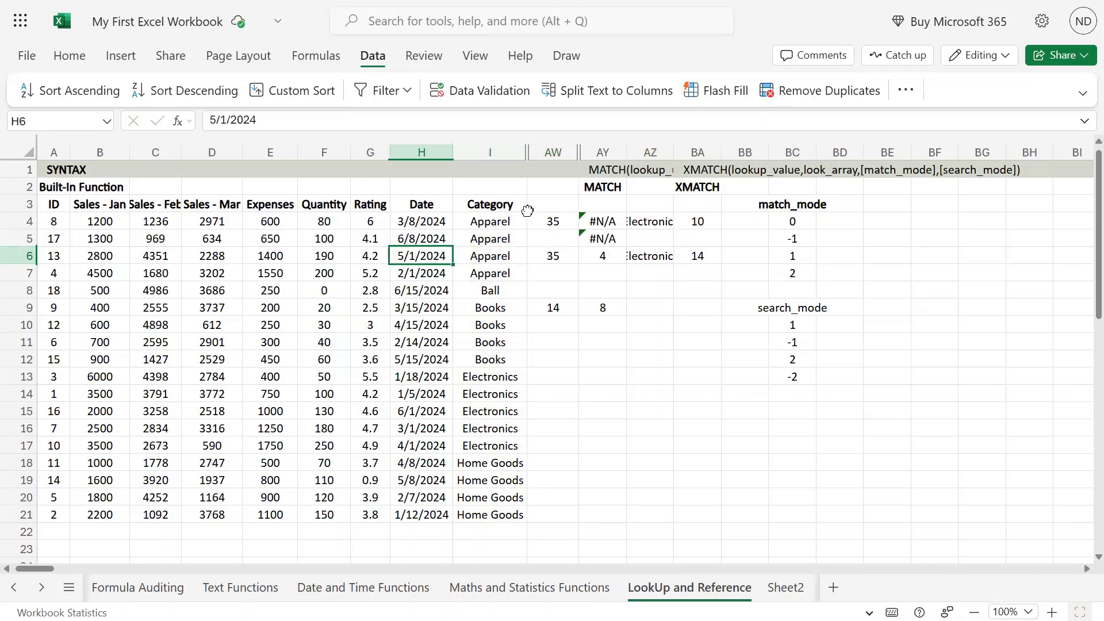
{"action": "key", "text": "Right"}
{"action": "key", "text": "Up"}
{"action": "key", "text": "Up"}
{"action": "key", "text": "ctrl+Down"}
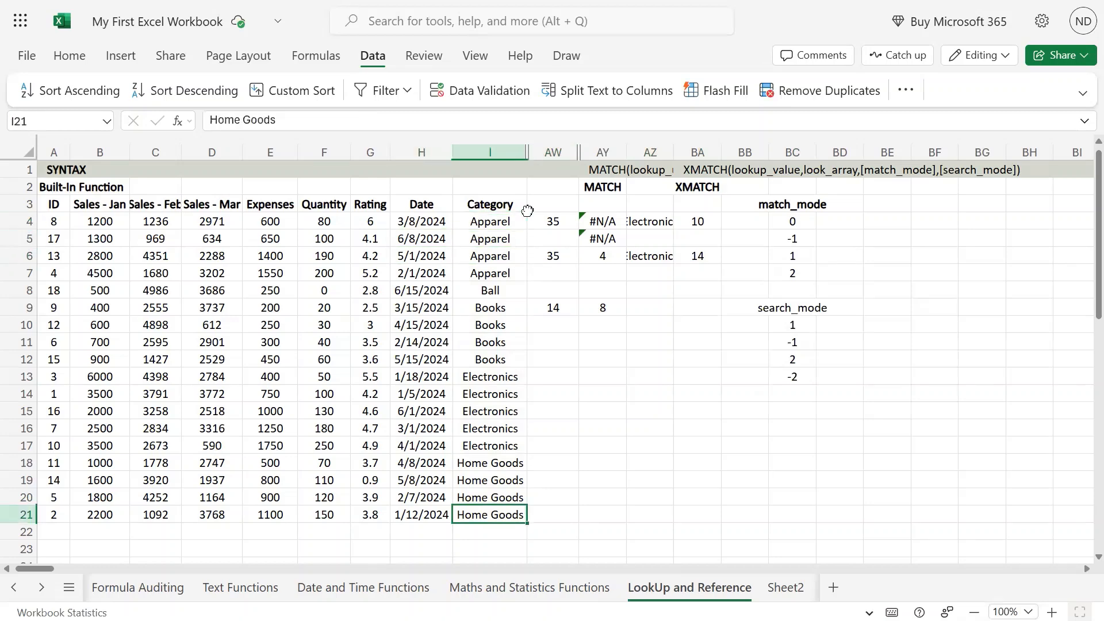
{"action": "key", "text": "ctrl+Up"}
{"action": "key", "text": "Down"}
{"action": "key", "text": "ctrl+shift+Down"}
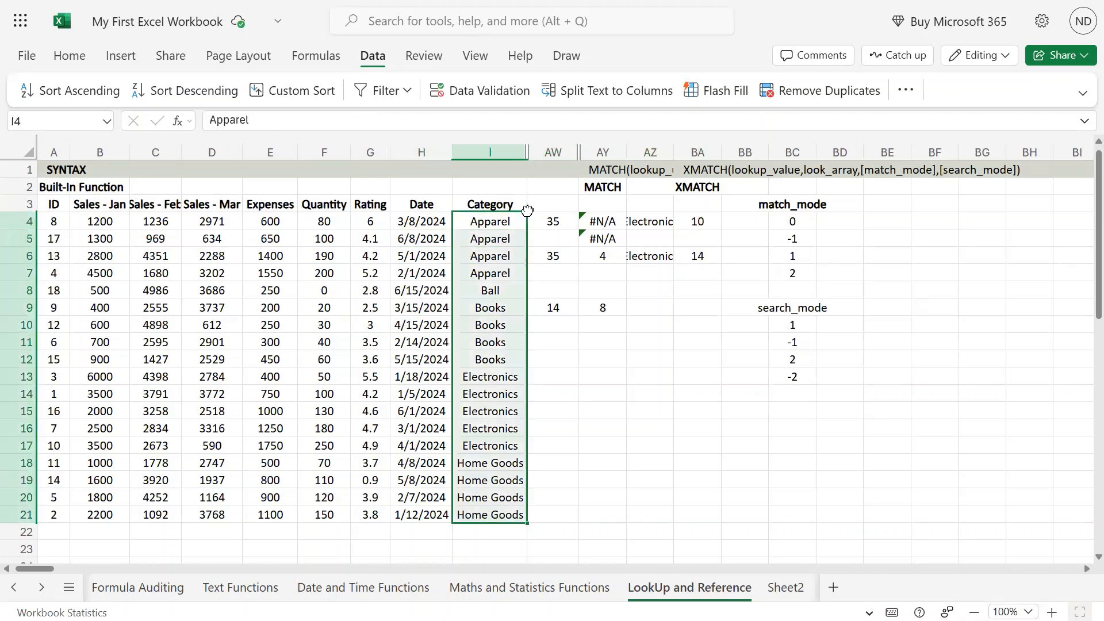
{"action": "key", "text": "Down"}
{"action": "key", "text": "Down"}
{"action": "key", "text": "Down"}
{"action": "key", "text": "Down"}
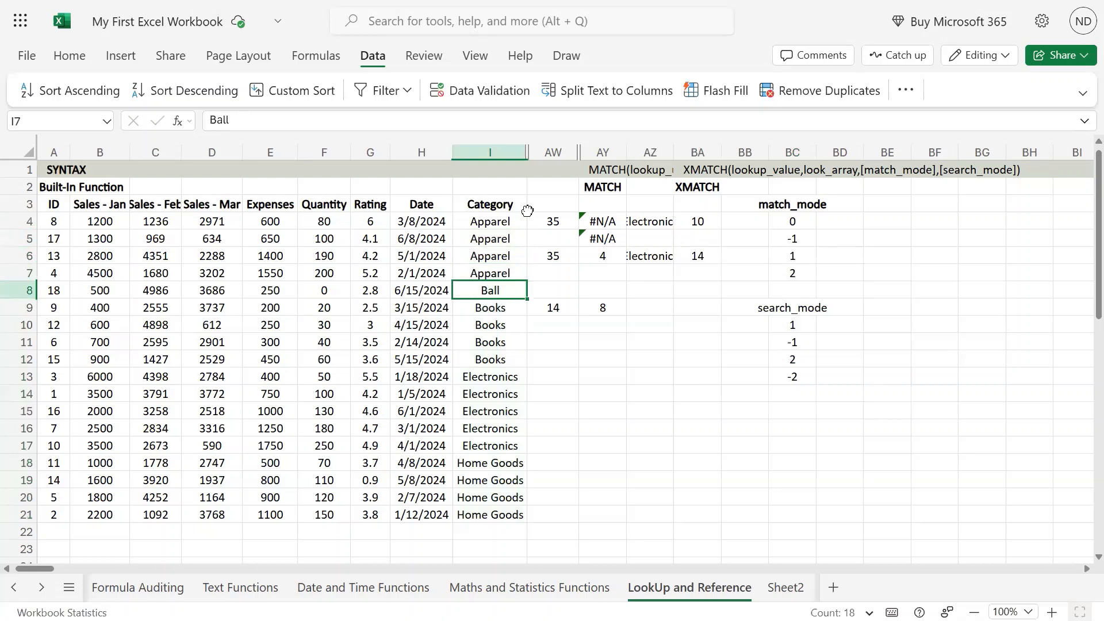
Step: Count the Category entries from I4 down to the last Electronics entry in I17
{"action": "key", "text": "Up"}
{"action": "key", "text": "Up"}
{"action": "key", "text": "Up"}
{"action": "key", "text": "Up"}
{"action": "key", "text": "shift+Down"}
{"action": "key", "text": "shift+Down"}
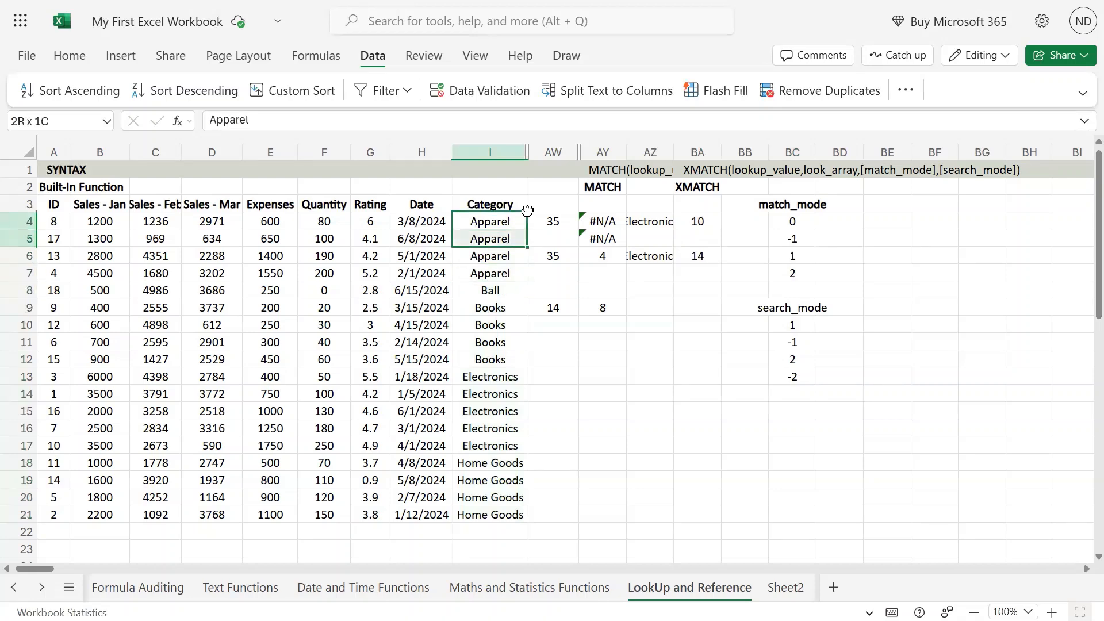
{"action": "key", "text": "shift+Down"}
{"action": "key", "text": "shift+Down"}
{"action": "key", "text": "shift+Down"}
{"action": "key", "text": "shift+Down"}
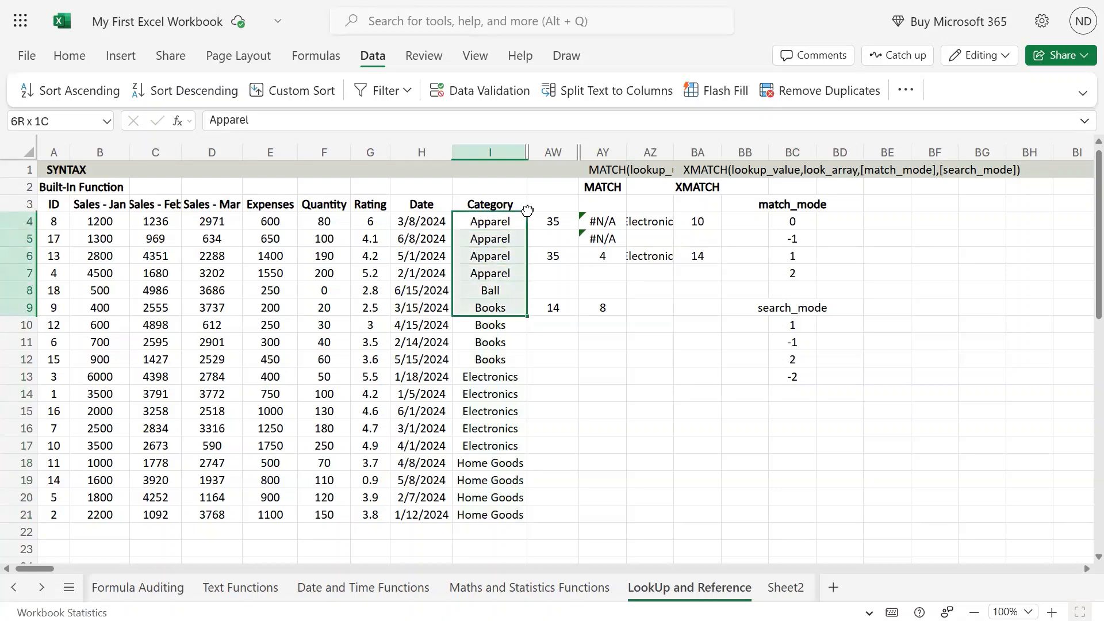
{"action": "key", "text": "shift+Down"}
{"action": "key", "text": "shift+Down"}
{"action": "key", "text": "shift+Down"}
{"action": "key", "text": "shift+Down"}
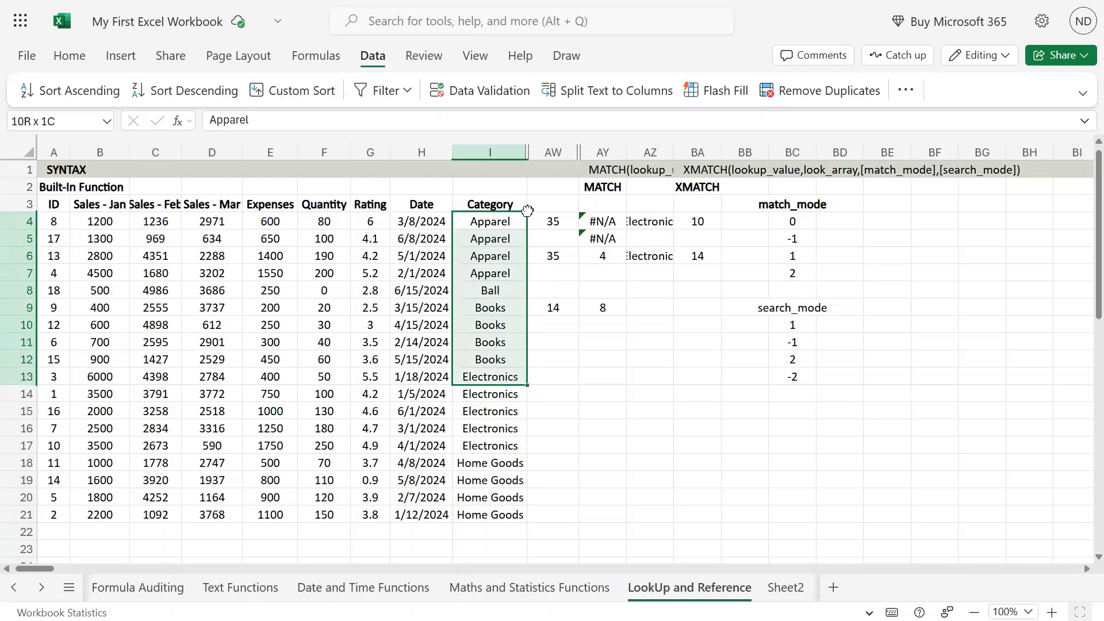
{"action": "key", "text": "shift+Down"}
{"action": "key", "text": "shift+Down"}
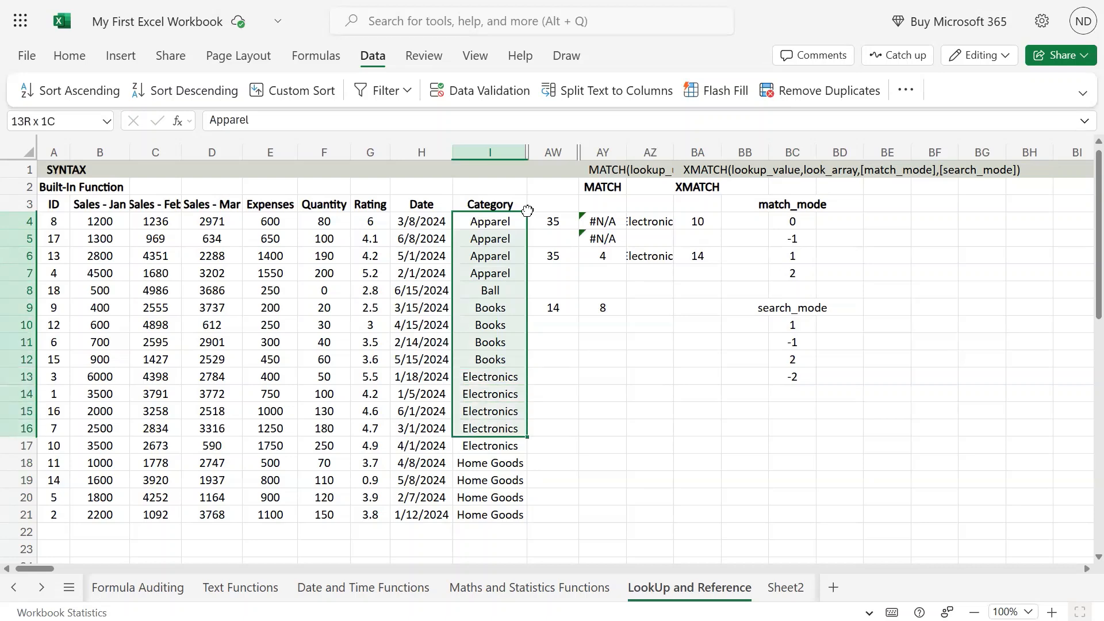
{"action": "key", "text": "shift+Down"}
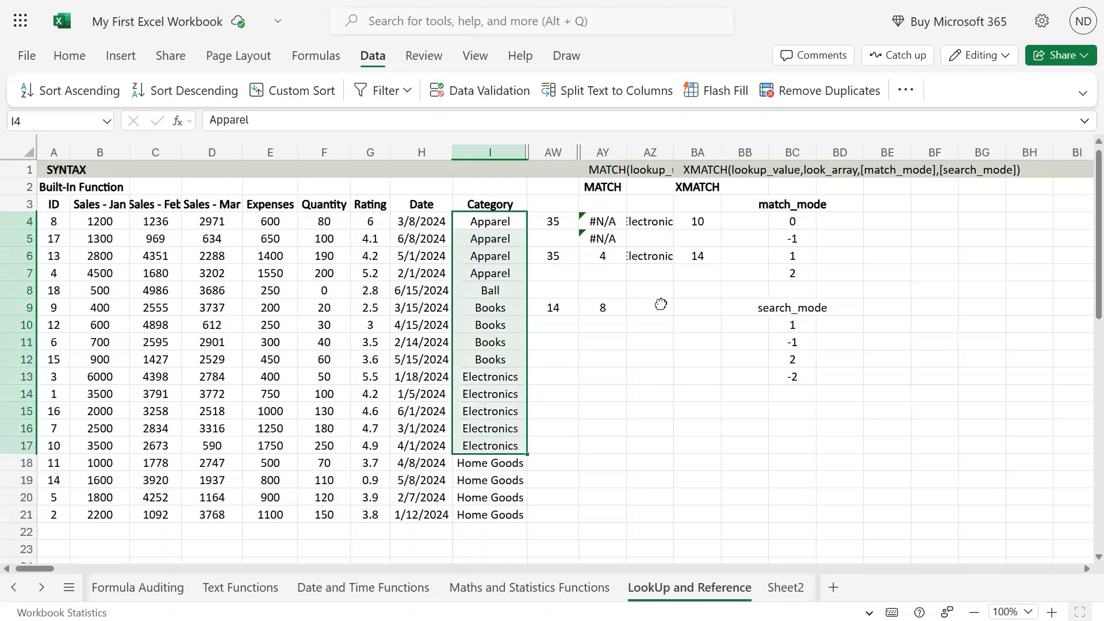
Step: Trace the last-to-first search from I21 up to I17 and compare its position from I4 with the result in BA6
{"action": "left_click", "coordinate": [497, 519]}
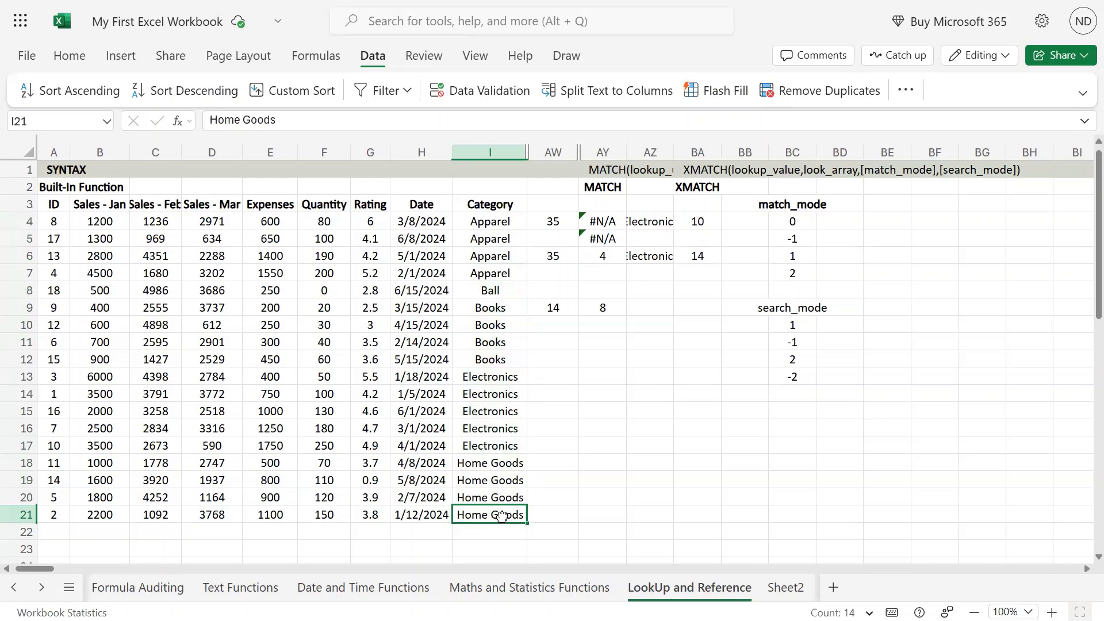
{"action": "left_click_drag", "start_coordinate": [501, 516], "coordinate": [512, 448]}
{"action": "left_click", "coordinate": [512, 448]}
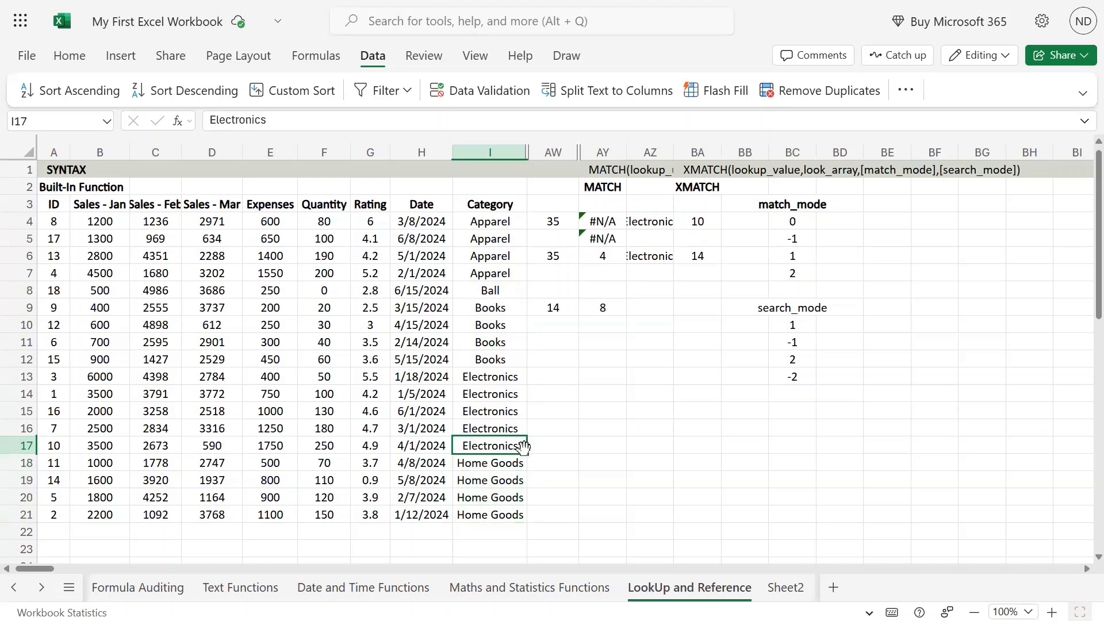
{"action": "left_click", "coordinate": [499, 224]}
{"action": "left_click_drag", "start_coordinate": [499, 240], "coordinate": [497, 445]}
{"action": "left_click", "coordinate": [497, 445]}
{"action": "left_click", "coordinate": [685, 258]}
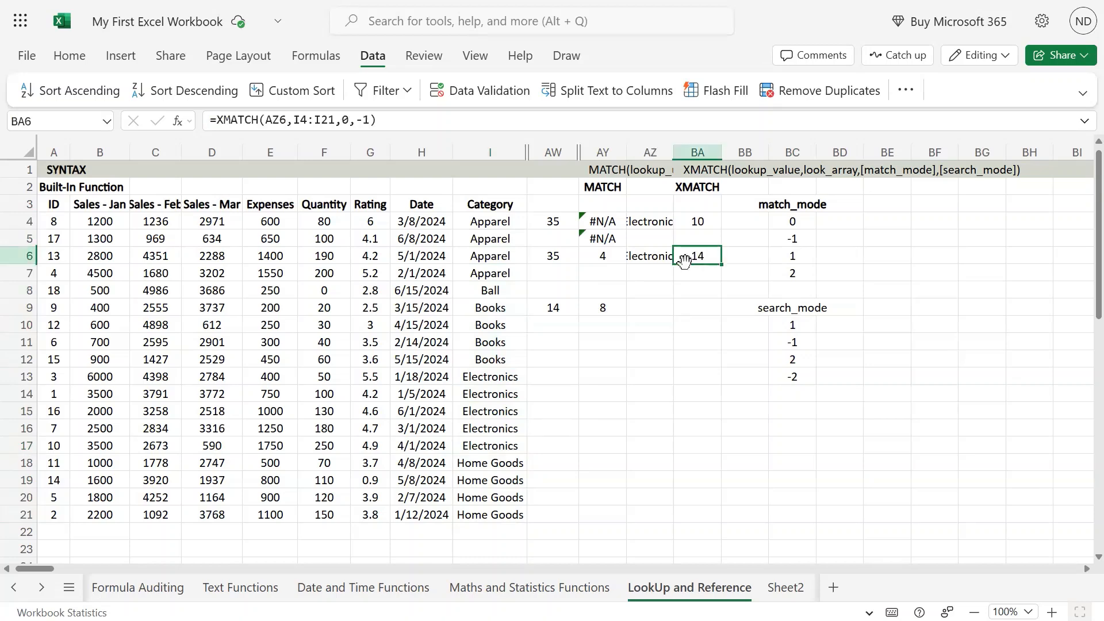
Step: Set the lookup value in AZ4 to Books
{"action": "left_click", "coordinate": [643, 229]}
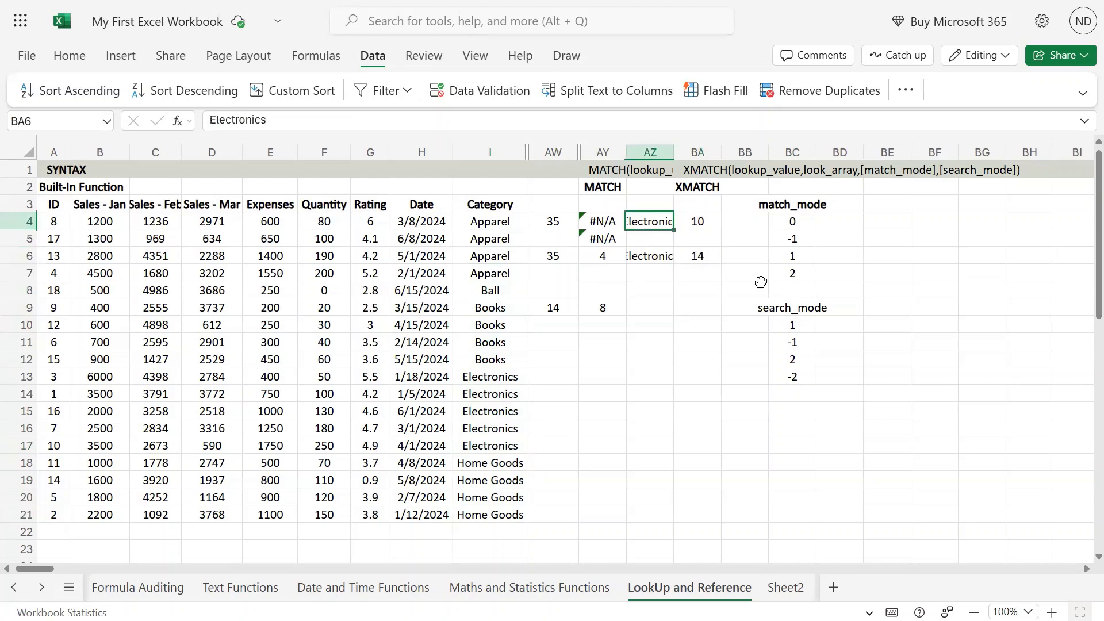
{"action": "type", "text": "Books"}
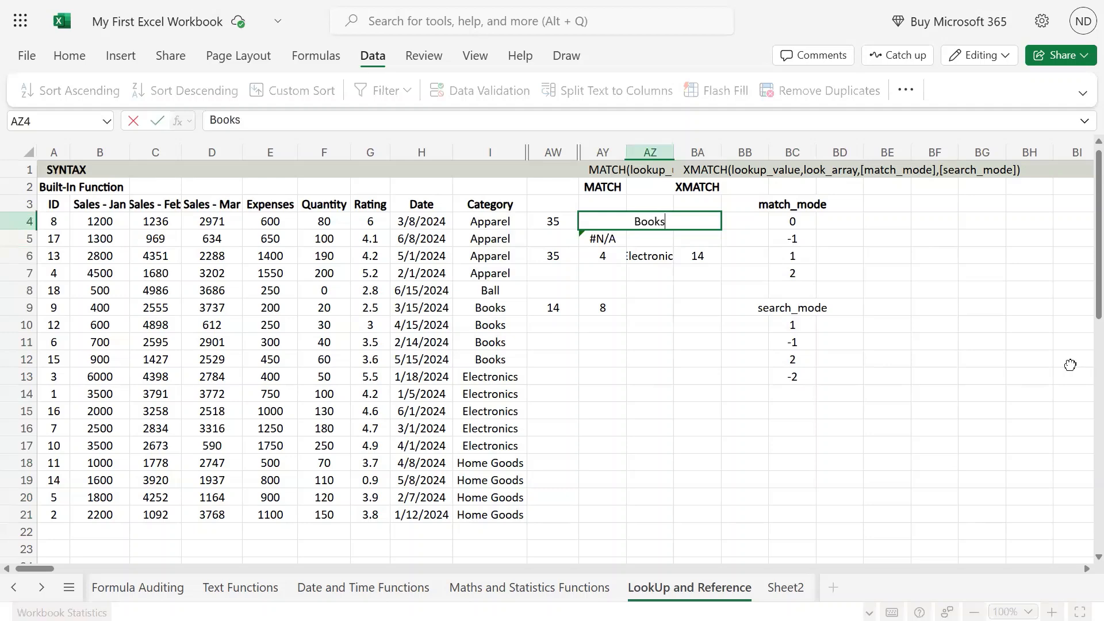
{"action": "key", "text": "Return"}
{"action": "key", "text": "Up"}
{"action": "key", "text": "Right"}
Step: Count the Category entries from I4 down to the first Books entry in I9 to verify the result in BA4
{"action": "key", "text": "Left"}
{"action": "key", "text": "Left"}
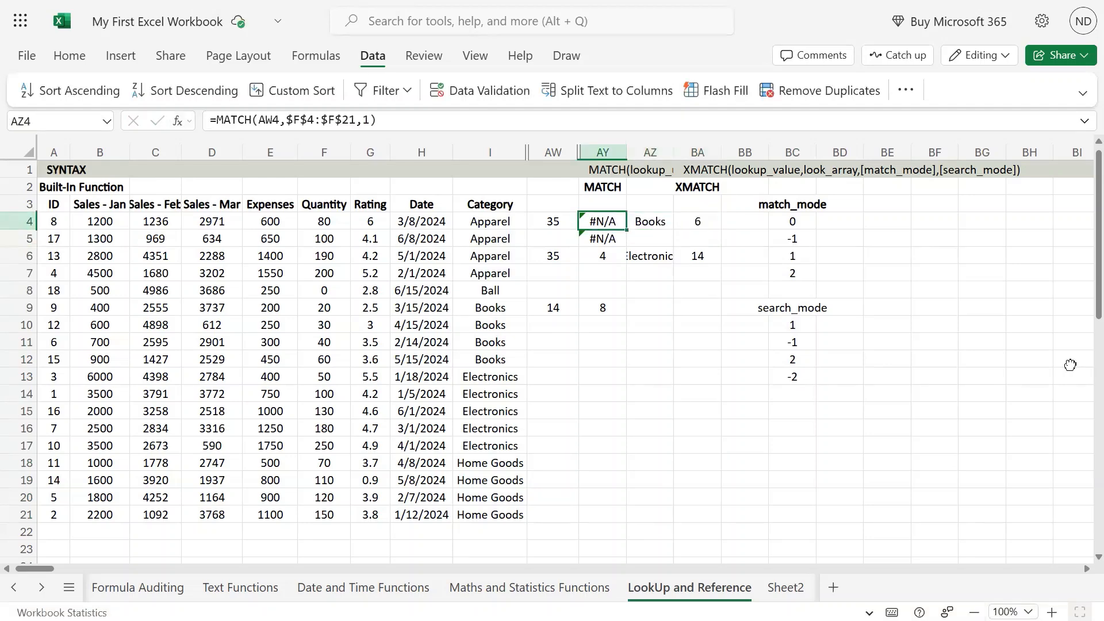
{"action": "key", "text": "Left"}
{"action": "key", "text": "Left"}
{"action": "key", "text": "shift+Down"}
{"action": "key", "text": "shift+Down"}
{"action": "key", "text": "shift+Down"}
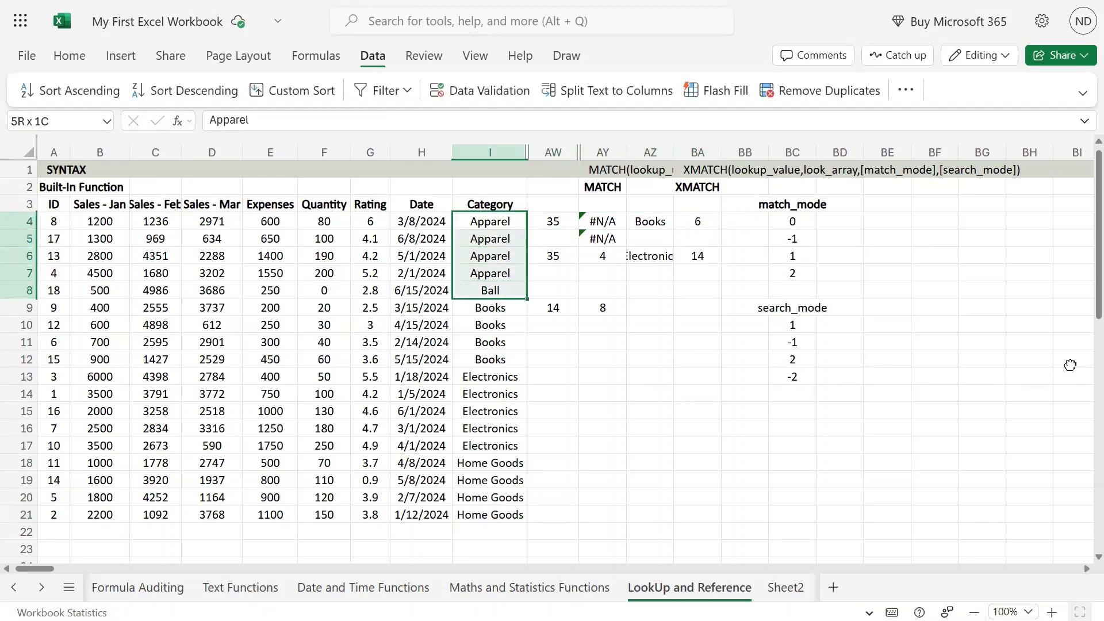
{"action": "key", "text": "shift+Down"}
{"action": "key", "text": "Down"}
{"action": "key", "text": "Down"}
{"action": "key", "text": "Down"}
{"action": "key", "text": "Down"}
{"action": "key", "text": "Down"}
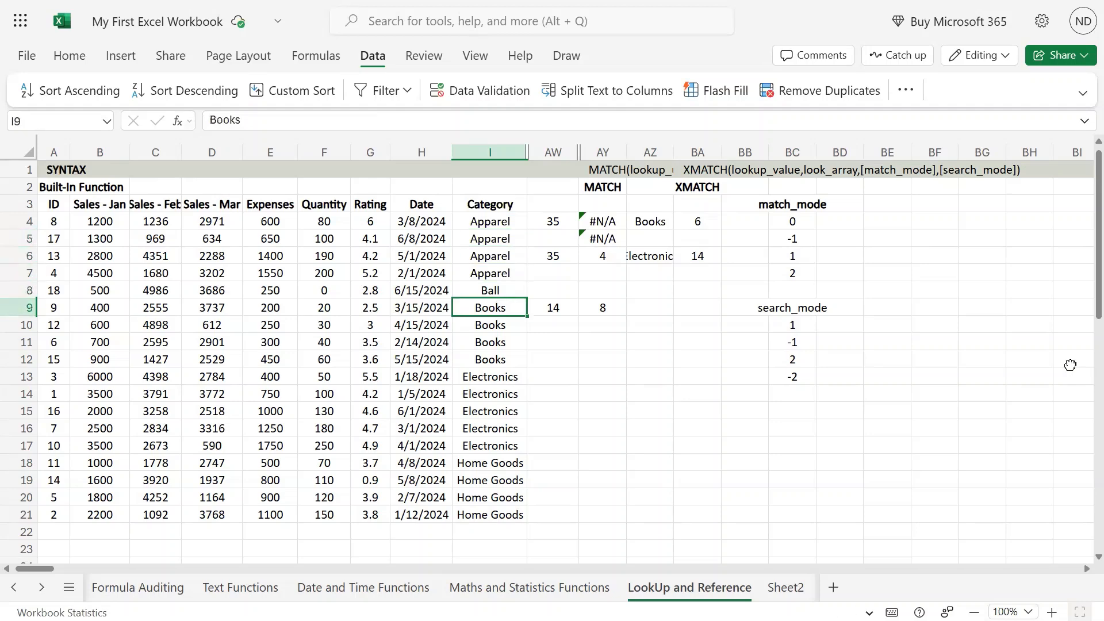
Step: Copy the Books lookup value from AZ4 to AZ6
{"action": "key", "text": "Up"}
{"action": "key", "text": "Right"}
{"action": "key", "text": "Right"}
{"action": "key", "text": "Right"}
{"action": "key", "text": "Up"}
{"action": "key", "text": "Up"}
{"action": "key", "text": "Up"}
{"action": "key", "text": "Up"}
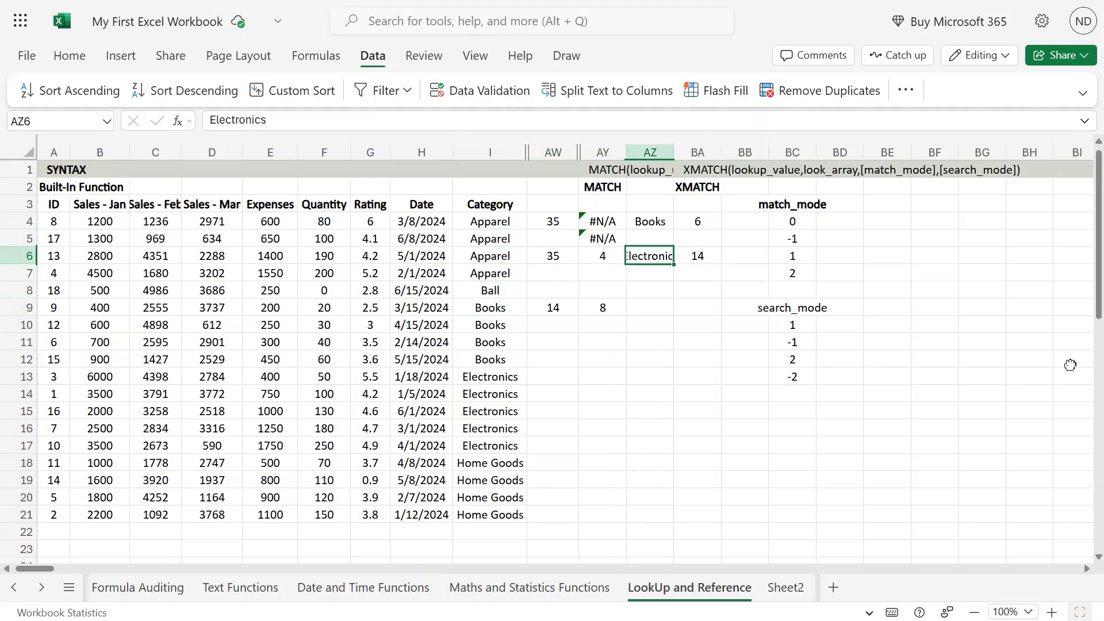
{"action": "key", "text": "ctrl+c"}
{"action": "key", "text": "Down"}
{"action": "key", "text": "Down"}
{"action": "key", "text": "ctrl+v"}
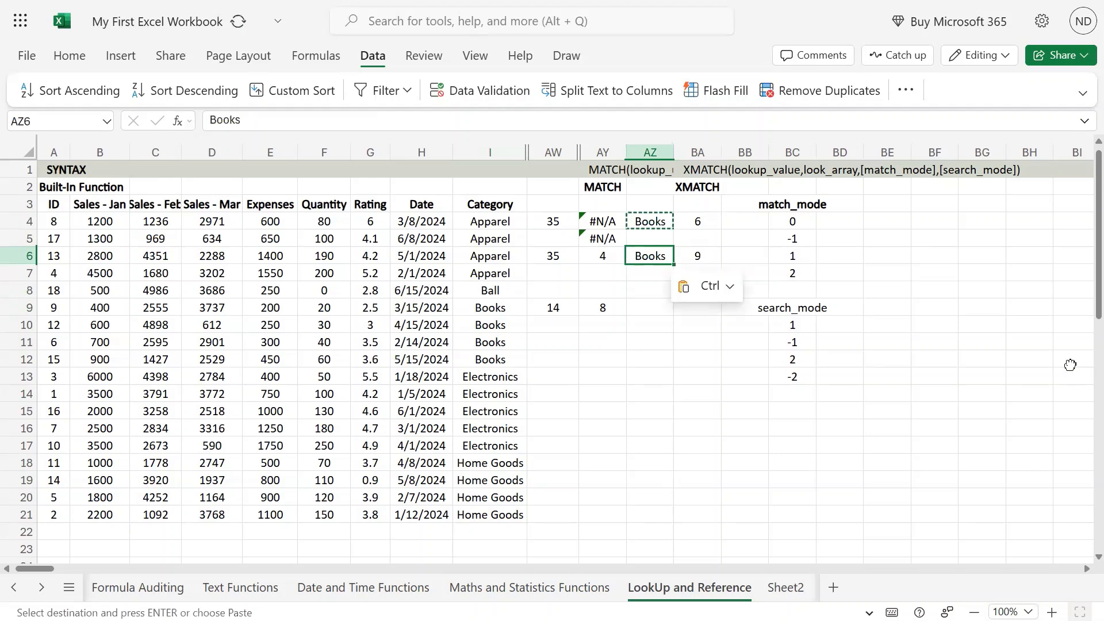
Step: Inspect the XMATCH formula in BA6 and check it against the Category entries down to the last Books entry in I12
{"action": "key", "text": "Right"}
{"action": "key", "text": "F2"}
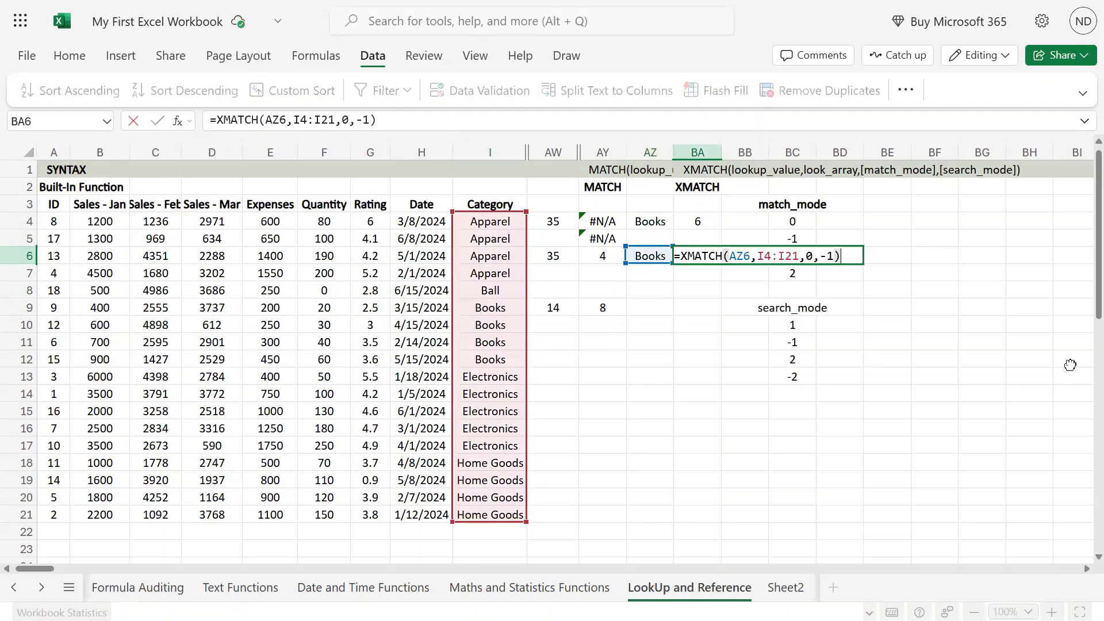
{"action": "key", "text": "Escape"}
{"action": "key", "text": "Left"}
{"action": "key", "text": "Left"}
{"action": "key", "text": "Left"}
{"action": "key", "text": "Left"}
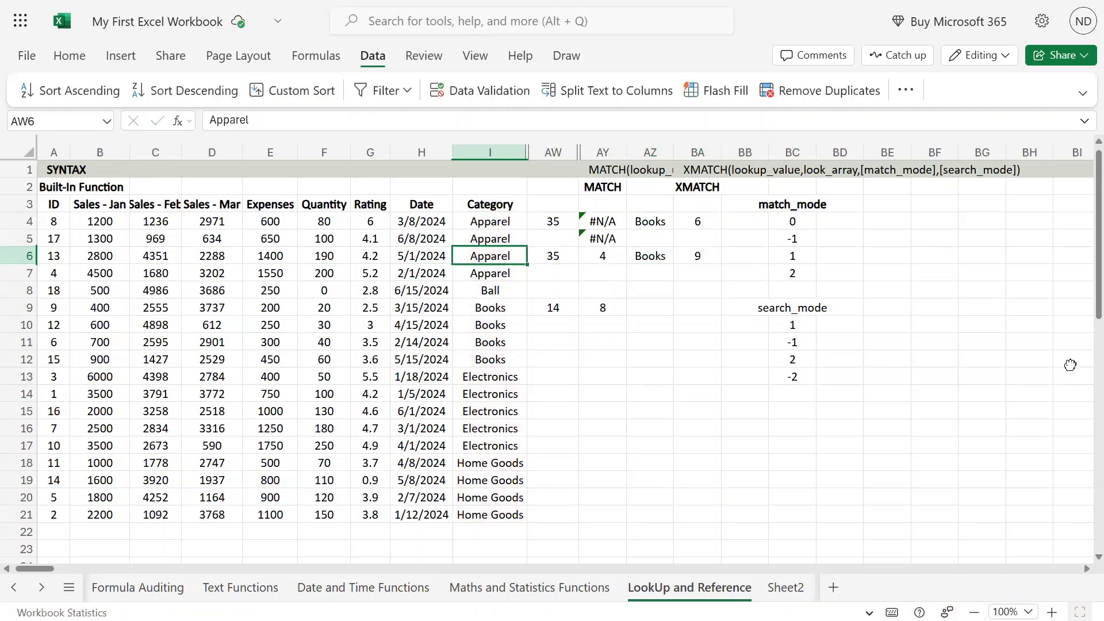
{"action": "key", "text": "ctrl+Down"}
{"action": "key", "text": "ctrl+Up"}
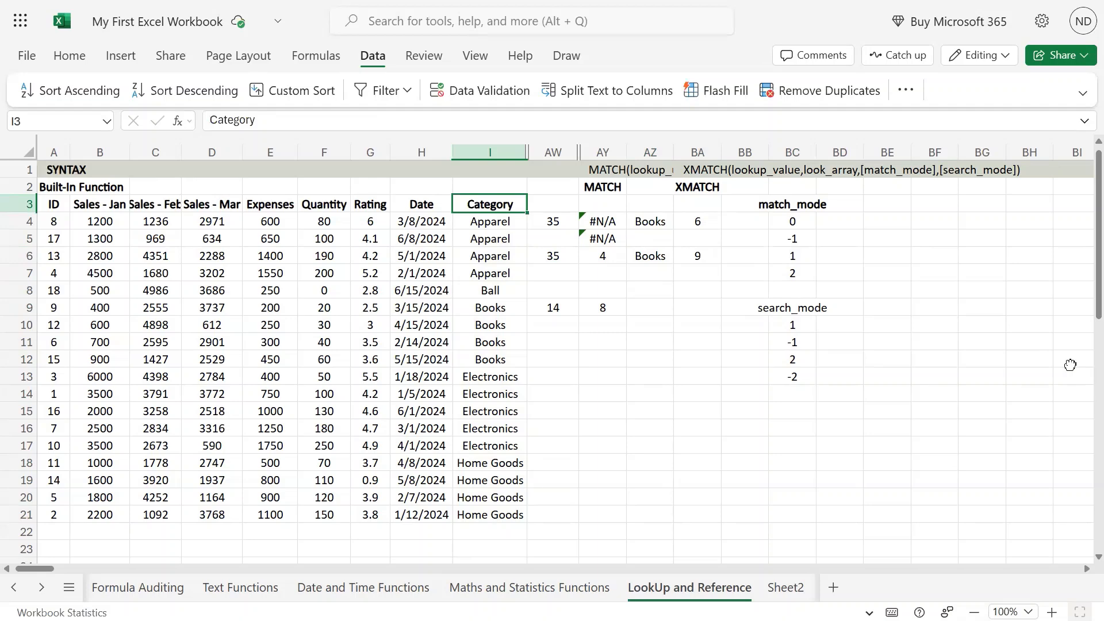
{"action": "key", "text": "Down"}
{"action": "key", "text": "Down"}
{"action": "key", "text": "Down"}
{"action": "key", "text": "Down"}
{"action": "key", "text": "Down"}
{"action": "key", "text": "Down"}
{"action": "key", "text": "Down"}
{"action": "key", "text": "Down"}
{"action": "key", "text": "Down"}
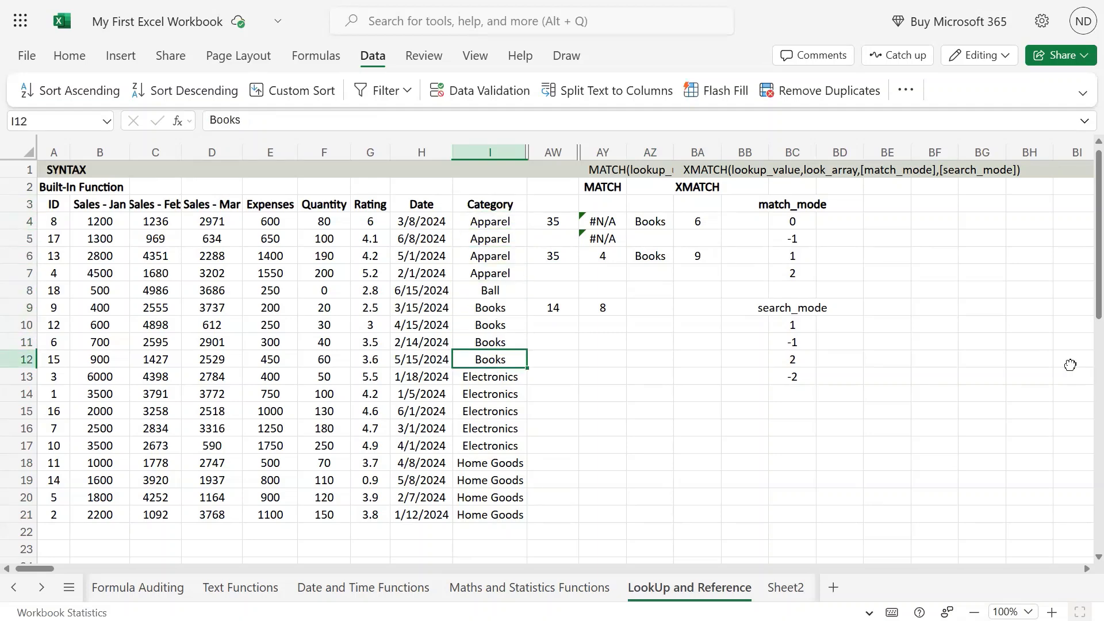
Step: Trace the last-to-first search in the Category column from I21 up to the last Books entry in I12
{"action": "key", "text": "ctrl+Up"}
{"action": "key", "text": "Down"}
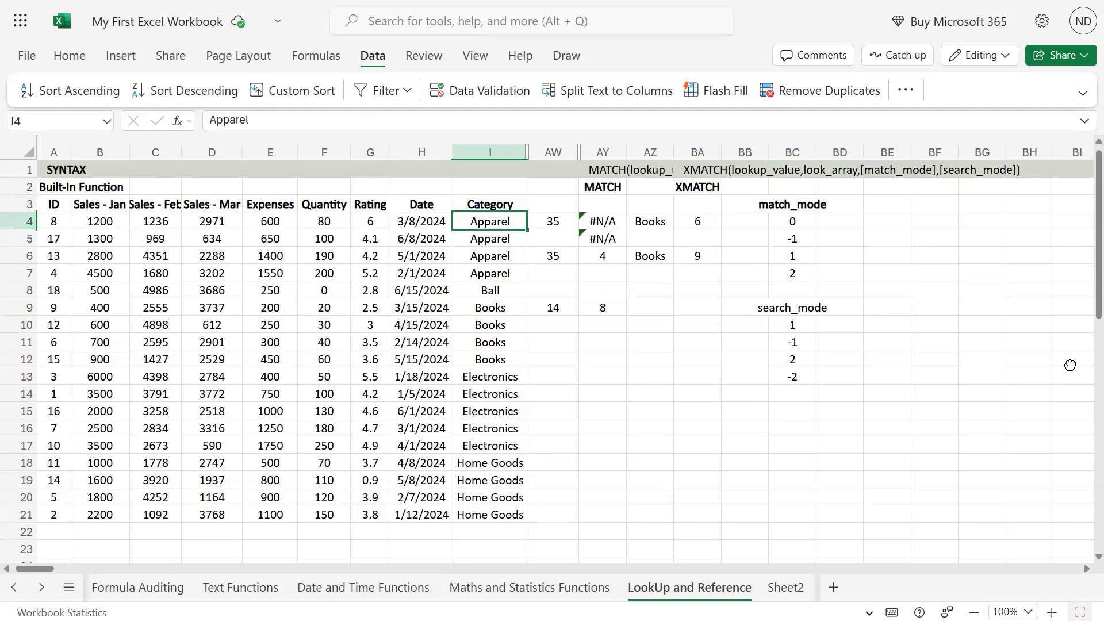
{"action": "key", "text": "Down"}
{"action": "key", "text": "ctrl+Down"}
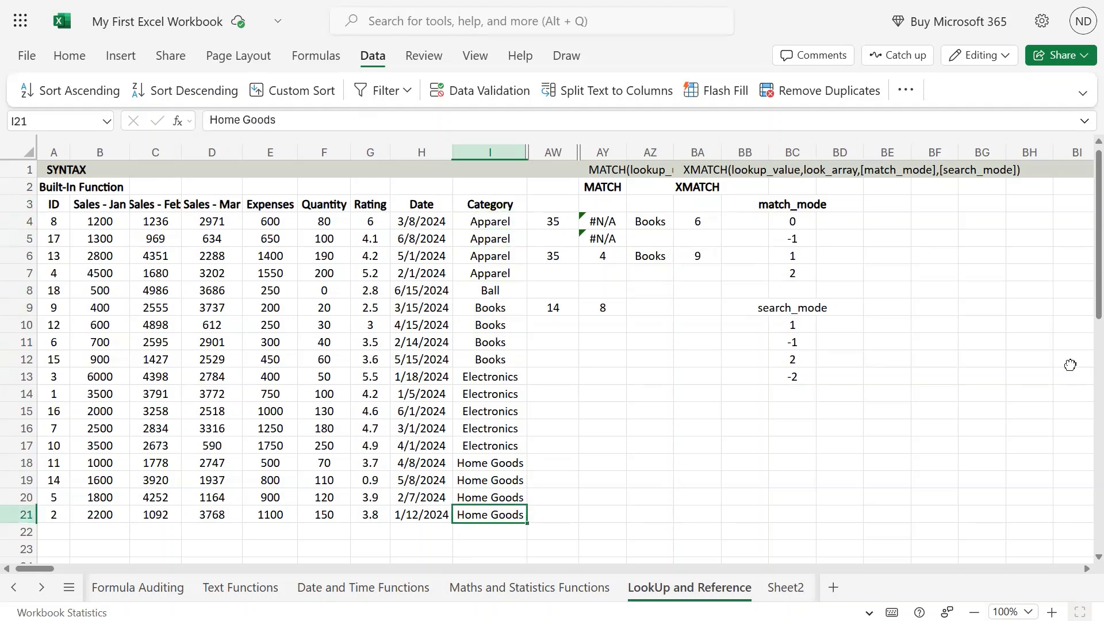
{"action": "key", "text": "shift+Up"}
{"action": "key", "text": "shift+Up"}
{"action": "key", "text": "shift+Up"}
{"action": "key", "text": "shift+Up"}
{"action": "key", "text": "Up"}
{"action": "key", "text": "Up"}
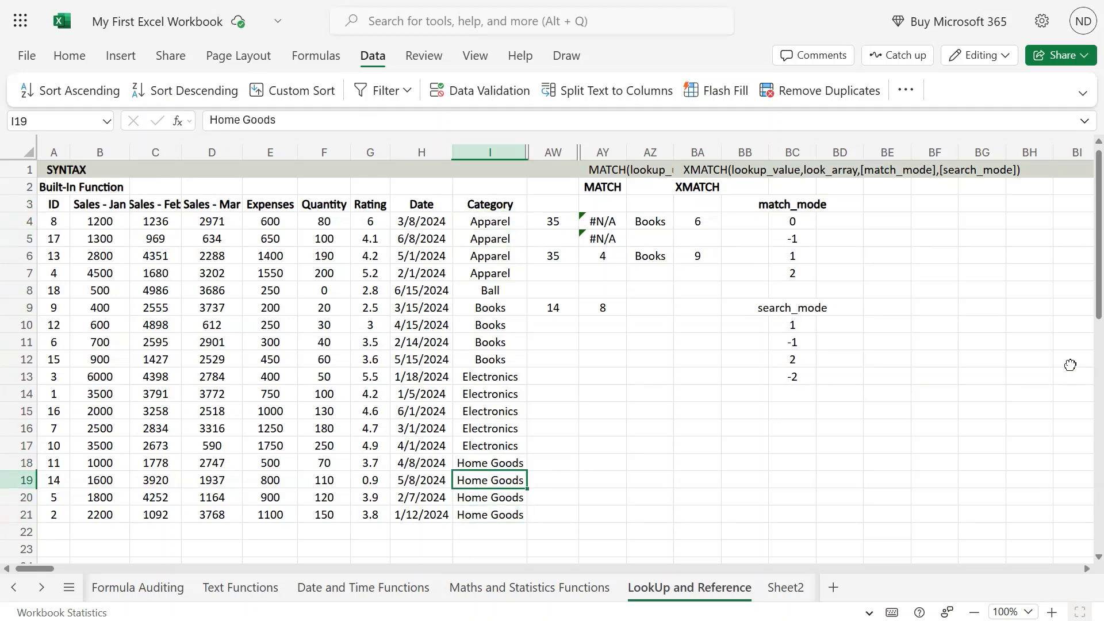
{"action": "key", "text": "Up"}
{"action": "key", "text": "Up"}
{"action": "key", "text": "Up"}
{"action": "key", "text": "Up"}
{"action": "key", "text": "Up"}
{"action": "key", "text": "Up"}
{"action": "key", "text": "Up"}
{"action": "key", "text": "Up"}
{"action": "key", "text": "Up"}
{"action": "key", "text": "Down"}
{"action": "key", "text": "Down"}
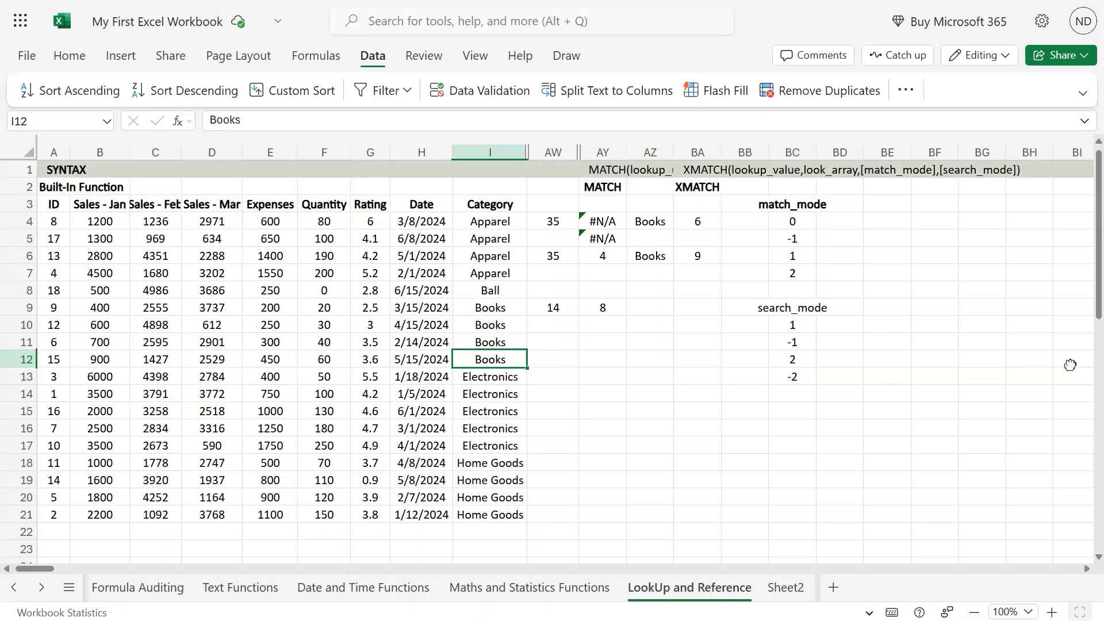
Step: Count the Category entries from I4 down to the first Books entry in I9
{"action": "key", "text": "ctrl+Up"}
{"action": "key", "text": "Down"}
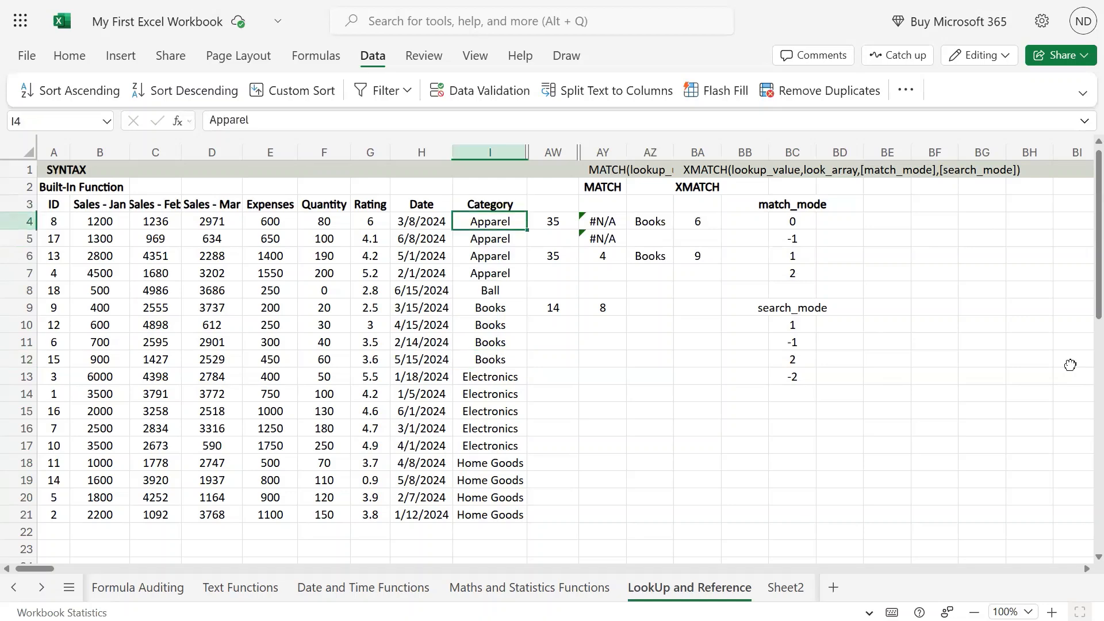
{"action": "key", "text": "shift+Down"}
{"action": "key", "text": "shift+Down"}
{"action": "key", "text": "shift+Down"}
{"action": "key", "text": "shift+Down"}
{"action": "key", "text": "shift+Down"}
{"action": "key", "text": "shift+Down"}
{"action": "key", "text": "shift+Down"}
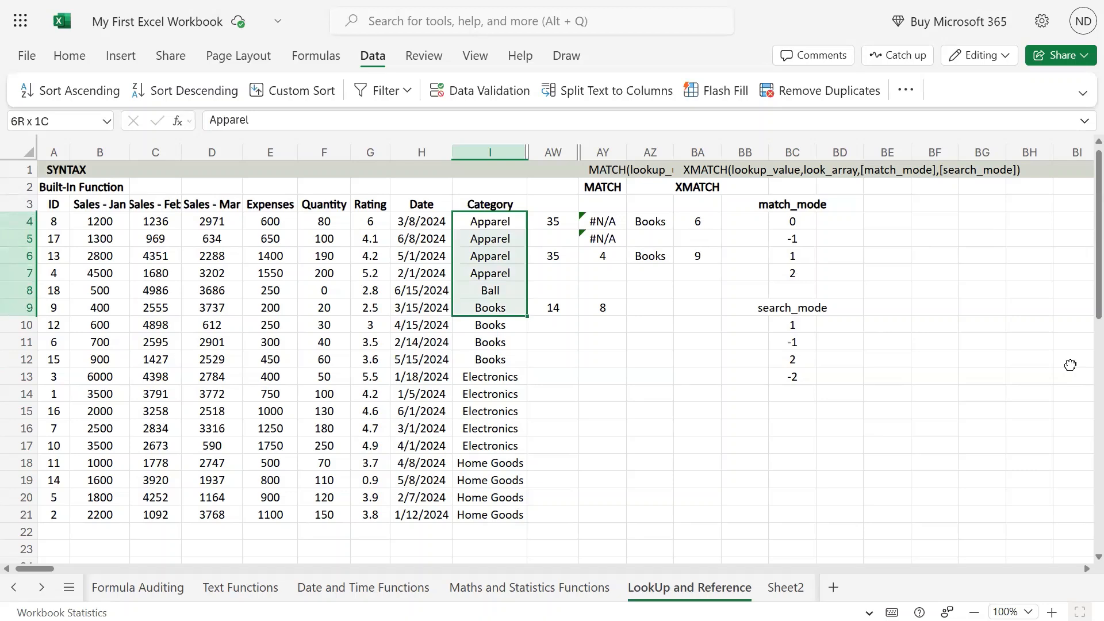
{"action": "key", "text": "shift+Down"}
Step: Trace the Category column from I4 down to the last Books entry in I12
{"action": "key", "text": "Down"}
{"action": "key", "text": "Down"}
{"action": "key", "text": "Down"}
{"action": "key", "text": "Down"}
{"action": "key", "text": "Down"}
{"action": "key", "text": "Down"}
{"action": "key", "text": "Down"}
{"action": "key", "text": "Down"}
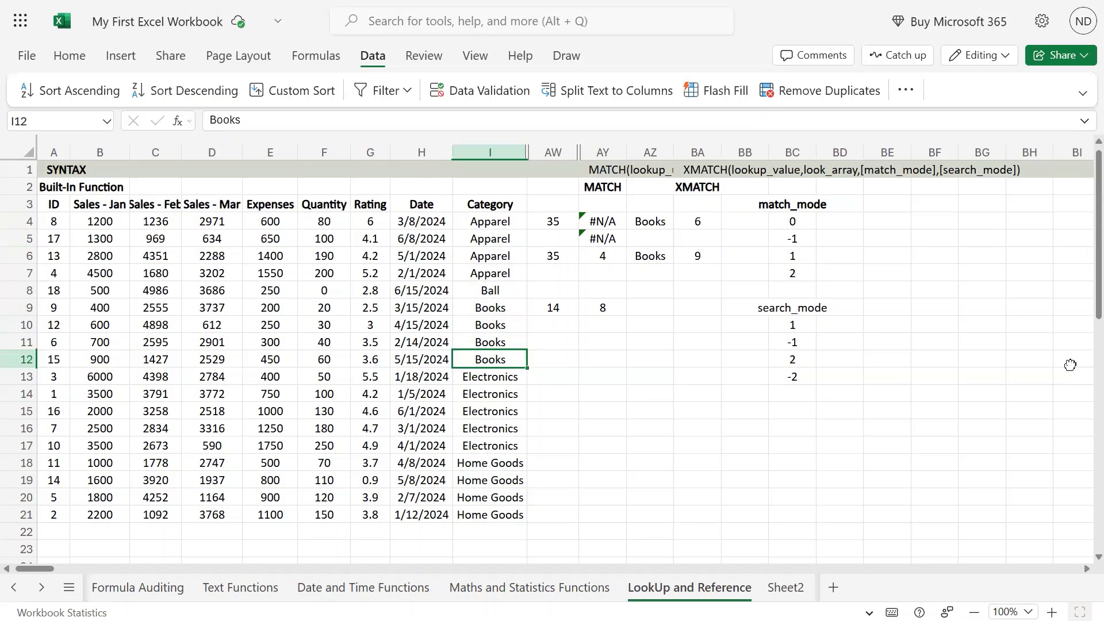
Step: Review the search_mode options in BC10:BC13, pairing 1 with -1 and 2 with -2
{"action": "key", "text": "Right"}
{"action": "key", "text": "Right"}
{"action": "key", "text": "Right"}
{"action": "key", "text": "Up"}
{"action": "key", "text": "Up"}
{"action": "key", "text": "Right"}
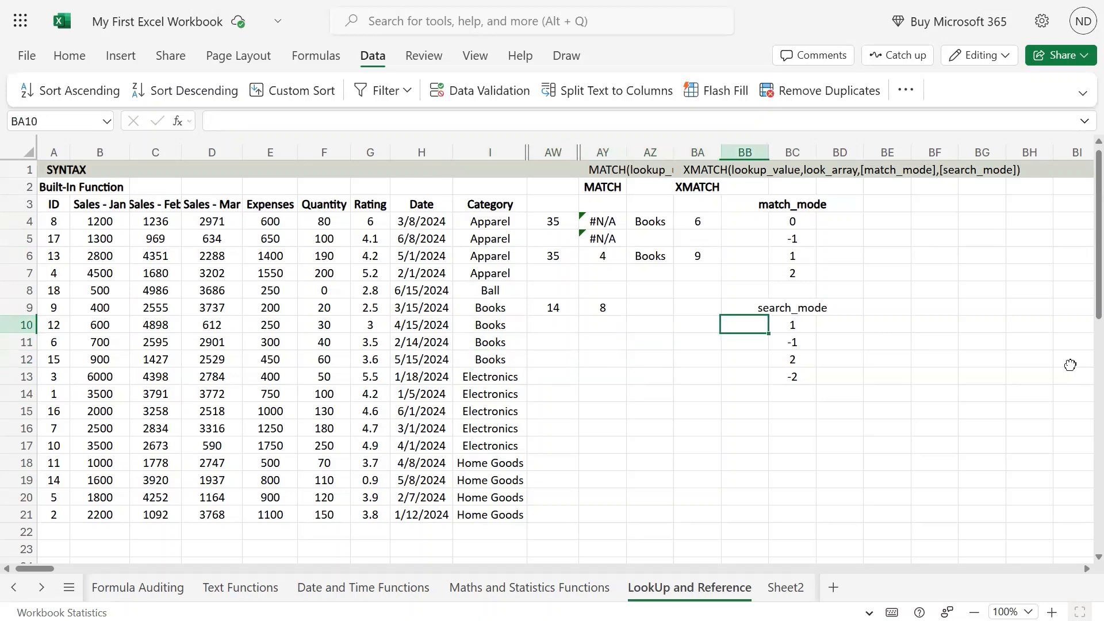
{"action": "key", "text": "Right"}
{"action": "key", "text": "Right"}
{"action": "key", "text": "shift+Down"}
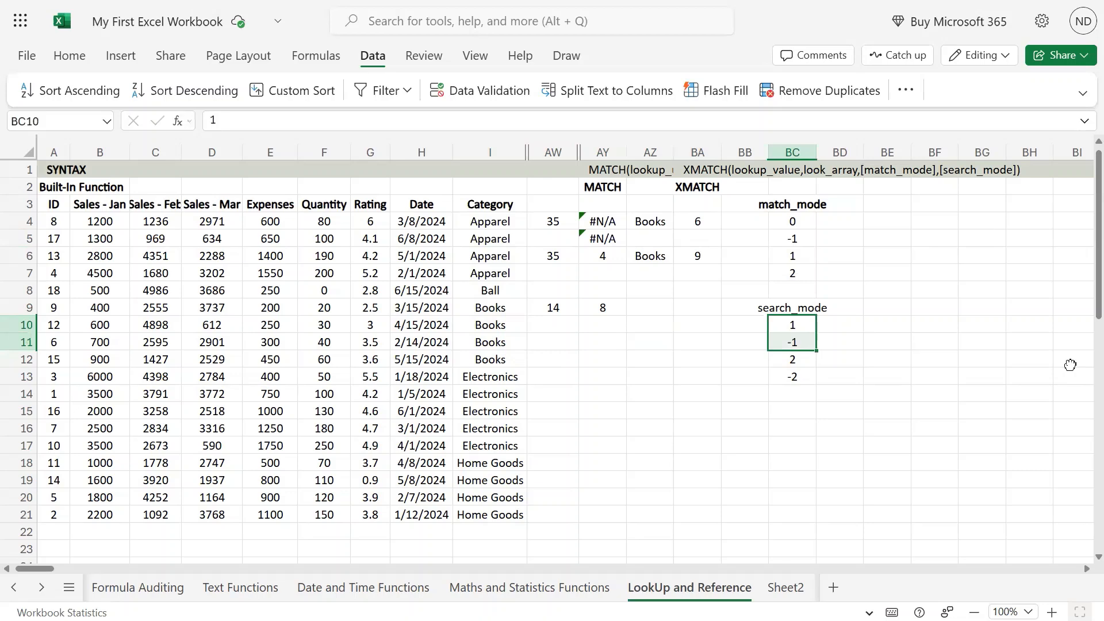
{"action": "key", "text": "Down"}
{"action": "key", "text": "Down"}
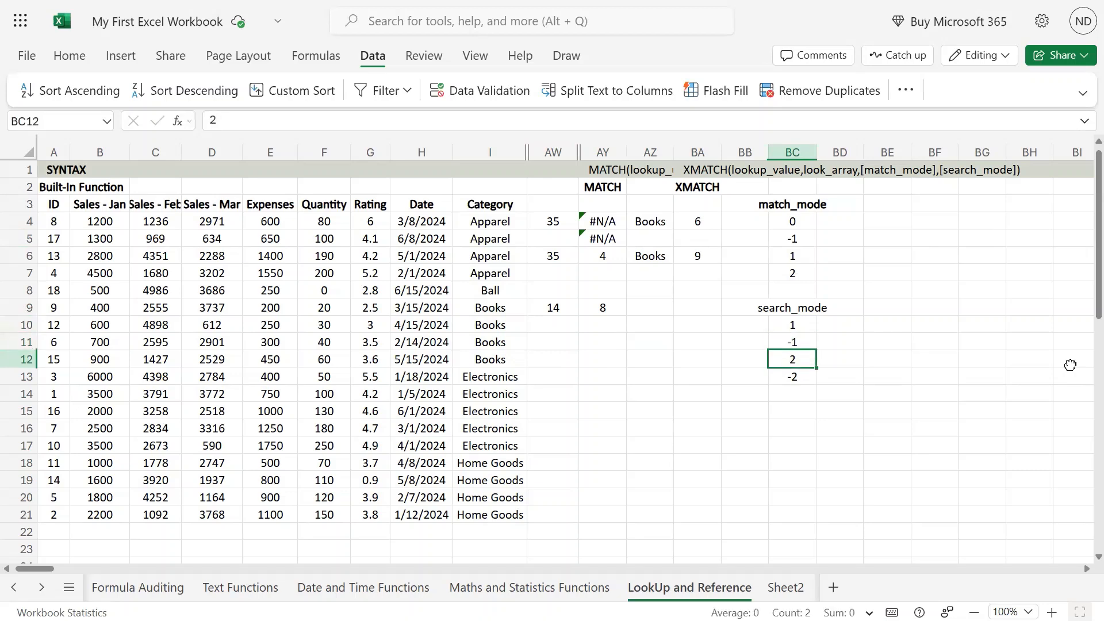
{"action": "key", "text": "shift+Down"}
{"action": "key", "text": "Left"}
{"action": "key", "text": "Left"}
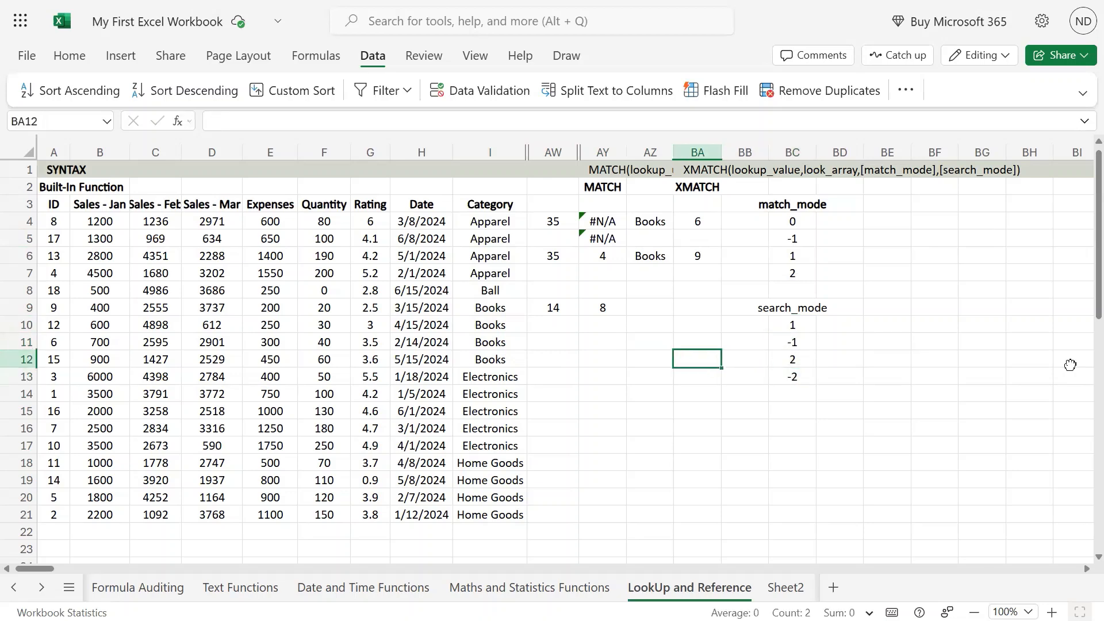
Step: Compare the arguments of the XMATCH formulas in BA4 and BA6
{"action": "key", "text": "Up"}
{"action": "key", "text": "Up"}
{"action": "key", "text": "Up"}
{"action": "key", "text": "Up"}
{"action": "key", "text": "Up"}
{"action": "key", "text": "Up"}
{"action": "key", "text": "Up"}
{"action": "key", "text": "Up"}
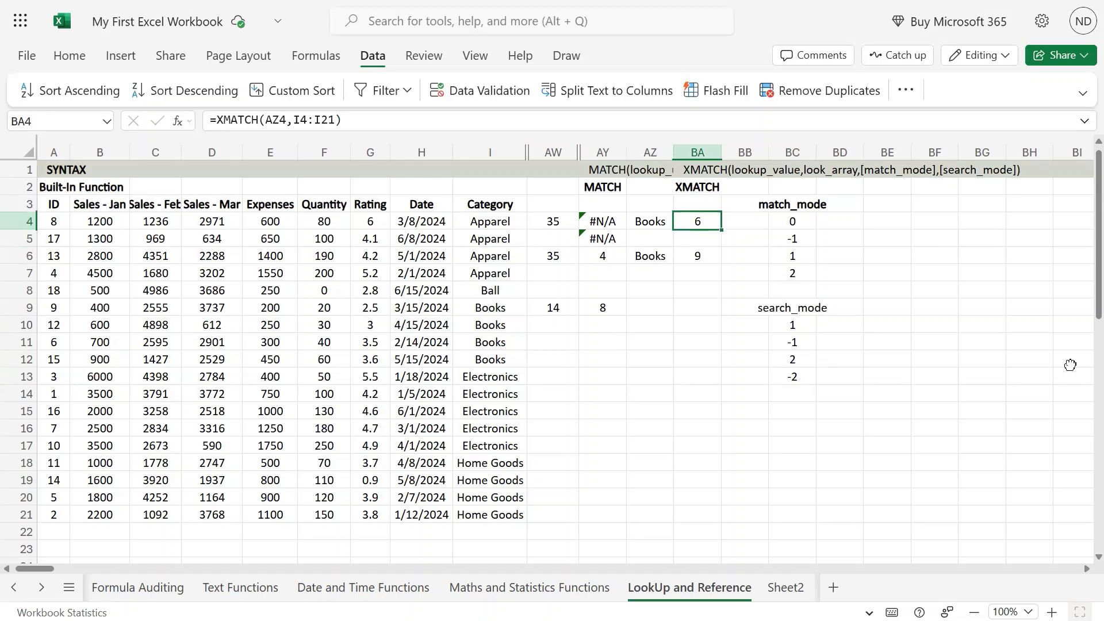
{"action": "key", "text": "F2"}
{"action": "key", "text": "Return"}
{"action": "key", "text": "Down"}
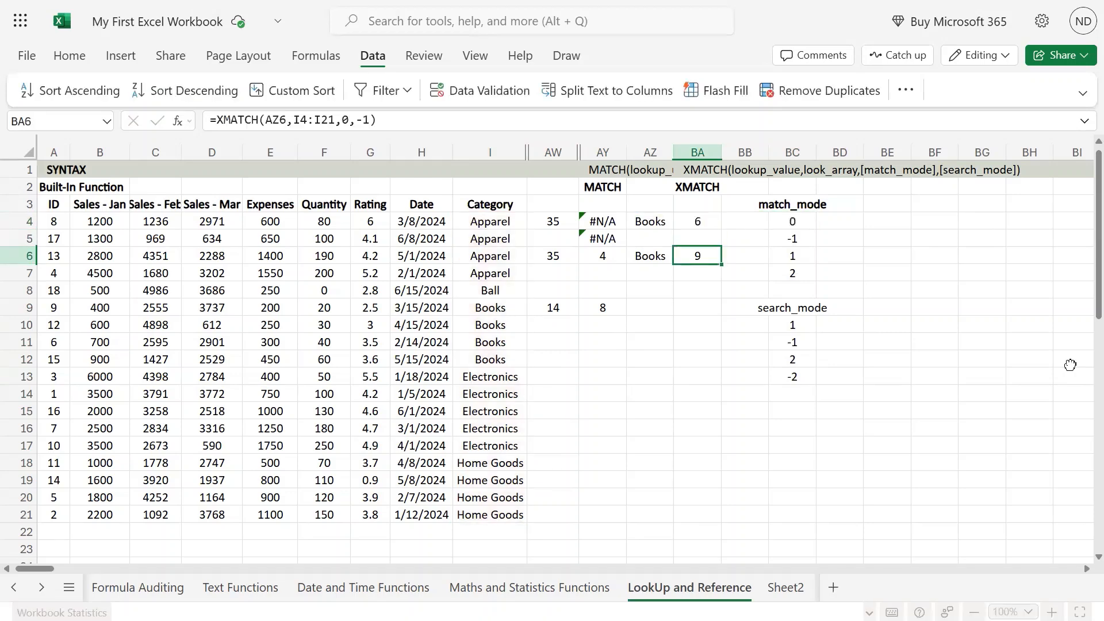
{"action": "key", "text": "F2"}
{"action": "key", "text": "Escape"}
{"action": "key", "text": "Right"}
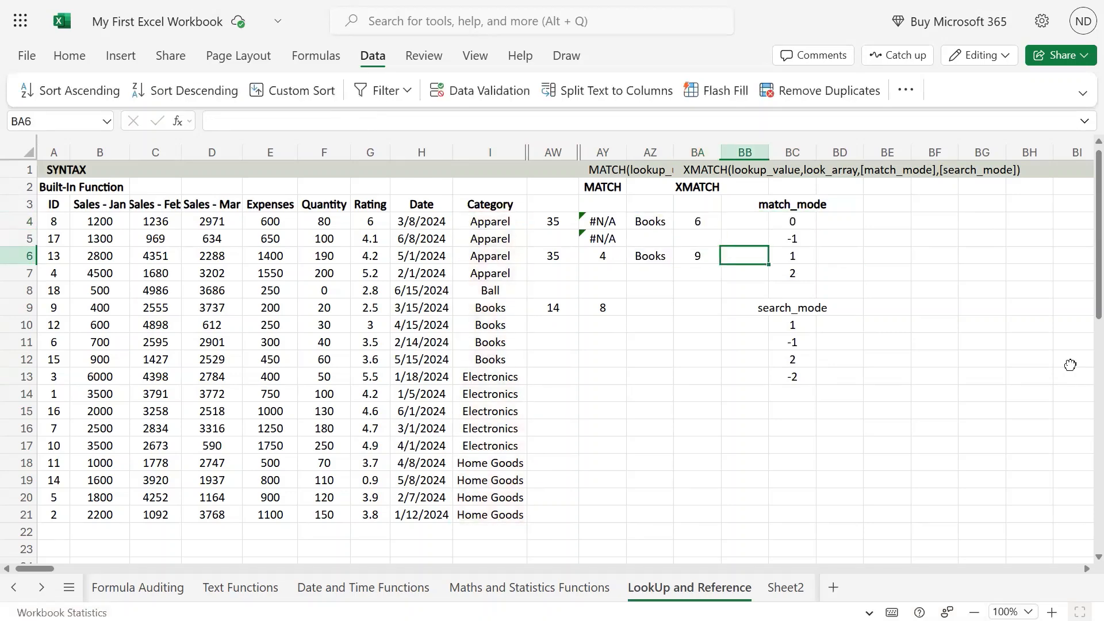
Step: Check the match_mode options up to the 0 in BC4 against the formula in BA6
{"action": "key", "text": "Right"}
{"action": "key", "text": "Up"}
{"action": "key", "text": "Up"}
{"action": "key", "text": "Down"}
{"action": "key", "text": "Down"}
{"action": "key", "text": "Left"}
{"action": "key", "text": "Left"}
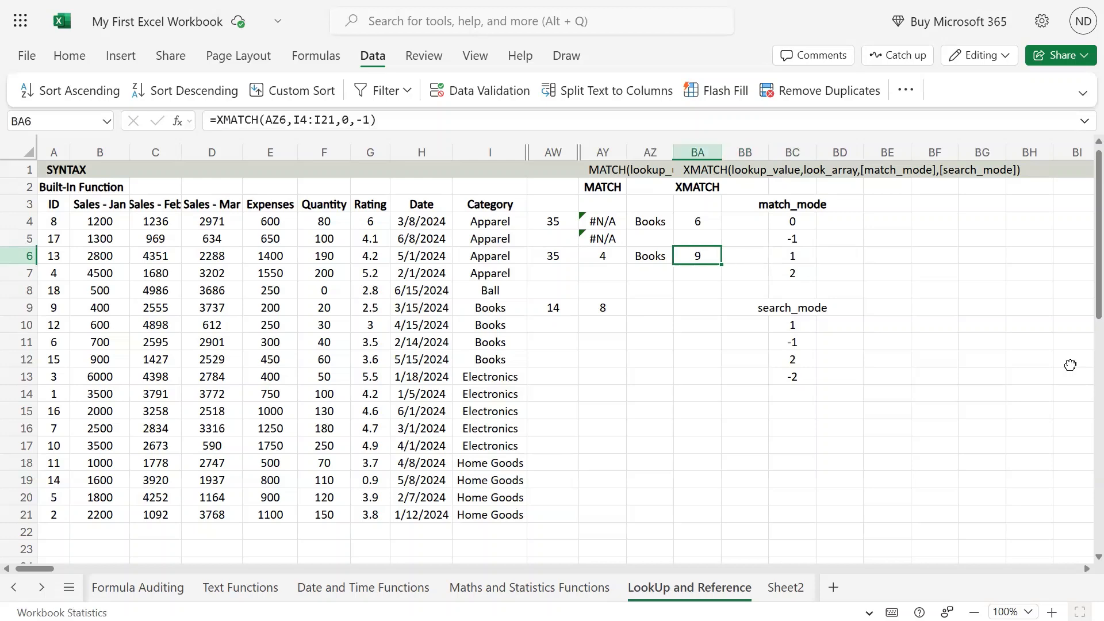
{"action": "key", "text": "F2"}
{"action": "key", "text": "Left"}
{"action": "key", "text": "BackSpace"}
{"action": "key", "text": "BackSpace"}
{"action": "key", "text": "BackSpace"}
{"action": "key", "text": "BackSpace"}
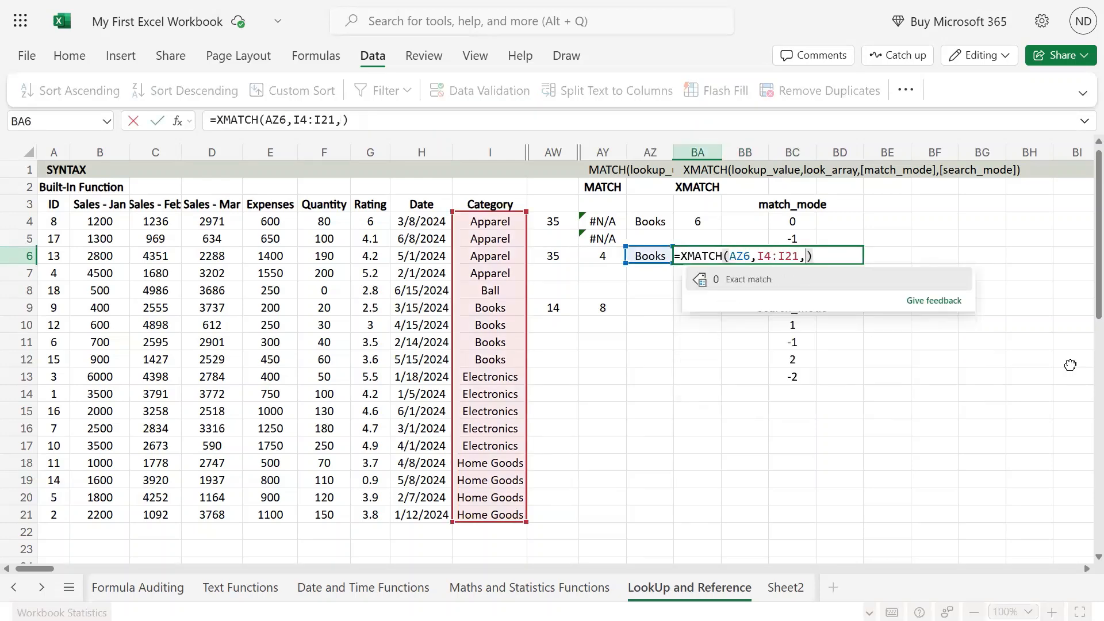
{"action": "type", "text": "0"}
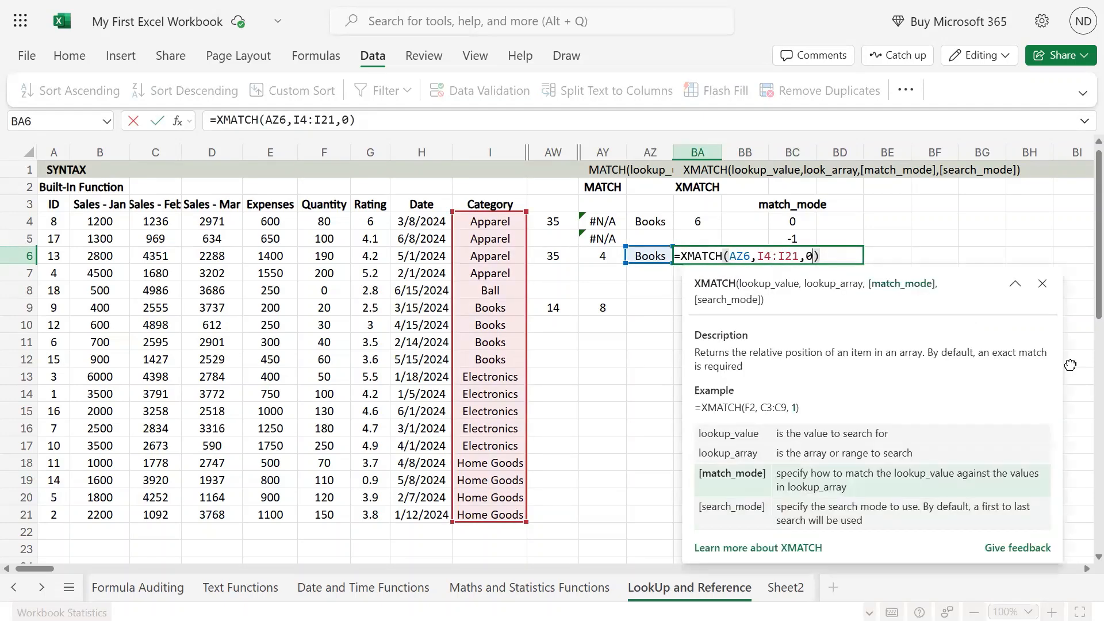
{"action": "key", "text": "Escape"}
{"action": "key", "text": "Escape"}
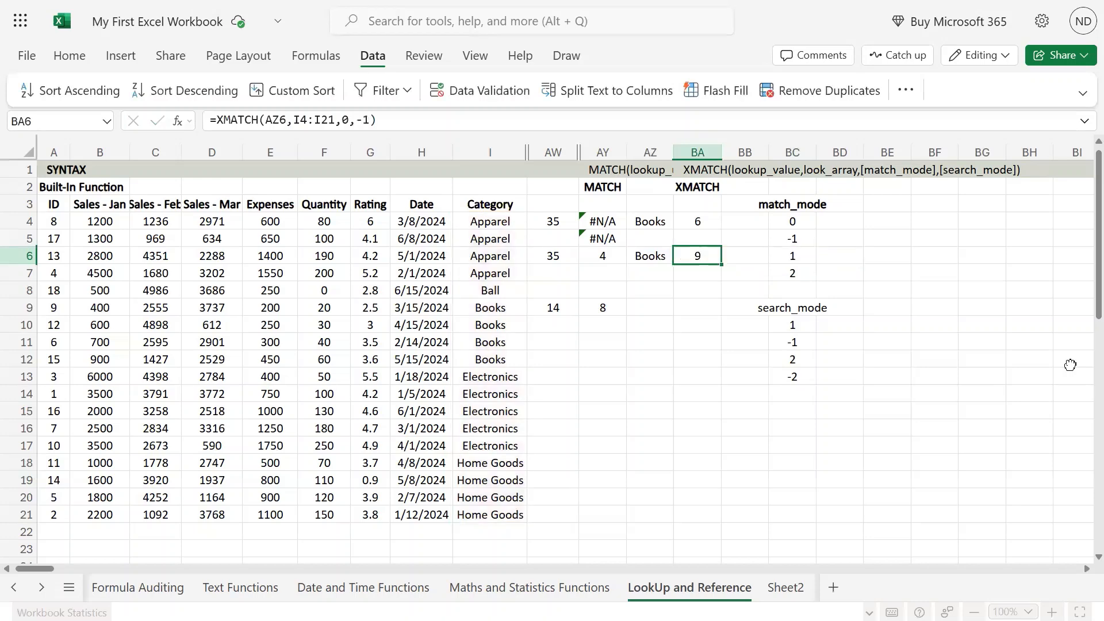
Step: Copy the formula text =XMATCH(AZ6,I4:I21,0,-1) from BA6 into BA8, keeping its references as written
{"action": "key", "text": "F2"}
{"action": "key", "text": "ctrl+a"}
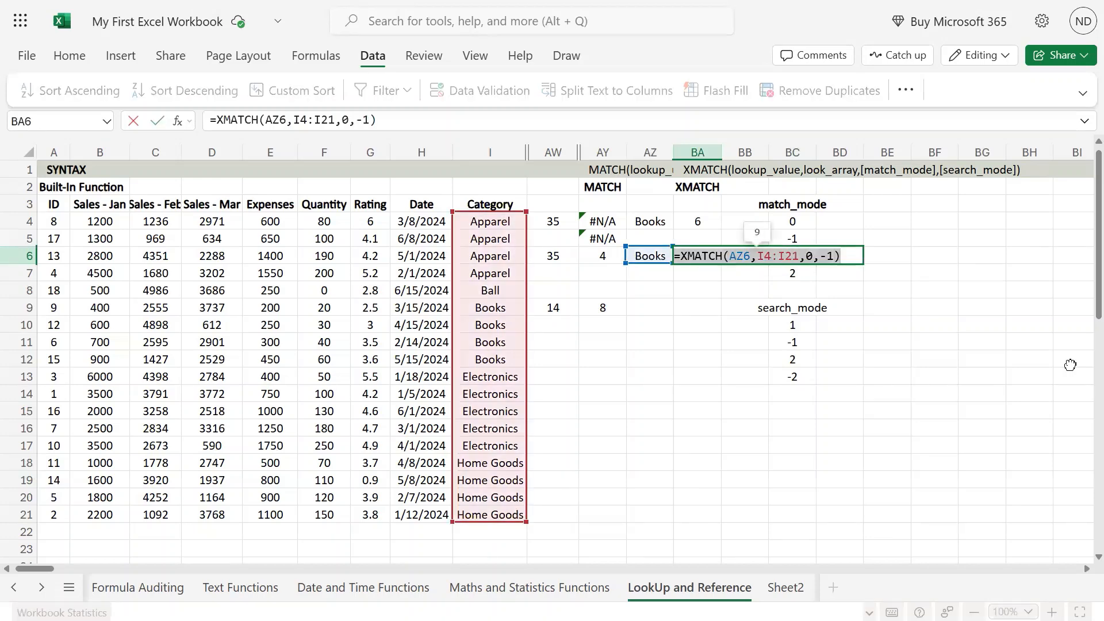
{"action": "key", "text": "ctrl+c"}
{"action": "key", "text": "Return"}
{"action": "key", "text": "Down"}
{"action": "key", "text": "ctrl+v"}
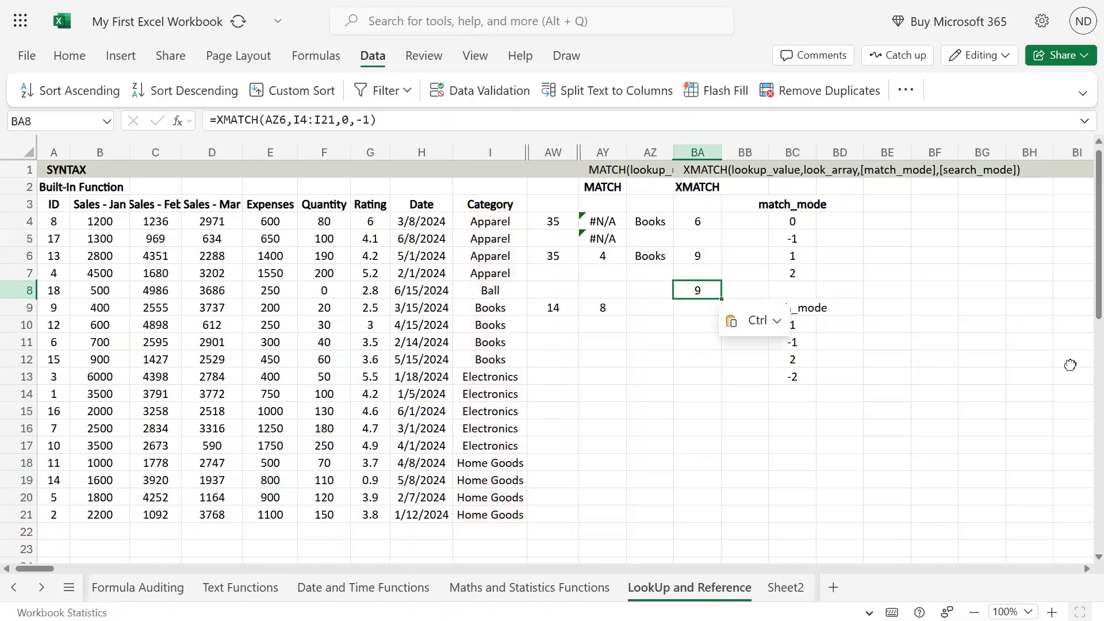
Step: Copy the Books lookup value from AZ6 to AZ8
{"action": "key", "text": "Left"}
{"action": "key", "text": "Up"}
{"action": "key", "text": "Up"}
{"action": "key", "text": "F2"}
{"action": "key", "text": "ctrl+a"}
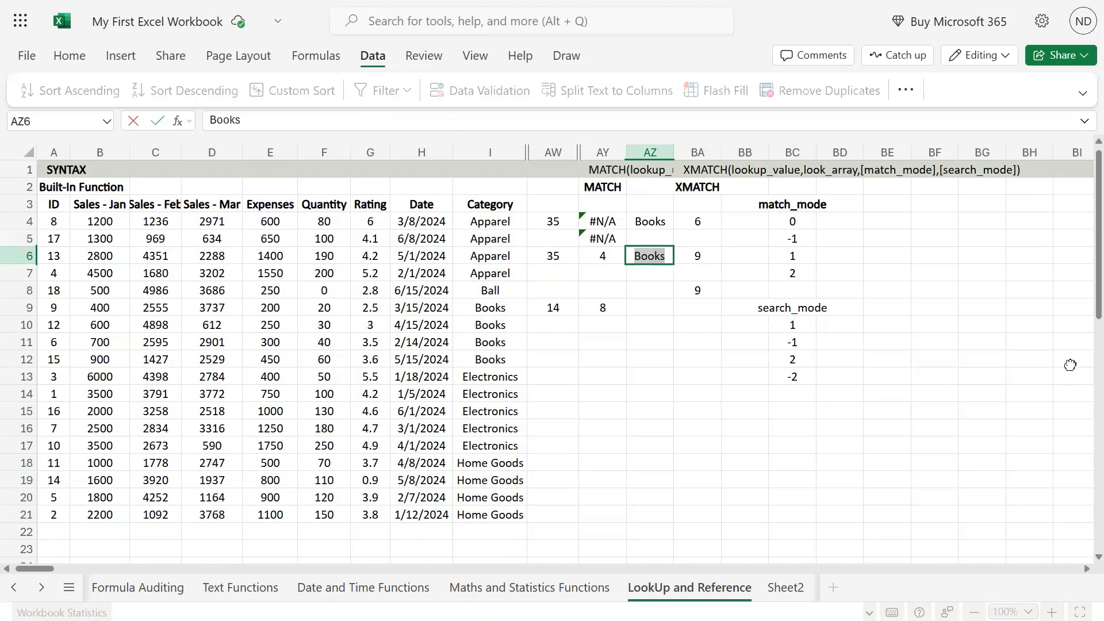
{"action": "key", "text": "Escape"}
{"action": "key", "text": "ctrl+c"}
{"action": "key", "text": "Down"}
{"action": "key", "text": "Down"}
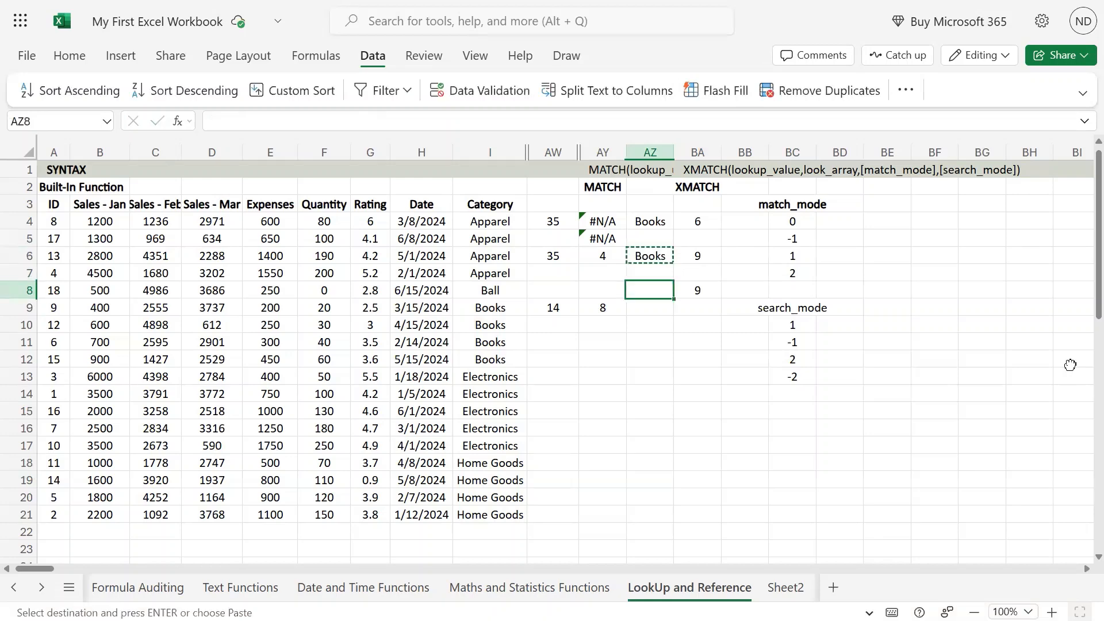
{"action": "key", "text": "ctrl+v"}
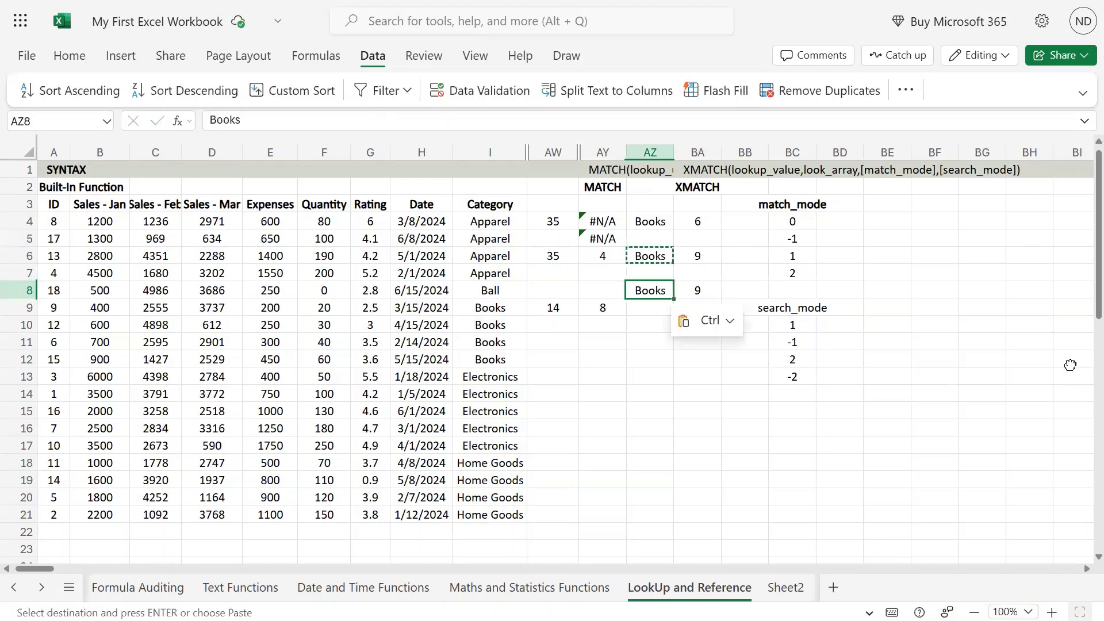
Step: Replace the lookup value in AZ8 with lowercase books
{"action": "type", "text": "boo"}
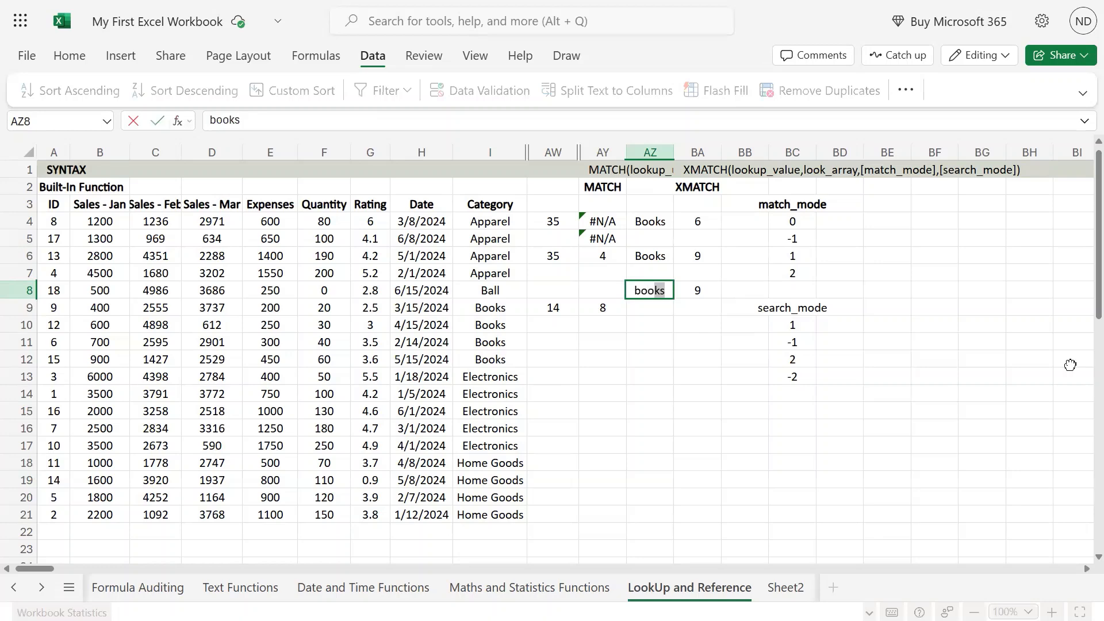
{"action": "type", "text": "ks"}
{"action": "key", "text": "Return"}
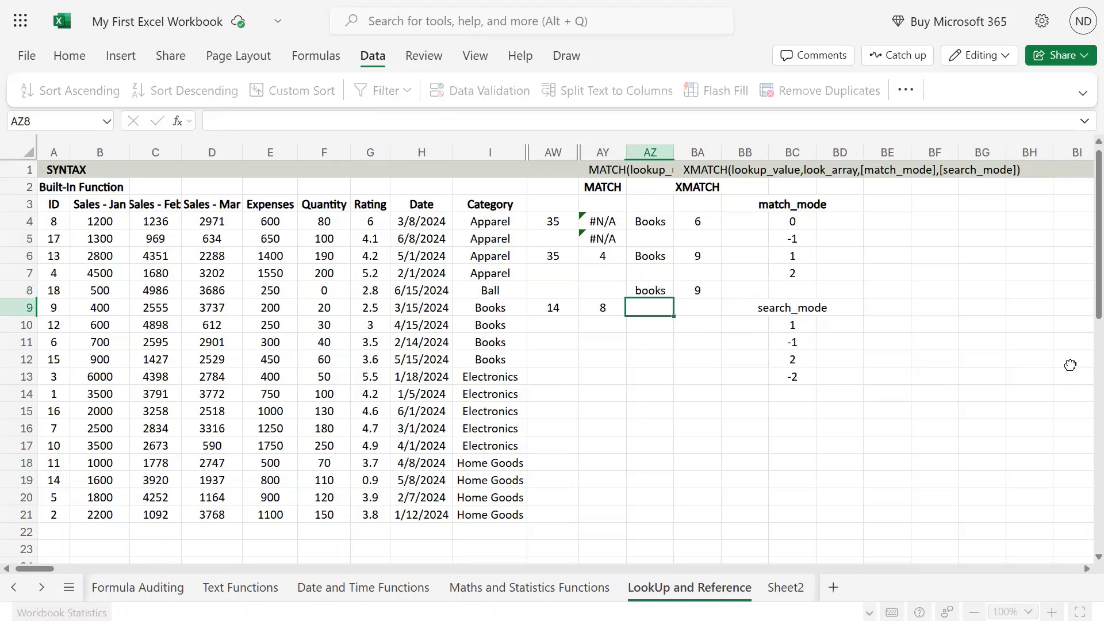
Step: Change the lookup value in AZ8 to uppercase BOOKS
{"action": "key", "text": "Up"}
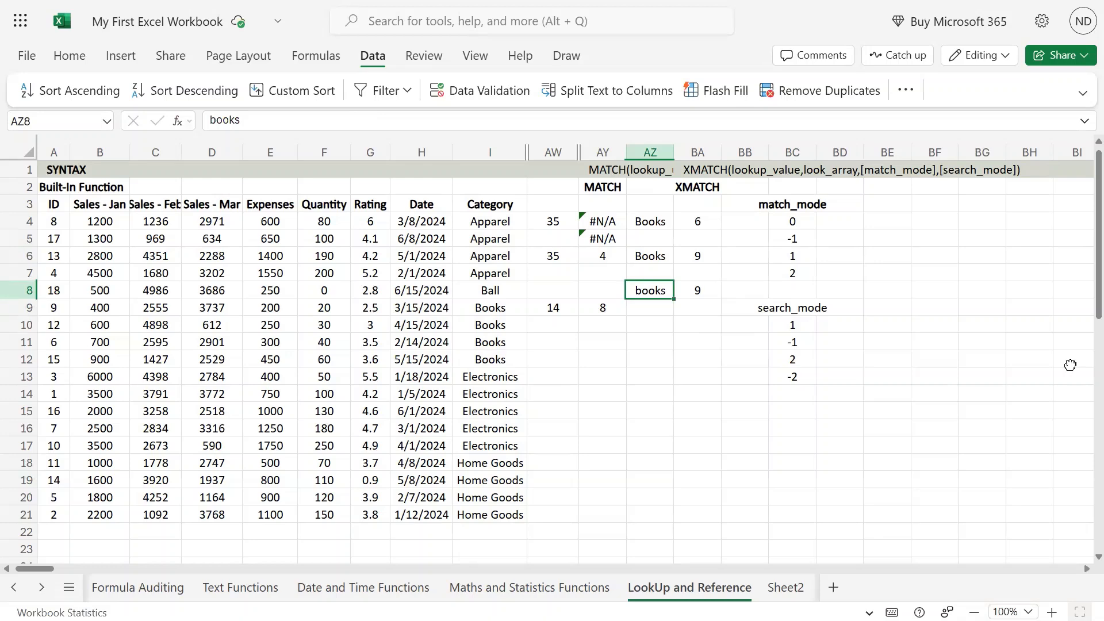
{"action": "type", "text": "BOOKS"}
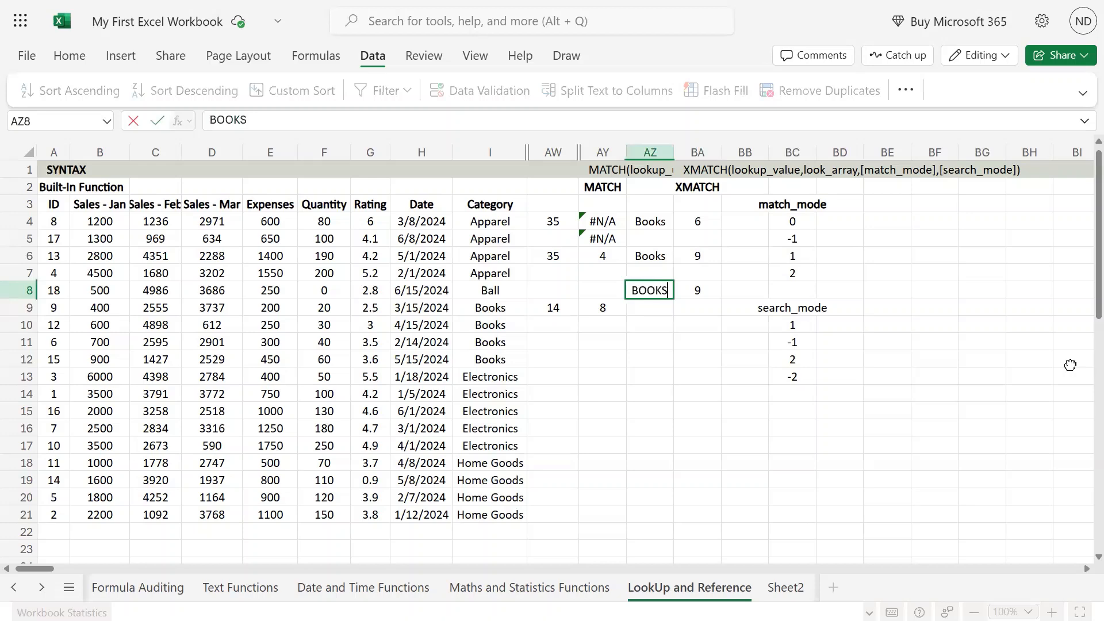
{"action": "key", "text": "Return"}
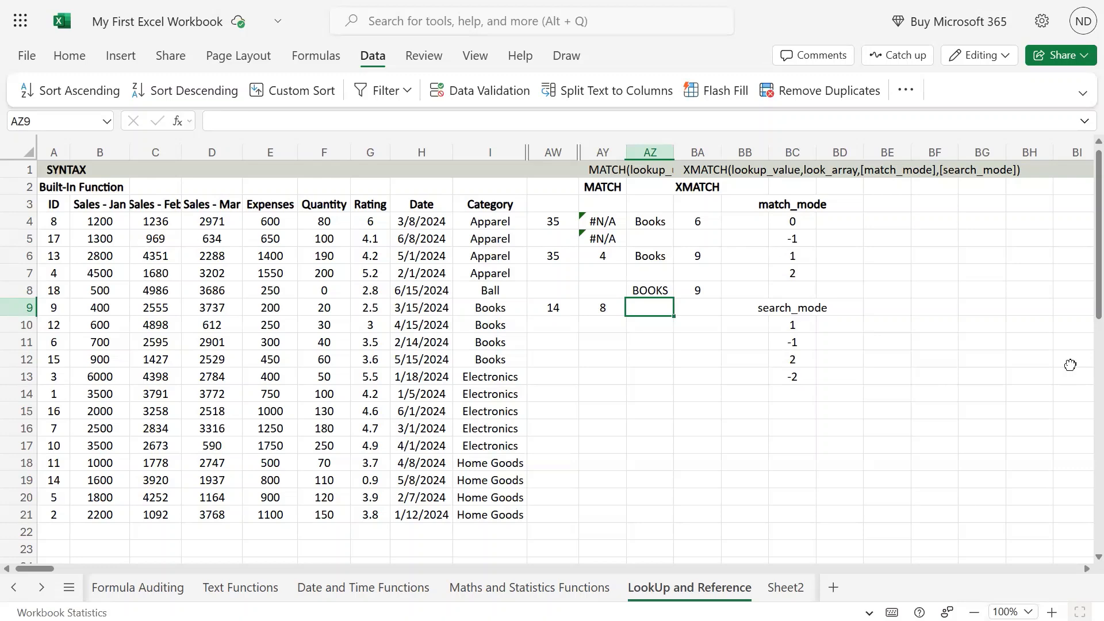
Step: Compare the letter case of the lookup values in AZ6 and AZ8
{"action": "key", "text": "Up"}
{"action": "key", "text": "Down"}
{"action": "key", "text": "Up"}
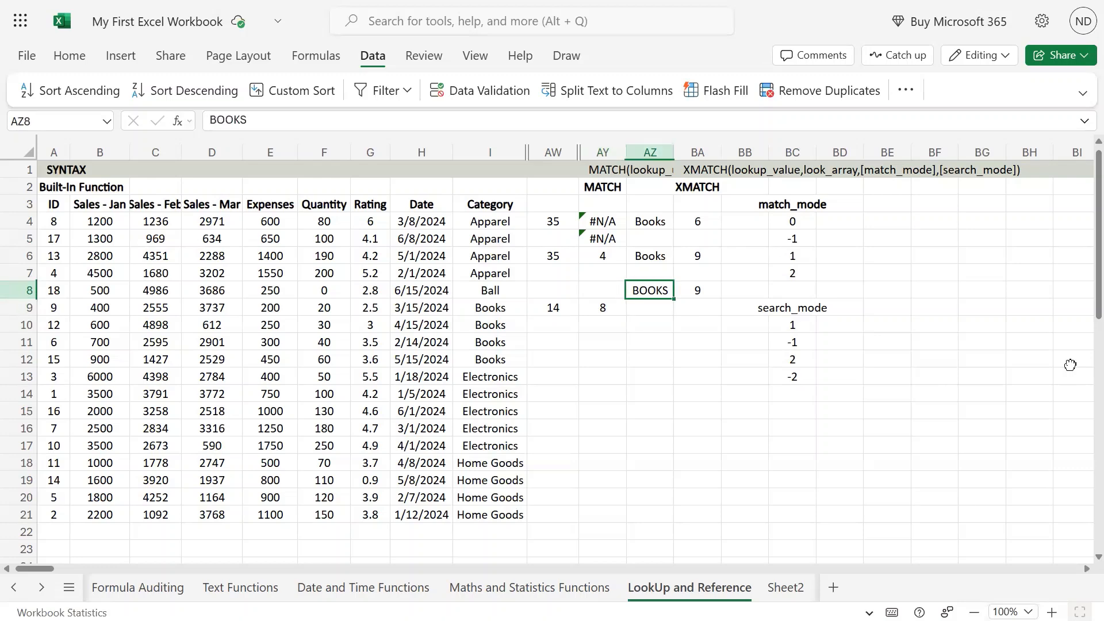
{"action": "key", "text": "Down"}
{"action": "key", "text": "Up"}
{"action": "key", "text": "Up"}
{"action": "key", "text": "Down"}
{"action": "key", "text": "Up"}
{"action": "key", "text": "Up"}
{"action": "key", "text": "Down"}
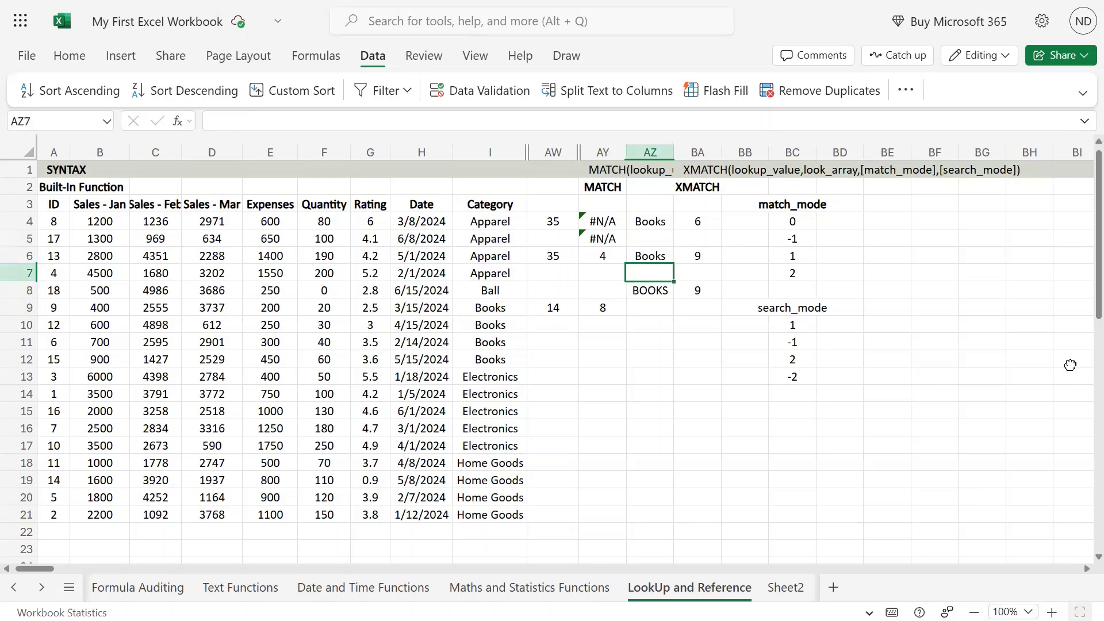
{"action": "key", "text": "Up"}
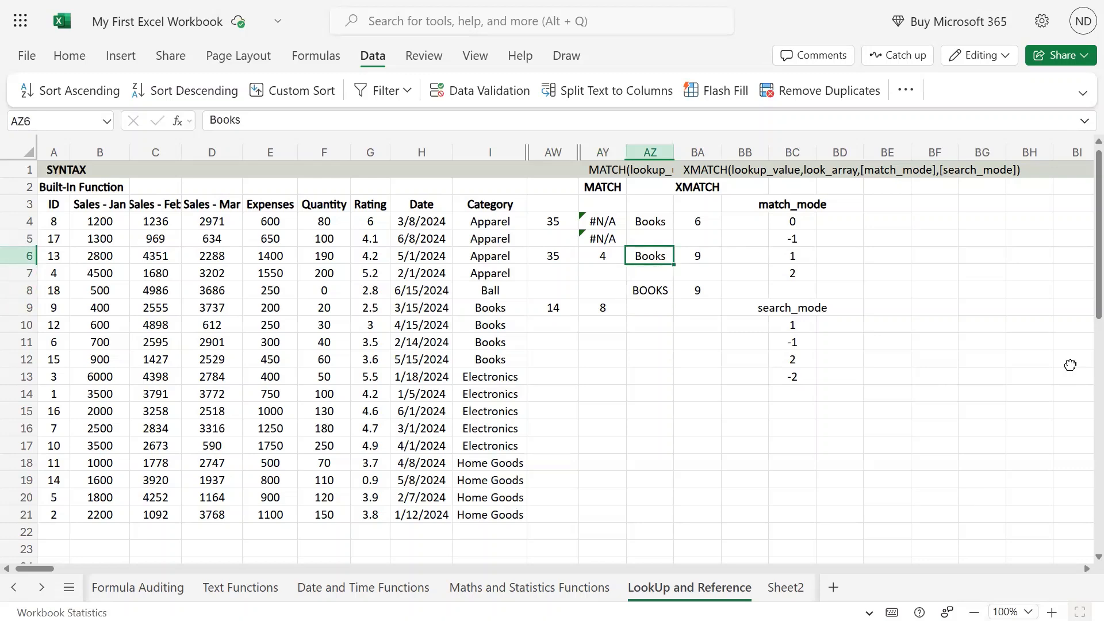
{"action": "key", "text": "Down"}
{"action": "key", "text": "Down"}
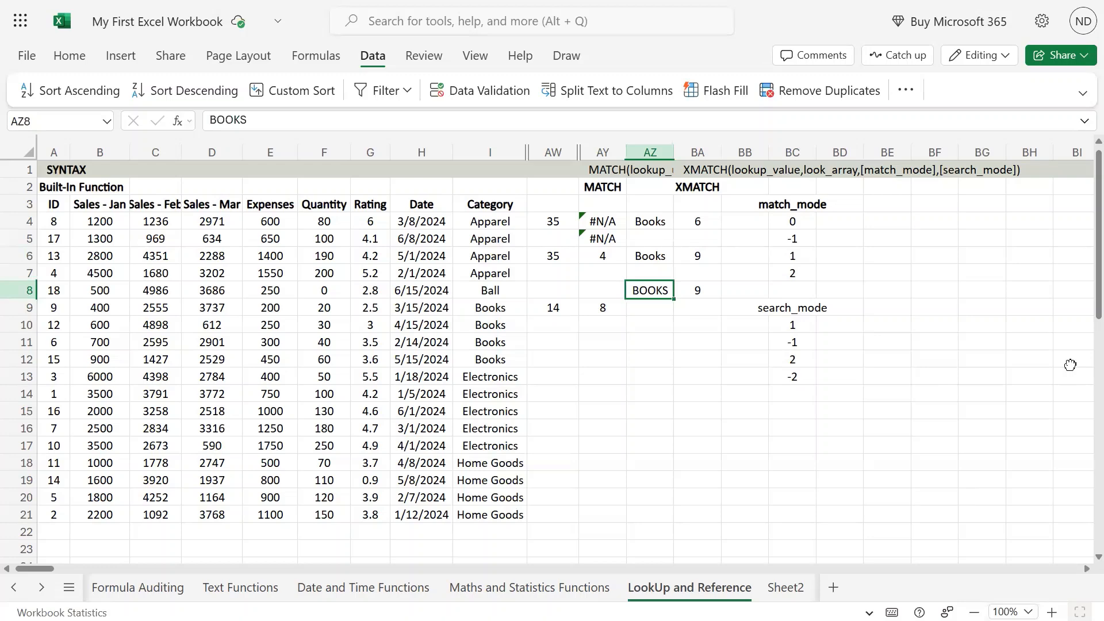
Step: Compare the BOOKS lookup value in AZ8 with the entries in the Category column
{"action": "key", "text": "Left"}
{"action": "key", "text": "Right"}
{"action": "key", "text": "Left"}
{"action": "key", "text": "Left"}
{"action": "key", "text": "Left"}
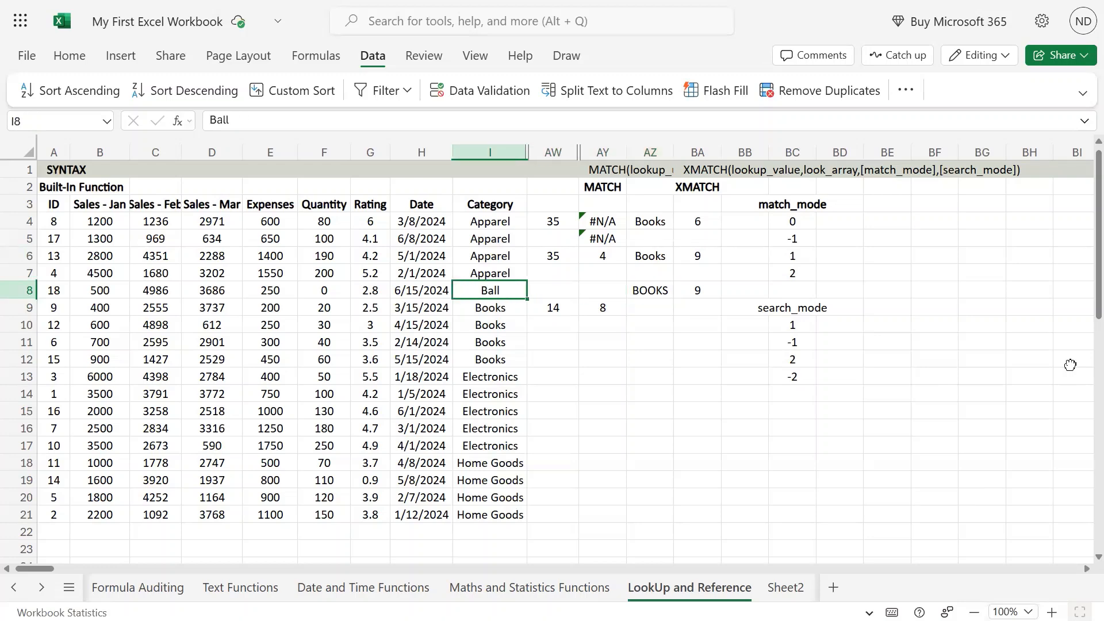
{"action": "key", "text": "Up"}
{"action": "key", "text": "Up"}
{"action": "key", "text": "Right"}
{"action": "key", "text": "Down"}
{"action": "key", "text": "Right"}
{"action": "key", "text": "Right"}
{"action": "key", "text": "Down"}
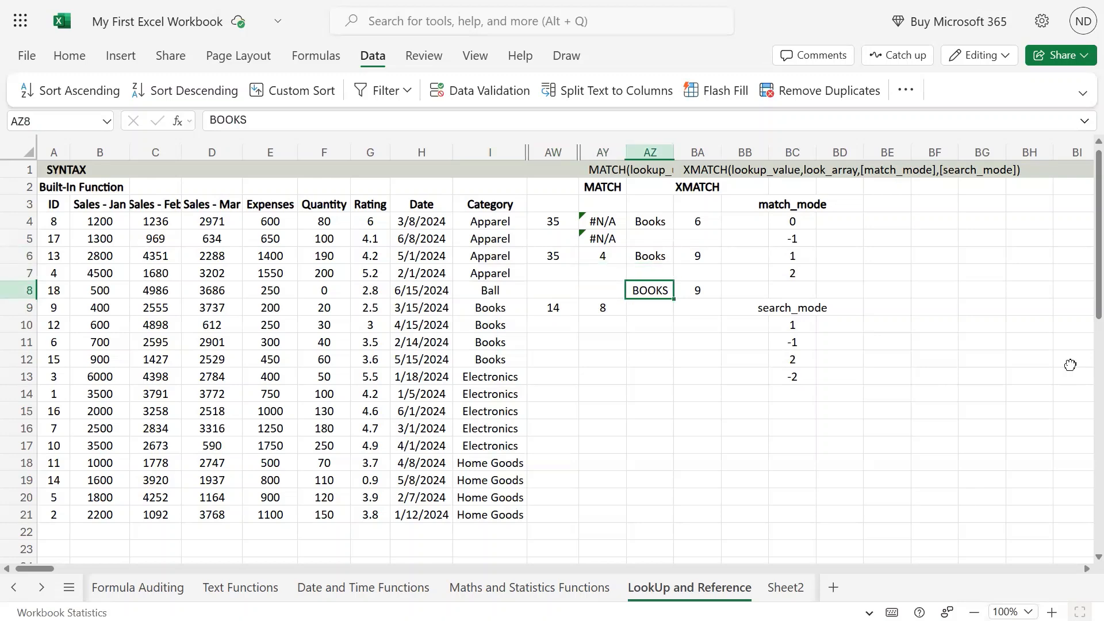
Step: Remove the search_mode argument from the BA8 formula so it reads =XMATCH(AZ6,I4:I21,0)
{"action": "key", "text": "Right"}
{"action": "key", "text": "Right"}
{"action": "key", "text": "Left"}
{"action": "key", "text": "F2"}
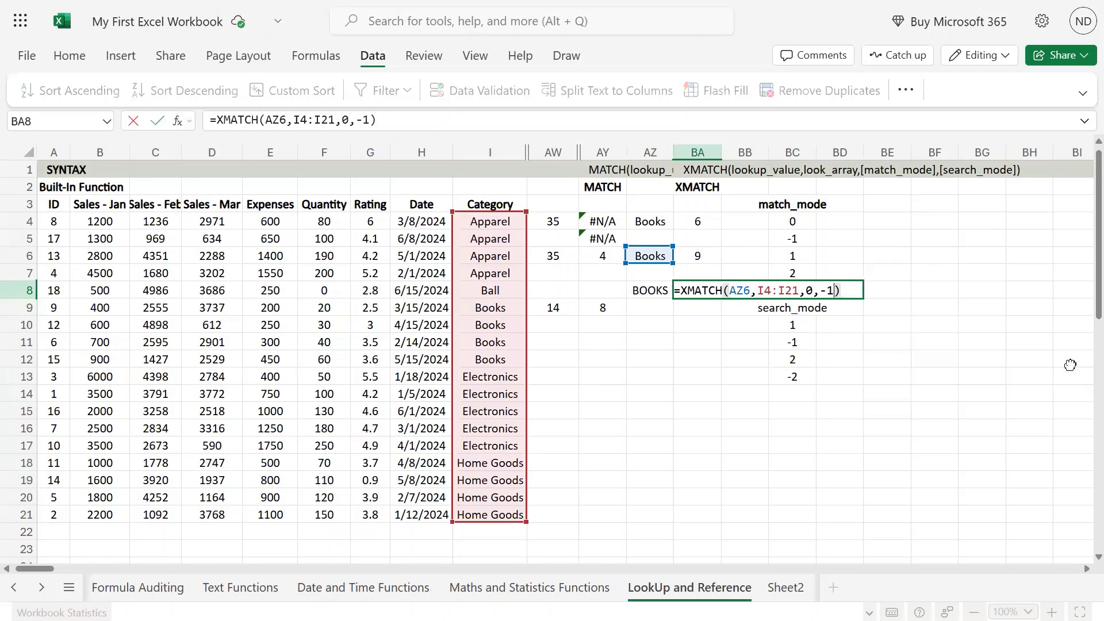
{"action": "key", "text": "BackSpace"}
{"action": "key", "text": "BackSpace"}
{"action": "key", "text": "BackSpace"}
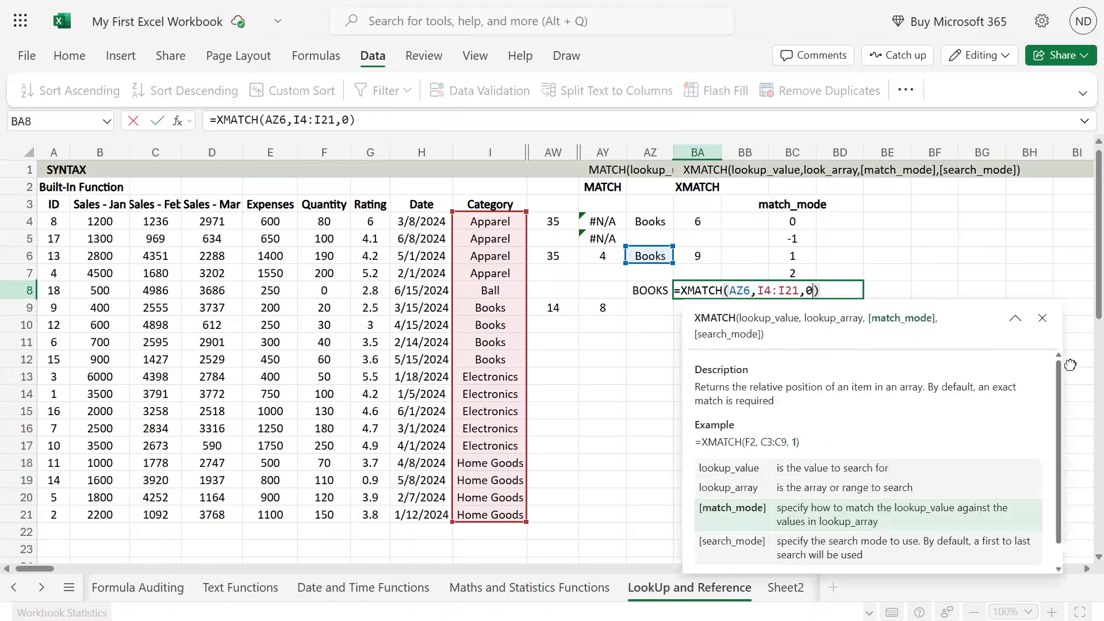
{"action": "key", "text": "Return"}
Step: Copy the formula text from BA8 into BA10 with its references unchanged, so it reads =XMATCH(AZ6,I4:I21,0)
{"action": "key", "text": "Up"}
{"action": "key", "text": "Left"}
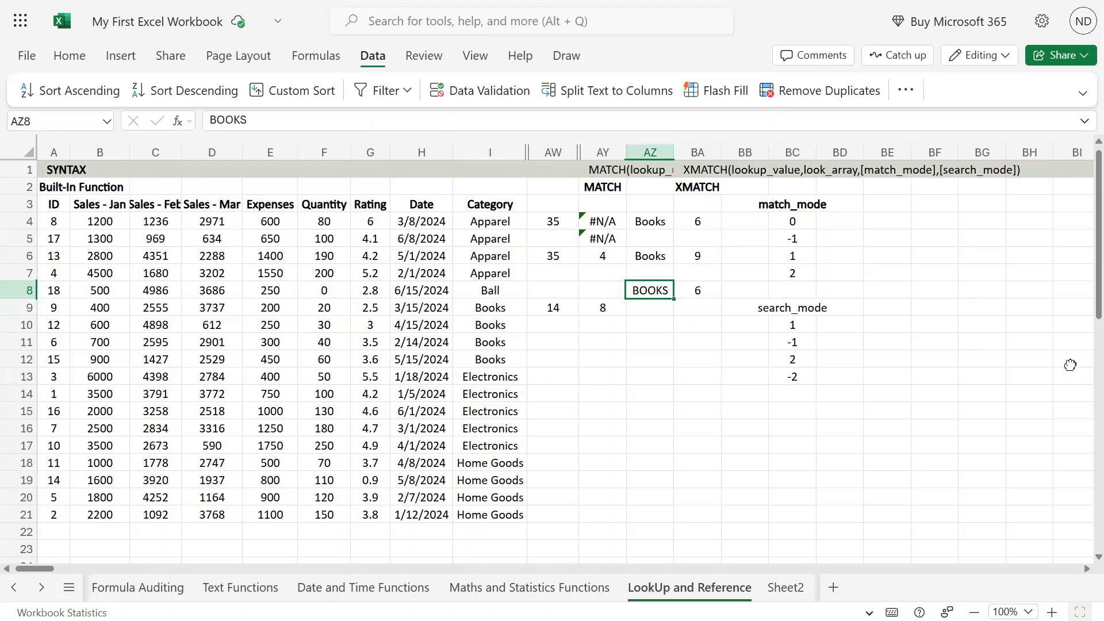
{"action": "key", "text": "Right"}
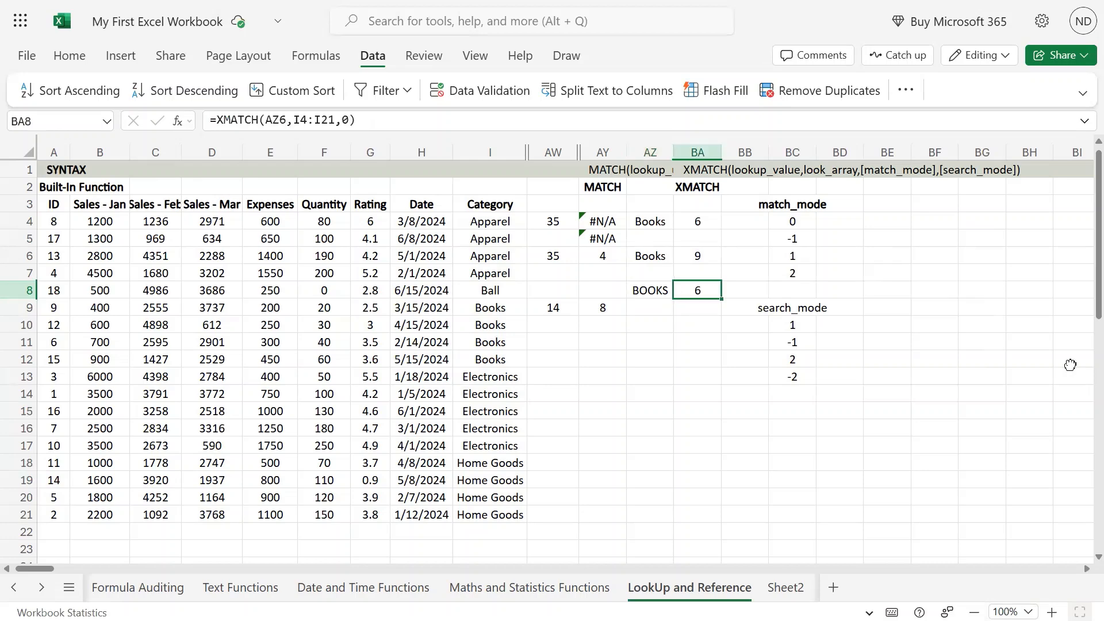
{"action": "key", "text": "F2"}
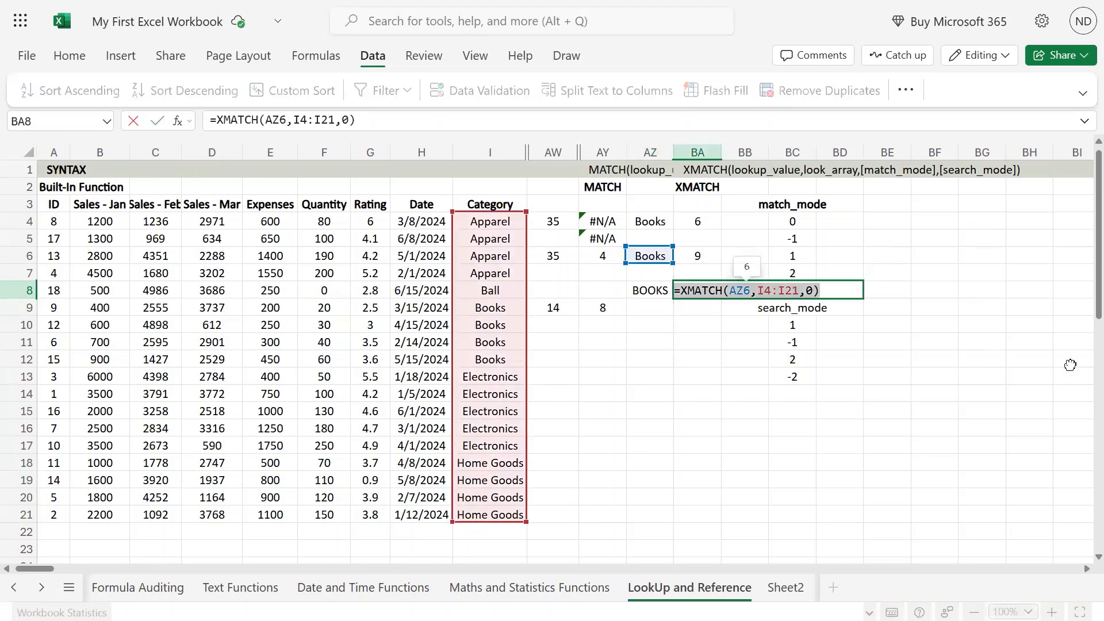
{"action": "key", "text": "Return"}
{"action": "key", "text": "Down"}
{"action": "key", "text": "ctrl+v"}
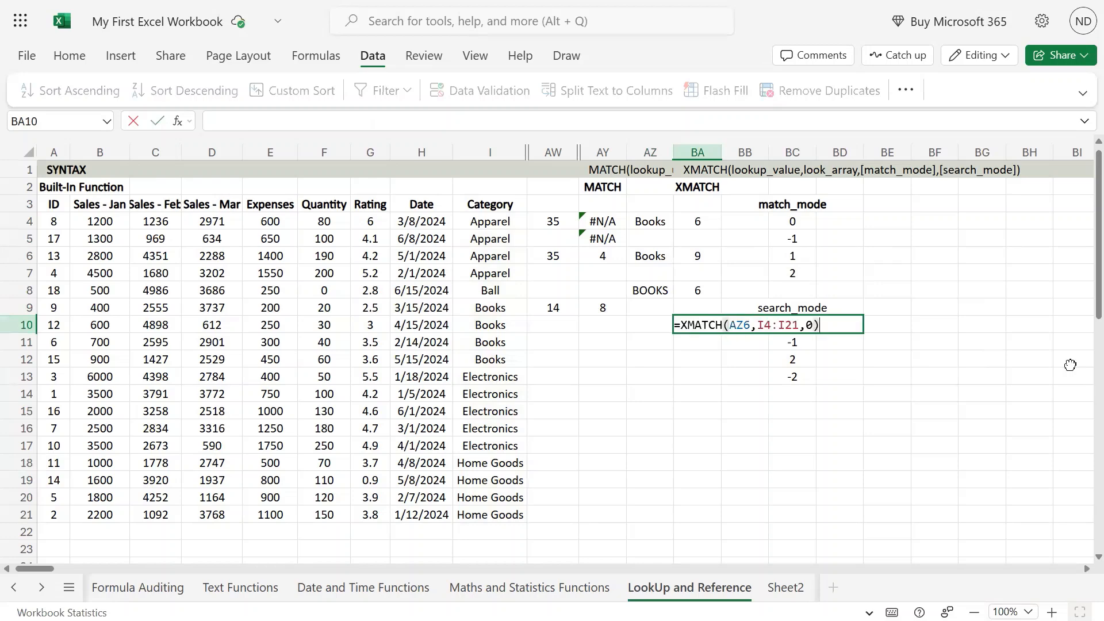
{"action": "key", "text": "Return"}
Step: Copy the BOOKS lookup value from AZ8 into AZ10
{"action": "key", "text": "Up"}
{"action": "key", "text": "Left"}
{"action": "key", "text": "Up"}
{"action": "key", "text": "Up"}
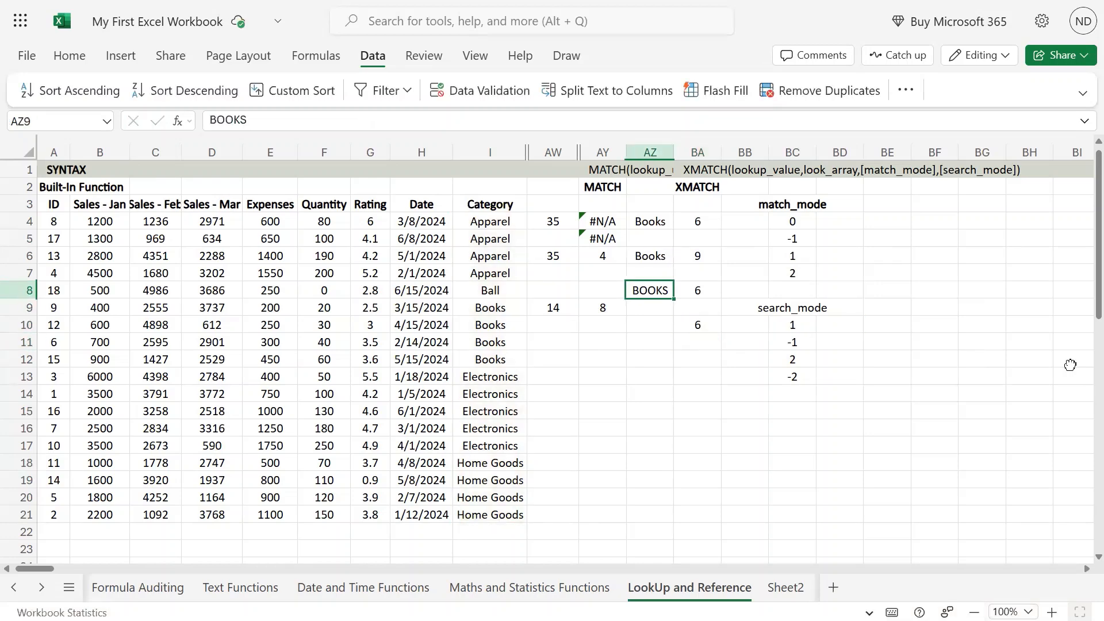
{"action": "key", "text": "ctrl+c"}
{"action": "key", "text": "Down"}
{"action": "key", "text": "Down"}
{"action": "key", "text": "ctrl+v"}
Step: Change the match_mode argument of the BA10 formula to -1, so it reads =XMATCH(AZ6,I4:I21,-1)
{"action": "key", "text": "Right"}
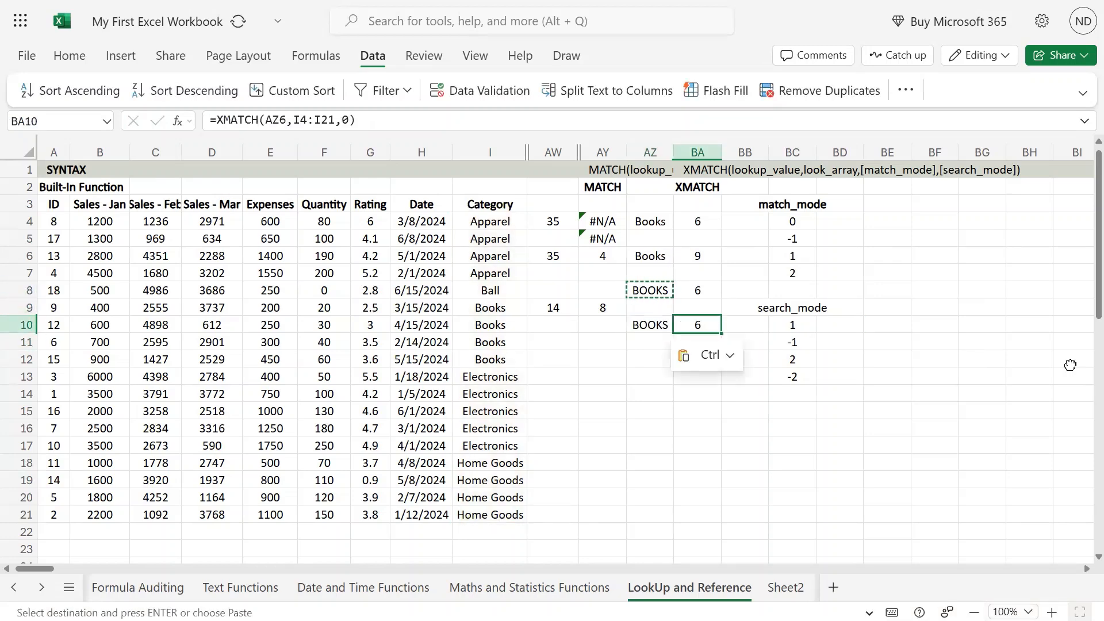
{"action": "key", "text": "F2"}
{"action": "key", "text": "Left"}
{"action": "key", "text": "BackSpace"}
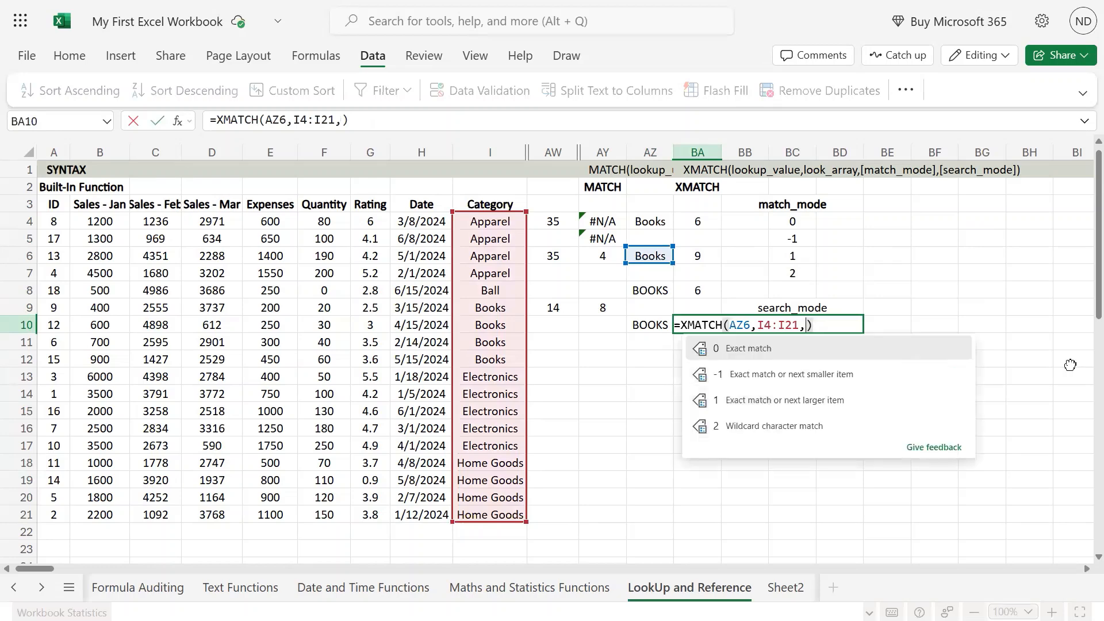
{"action": "type", "text": "-1"}
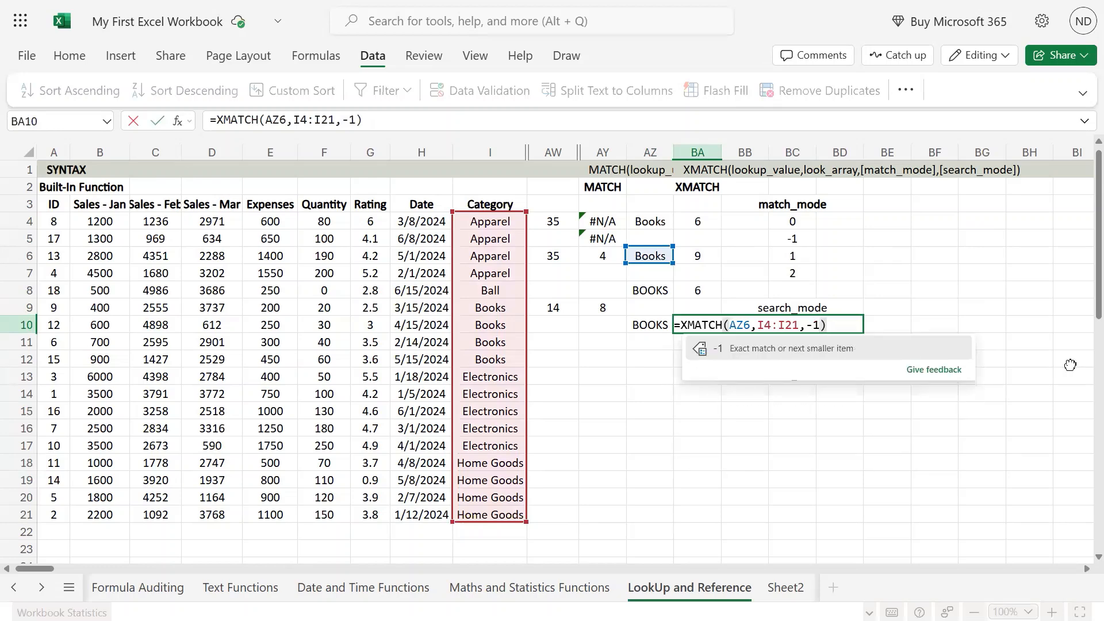
{"action": "key", "text": "Return"}
{"action": "key", "text": "Up"}
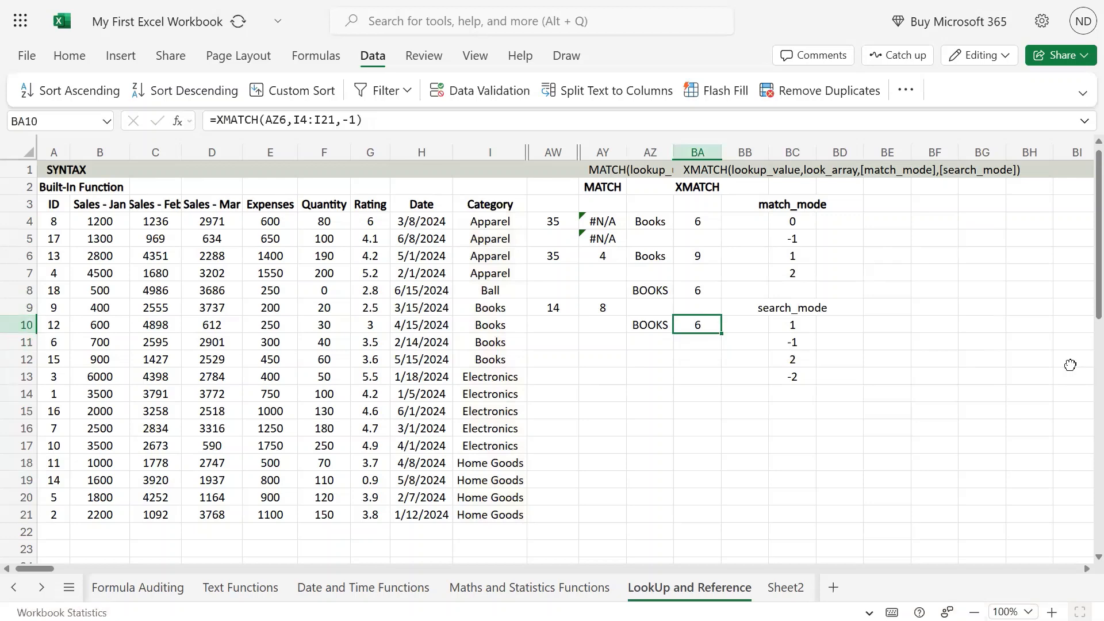
Step: Replace the lookup value in AZ10 with book
{"action": "key", "text": "Left"}
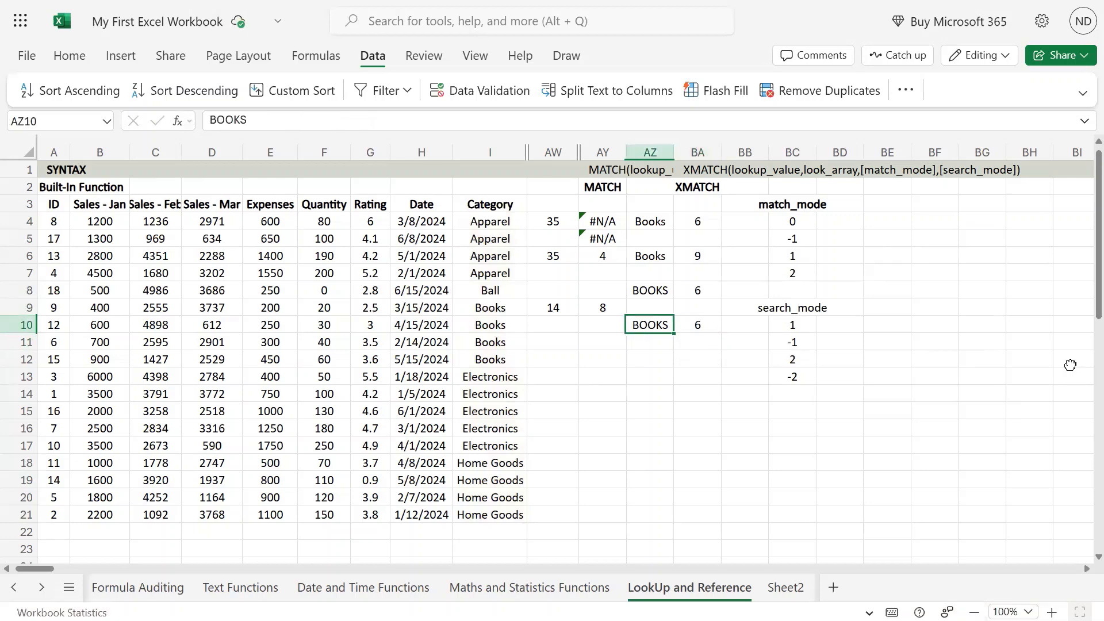
{"action": "type", "text": "boo"}
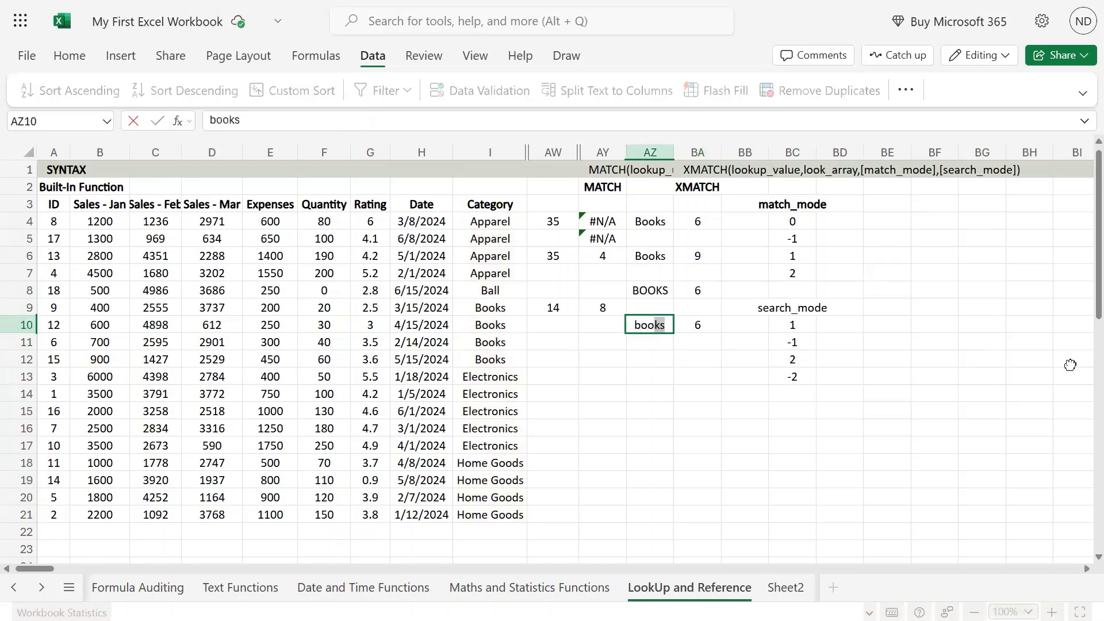
{"action": "type", "text": "k"}
{"action": "key", "text": "Delete"}
{"action": "key", "text": "Return"}
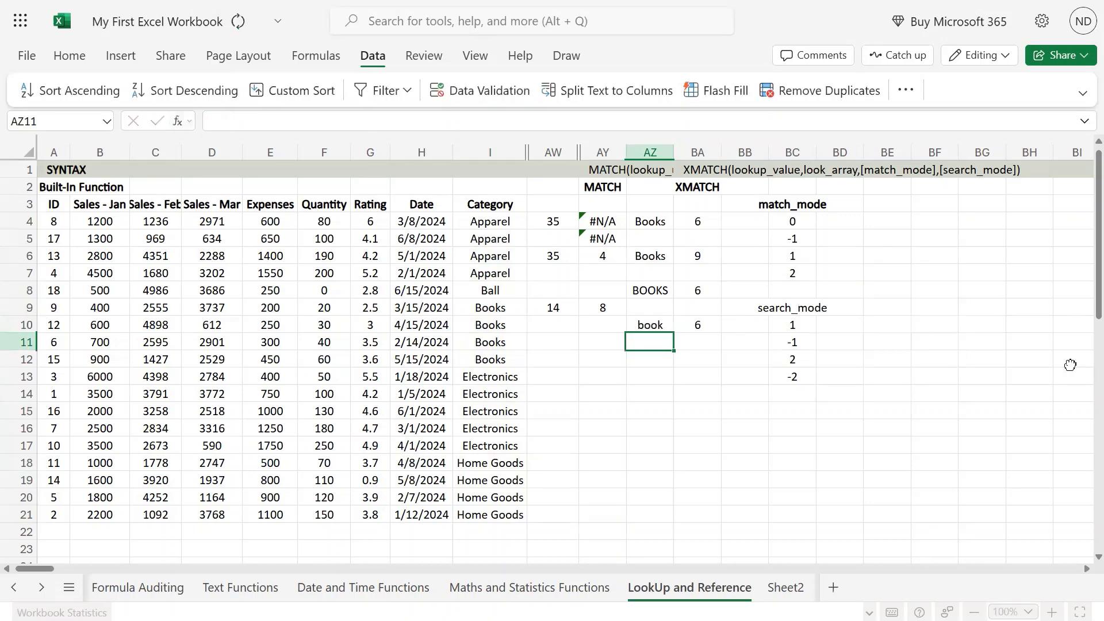
Step: Replace the lookup value in AZ10 with balk
{"action": "key", "text": "Up"}
{"action": "key", "text": "Left"}
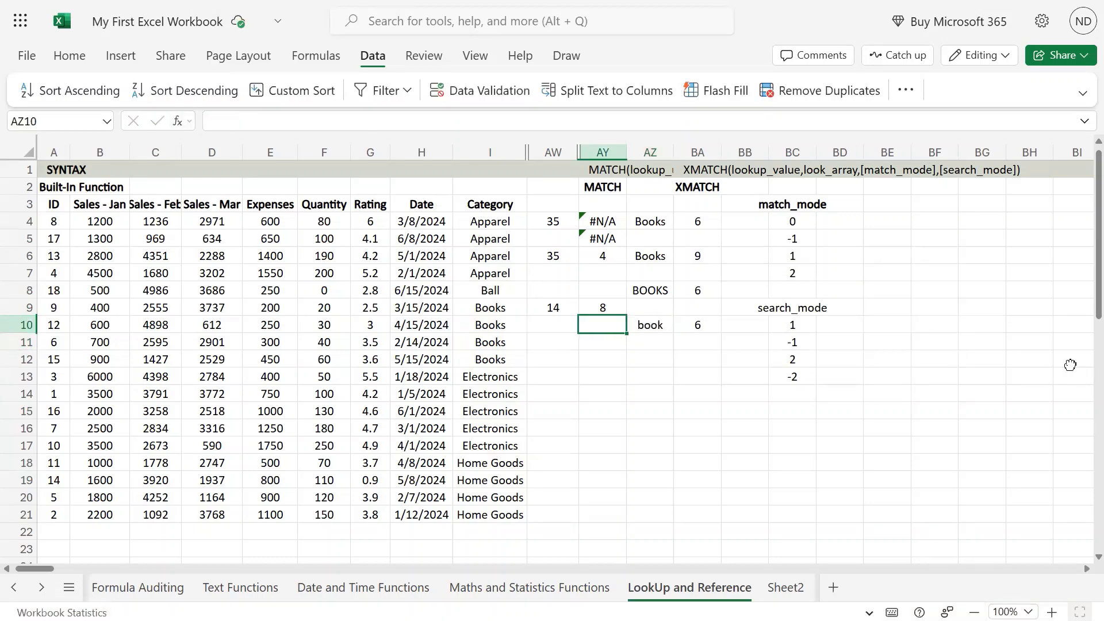
{"action": "key", "text": "Left"}
{"action": "key", "text": "Right"}
{"action": "key", "text": "Right"}
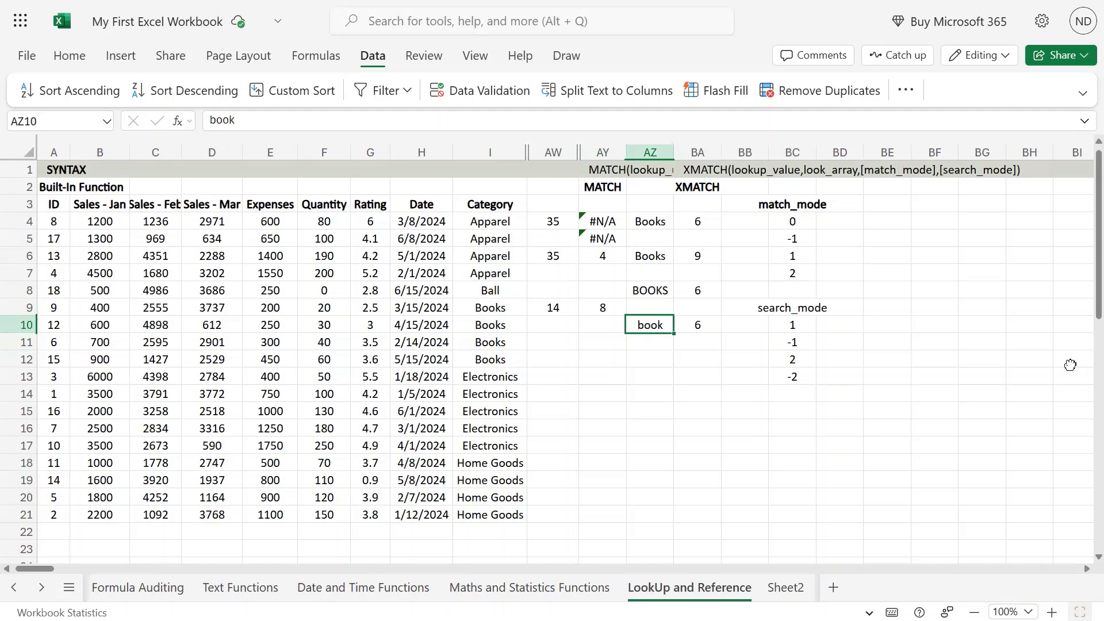
{"action": "type", "text": "balk"}
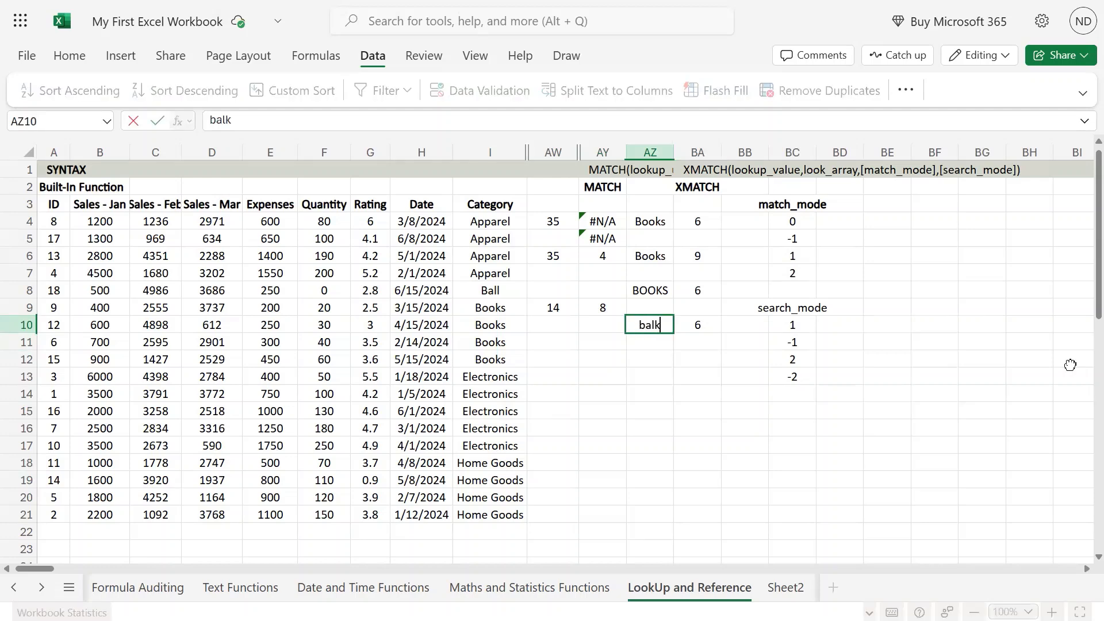
{"action": "key", "text": "Return"}
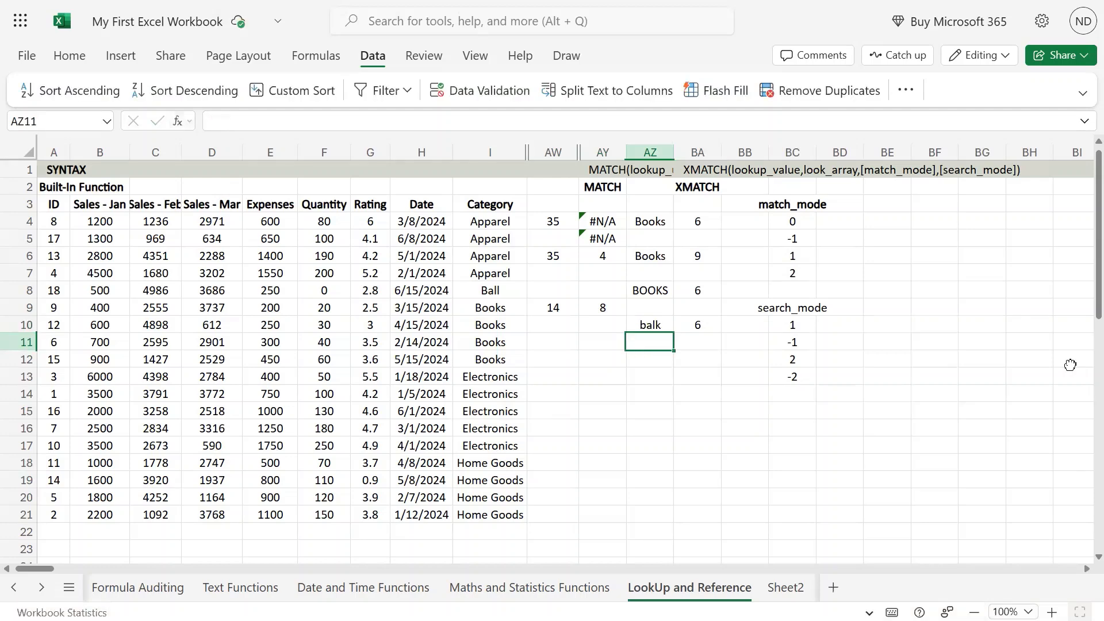
Step: Edit the last letter of the lookup value in AZ10 so it reads ball
{"action": "key", "text": "Up"}
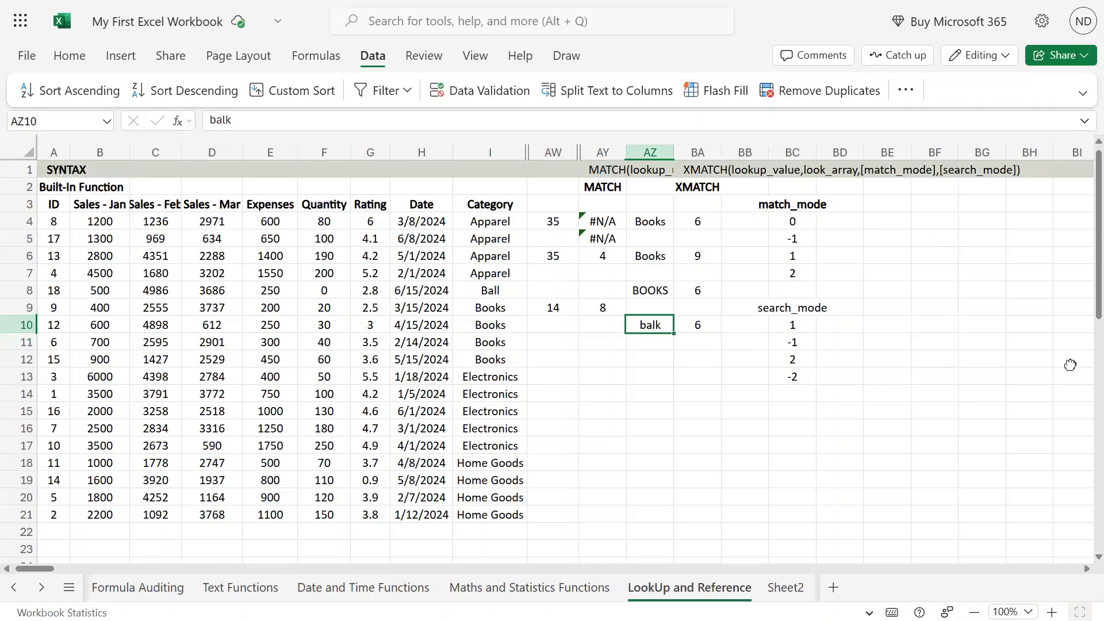
{"action": "key", "text": "F2"}
{"action": "key", "text": "BackSpace"}
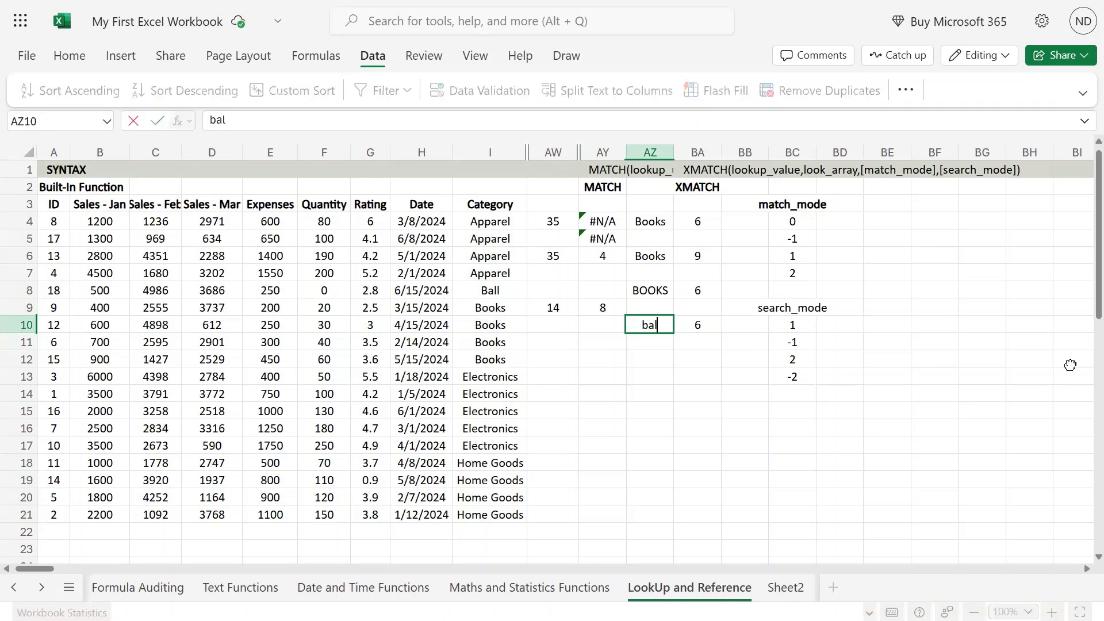
{"action": "type", "text": "l"}
{"action": "key", "text": "Return"}
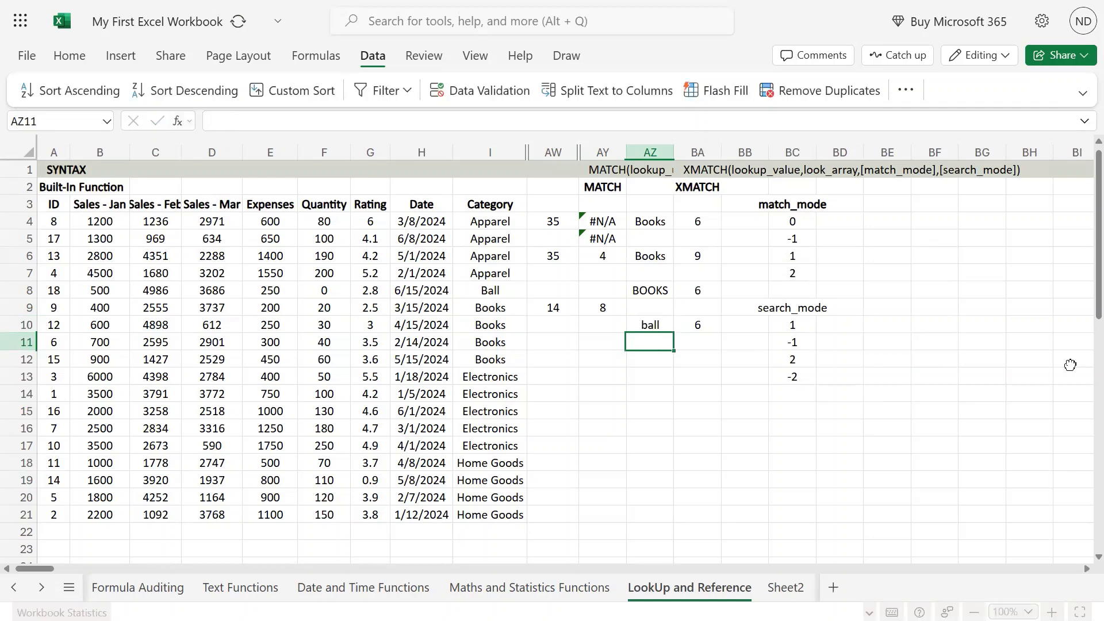
Step: Check the lookup value in AZ10 against the lookup reference used in the BA10 formula
{"action": "key", "text": "Up"}
{"action": "key", "text": "F2"}
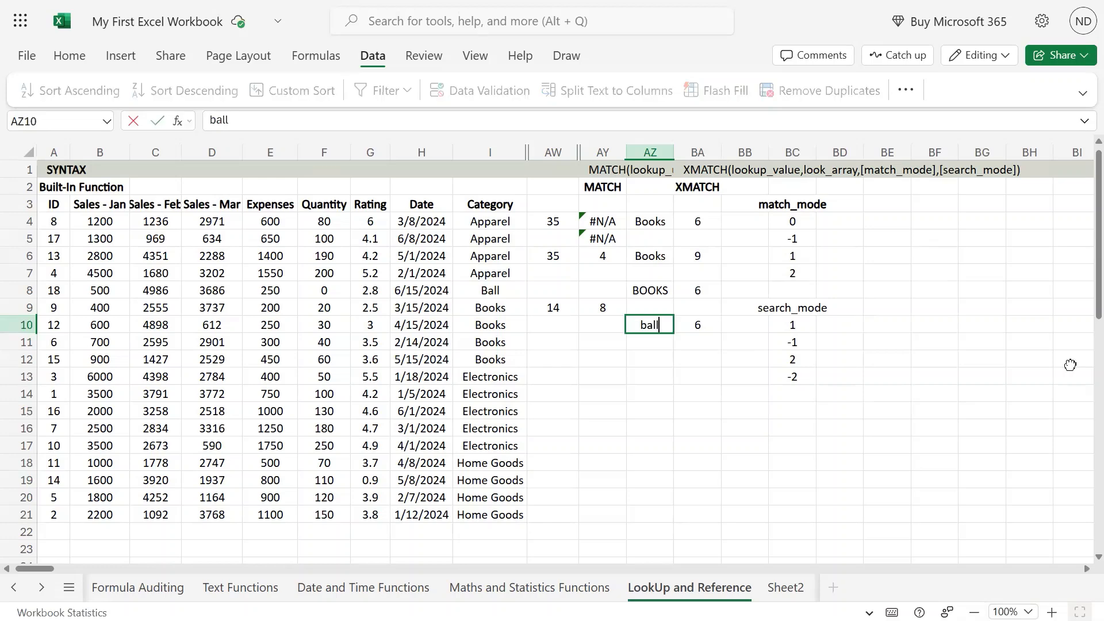
{"action": "key", "text": "Escape"}
{"action": "key", "text": "Right"}
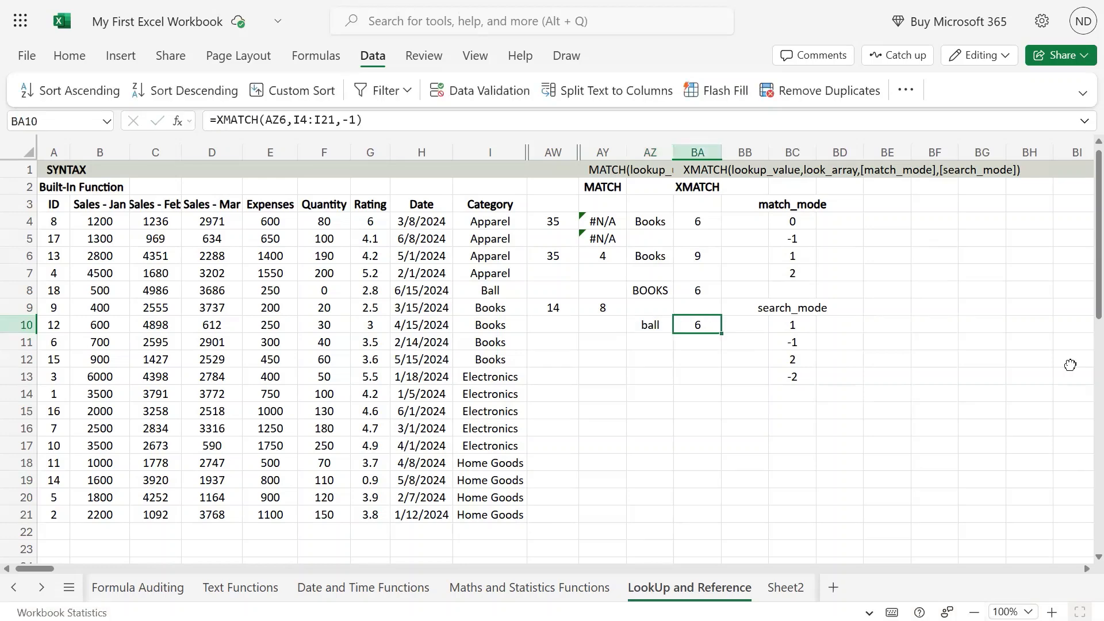
{"action": "key", "text": "F2"}
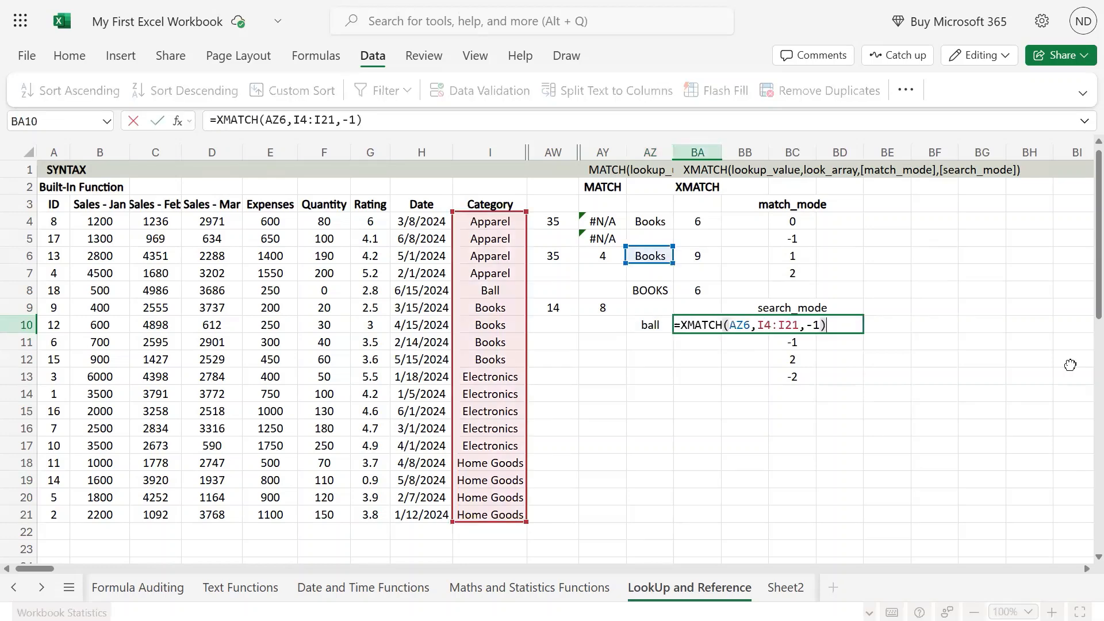
{"action": "key", "text": "Escape"}
{"action": "key", "text": "Left"}
{"action": "key", "text": "Up"}
{"action": "key", "text": "Down"}
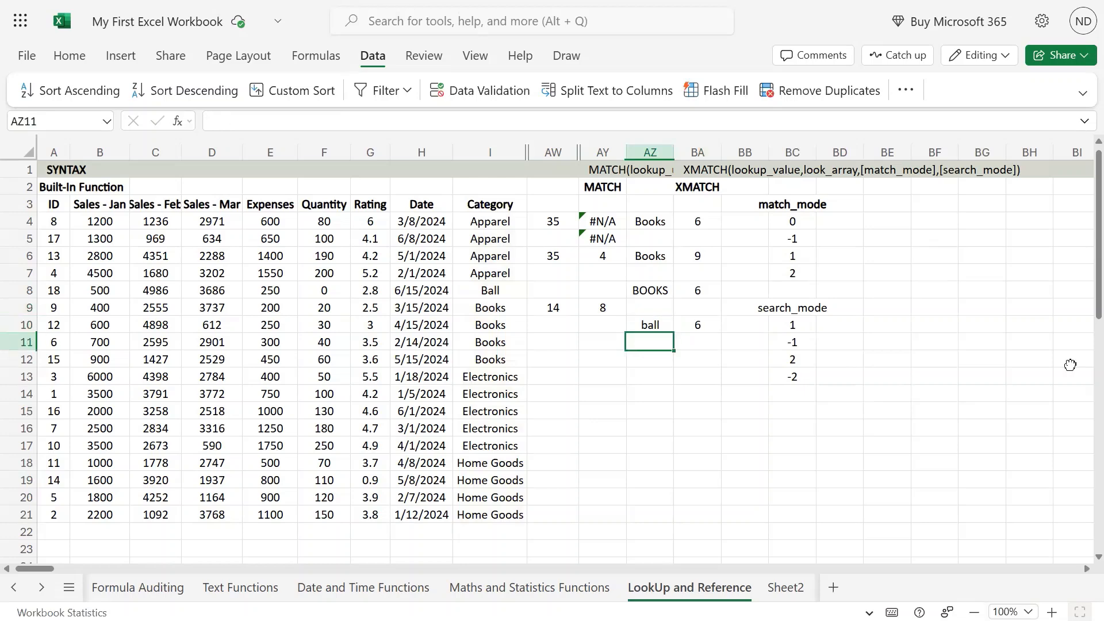
Step: Point the lookup value of the BA8 formula to AZ8, so it reads =XMATCH(AZ8,I4:I21,0)
{"action": "key", "text": "Right"}
{"action": "key", "text": "Up"}
{"action": "key", "text": "Up"}
{"action": "key", "text": "F2"}
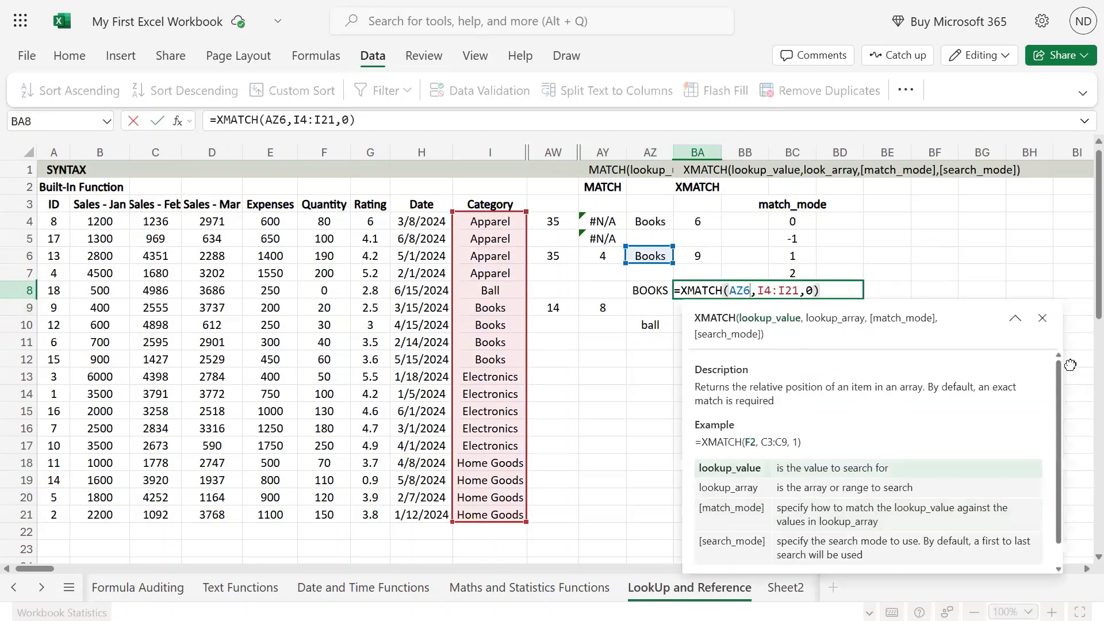
{"action": "key", "text": "BackSpace"}
{"action": "type", "text": "9"}
{"action": "key", "text": "BackSpace"}
{"action": "type", "text": "8"}
{"action": "key", "text": "Return"}
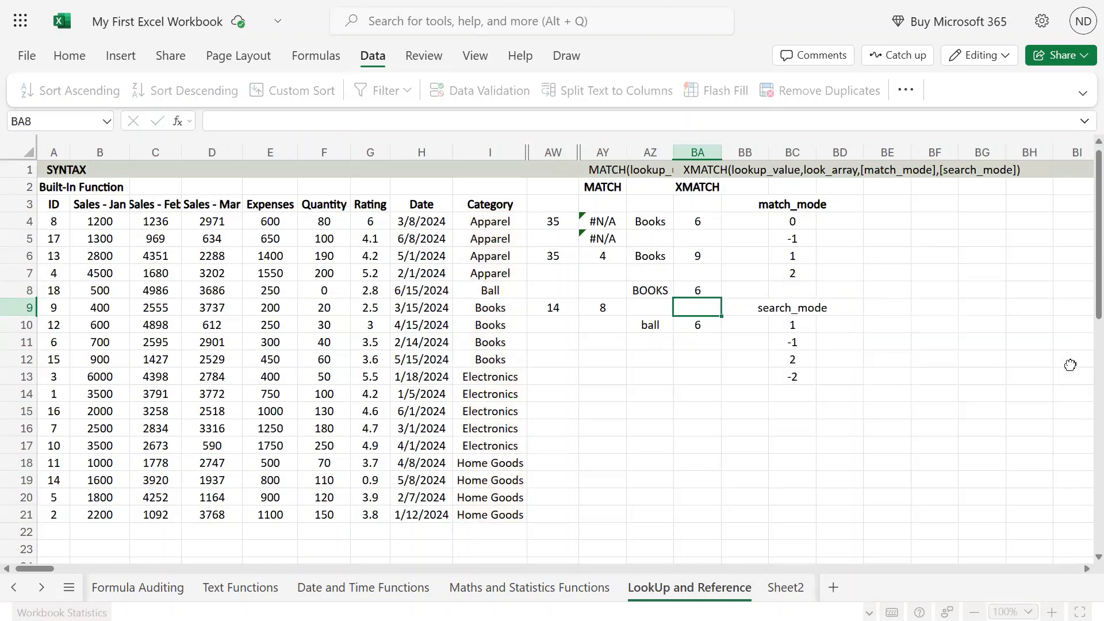
Step: Point the lookup value of the BA10 formula to AZ10, so it reads =XMATCH(AZ10,I4:I21,-1)
{"action": "key", "text": "Up"}
{"action": "key", "text": "Down"}
{"action": "key", "text": "Down"}
{"action": "key", "text": "F2"}
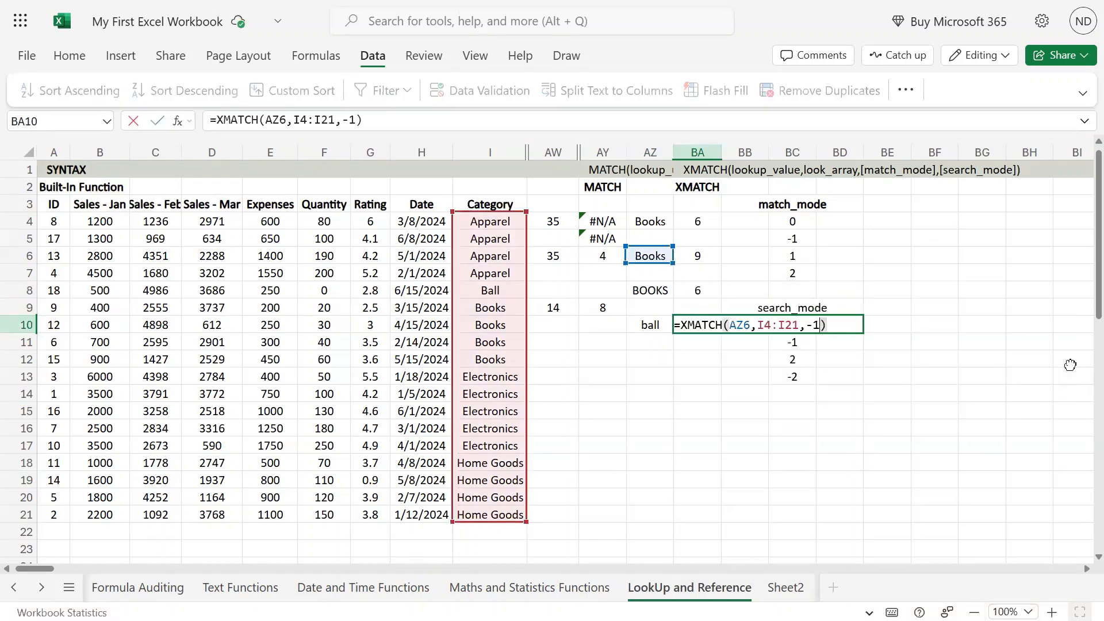
{"action": "key", "text": "Left"}
{"action": "key", "text": "Left"}
{"action": "key", "text": "Left"}
{"action": "key", "text": "Left"}
{"action": "key", "text": "Left"}
{"action": "key", "text": "Left"}
{"action": "key", "text": "Left"}
{"action": "key", "text": "Left"}
{"action": "key", "text": "Left"}
{"action": "key", "text": "Left"}
{"action": "key", "text": "Left"}
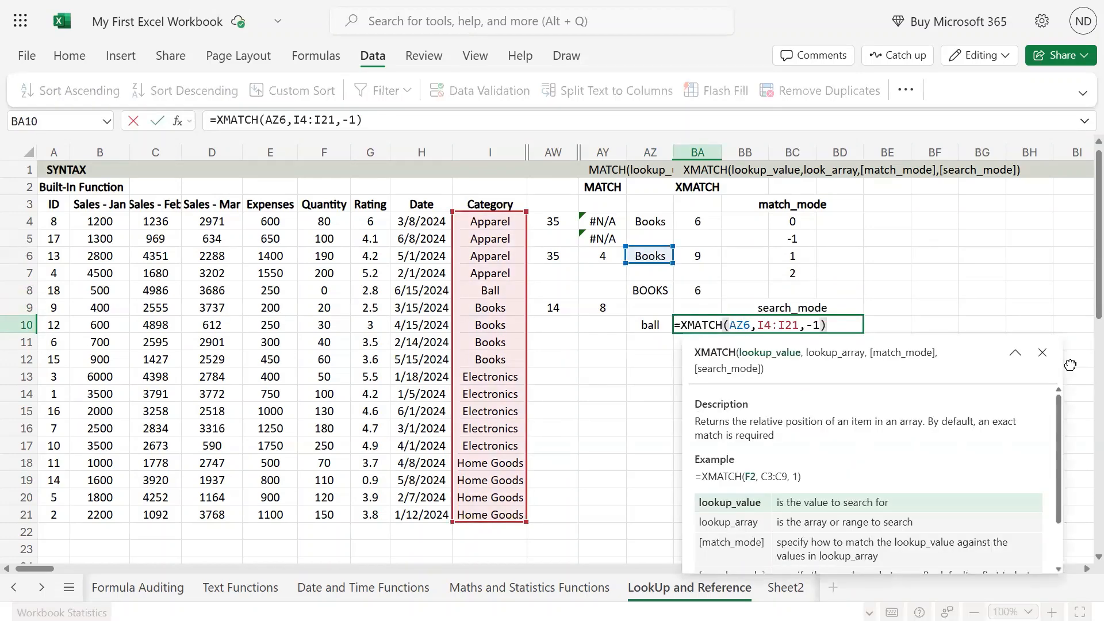
{"action": "key", "text": "Delete"}
{"action": "type", "text": "1"}
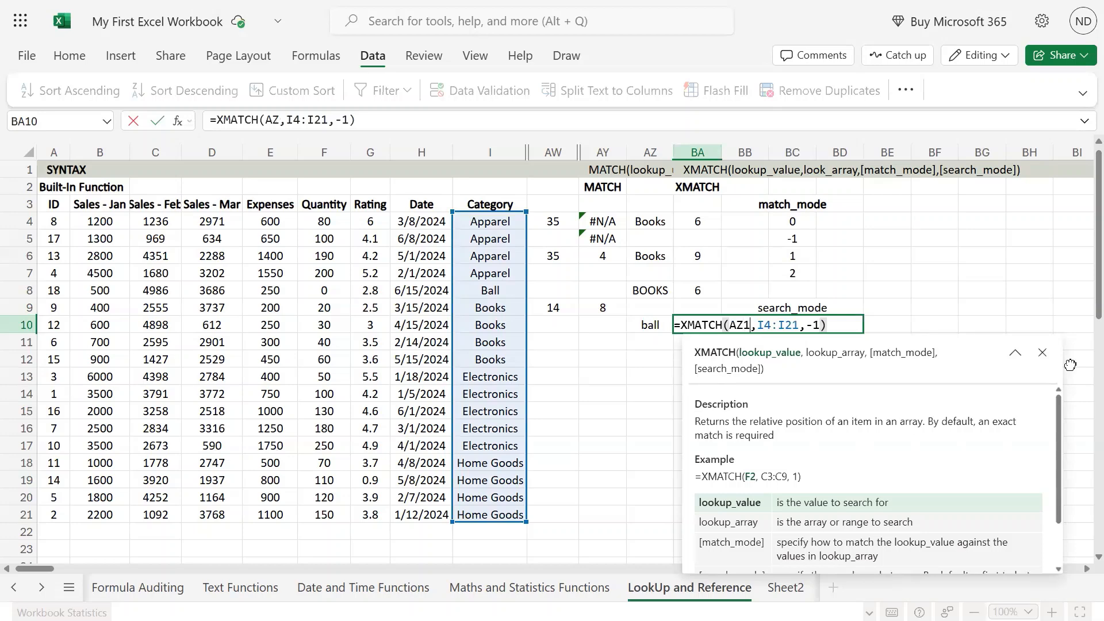
{"action": "type", "text": "0"}
{"action": "key", "text": "Return"}
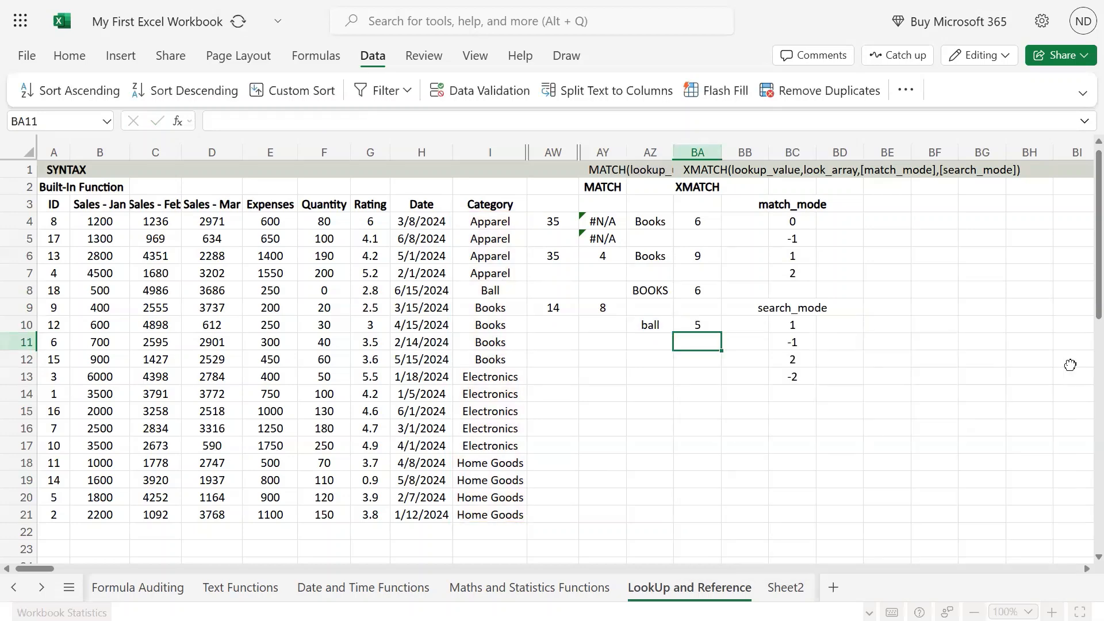
Step: Review the lookup value in AZ10 and the match_mode argument in the BA10 formula
{"action": "key", "text": "Up"}
{"action": "key", "text": "Left"}
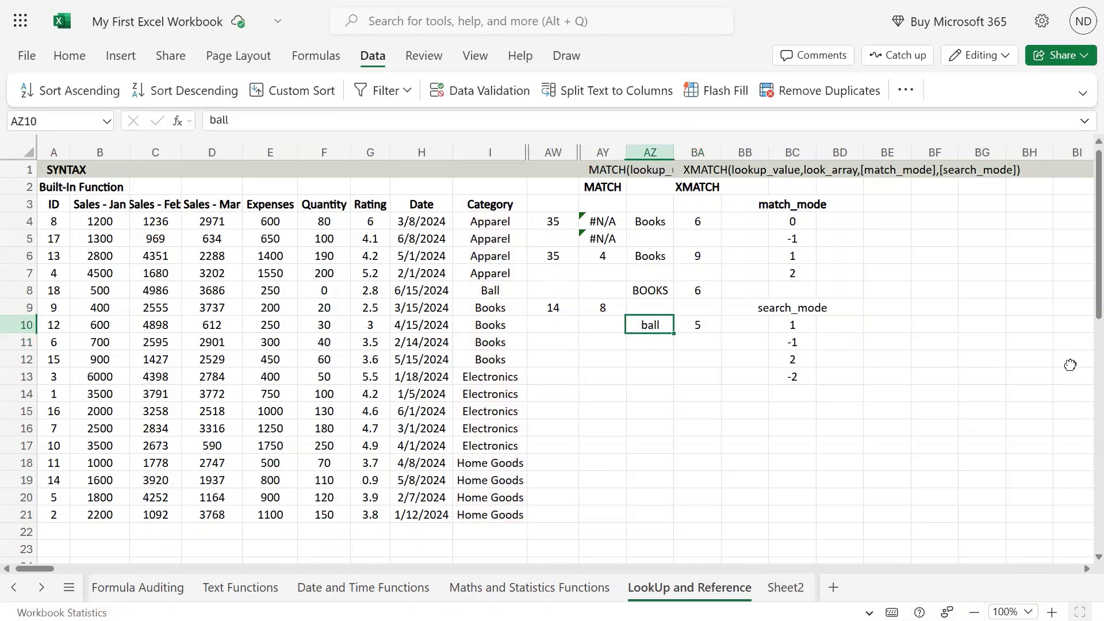
{"action": "key", "text": "Right"}
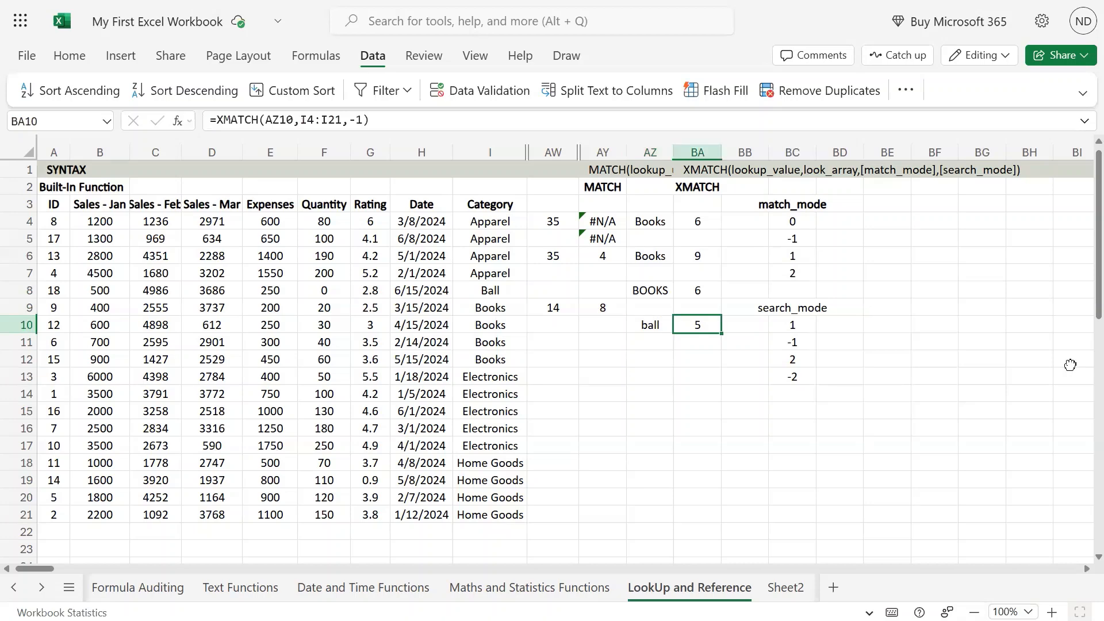
{"action": "key", "text": "F2"}
{"action": "key", "text": "Left"}
{"action": "key", "text": "Left"}
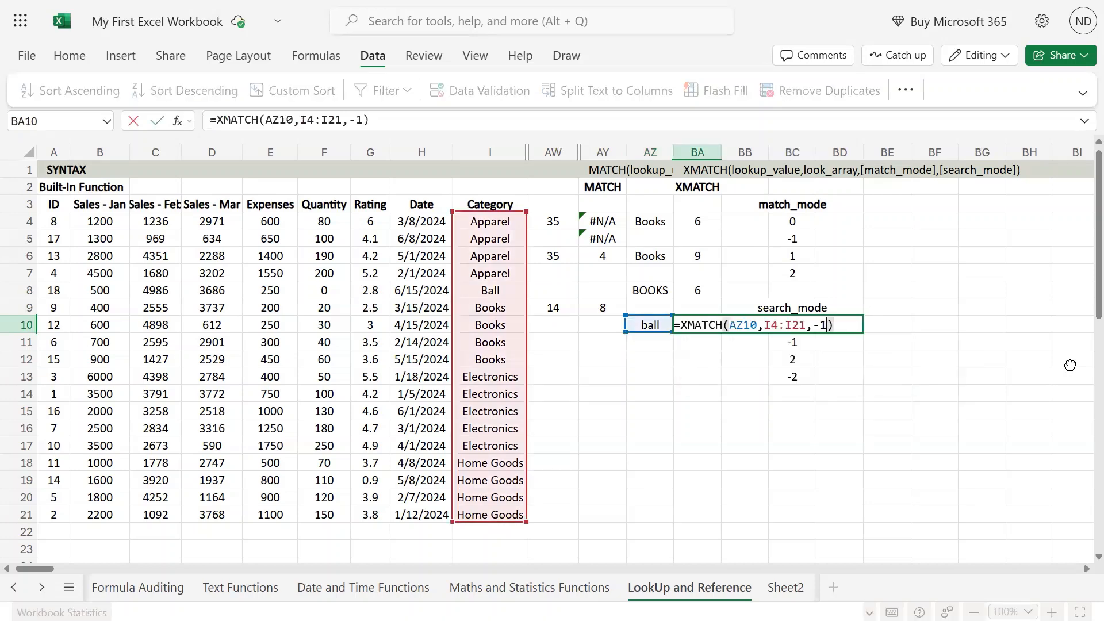
{"action": "key", "text": "Escape"}
{"action": "key", "text": "Escape"}
Step: Replace the lookup value in AZ10 with babb
{"action": "key", "text": "Left"}
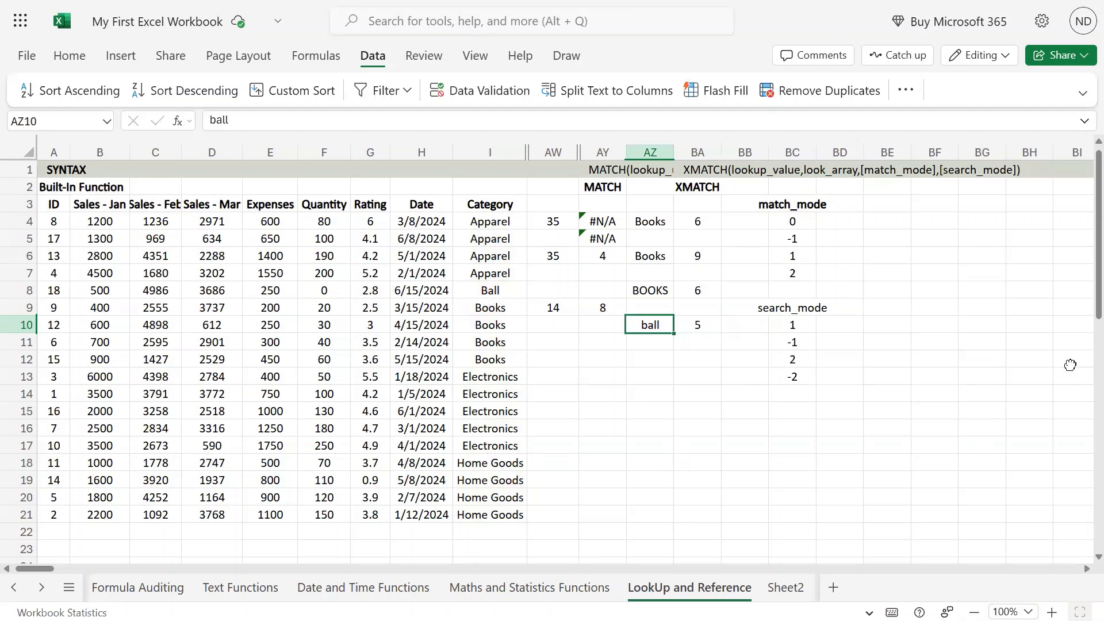
{"action": "type", "text": "ba11"}
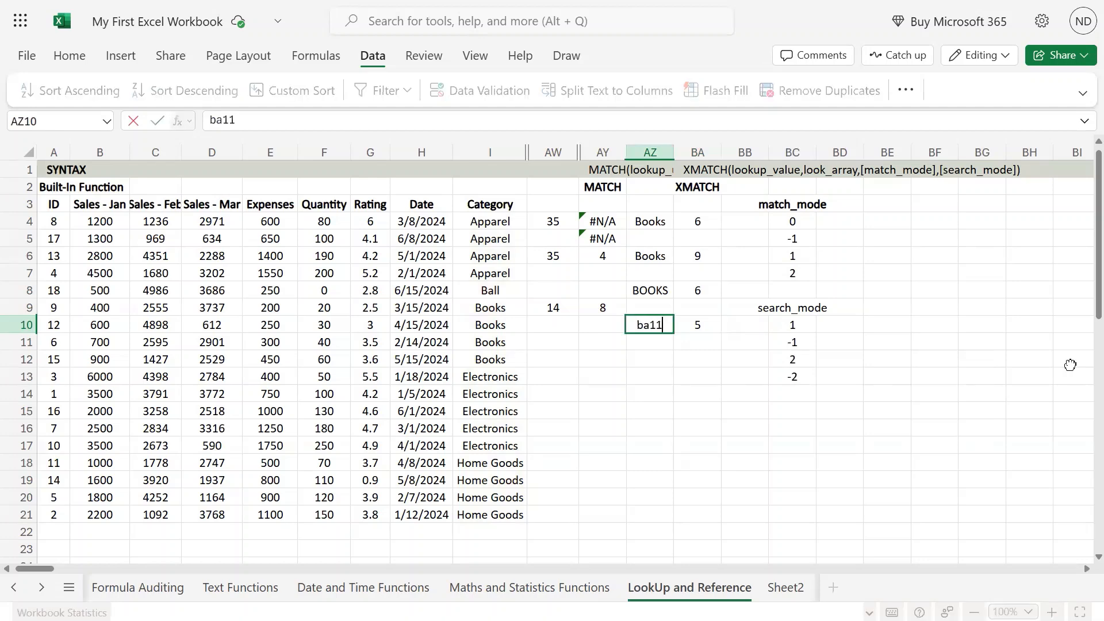
{"action": "key", "text": "BackSpace"}
{"action": "key", "text": "BackSpace"}
{"action": "type", "text": "bb"}
{"action": "key", "text": "Return"}
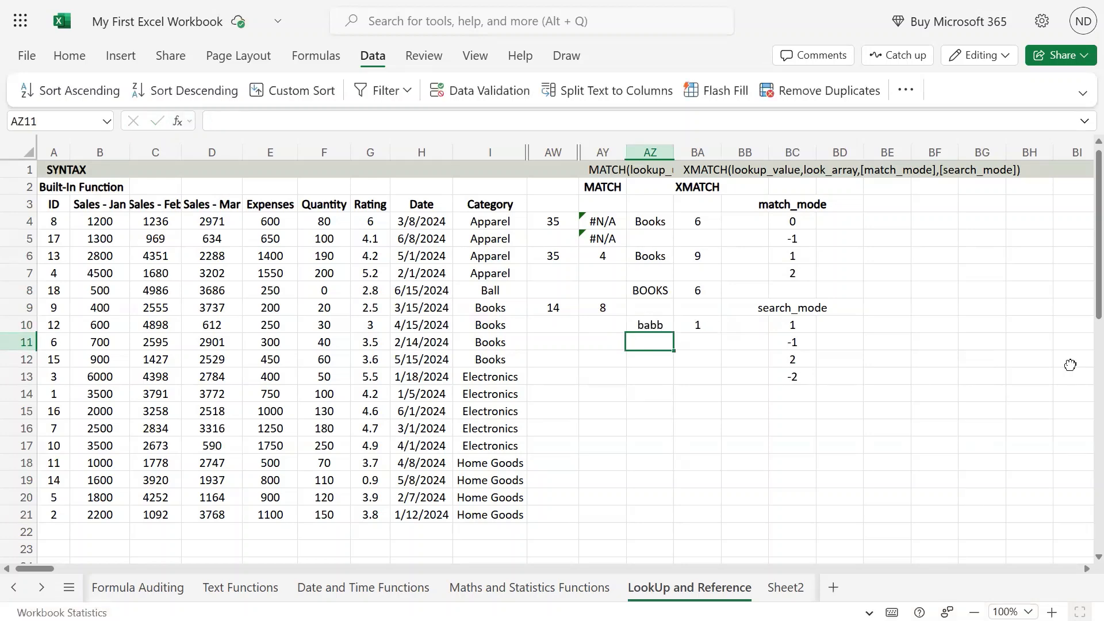
Step: Examine the Apparel and Ball entries in the Category column against the XMATCH result for the AZ10 lookup value
{"action": "key", "text": "Up"}
{"action": "key", "text": "Left"}
{"action": "key", "text": "Left"}
{"action": "key", "text": "Left"}
{"action": "key", "text": "Up"}
{"action": "key", "text": "Up"}
{"action": "key", "text": "Up"}
{"action": "key", "text": "Up"}
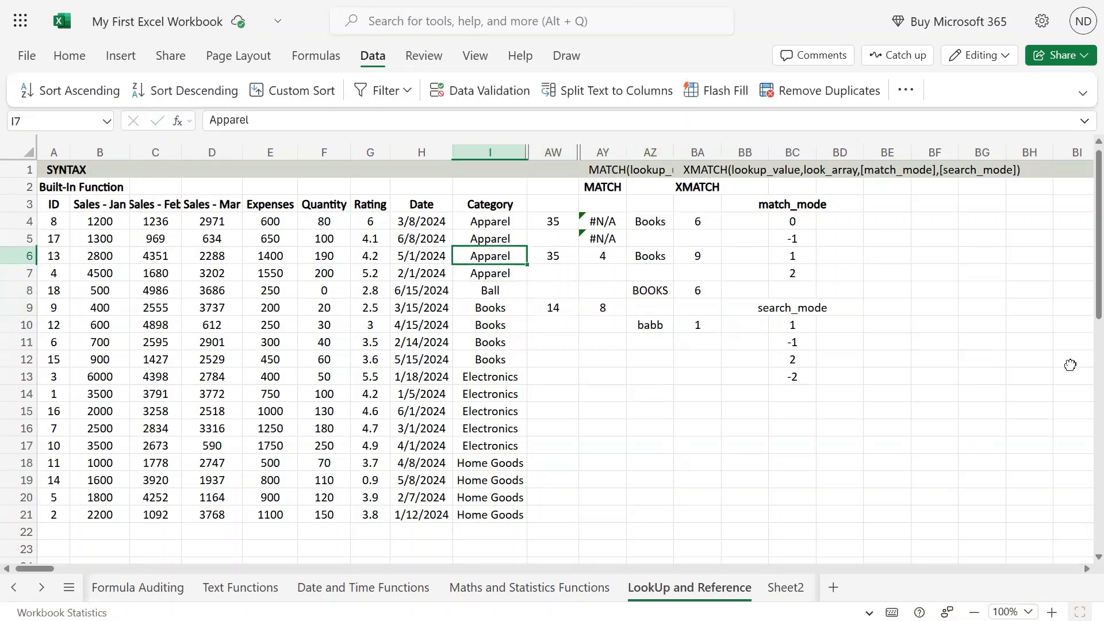
{"action": "key", "text": "Up"}
{"action": "key", "text": "Up"}
{"action": "key", "text": "Down"}
{"action": "key", "text": "Down"}
{"action": "key", "text": "Down"}
{"action": "key", "text": "Down"}
{"action": "key", "text": "Down"}
{"action": "key", "text": "Down"}
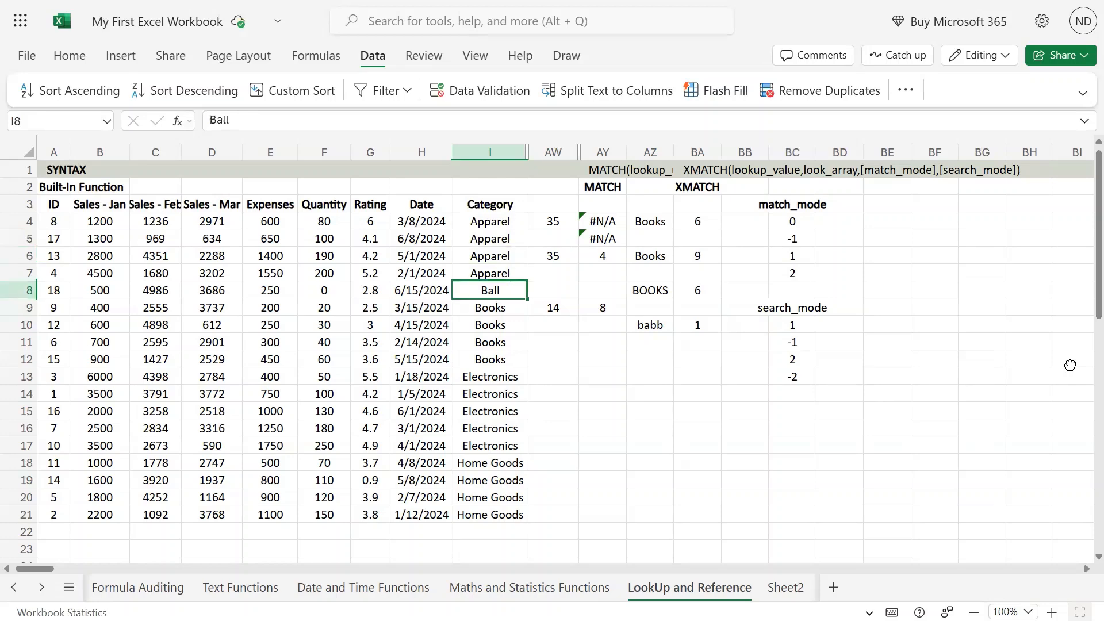
{"action": "key", "text": "Right"}
{"action": "key", "text": "Right"}
{"action": "key", "text": "Left"}
{"action": "key", "text": "Left"}
{"action": "key", "text": "Up"}
{"action": "key", "text": "Up"}
{"action": "key", "text": "Up"}
{"action": "key", "text": "Down"}
{"action": "key", "text": "Down"}
{"action": "key", "text": "Down"}
Step: Change the lookup value in AZ10 to bazz
{"action": "key", "text": "Right"}
{"action": "key", "text": "Right"}
{"action": "key", "text": "Right"}
{"action": "key", "text": "F2"}
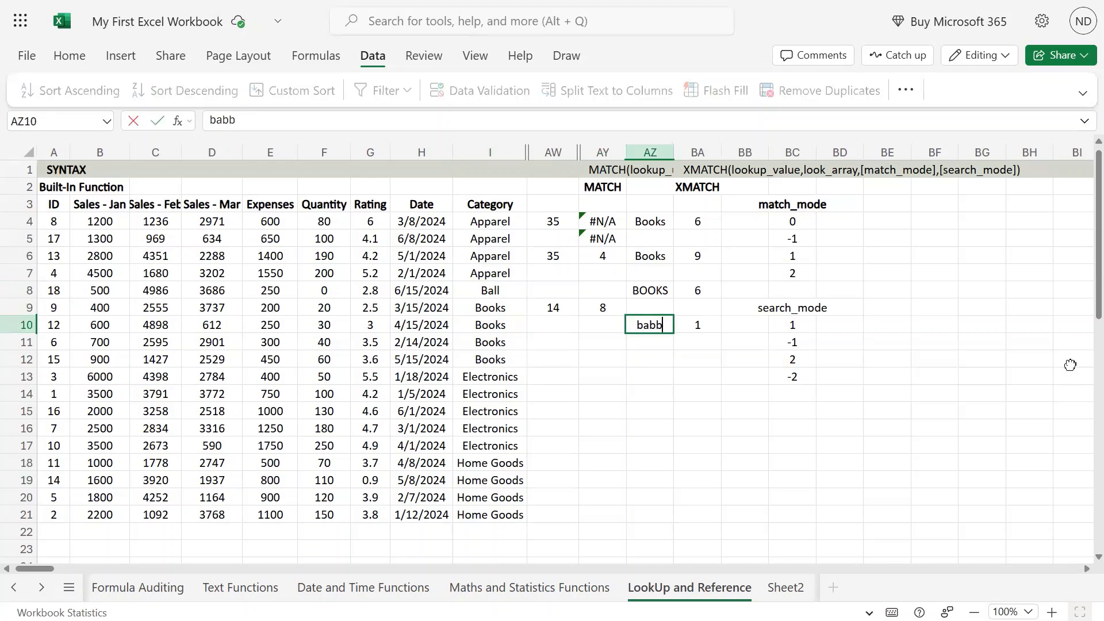
{"action": "key", "text": "BackSpace"}
{"action": "key", "text": "BackSpace"}
{"action": "type", "text": "zz"}
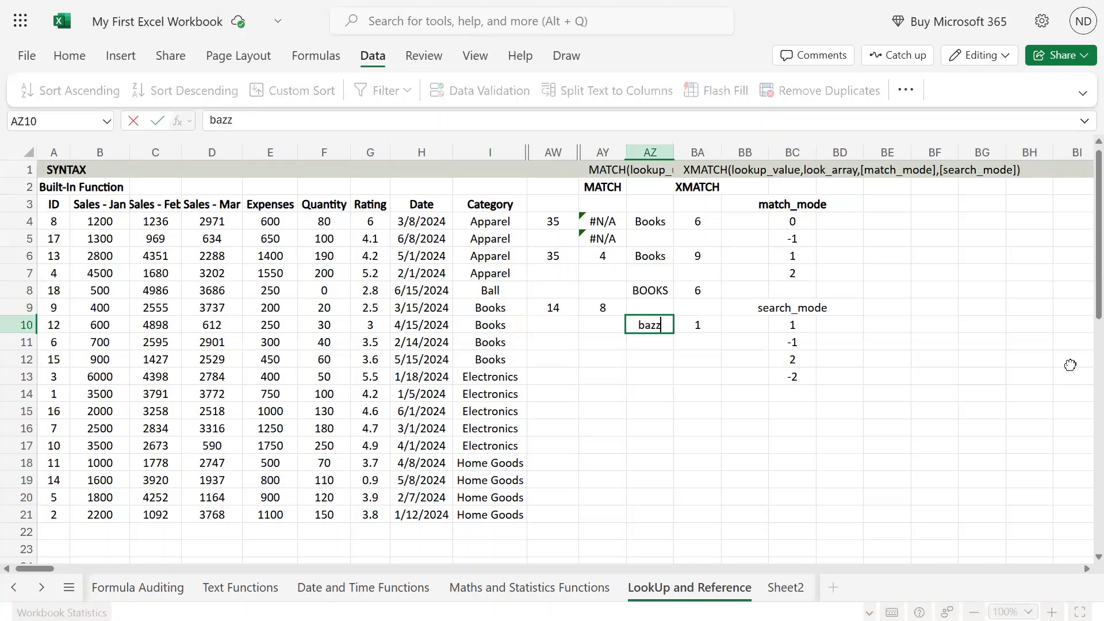
{"action": "key", "text": "Return"}
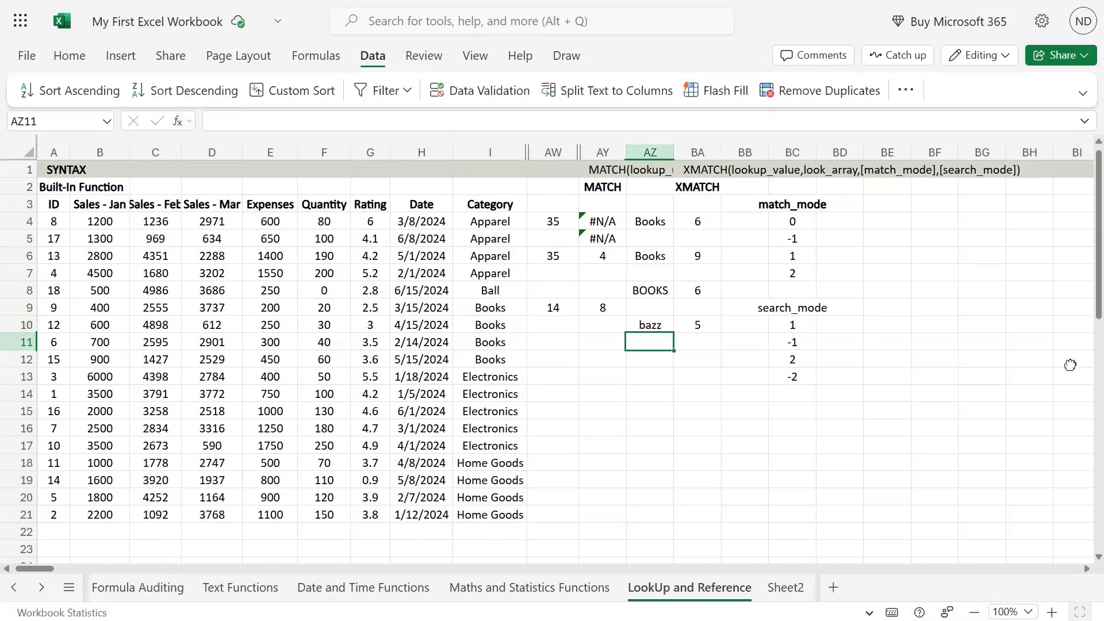
Step: Set the match_mode of the BA10 formula to 1, so it reads =XMATCH(AZ10,I4:I21,1)
{"action": "key", "text": "Up"}
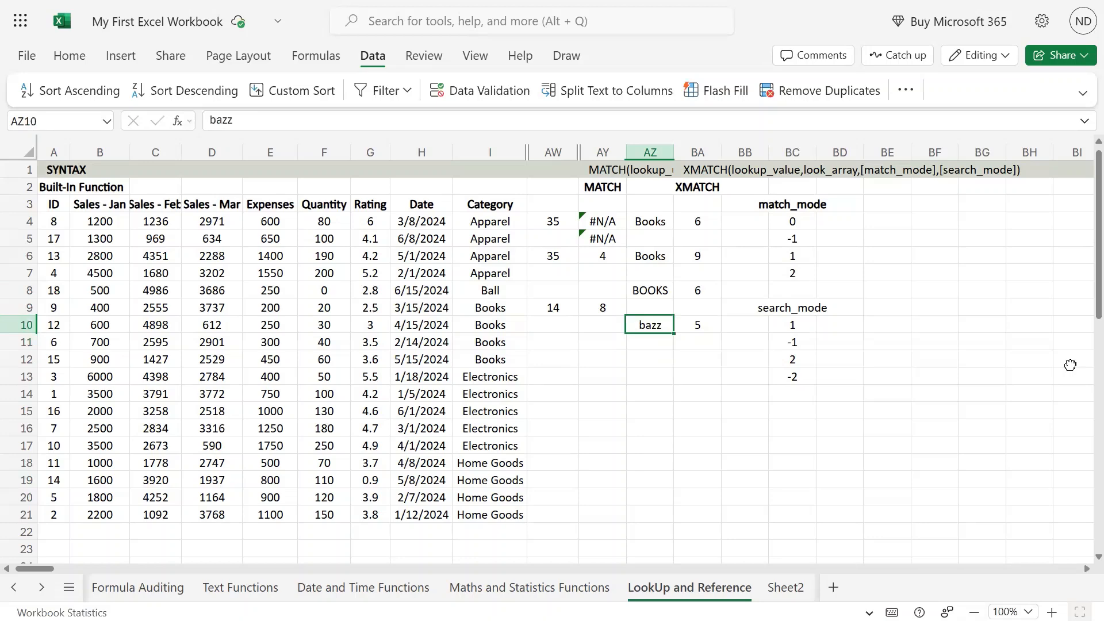
{"action": "key", "text": "Right"}
{"action": "key", "text": "F2"}
{"action": "key", "text": "Left"}
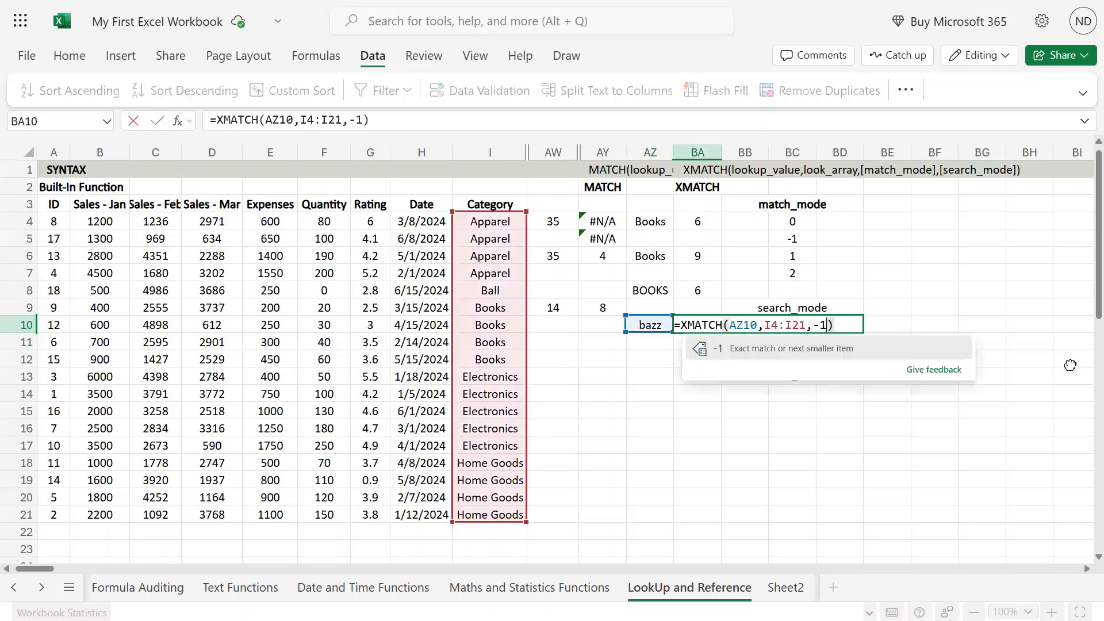
{"action": "key", "text": "BackSpace"}
{"action": "type", "text": "2"}
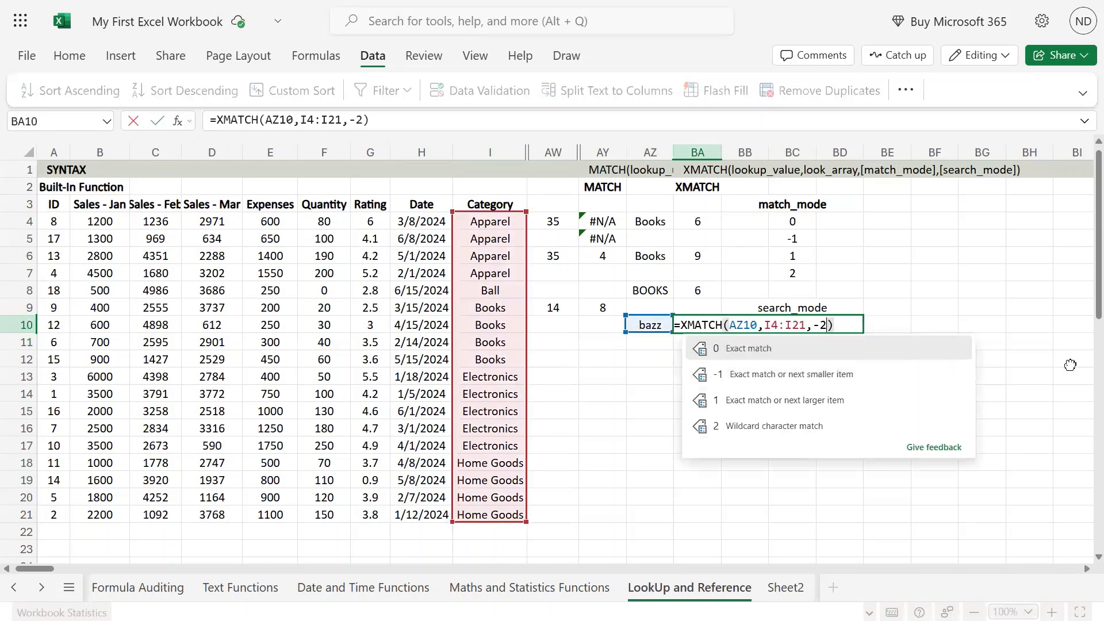
{"action": "key", "text": "BackSpace"}
{"action": "key", "text": "BackSpace"}
{"action": "type", "text": "0"}
{"action": "key", "text": "Return"}
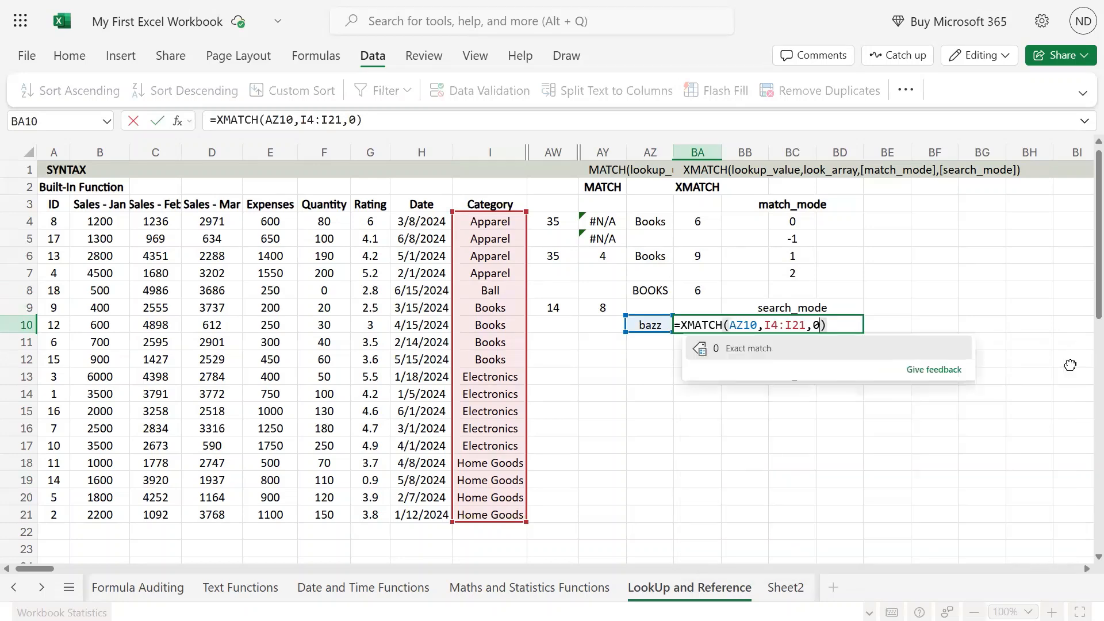
{"action": "key", "text": "BackSpace"}
{"action": "type", "text": "1"}
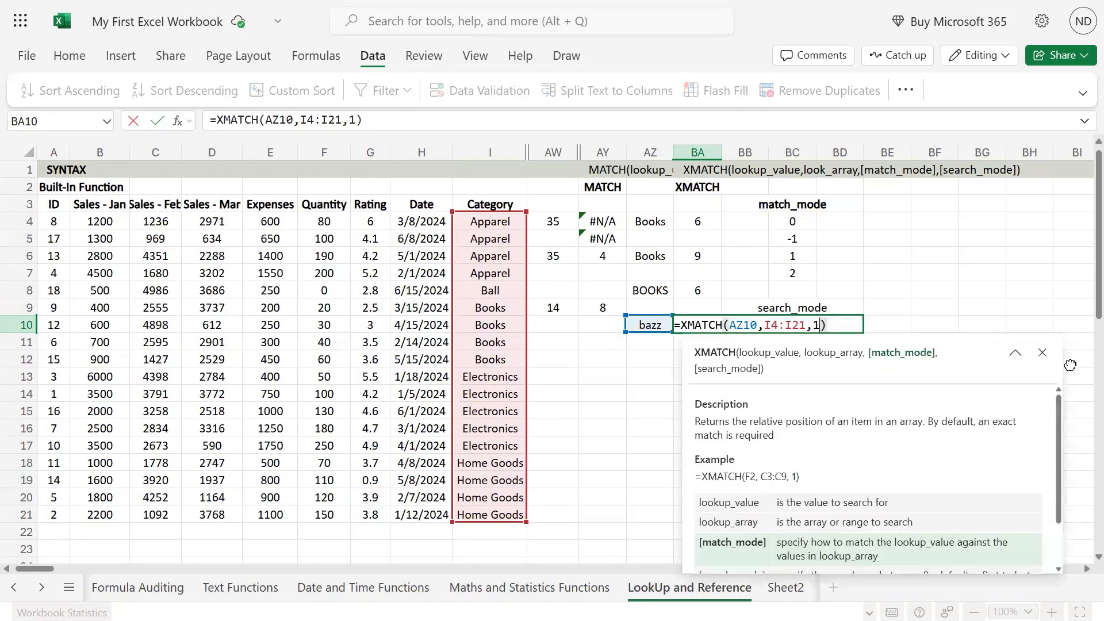
{"action": "key", "text": "Return"}
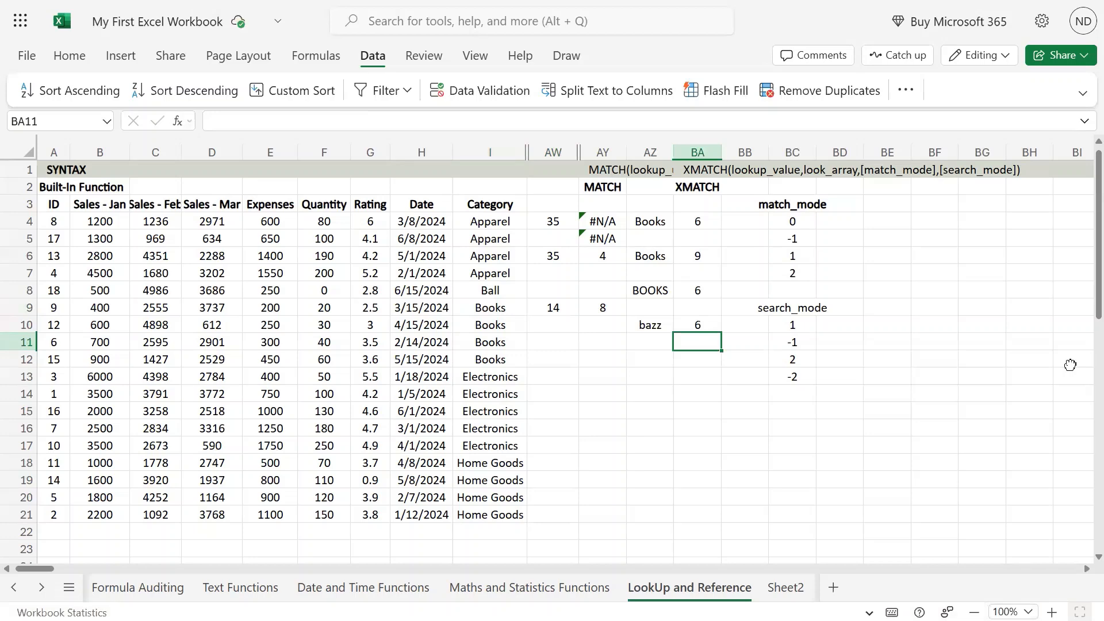
Step: Examine the first Books entry in the Category column against the XMATCH result in BA10
{"action": "key", "text": "Left"}
{"action": "key", "text": "Left"}
{"action": "key", "text": "Up"}
{"action": "key", "text": "Left"}
{"action": "key", "text": "Left"}
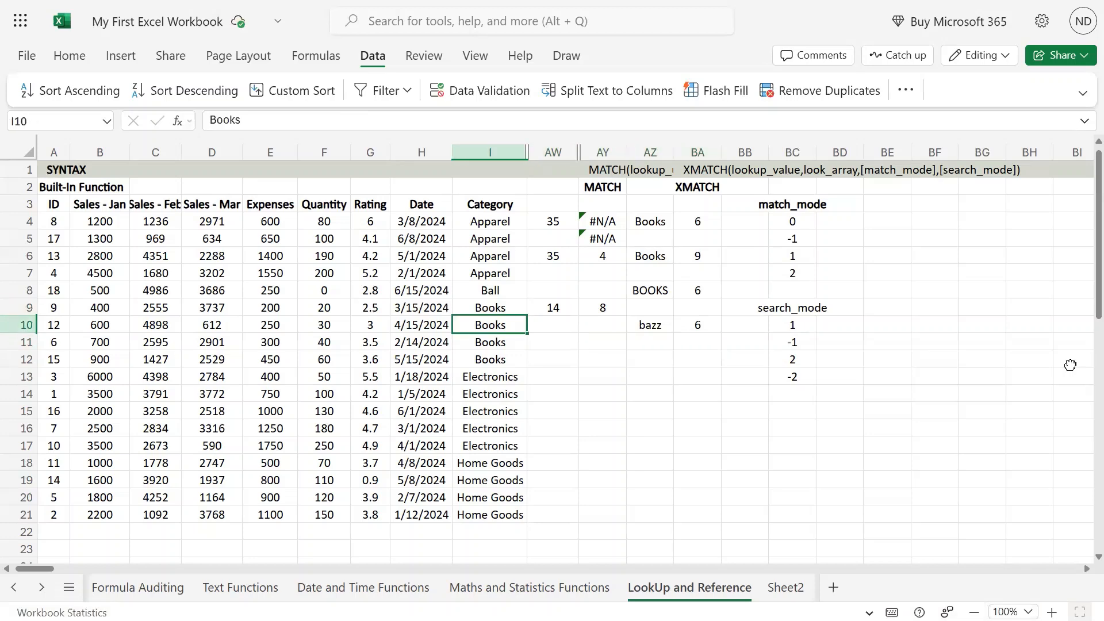
{"action": "key", "text": "Up"}
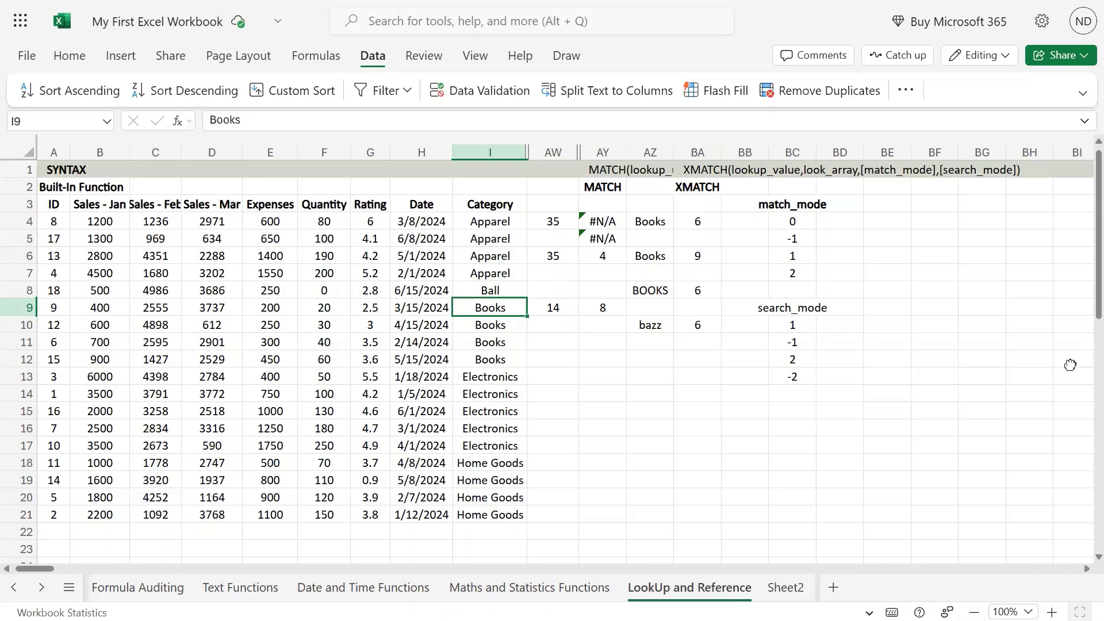
{"action": "key", "text": "Right"}
{"action": "key", "text": "Right"}
{"action": "key", "text": "Right"}
{"action": "key", "text": "Down"}
{"action": "key", "text": "Right"}
{"action": "key", "text": "F2"}
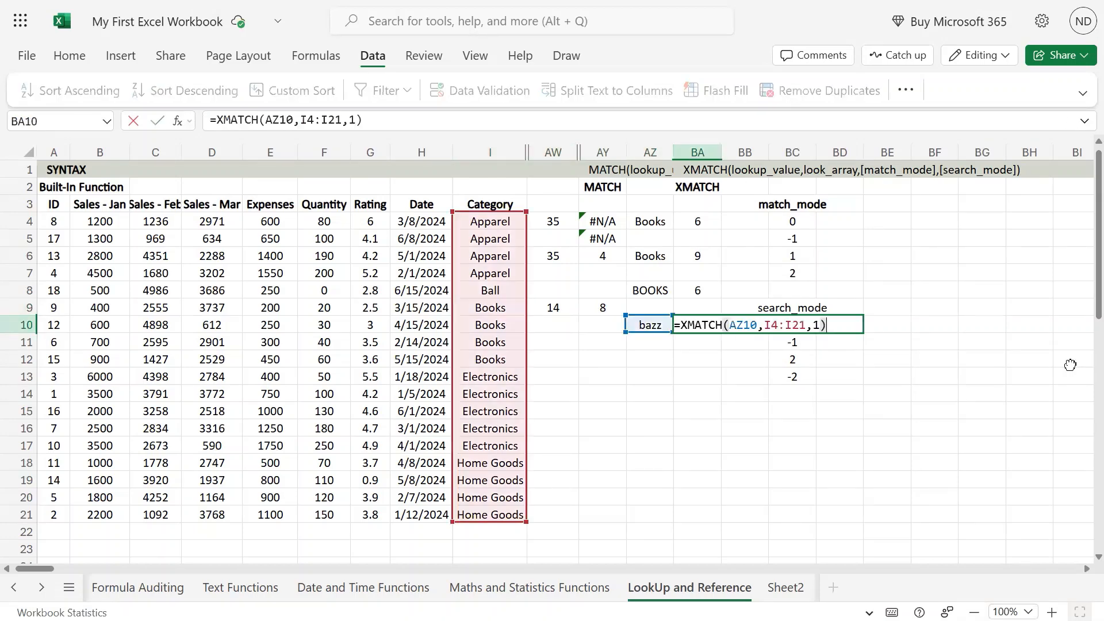
{"action": "key", "text": "Left"}
{"action": "key", "text": "Left"}
{"action": "type", "text": "-"}
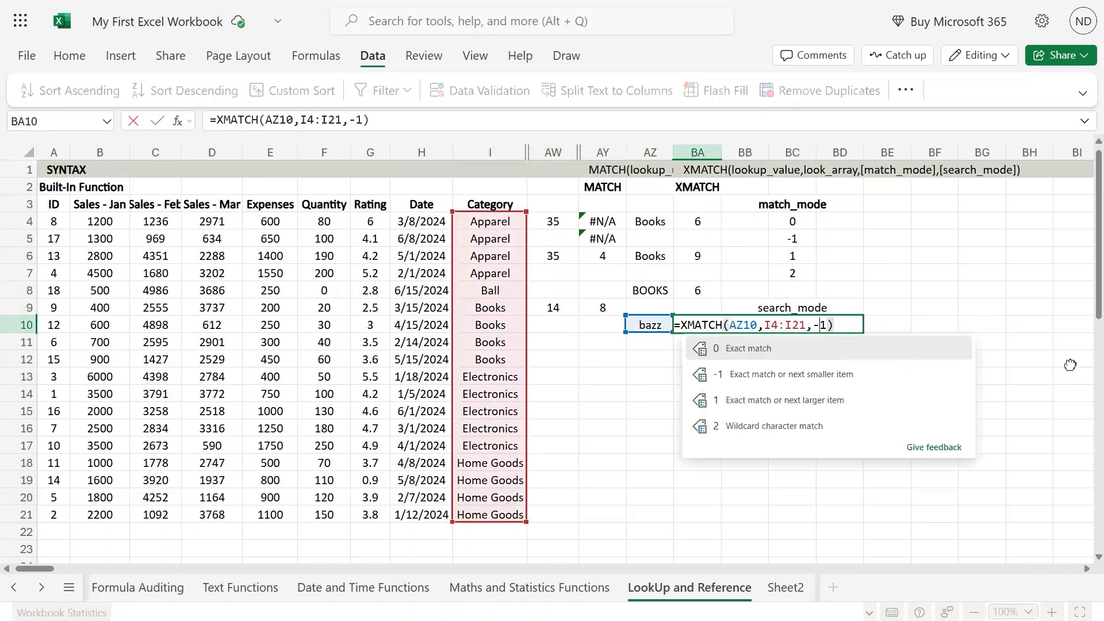
{"action": "key", "text": "Return"}
{"action": "key", "text": "Escape"}
{"action": "key", "text": "Escape"}
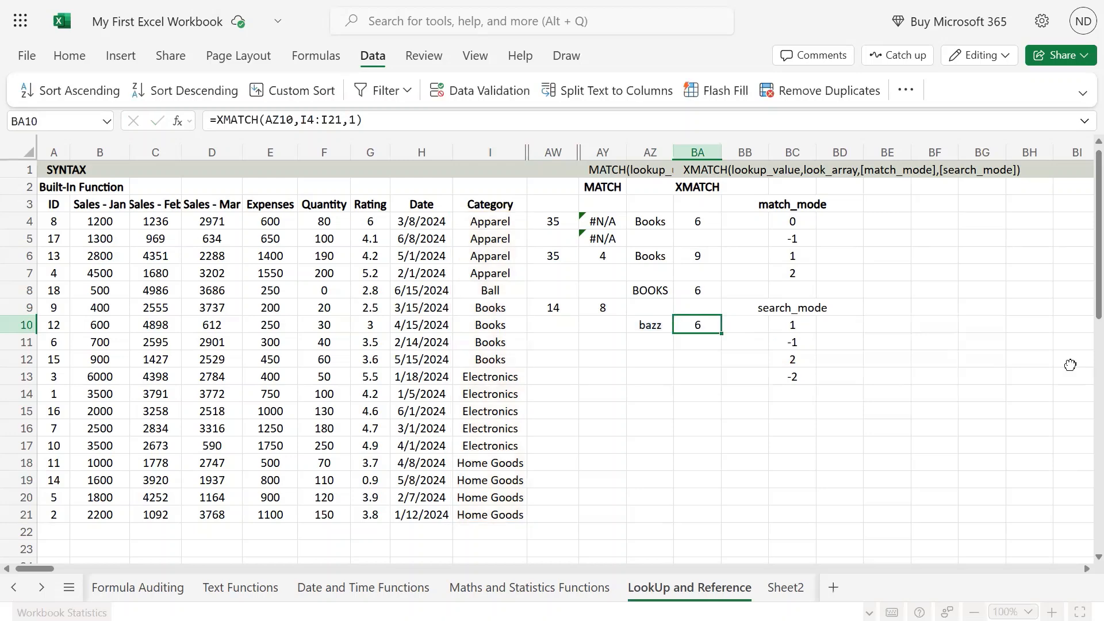
Step: Move the lookup array of the BA10 formula to the Quantity column, so it reads =XMATCH(AZ10,F4:F21,1)
{"action": "key", "text": "Left"}
{"action": "key", "text": "Right"}
{"action": "key", "text": "F2"}
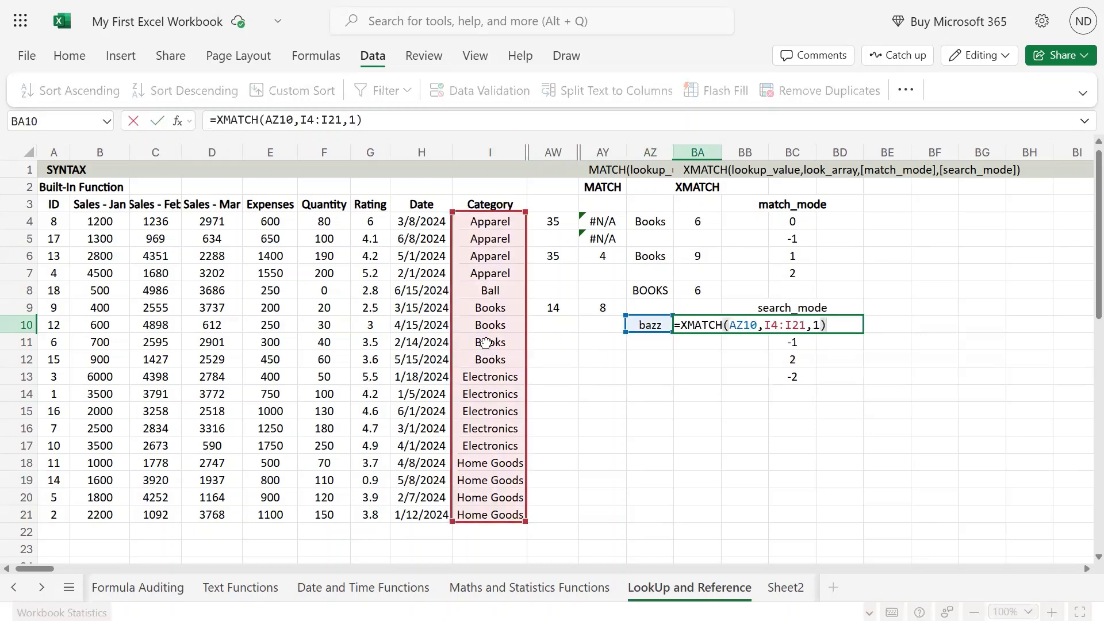
{"action": "left_click_drag", "start_coordinate": [454, 345], "coordinate": [343, 343]}
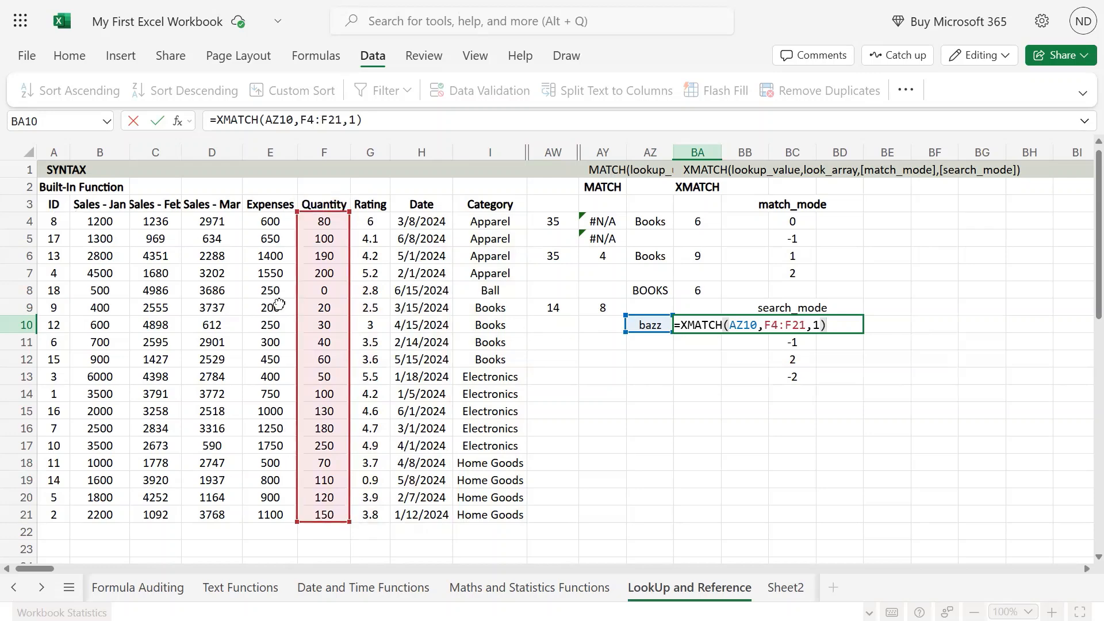
{"action": "key", "text": "Return"}
Step: Sort the data table A3:I21 by Quantity cell values in ascending order, keeping the header row
{"action": "left_click_drag", "start_coordinate": [54, 204], "coordinate": [156, 239]}
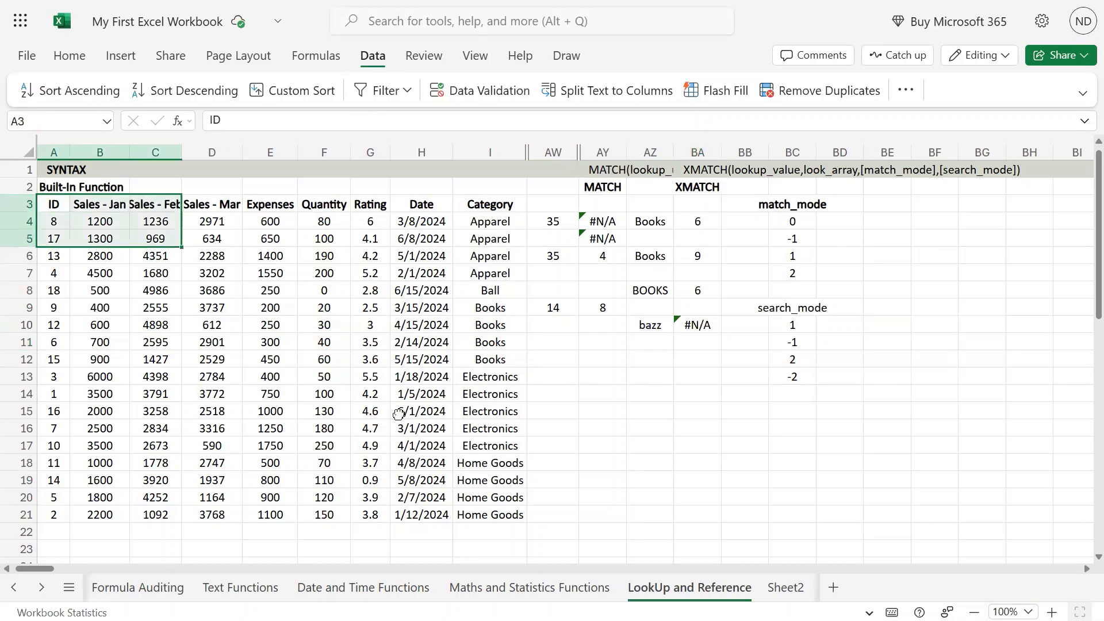
{"action": "left_click_drag", "start_coordinate": [399, 414], "coordinate": [493, 516]}
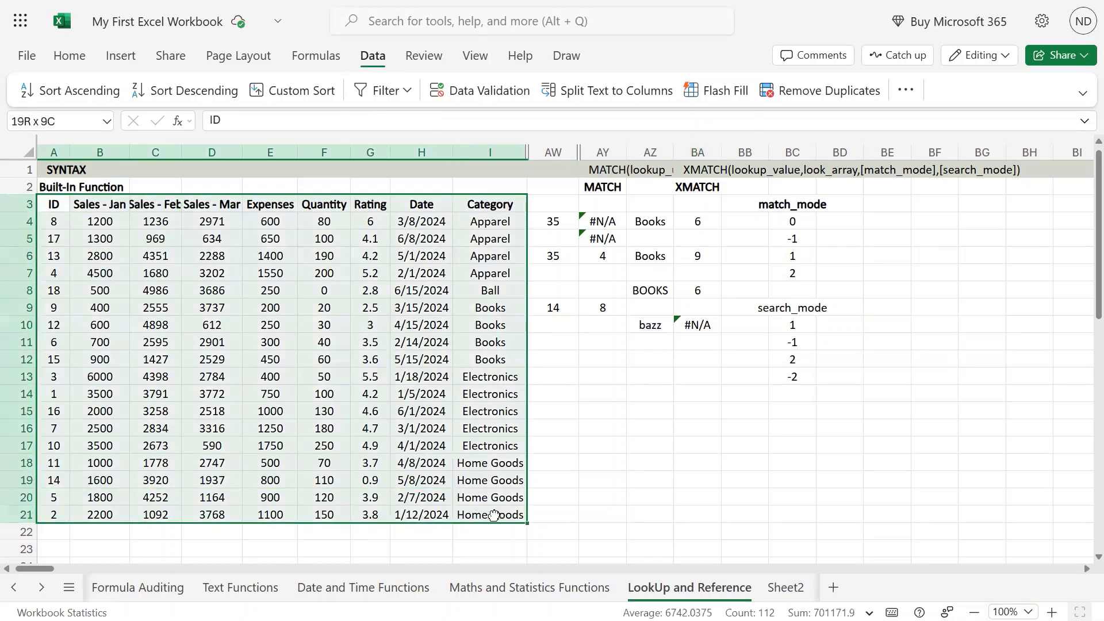
{"action": "left_click", "coordinate": [286, 93]}
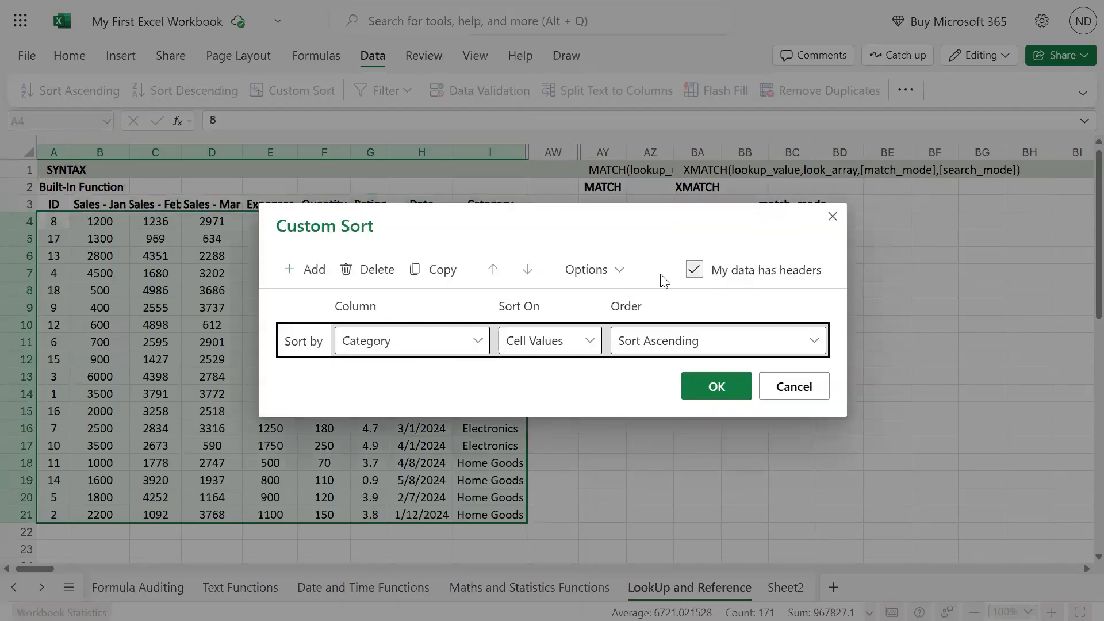
{"action": "left_click", "coordinate": [476, 341]}
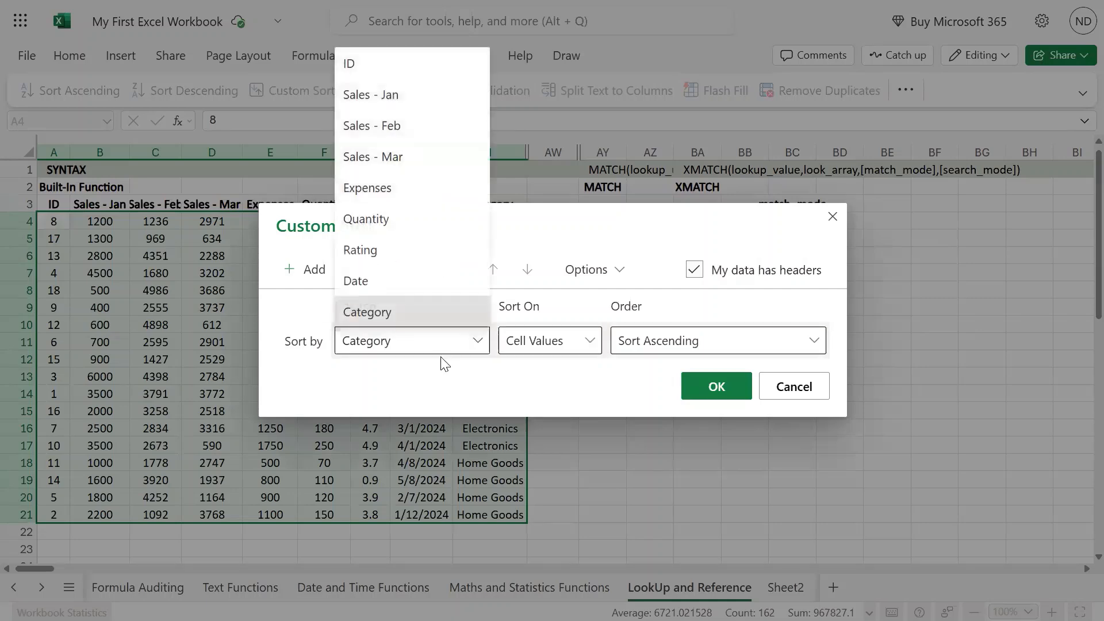
{"action": "left_click", "coordinate": [404, 221]}
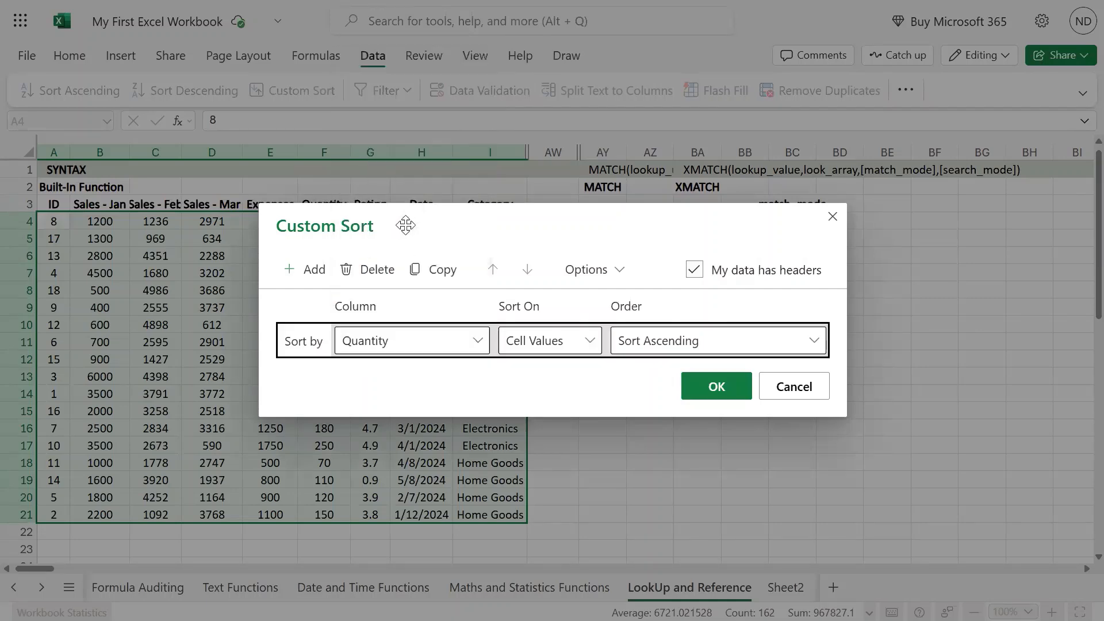
{"action": "left_click", "coordinate": [687, 385]}
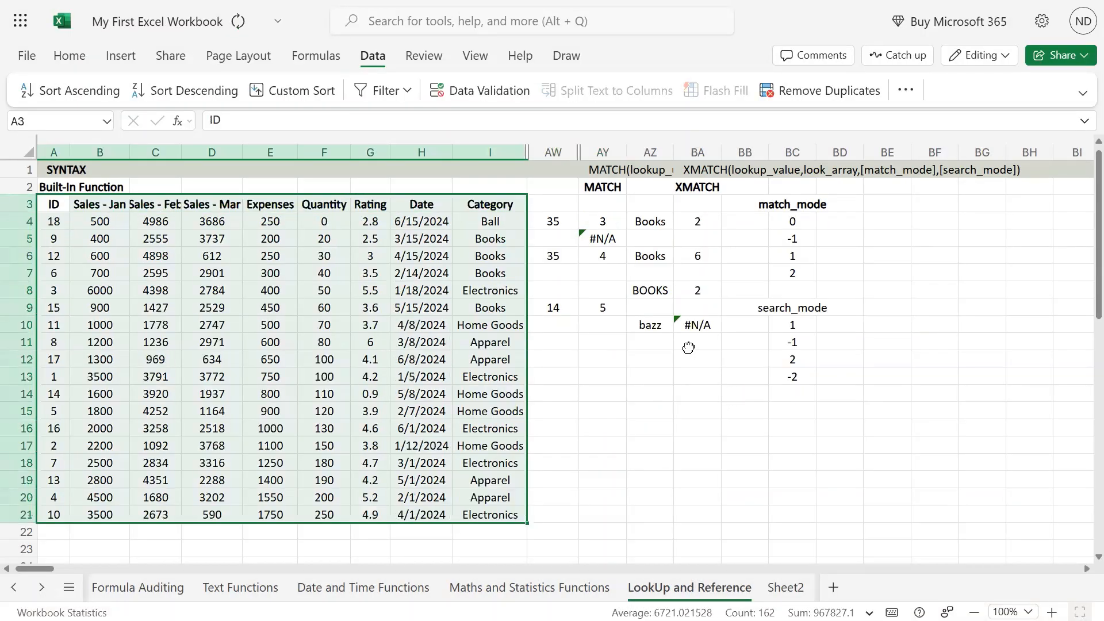
Step: Replace the lookup value in AZ10 with 50
{"action": "left_click", "coordinate": [661, 326]}
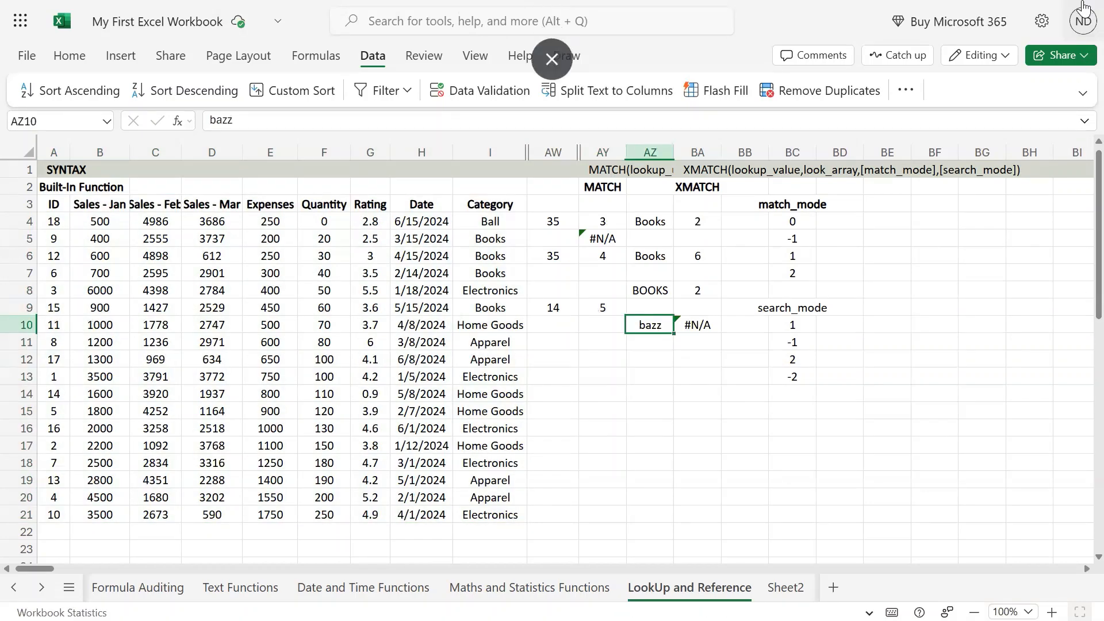
{"action": "type", "text": "50"}
{"action": "key", "text": "Return"}
Step: Highlight the first five Quantity values, F4:F8, to check the position XMATCH gives for the lookup value
{"action": "key", "text": "Up"}
{"action": "key", "text": "Left"}
{"action": "key", "text": "Left"}
{"action": "key", "text": "Left"}
{"action": "key", "text": "Left"}
{"action": "key", "text": "Left"}
{"action": "key", "text": "Left"}
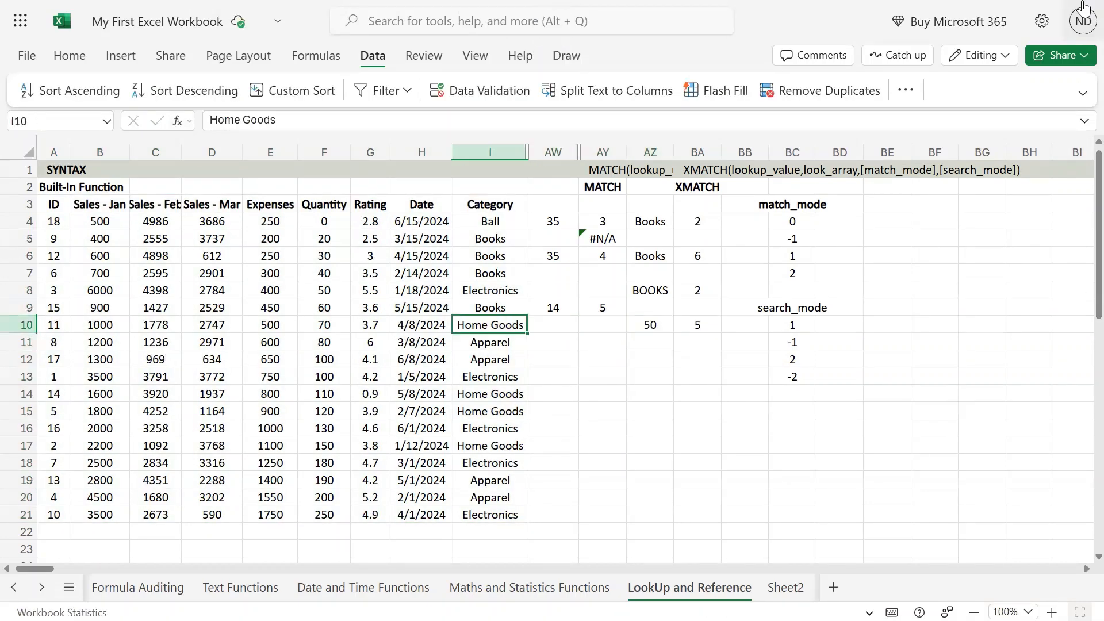
{"action": "key", "text": "Up"}
{"action": "key", "text": "Up"}
{"action": "key", "text": "Up"}
{"action": "key", "text": "Up"}
{"action": "key", "text": "Up"}
{"action": "key", "text": "Up"}
{"action": "key", "text": "shift+Down"}
{"action": "key", "text": "shift+Down"}
{"action": "key", "text": "shift+Down"}
{"action": "key", "text": "shift+Down"}
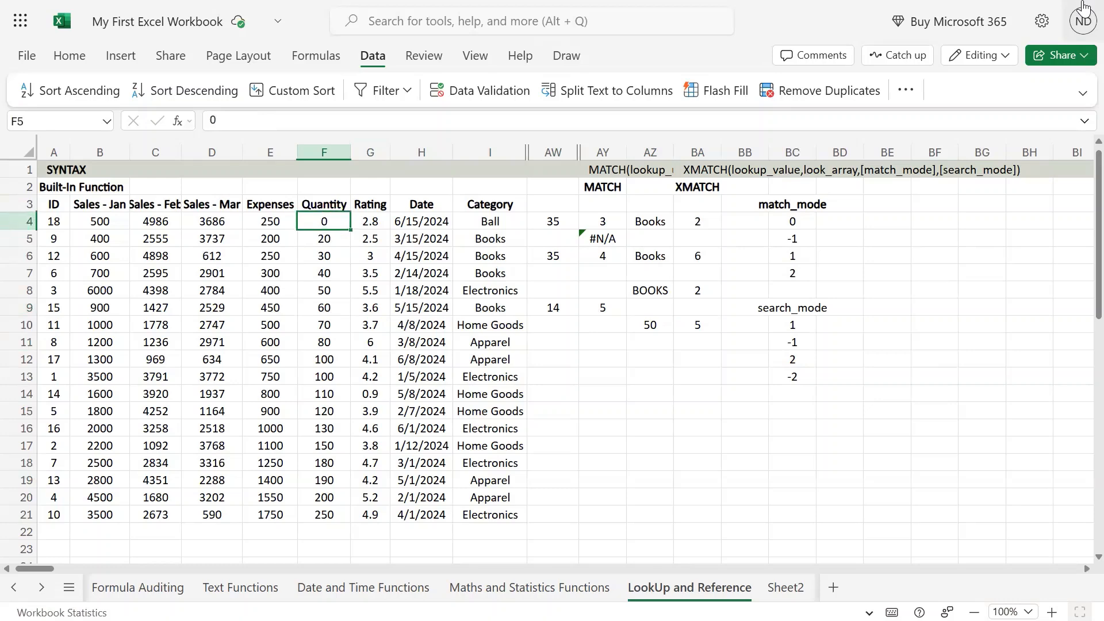
Step: Set the lookup value in AZ10 to 55
{"action": "key", "text": "Right"}
{"action": "key", "text": "Right"}
{"action": "key", "text": "Right"}
{"action": "key", "text": "Right"}
{"action": "key", "text": "Right"}
{"action": "key", "text": "Right"}
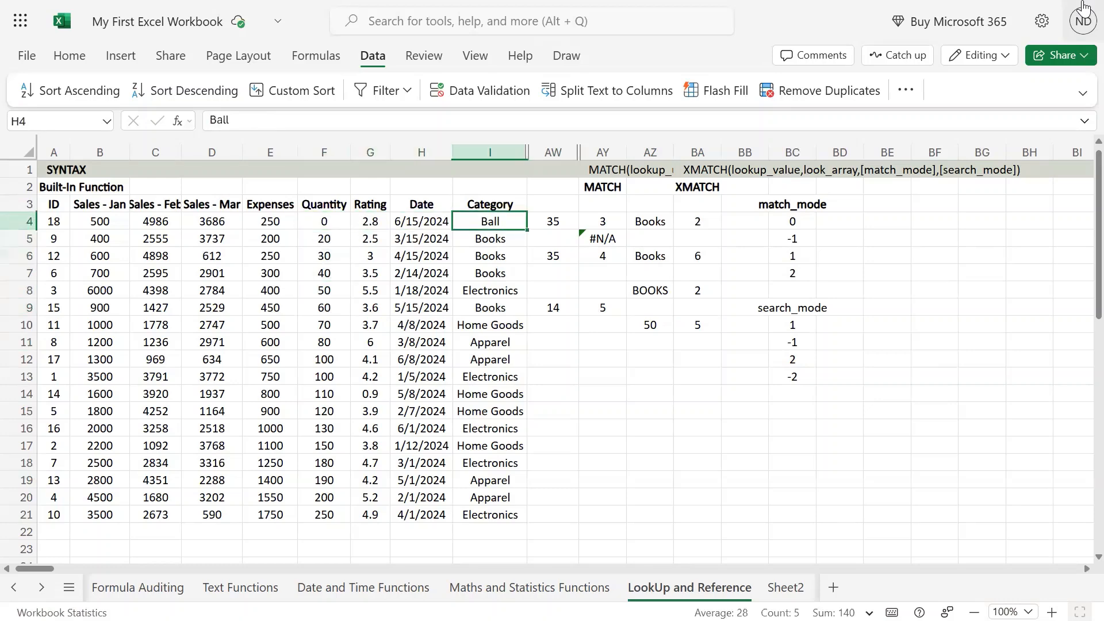
{"action": "key", "text": "Down"}
{"action": "key", "text": "Down"}
{"action": "key", "text": "Down"}
{"action": "key", "text": "Down"}
{"action": "key", "text": "Down"}
{"action": "key", "text": "Down"}
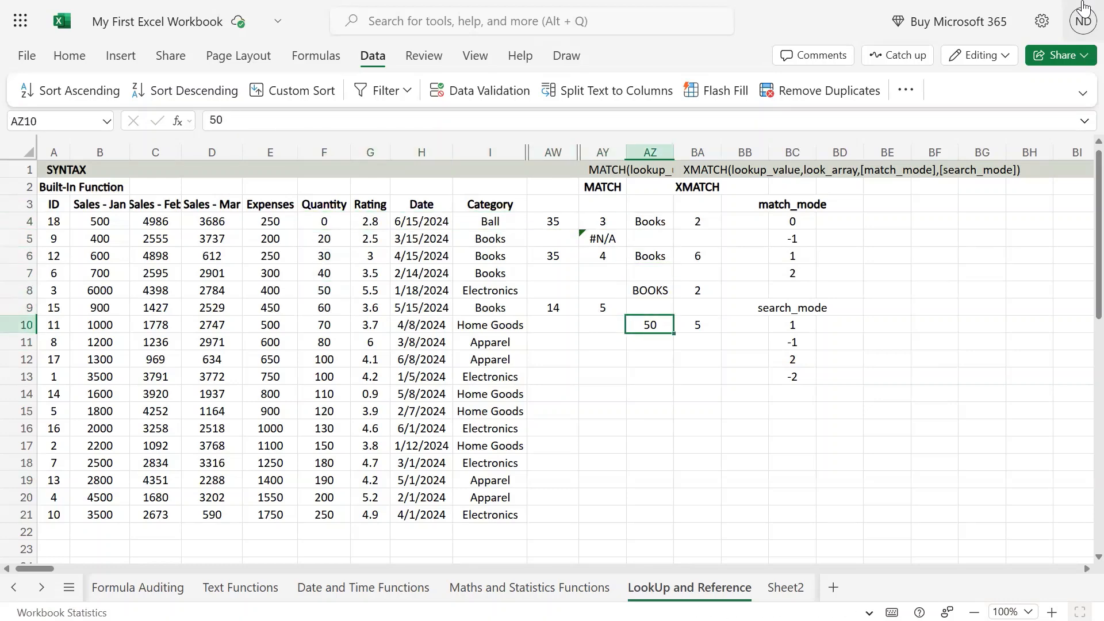
{"action": "type", "text": "55"}
{"action": "key", "text": "Return"}
Step: Inspect the lookup array and match_mode arguments of the XMATCH formula in BA10 without changing them
{"action": "key", "text": "Up"}
{"action": "key", "text": "Right"}
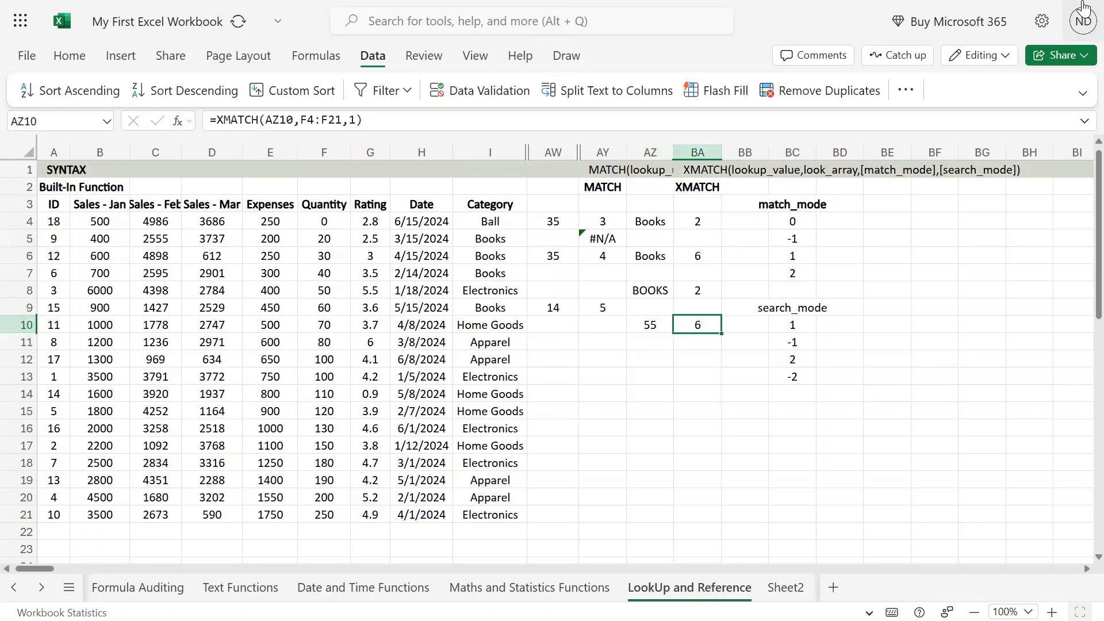
{"action": "key", "text": "F2"}
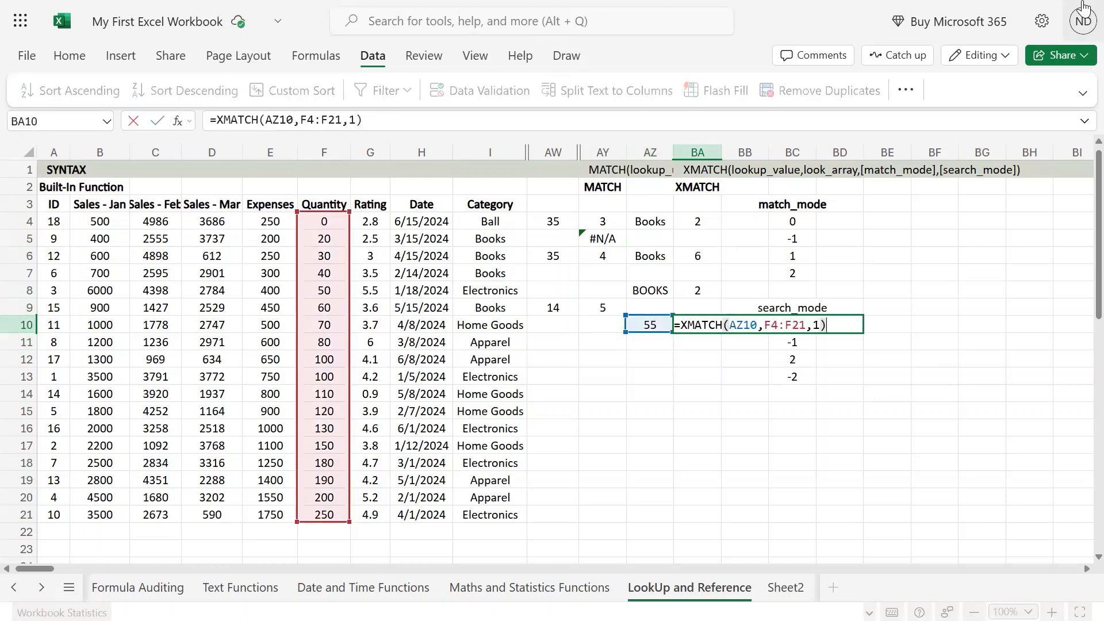
{"action": "key", "text": "Escape"}
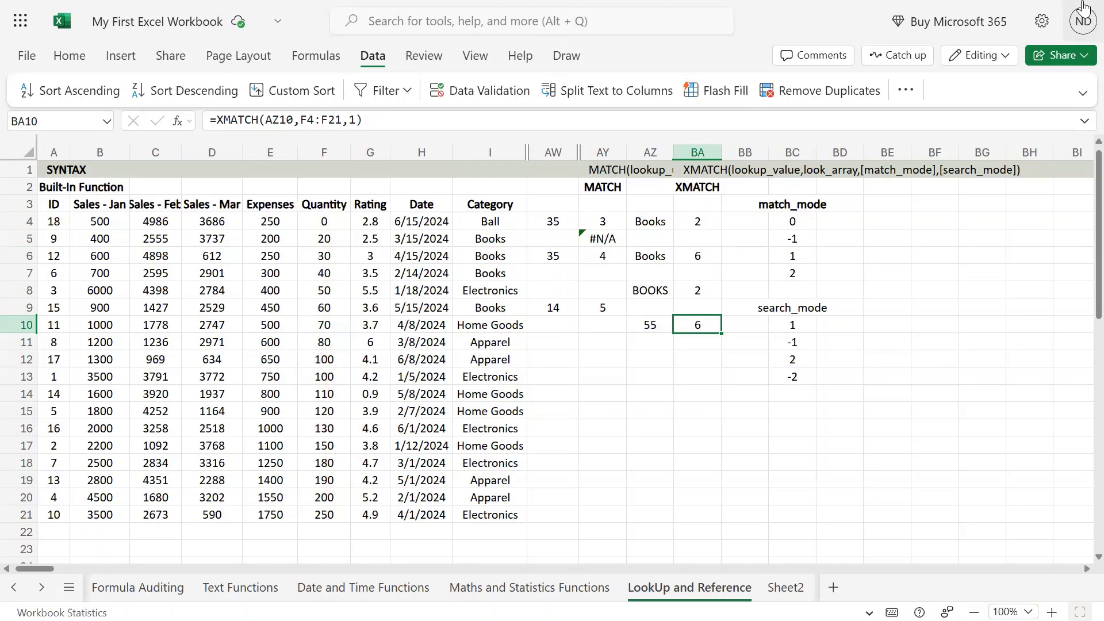
Step: Highlight the neighbouring Quantity values in F8:F9 to compare them with the lookup value in AZ10
{"action": "key", "text": "Left"}
{"action": "key", "text": "Left"}
{"action": "key", "text": "Left"}
{"action": "key", "text": "Left"}
{"action": "key", "text": "Left"}
{"action": "key", "text": "Left"}
{"action": "key", "text": "Left"}
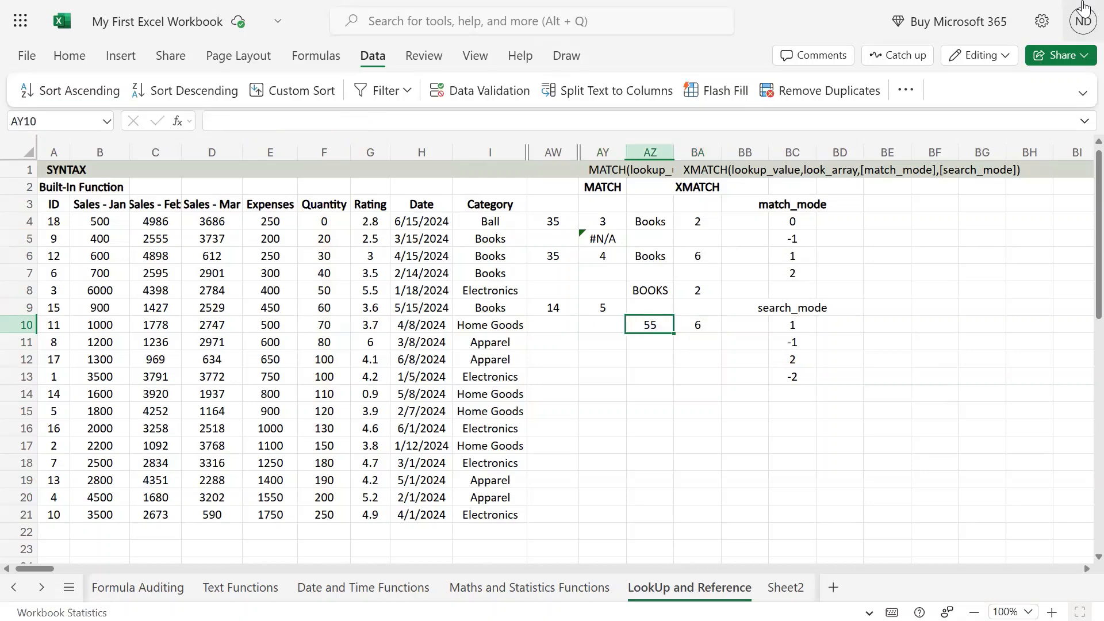
{"action": "key", "text": "Up"}
{"action": "key", "text": "Up"}
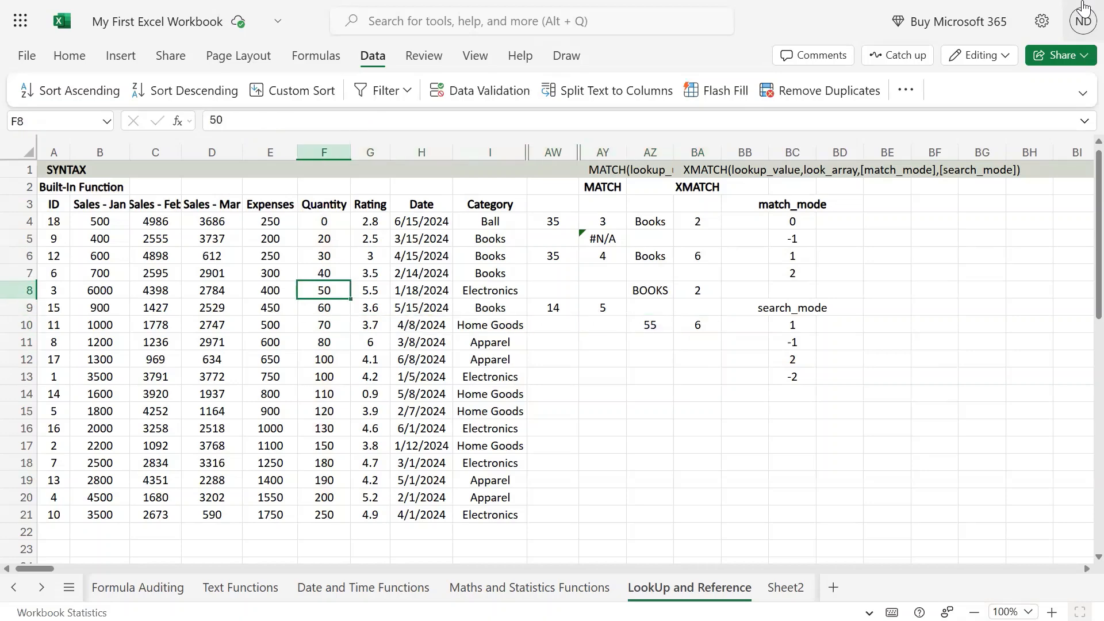
{"action": "key", "text": "shift+Down"}
{"action": "key", "text": "Right"}
{"action": "key", "text": "Right"}
{"action": "key", "text": "Right"}
{"action": "key", "text": "Right"}
{"action": "key", "text": "Right"}
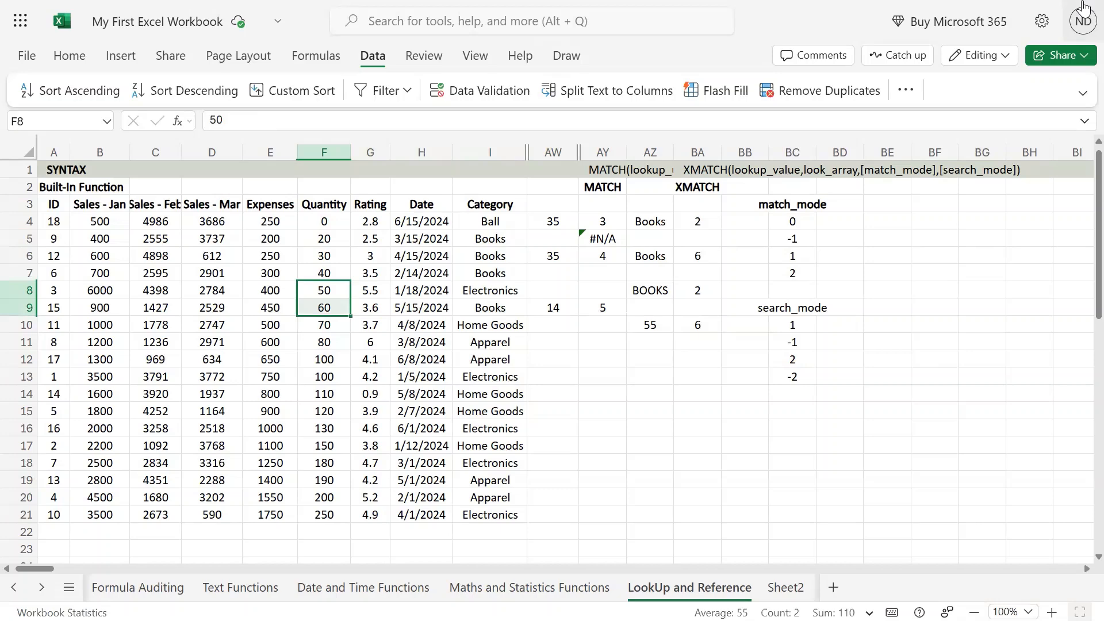
Step: Inspect the match_mode argument of the XMATCH formula in BA10 without changing it
{"action": "key", "text": "Right"}
{"action": "key", "text": "Down"}
{"action": "key", "text": "Down"}
{"action": "key", "text": "Right"}
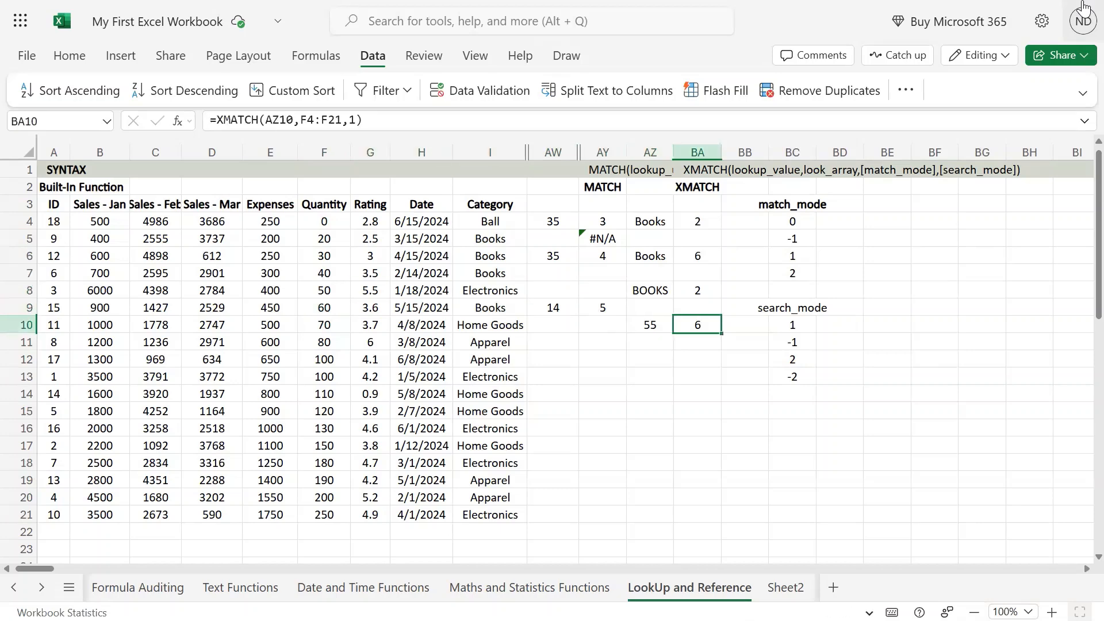
{"action": "key", "text": "F2"}
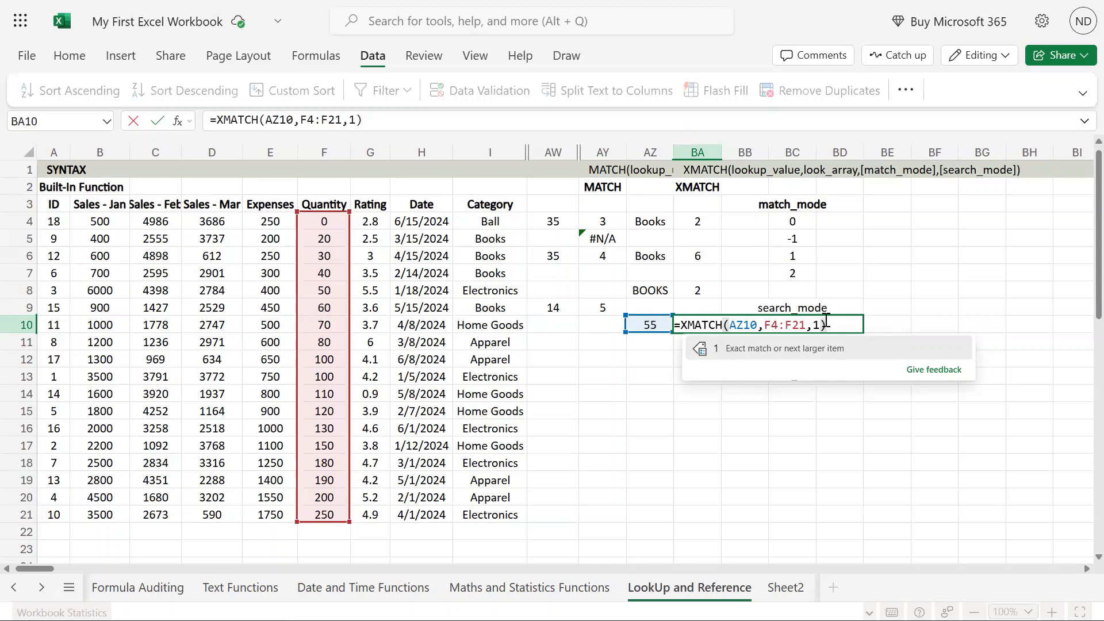
{"action": "left_click", "coordinate": [753, 434]}
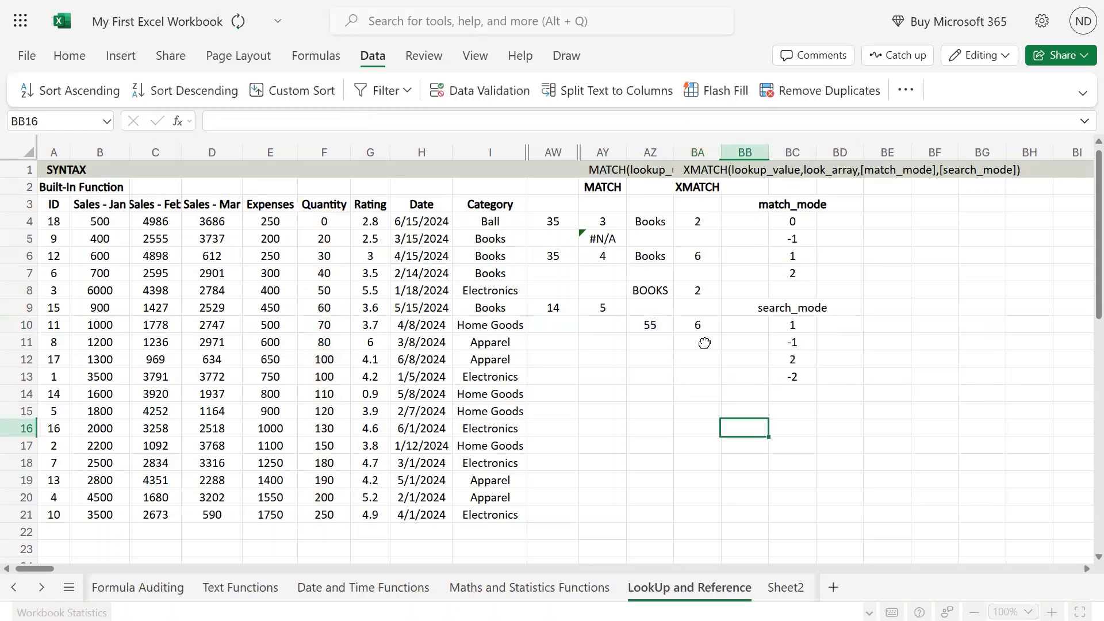
Step: Copy the XMATCH formula text from BA10 into BA11, keeping its references to AZ10 and F4:F21
{"action": "left_click_drag", "start_coordinate": [702, 312], "coordinate": [702, 321]}
{"action": "left_click", "coordinate": [702, 321]}
{"action": "key", "text": "F2"}
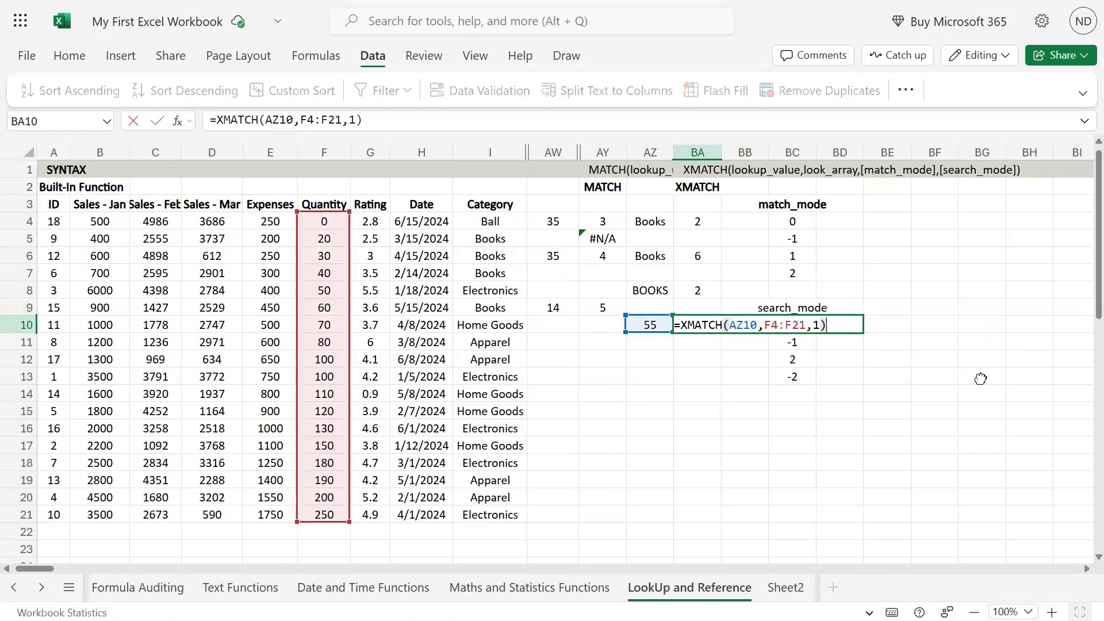
{"action": "key", "text": "ctrl+a"}
{"action": "key", "text": "ctrl+c"}
{"action": "key", "text": "Return"}
{"action": "key", "text": "F2"}
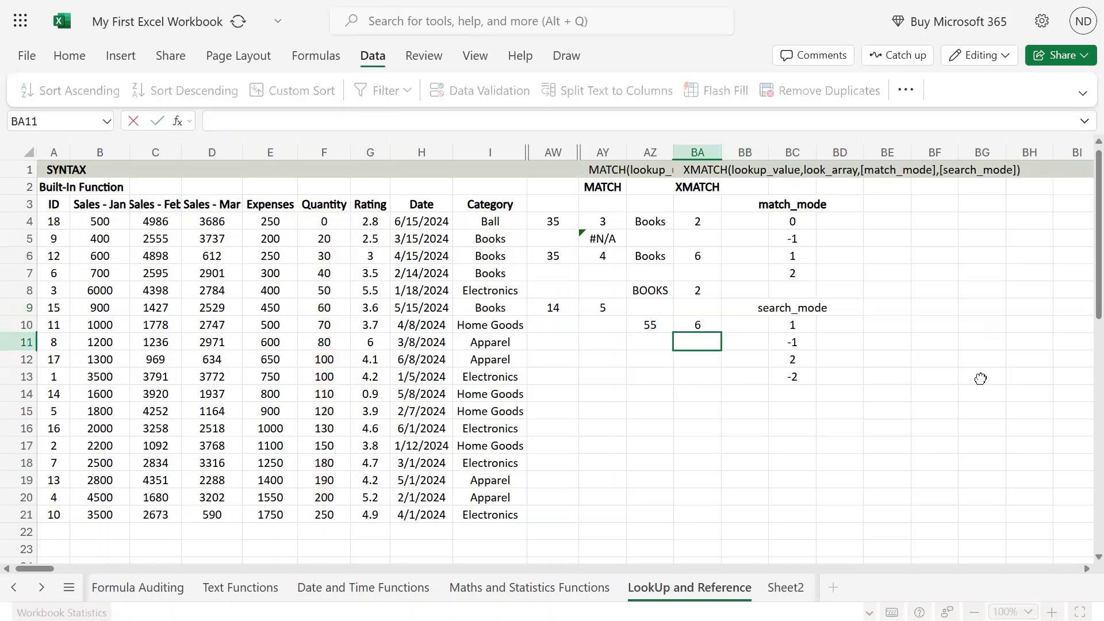
{"action": "key", "text": "ctrl+v"}
Step: Change match_mode in the BA11 formula to -1, exact match or next smaller item
{"action": "key", "text": "Left"}
{"action": "key", "text": "Left"}
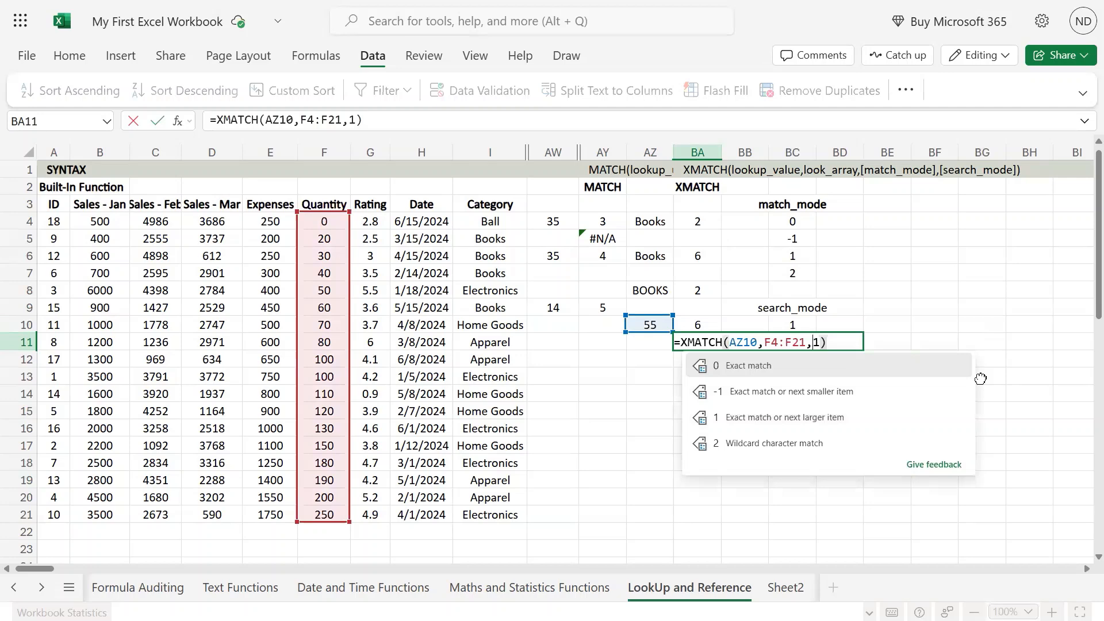
{"action": "type", "text": "-"}
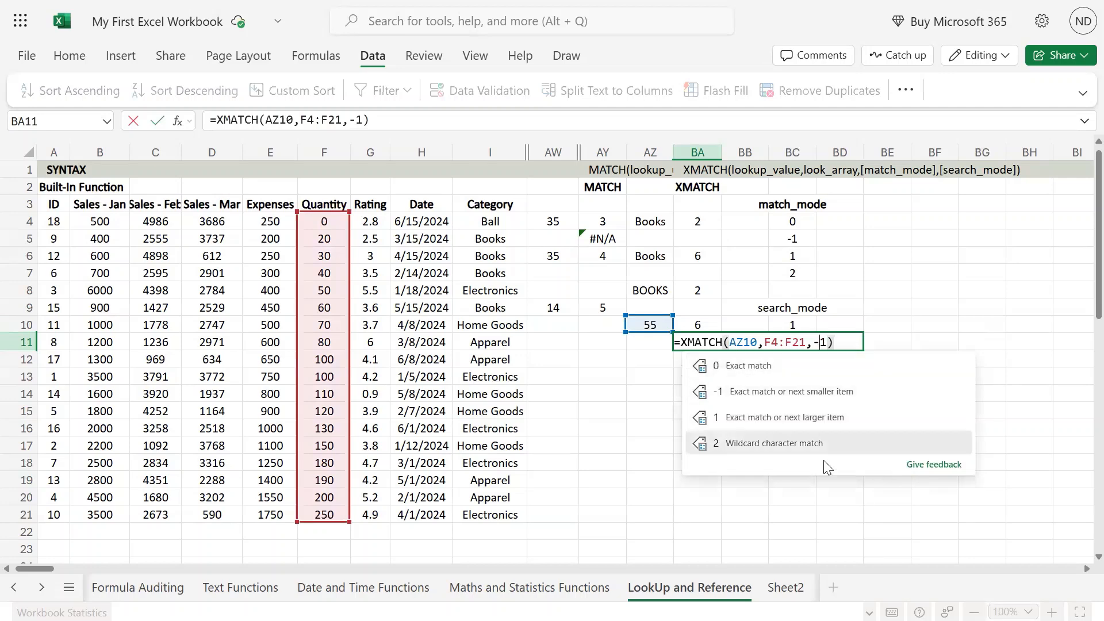
{"action": "left_click", "coordinate": [786, 395]}
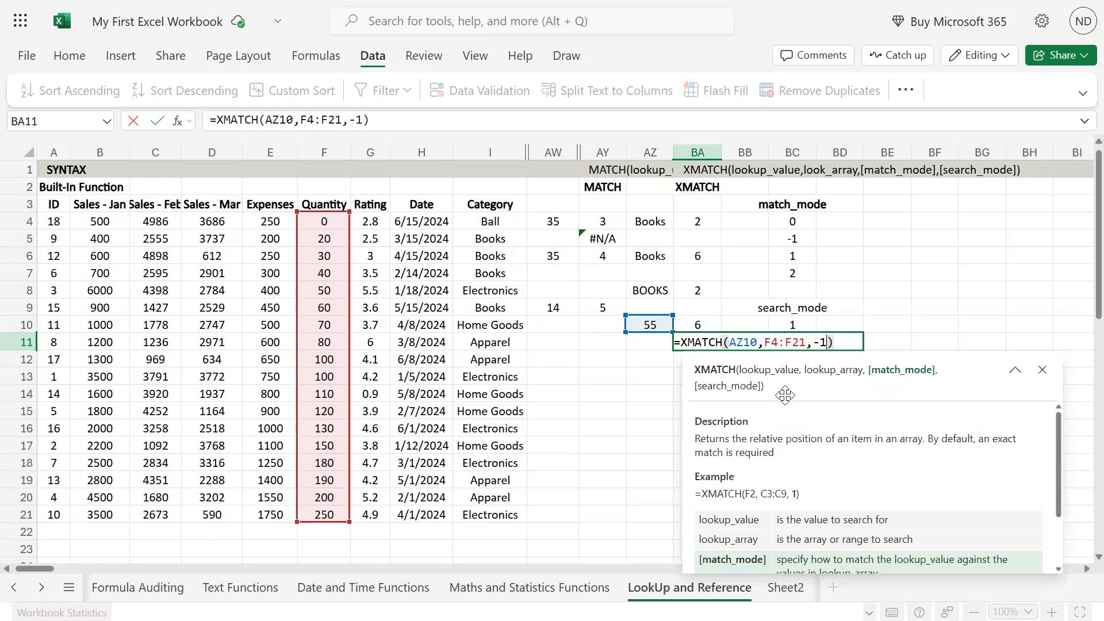
{"action": "key", "text": "Return"}
{"action": "key", "text": "Up"}
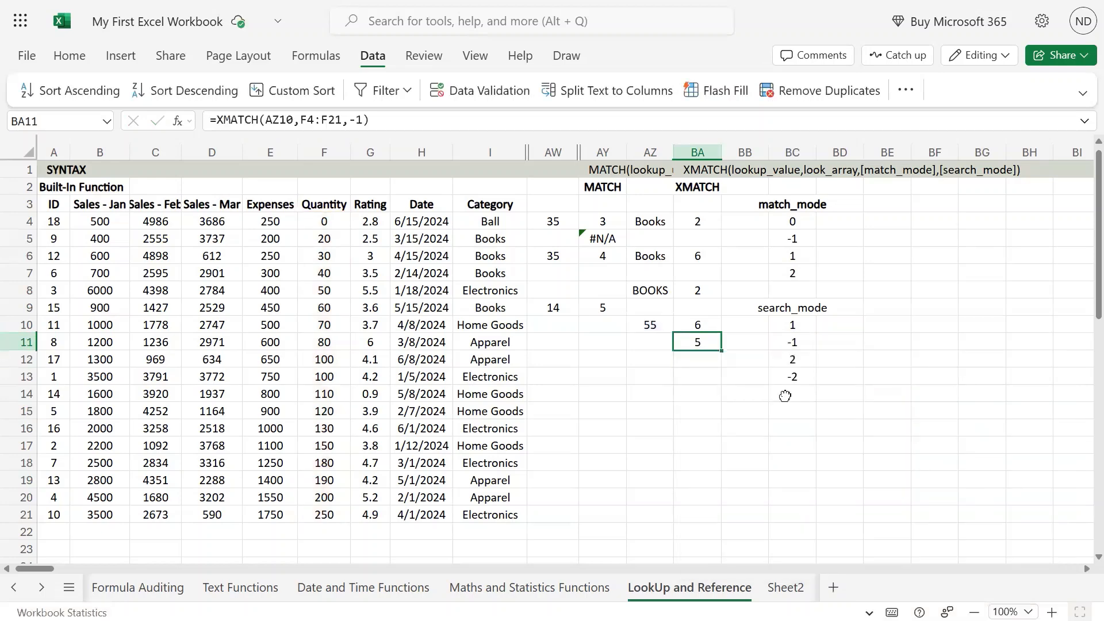
Step: Inspect the XMATCH arguments in BA11 against the Quantity values without changing the formula
{"action": "key", "text": "F2"}
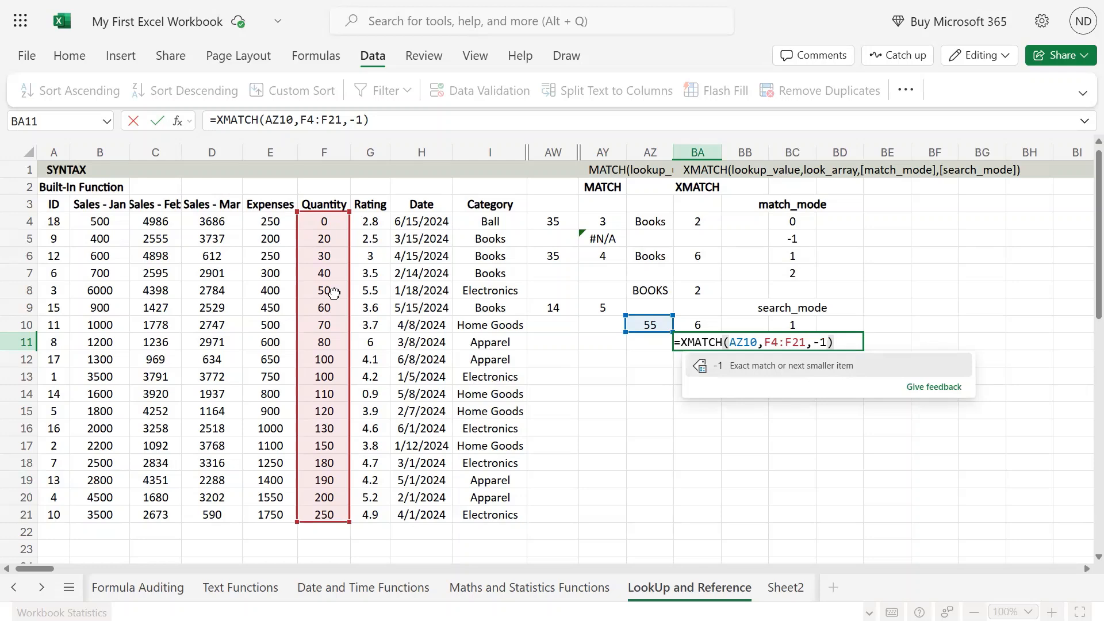
{"action": "left_click", "coordinate": [635, 411]}
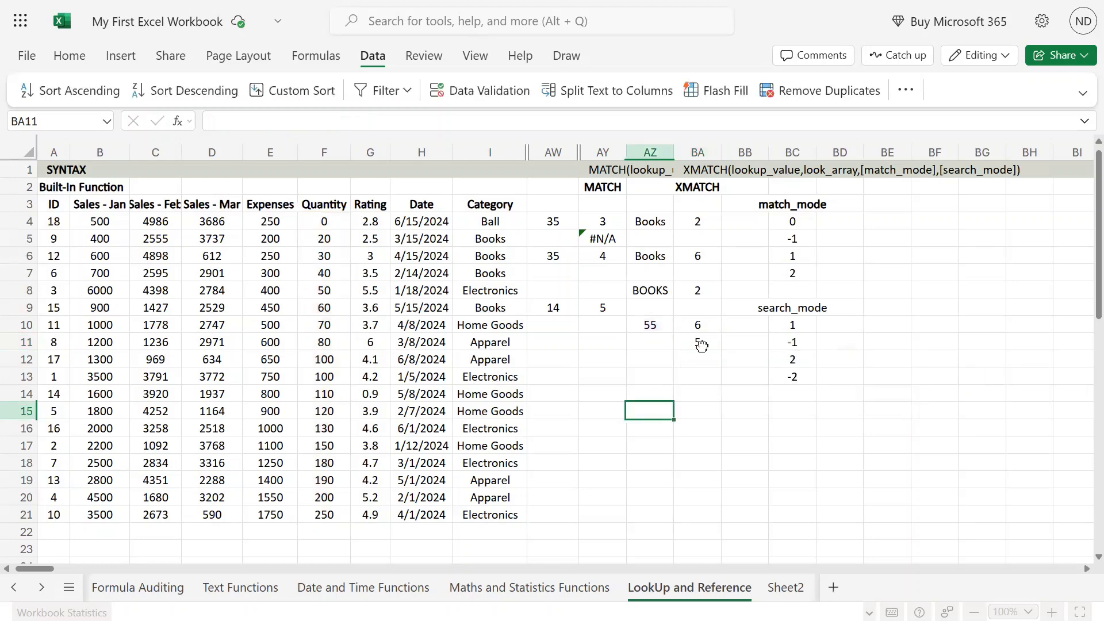
{"action": "left_click", "coordinate": [709, 343]}
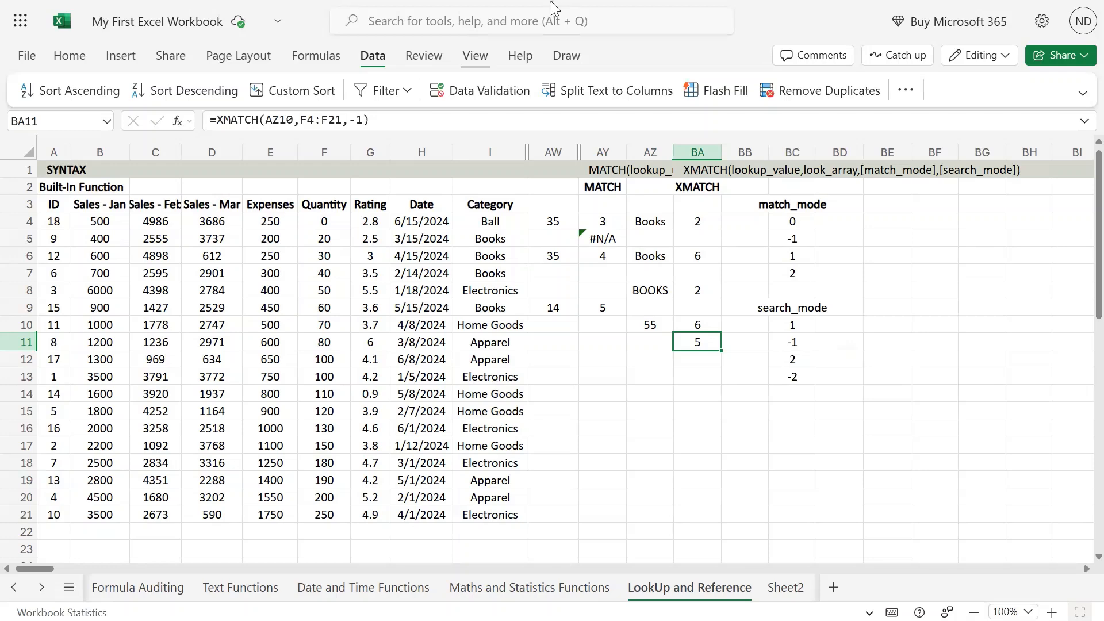
{"action": "mouse_move", "coordinate": [551, 2]}
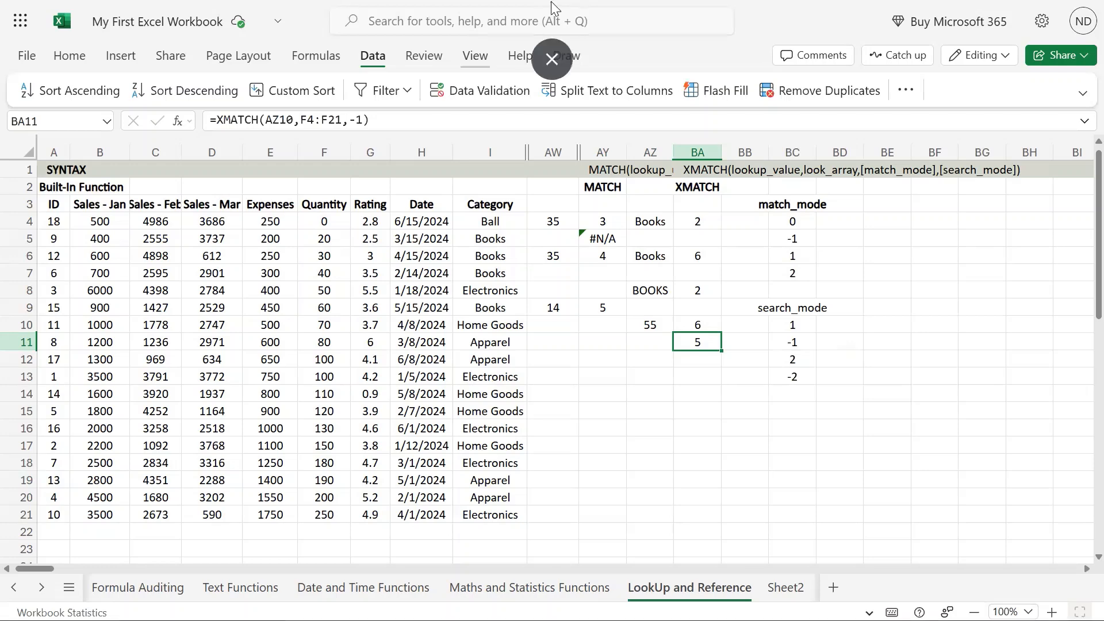
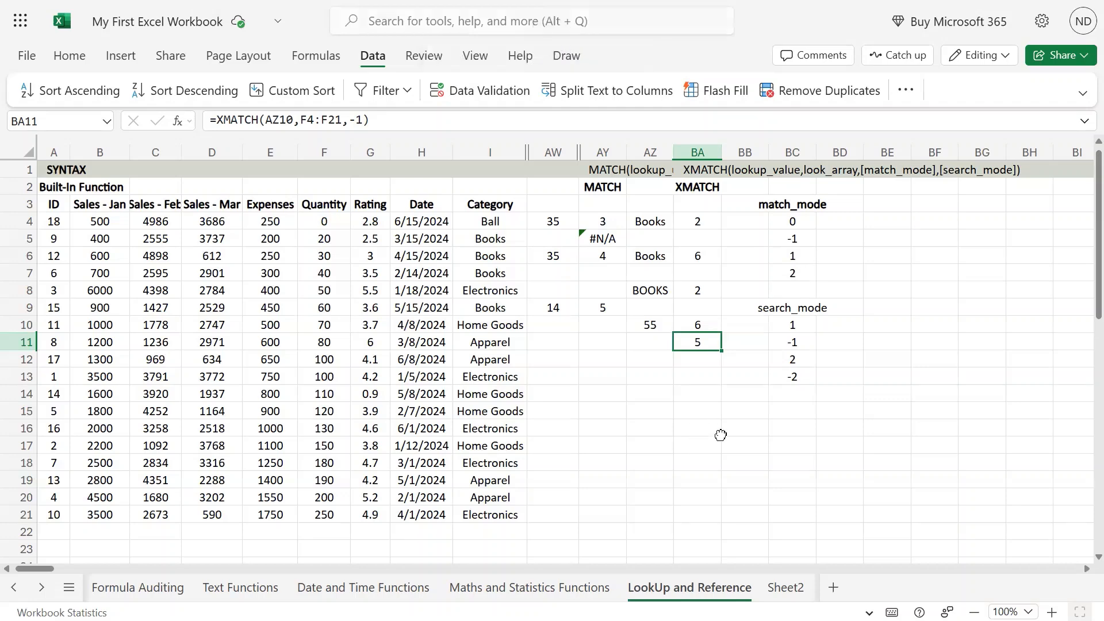
{"action": "left_click", "coordinate": [704, 400]}
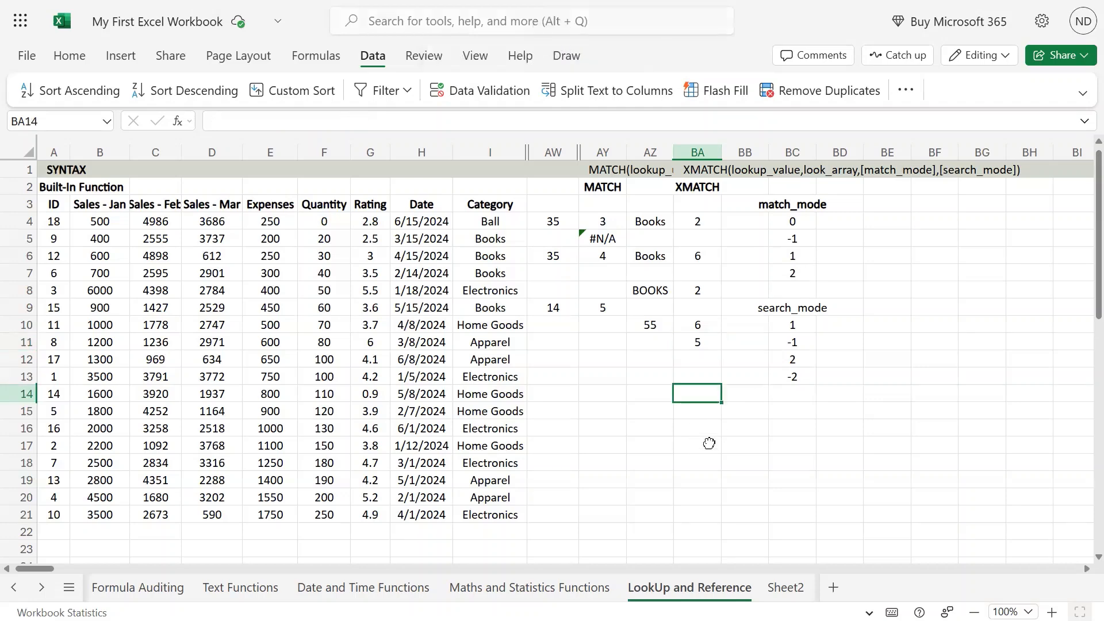
{"action": "left_click", "coordinate": [700, 412]}
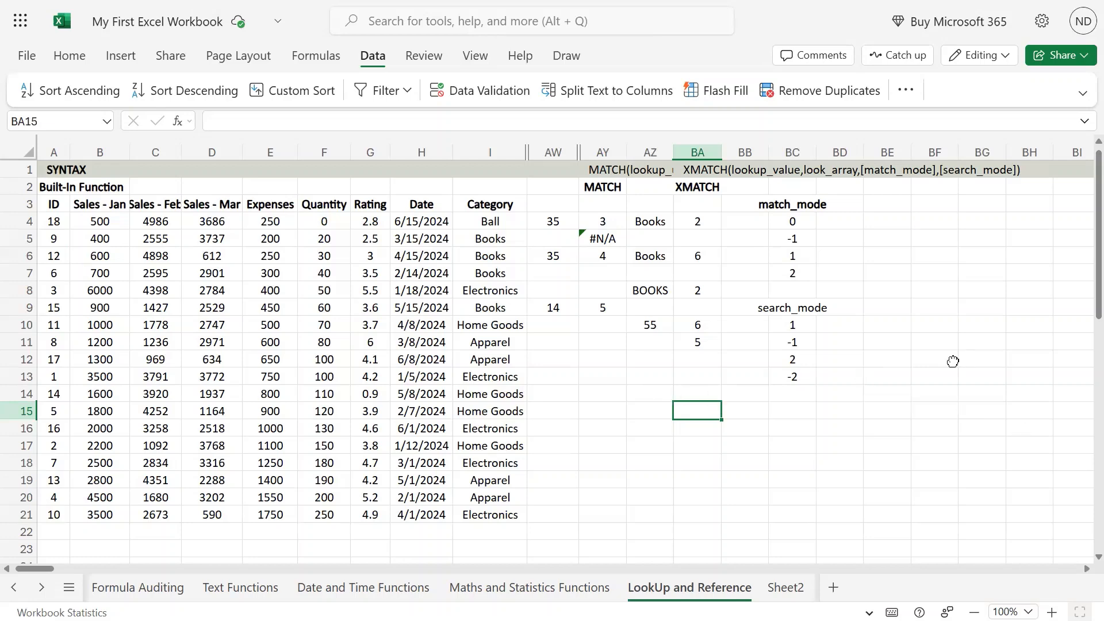
{"action": "type", "text": "="}
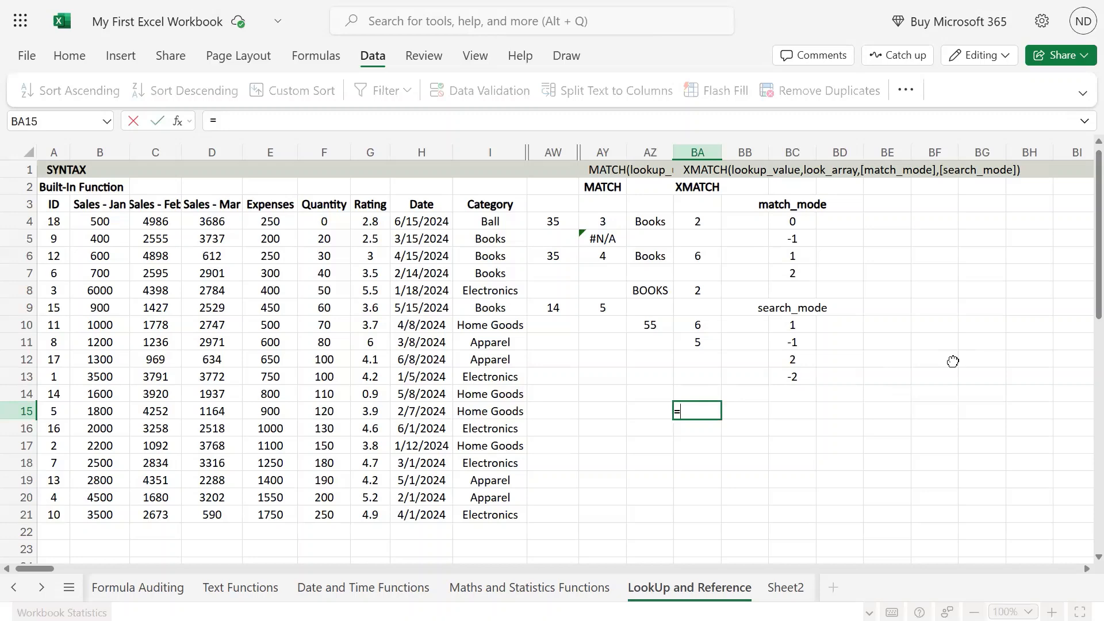
{"action": "key", "text": "Escape"}
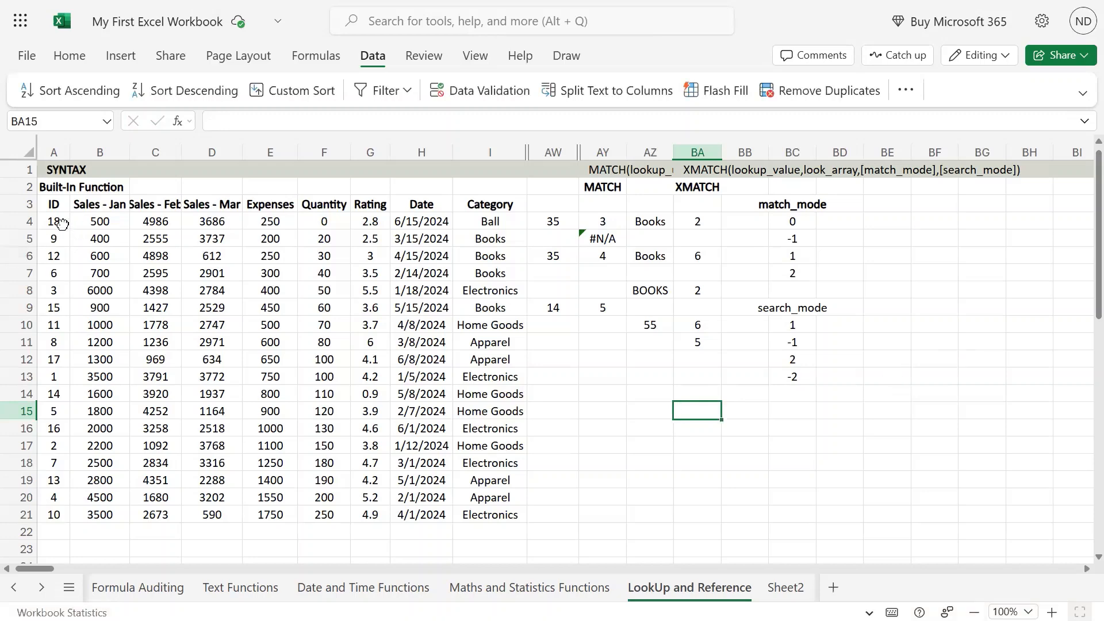
Step: Sort the data table A3:I21 by ID in ascending order using a custom sort
{"action": "left_click", "coordinate": [60, 207]}
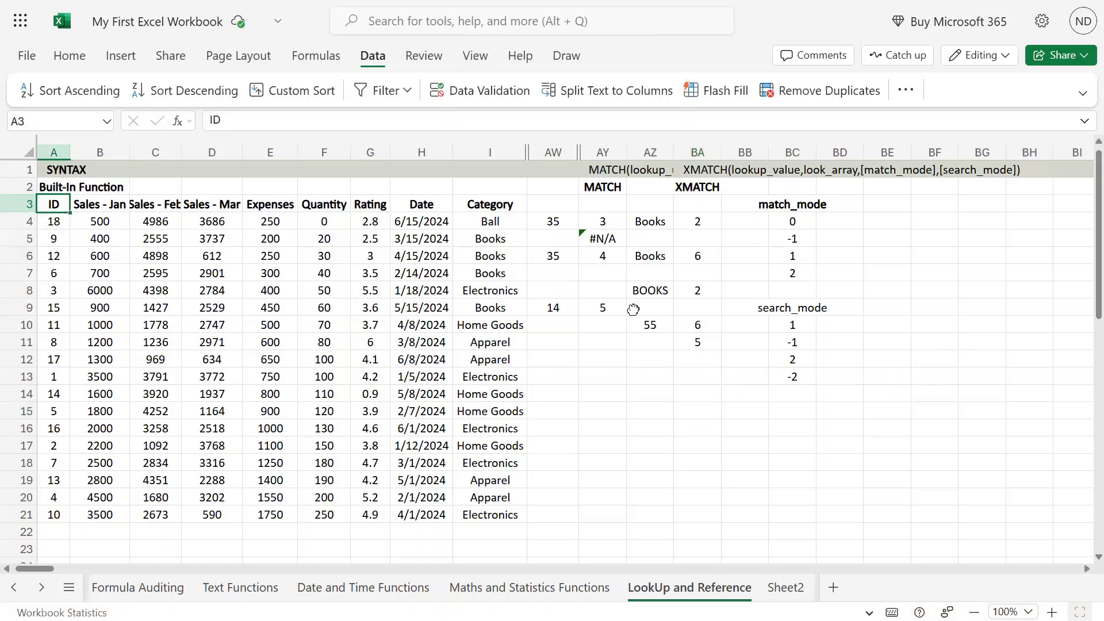
{"action": "key", "text": "ctrl+a"}
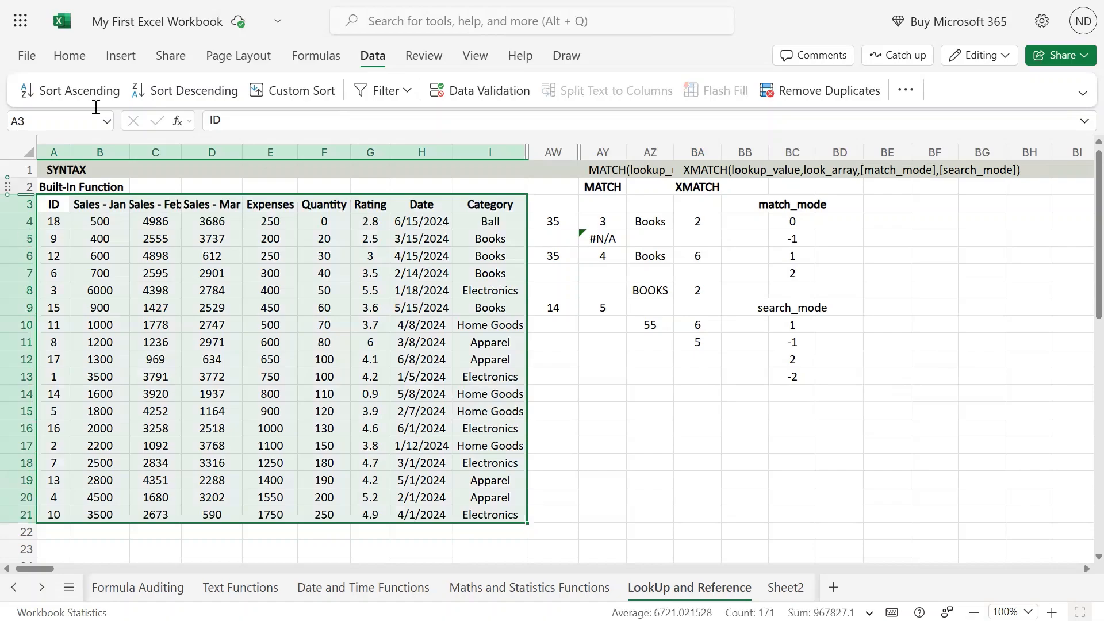
{"action": "left_click", "coordinate": [294, 90]}
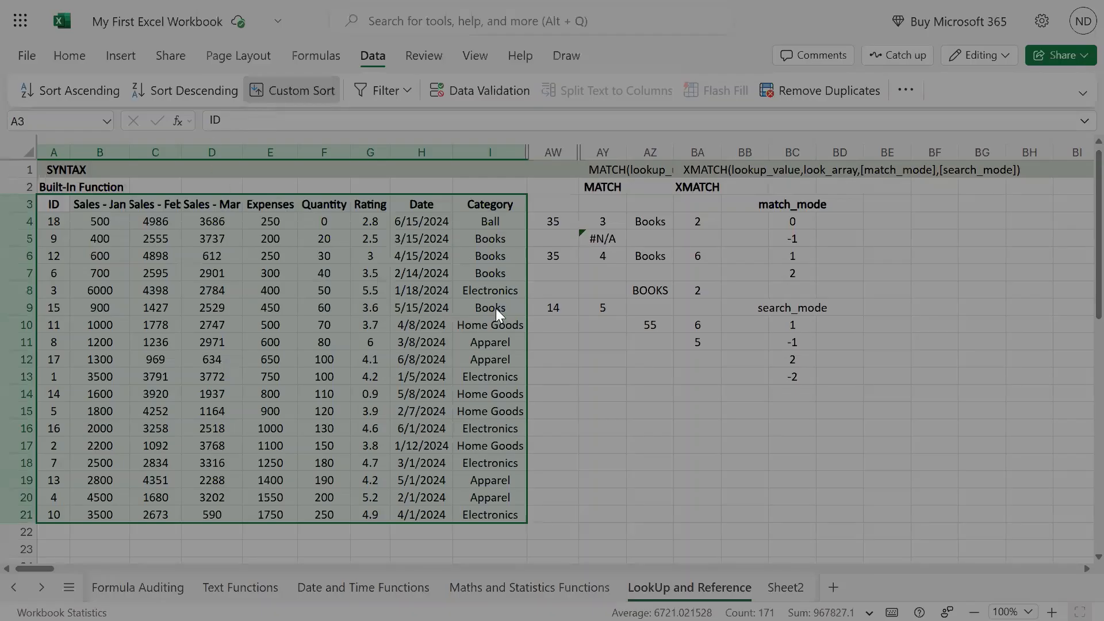
{"action": "left_click", "coordinate": [477, 341]}
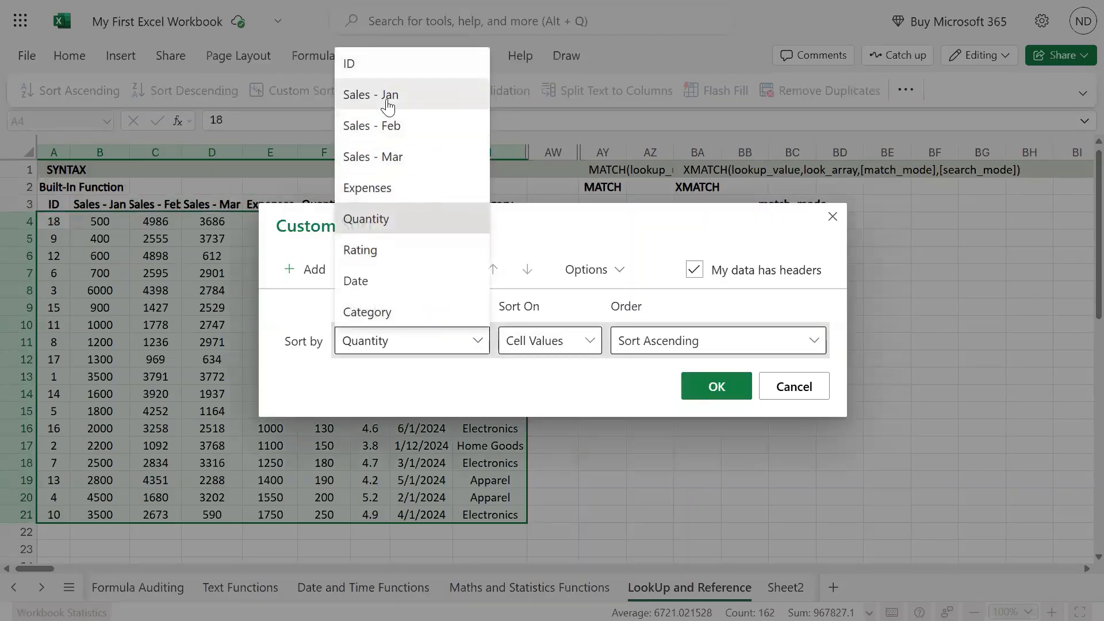
{"action": "left_click", "coordinate": [361, 65]}
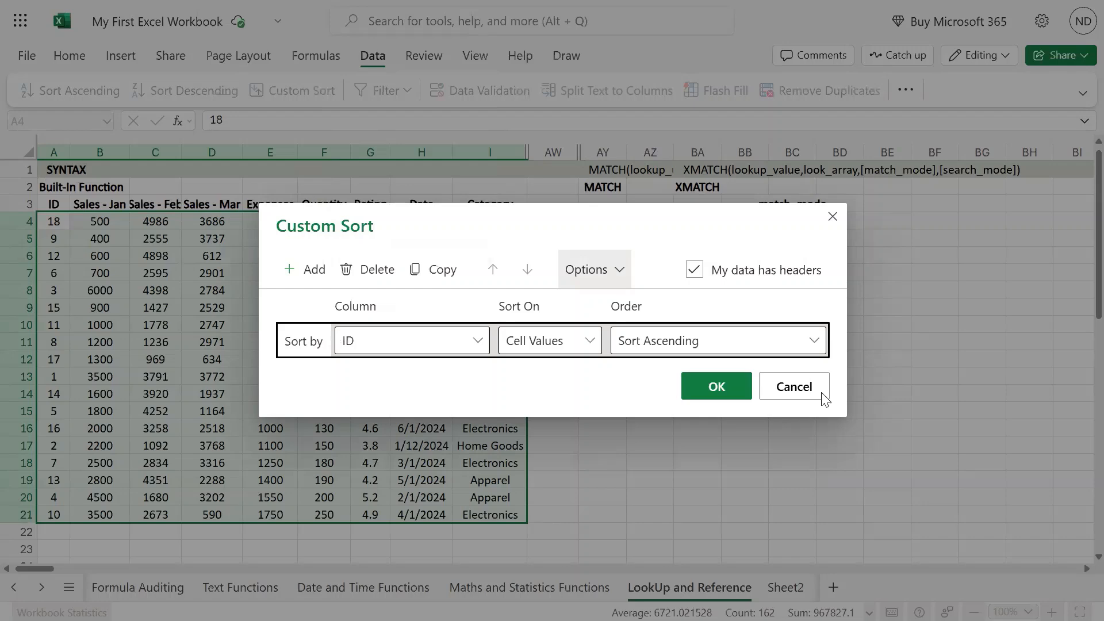
{"action": "left_click", "coordinate": [736, 382]}
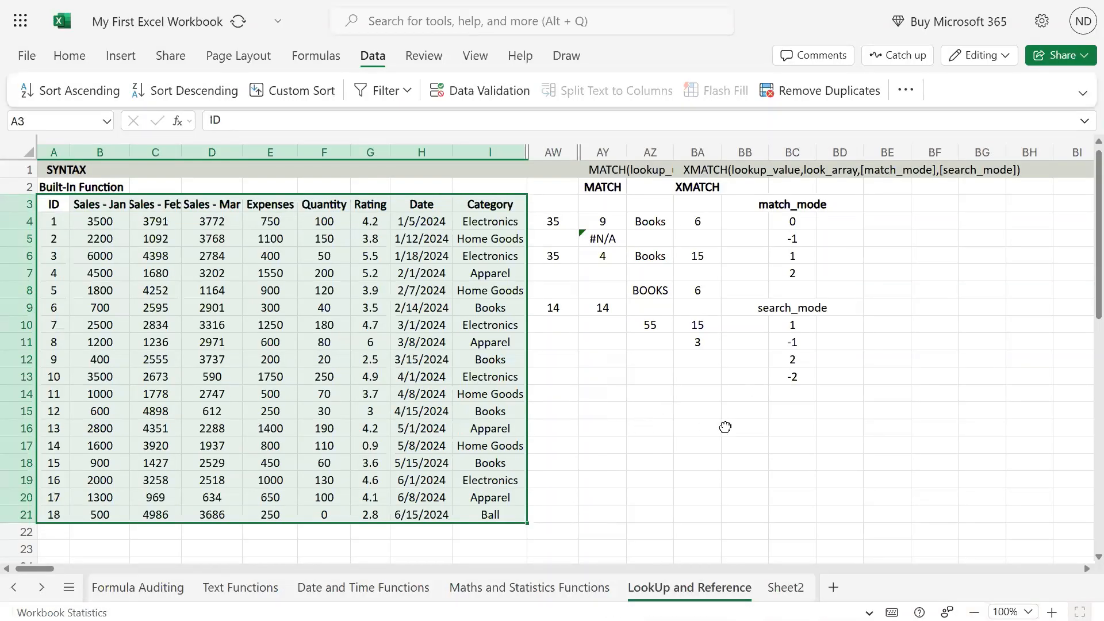
Step: Highlight the row for ID 8 from the ID column across to Quantity, A11:F11
{"action": "left_click", "coordinate": [695, 410]}
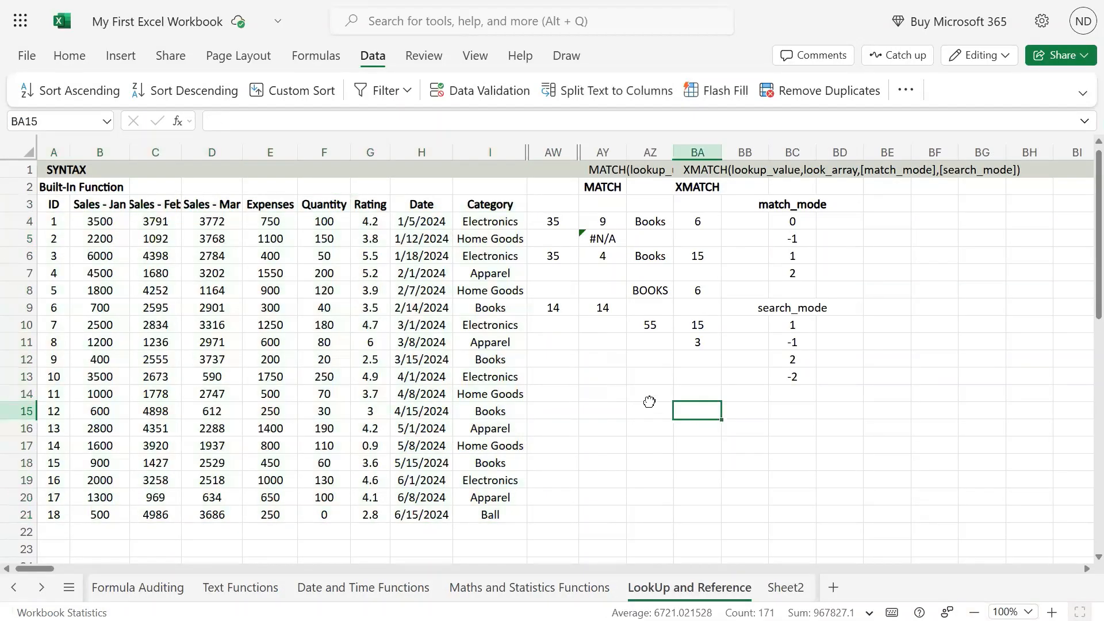
{"action": "left_click", "coordinate": [650, 401]}
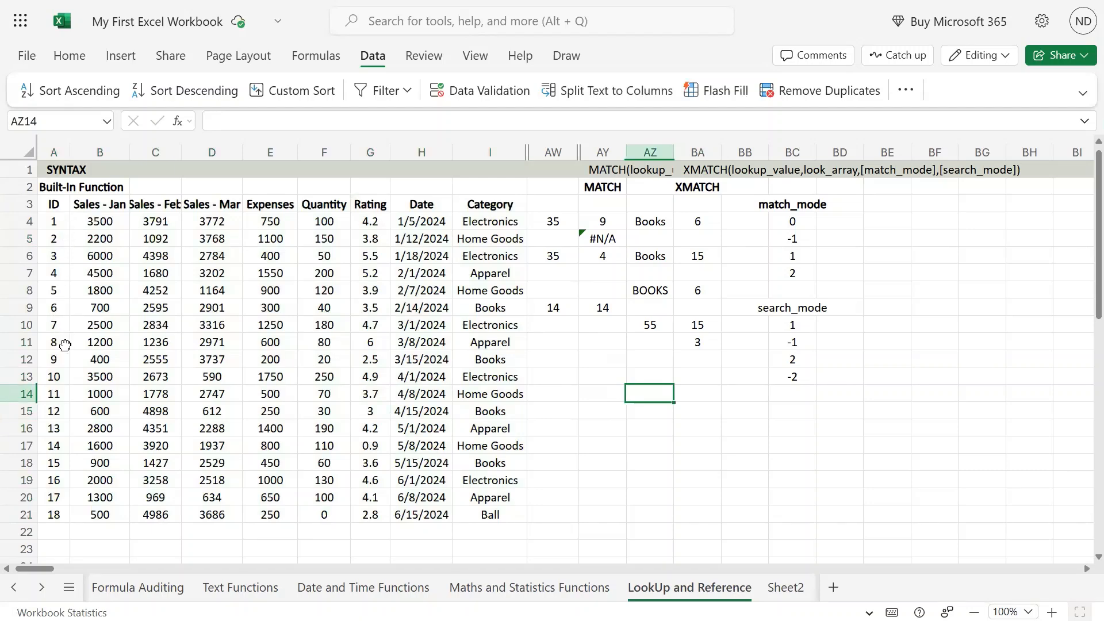
{"action": "left_click_drag", "start_coordinate": [65, 346], "coordinate": [313, 347]}
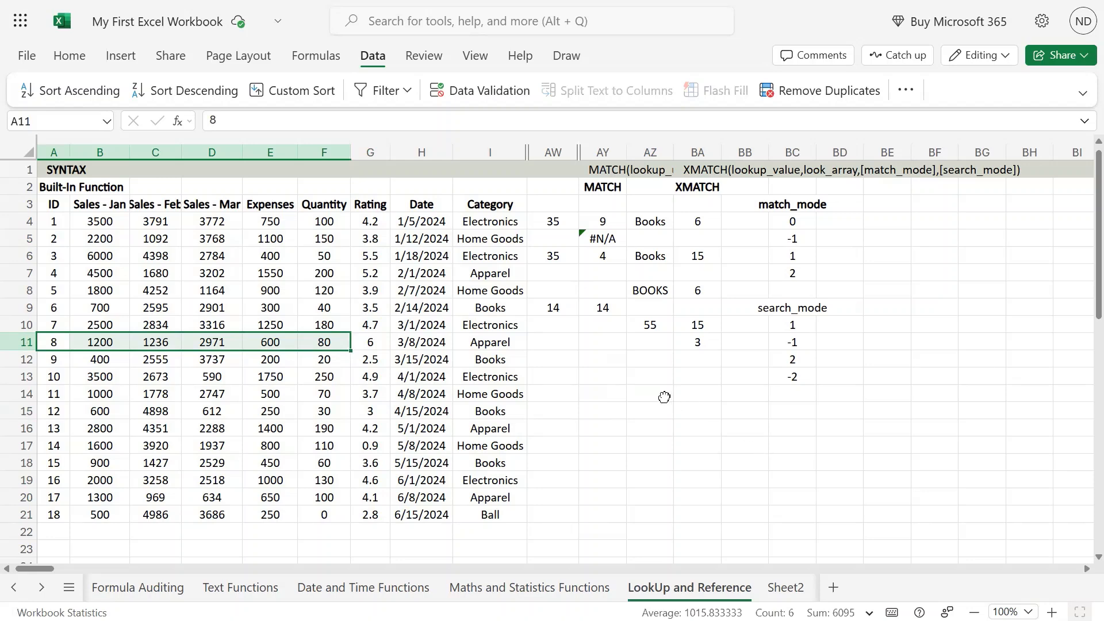
Step: Begin an INDEX formula in BA14 with the whole table including headers, A3:I21, as its array
{"action": "left_click", "coordinate": [711, 393]}
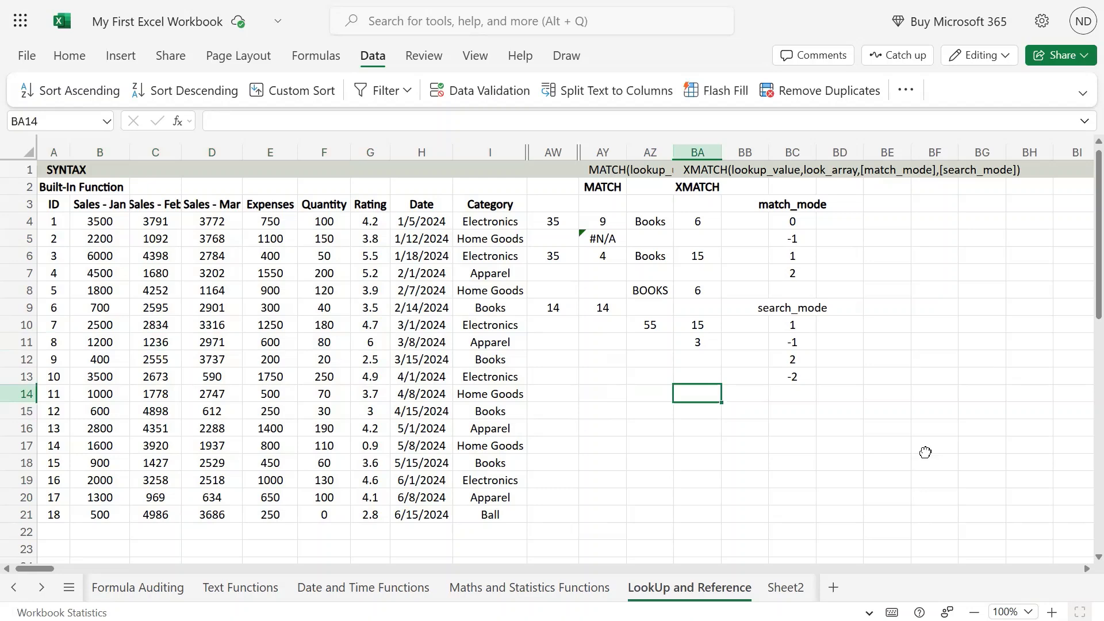
{"action": "type", "text": "=in"}
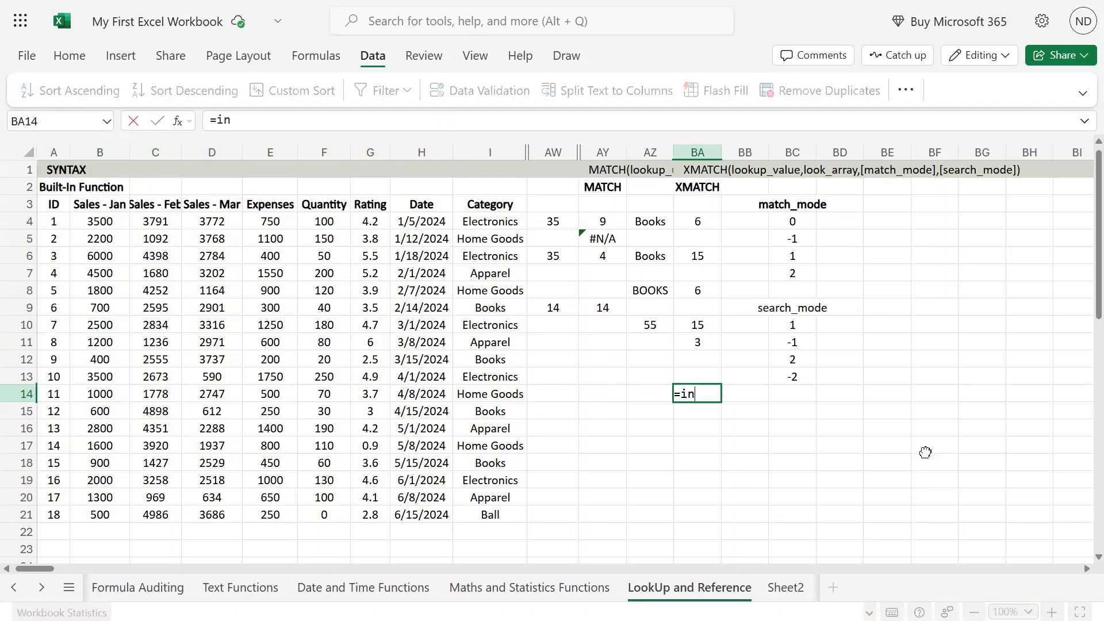
{"action": "type", "text": "dex("}
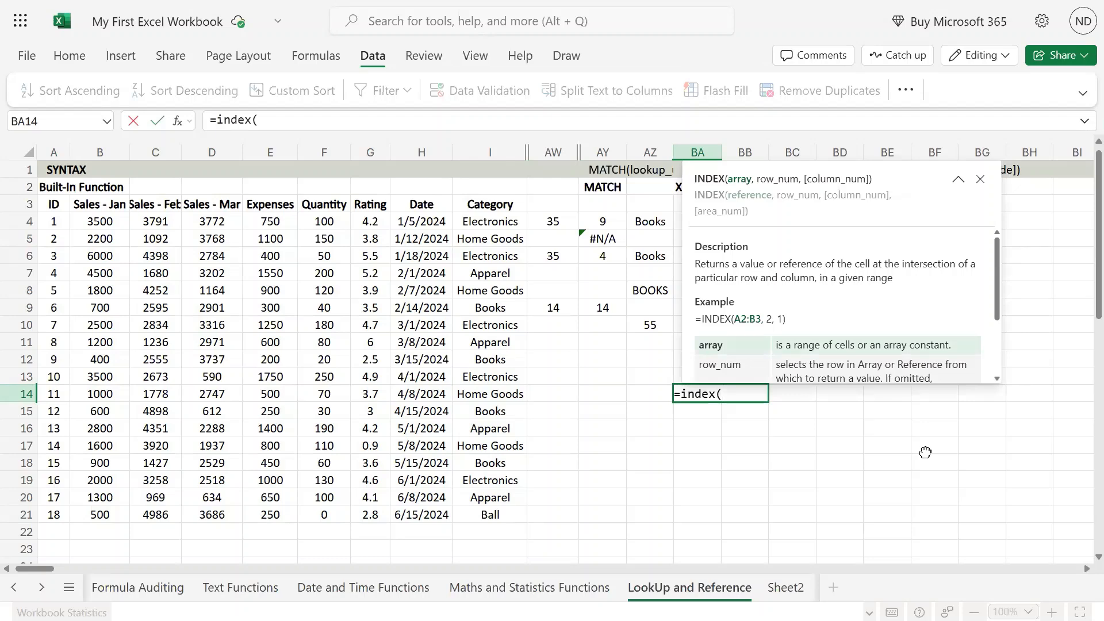
{"action": "key", "text": "Left"}
{"action": "key", "text": "Home"}
{"action": "key", "text": "ctrl+Up"}
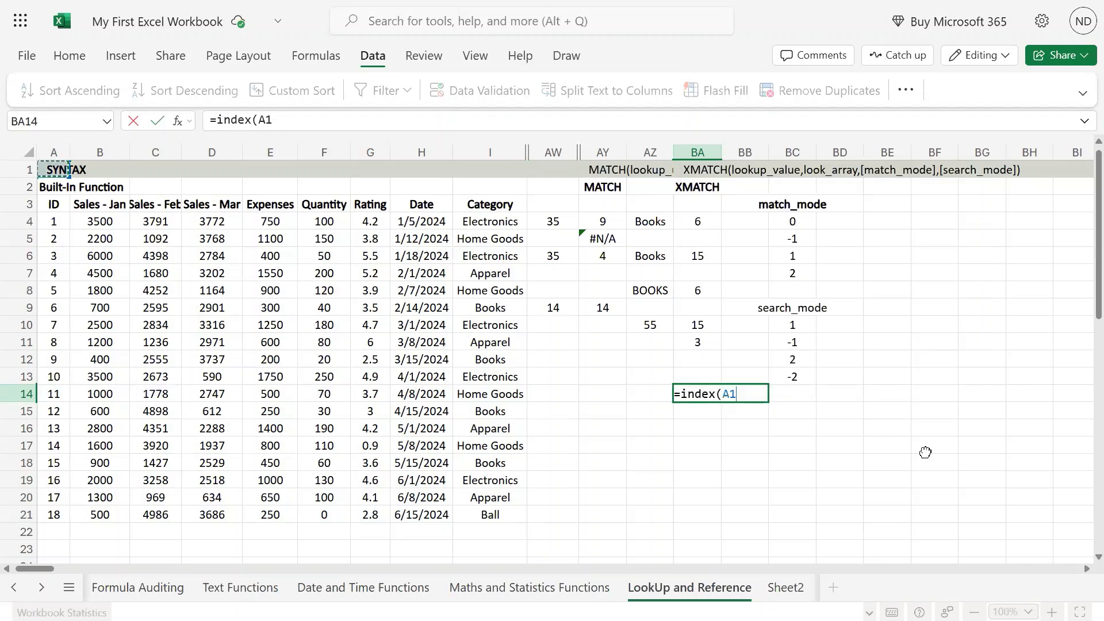
{"action": "key", "text": "Down"}
{"action": "key", "text": "Down"}
{"action": "key", "text": "ctrl+shift+Right"}
{"action": "key", "text": "ctrl+shift+Down"}
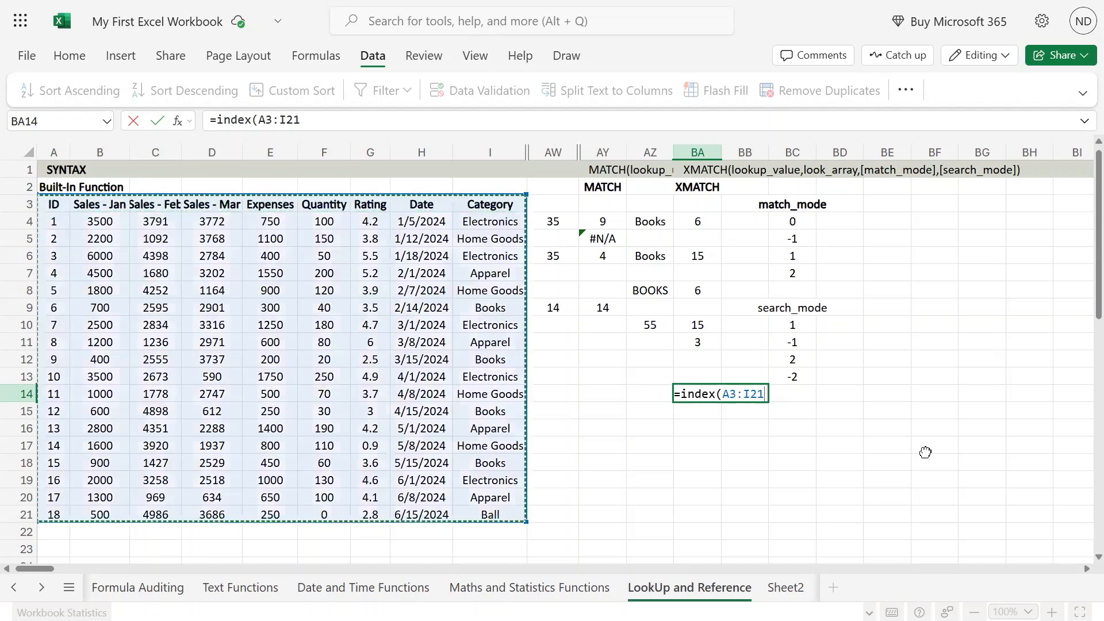
Step: Nest a MATCH function as the INDEX formula's row_num argument, with cell AZ13 as its lookup value
{"action": "type", "text": ","}
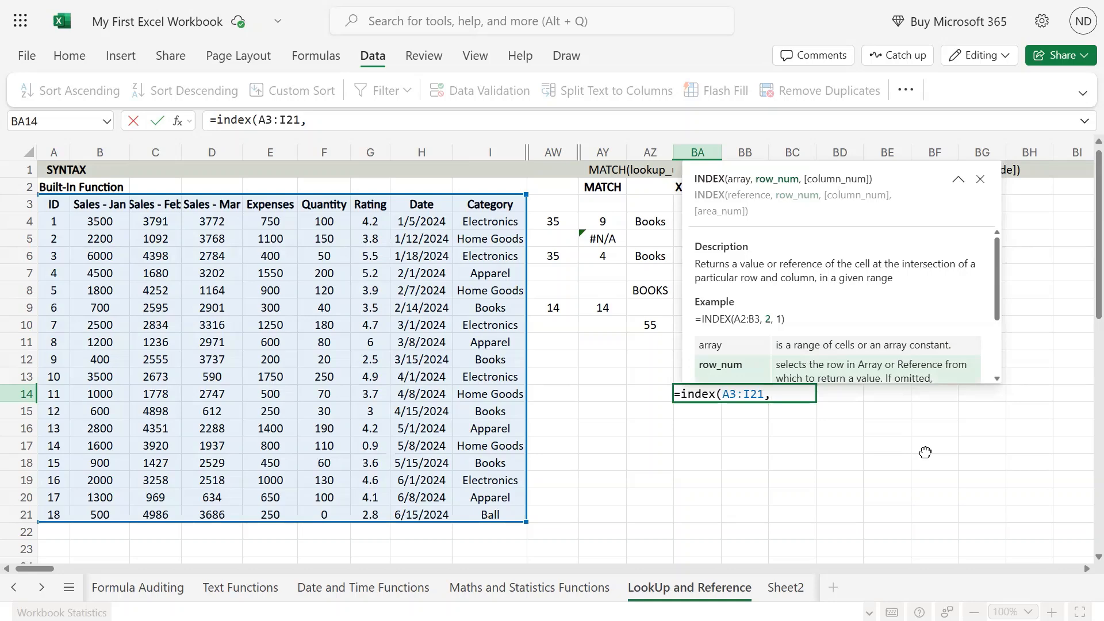
{"action": "type", "text": "mat"}
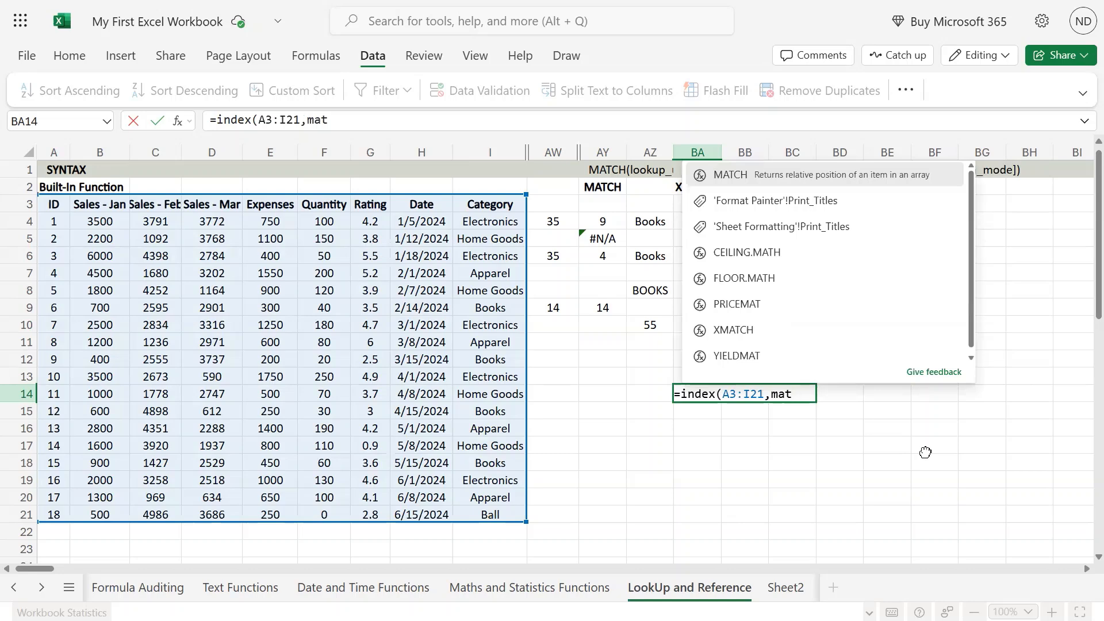
{"action": "key", "text": "Tab"}
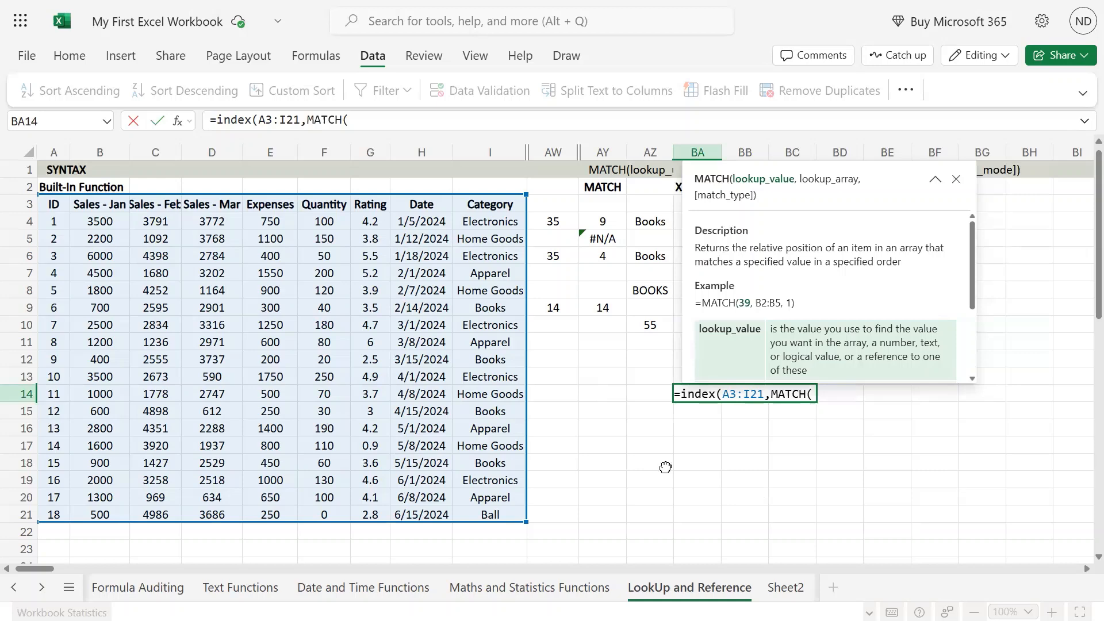
{"action": "left_click", "coordinate": [656, 376]}
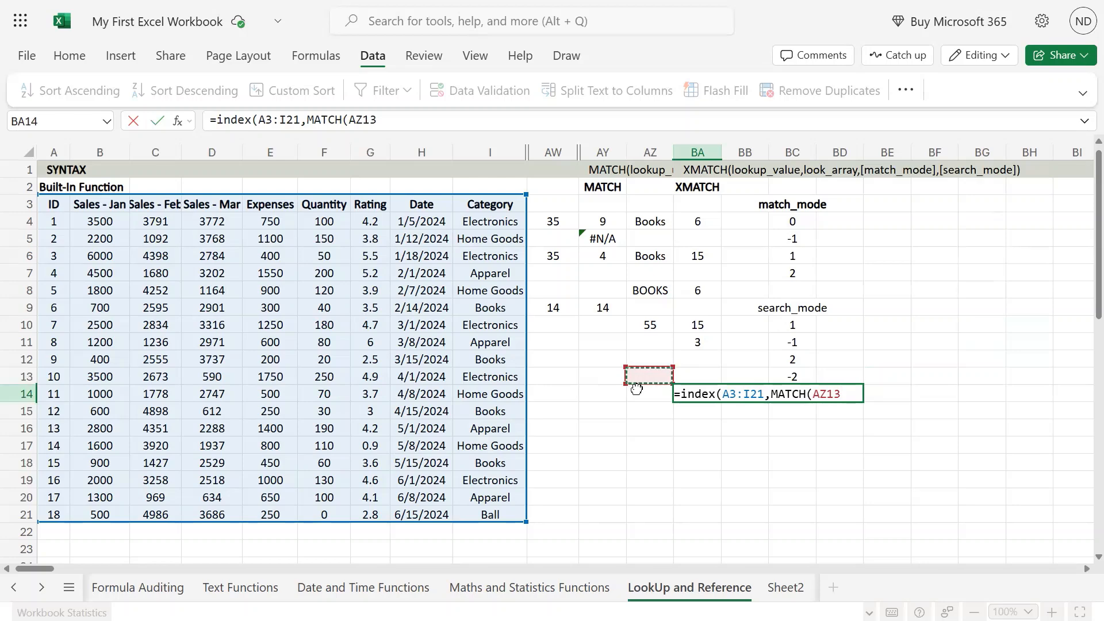
{"action": "type", "text": ","}
Step: Set the ID values A4:A21 as the first MATCH's lookup array and close that function
{"action": "key", "text": "Left"}
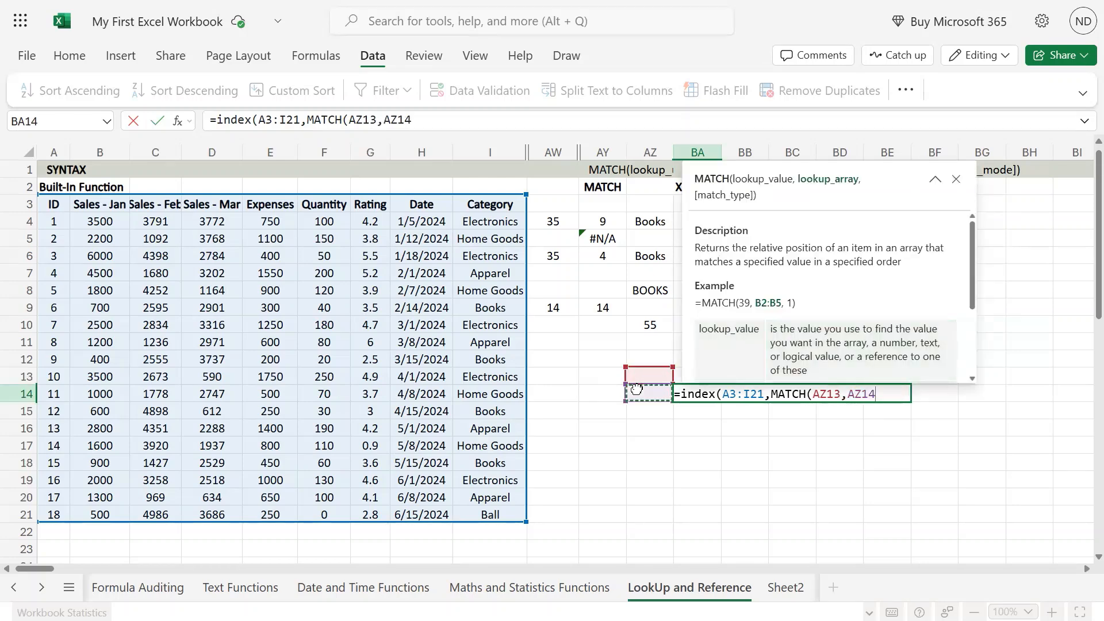
{"action": "key", "text": "ctrl+Left"}
{"action": "key", "text": "ctrl+Left"}
{"action": "key", "text": "ctrl+Up"}
{"action": "key", "text": "Down"}
{"action": "key", "text": "Down"}
{"action": "key", "text": "Down"}
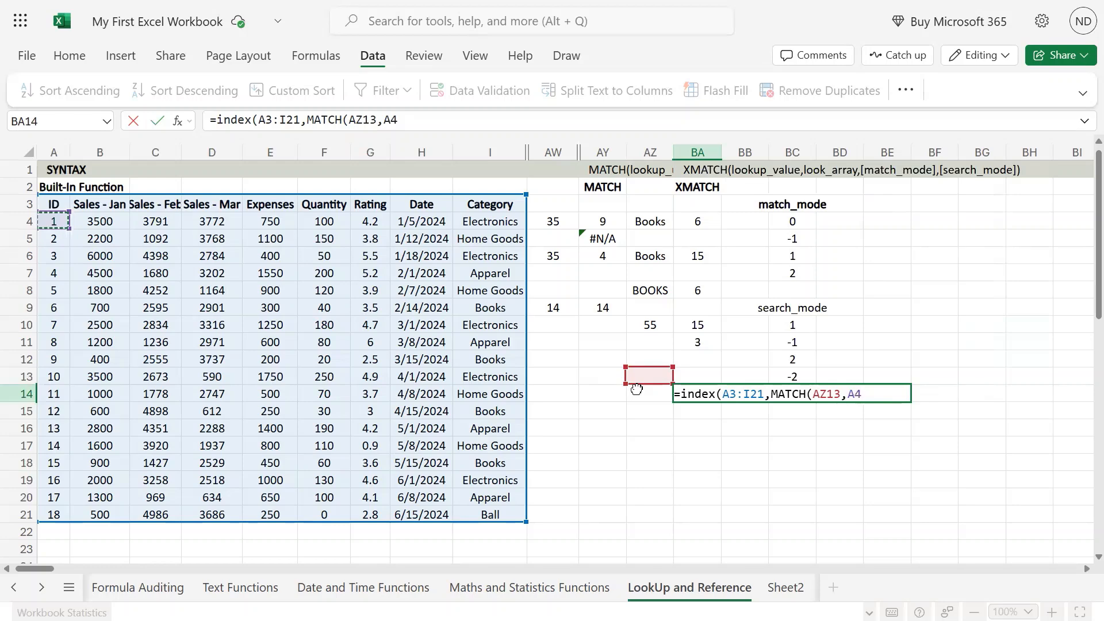
{"action": "key", "text": "ctrl+shift+Down"}
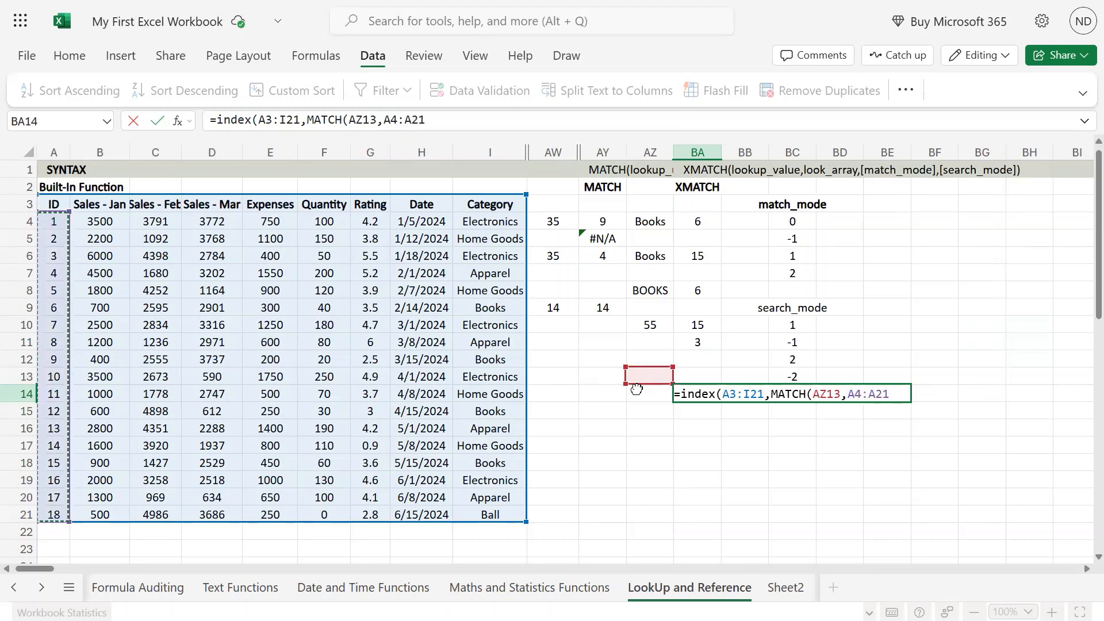
{"action": "type", "text": "),"}
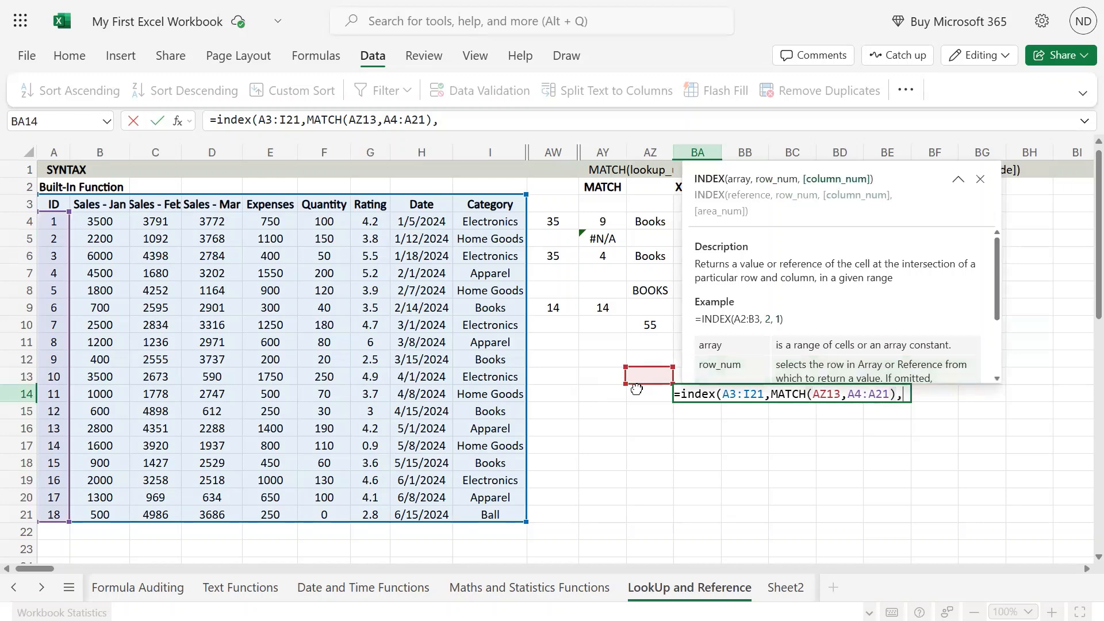
{"action": "type", "text": "A14"}
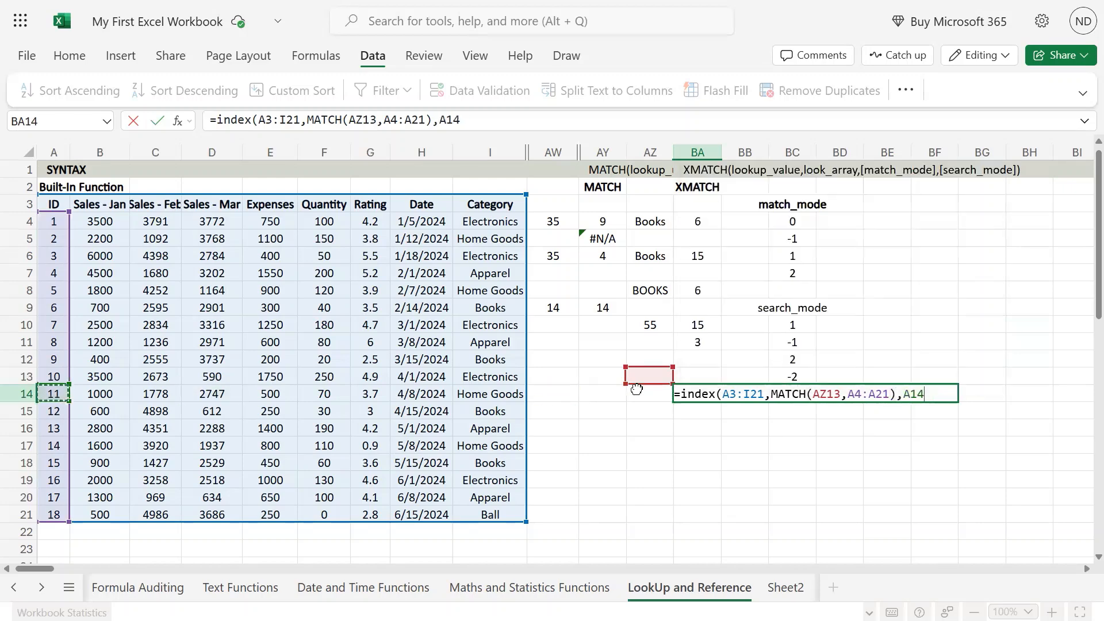
{"action": "key", "text": "BackSpace"}
{"action": "key", "text": "BackSpace"}
{"action": "key", "text": "BackSpace"}
{"action": "type", "text": "B3:I3"}
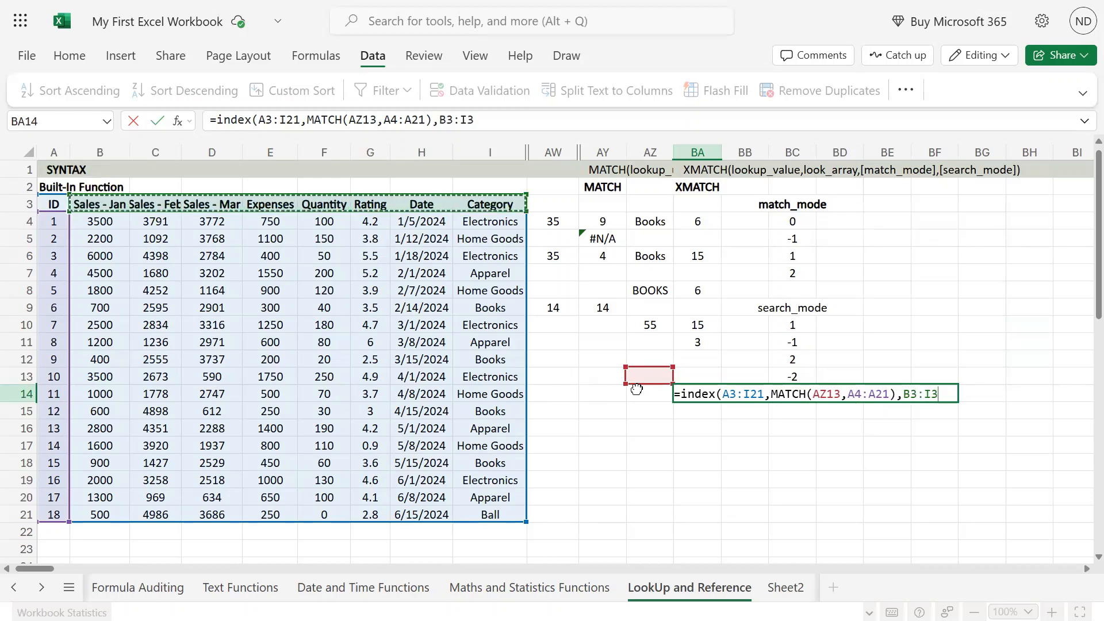
{"action": "key", "text": "BackSpace"}
{"action": "key", "text": "BackSpace"}
{"action": "key", "text": "BackSpace"}
{"action": "key", "text": "BackSpace"}
{"action": "key", "text": "BackSpace"}
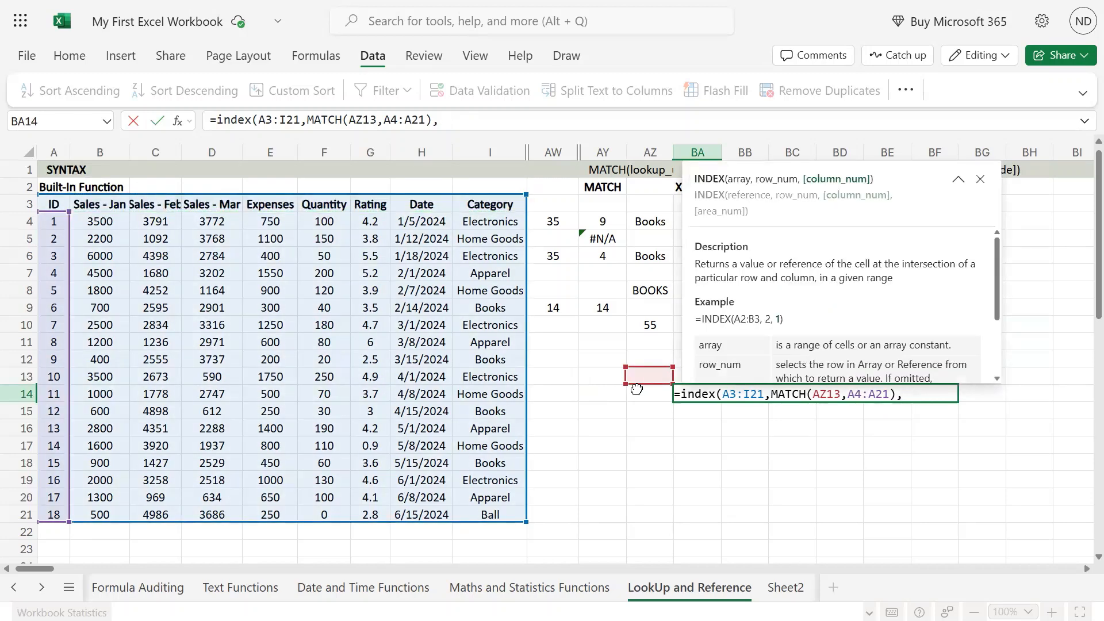
Step: Begin a second MATCH function as the INDEX formula's column_num argument
{"action": "type", "text": "match("}
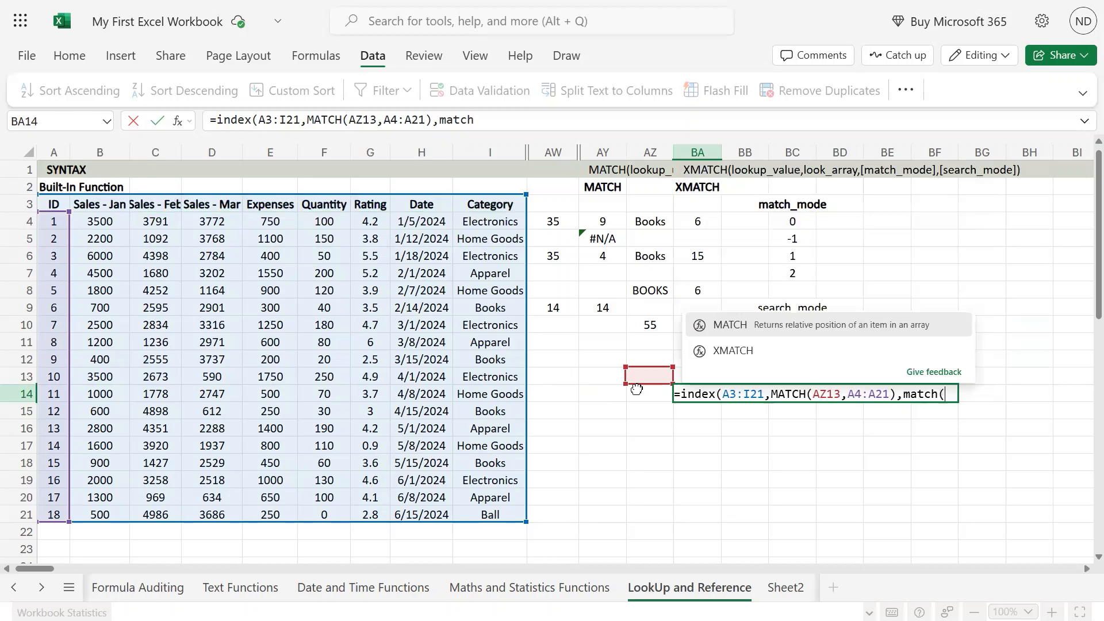
{"action": "type", "text": "H14"}
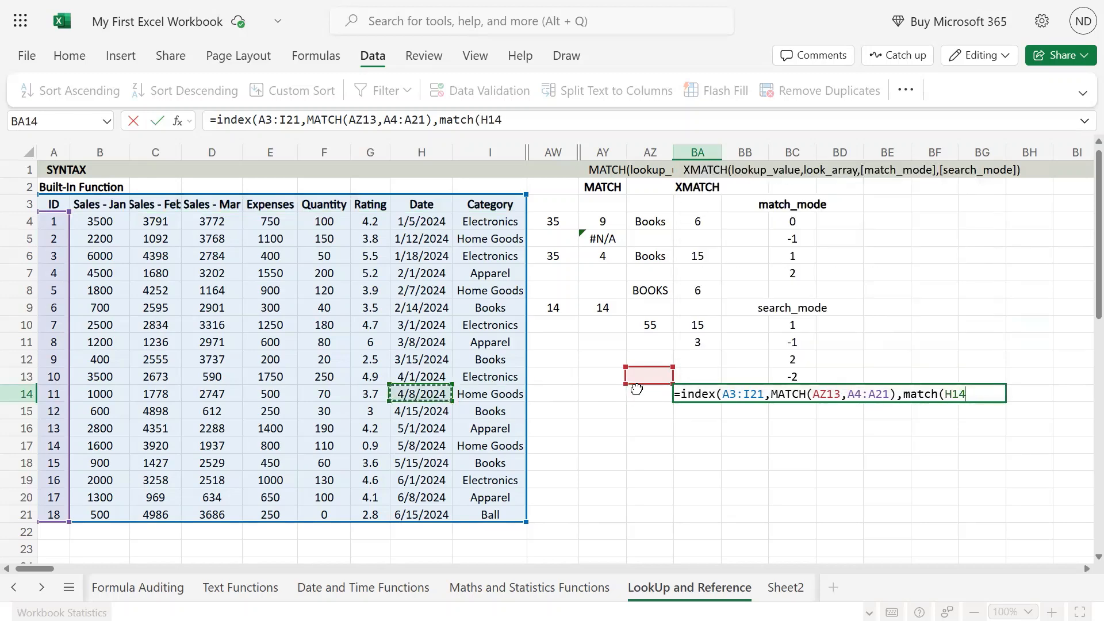
{"action": "key", "text": "Left"}
{"action": "key", "text": "Left"}
{"action": "key", "text": "Left"}
{"action": "key", "text": "Left"}
{"action": "key", "text": "Left"}
{"action": "key", "text": "Left"}
{"action": "key", "text": "ctrl+Up"}
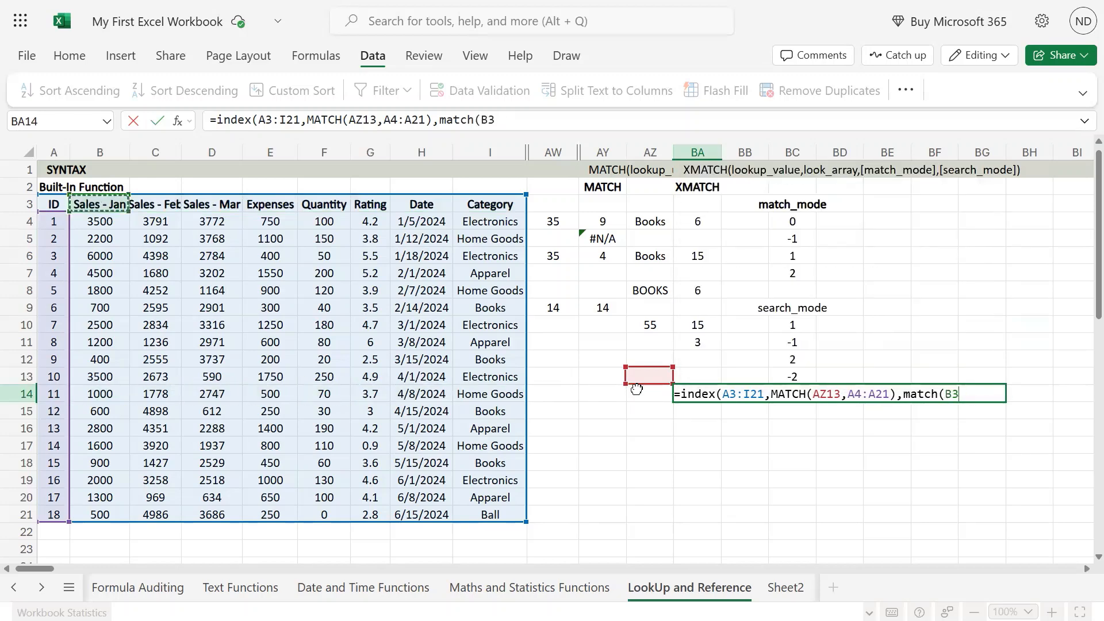
{"action": "key", "text": "ctrl+shift+Right"}
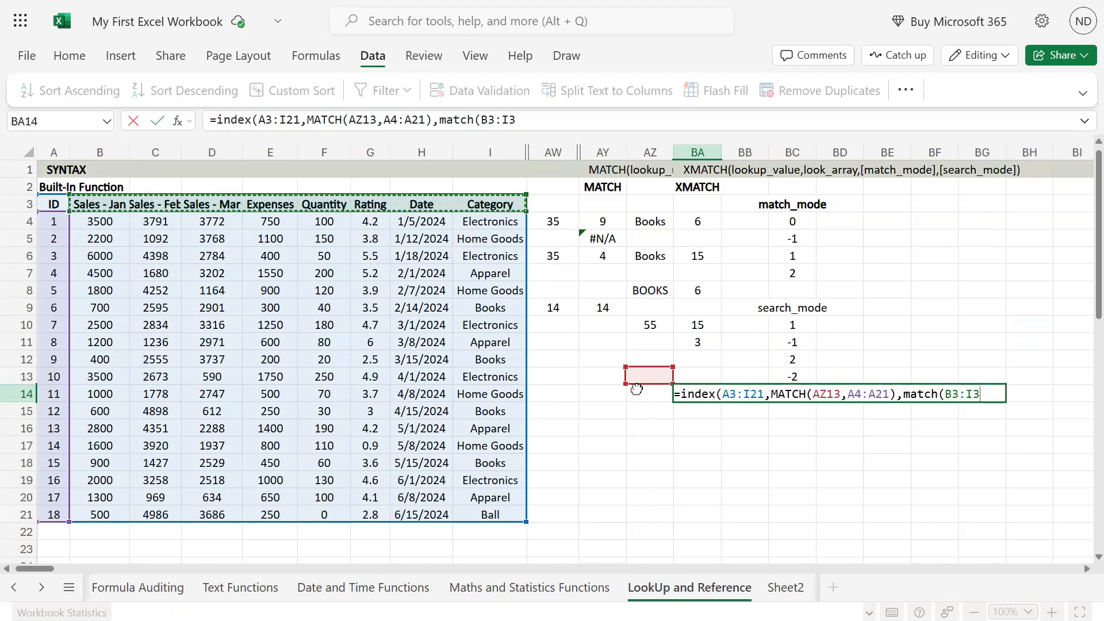
{"action": "key", "text": "BackSpace"}
{"action": "key", "text": "BackSpace"}
{"action": "key", "text": "BackSpace"}
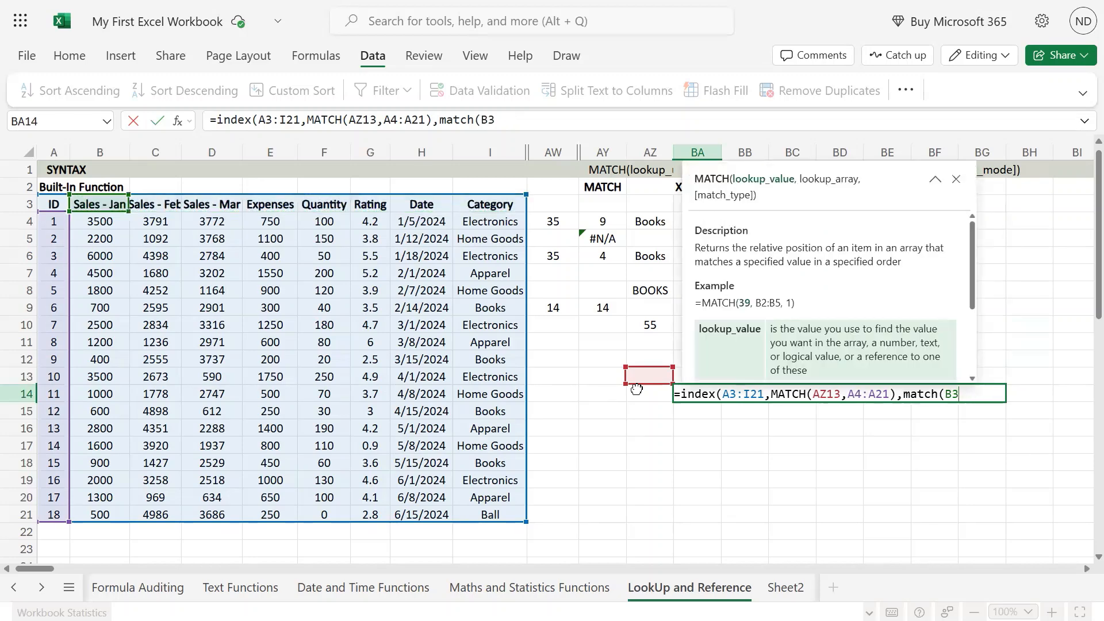
{"action": "key", "text": "BackSpace"}
{"action": "key", "text": "BackSpace"}
Step: Complete the second MATCH with AZ14 as lookup value and header row A3:I3 as lookup array, and enter the formula in BA14
{"action": "left_click", "coordinate": [636, 391]}
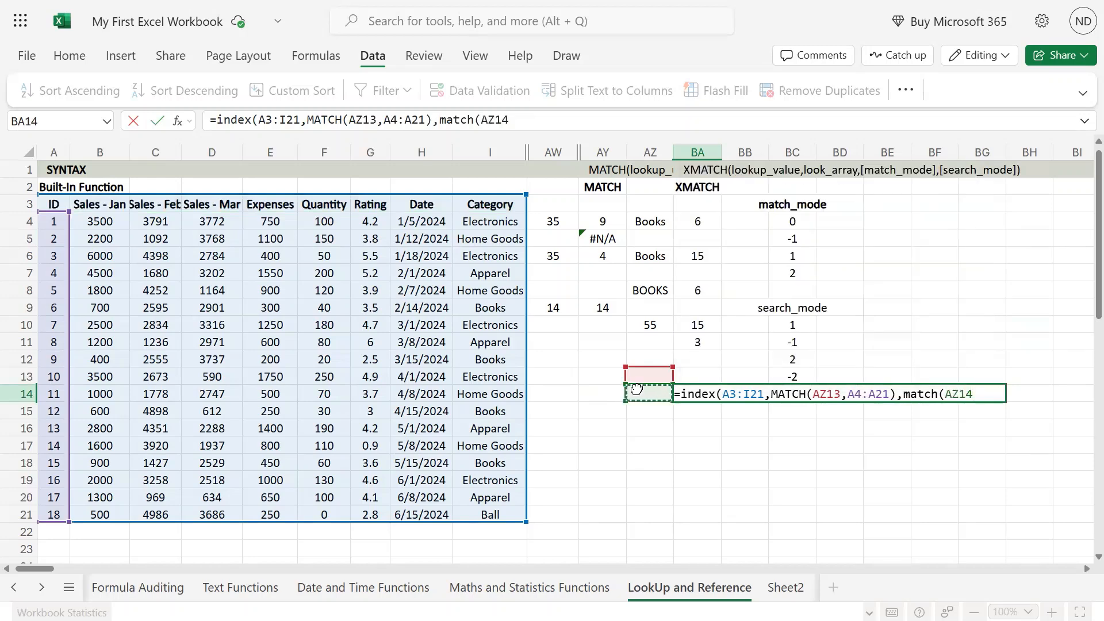
{"action": "type", "text": ","}
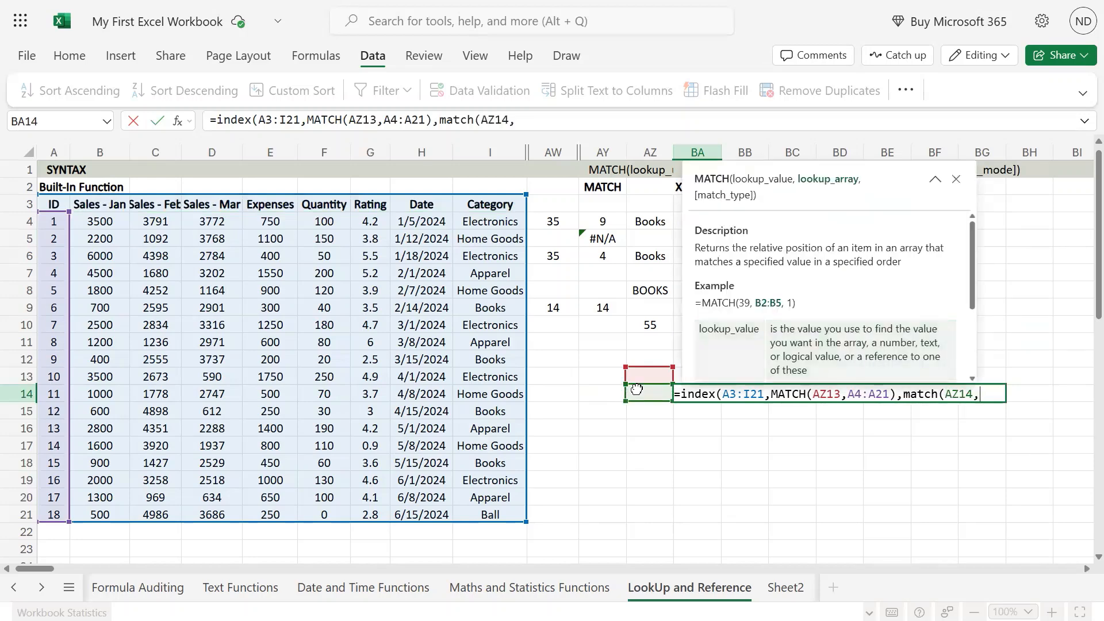
{"action": "key", "text": "Left"}
{"action": "key", "text": "Left"}
{"action": "key", "text": "Left"}
{"action": "key", "text": "Left"}
{"action": "key", "text": "Left"}
{"action": "key", "text": "Left"}
{"action": "key", "text": "Left"}
{"action": "key", "text": "Left"}
{"action": "key", "text": "Left"}
{"action": "key", "text": "Left"}
{"action": "key", "text": "Left"}
{"action": "key", "text": "Left"}
{"action": "key", "text": "ctrl+Up"}
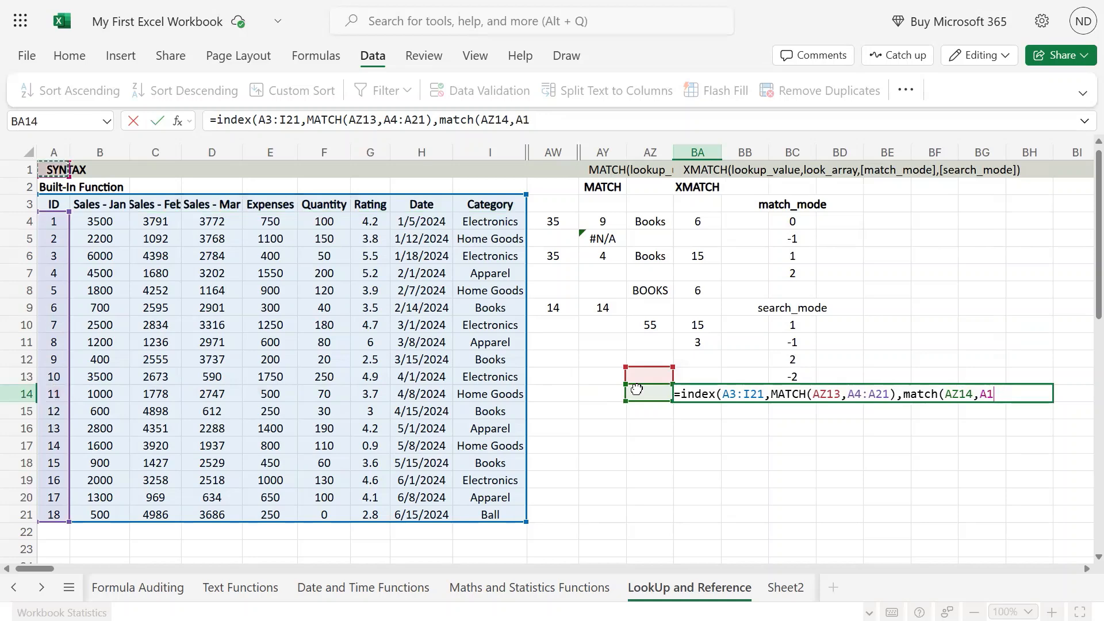
{"action": "key", "text": "Down"}
{"action": "key", "text": "Down"}
{"action": "key", "text": "ctrl+shift+Right"}
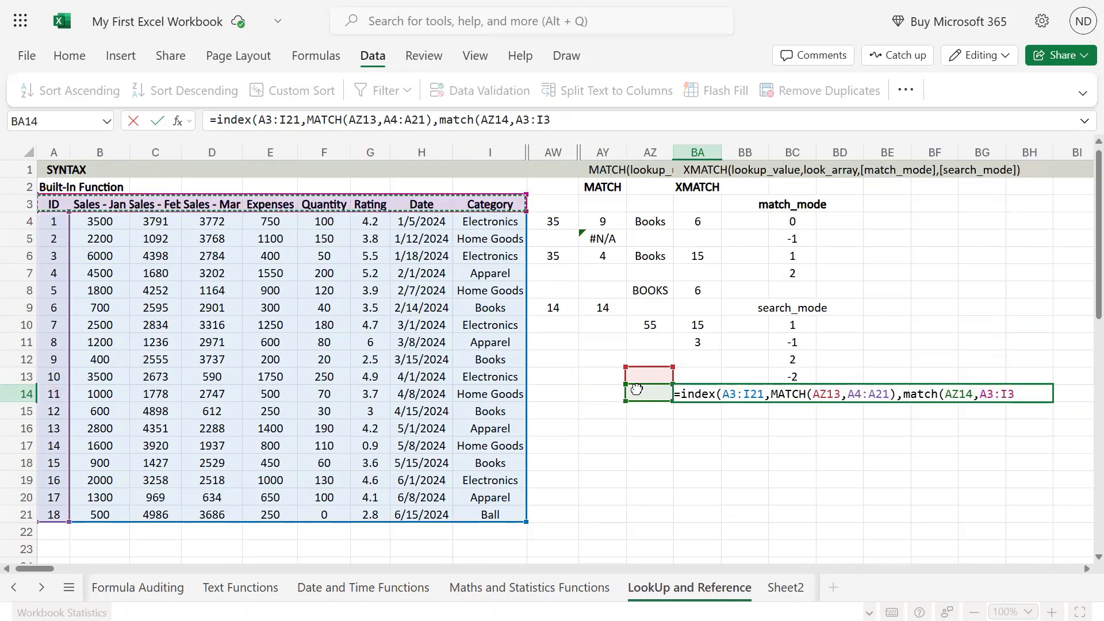
{"action": "type", "text": ")"}
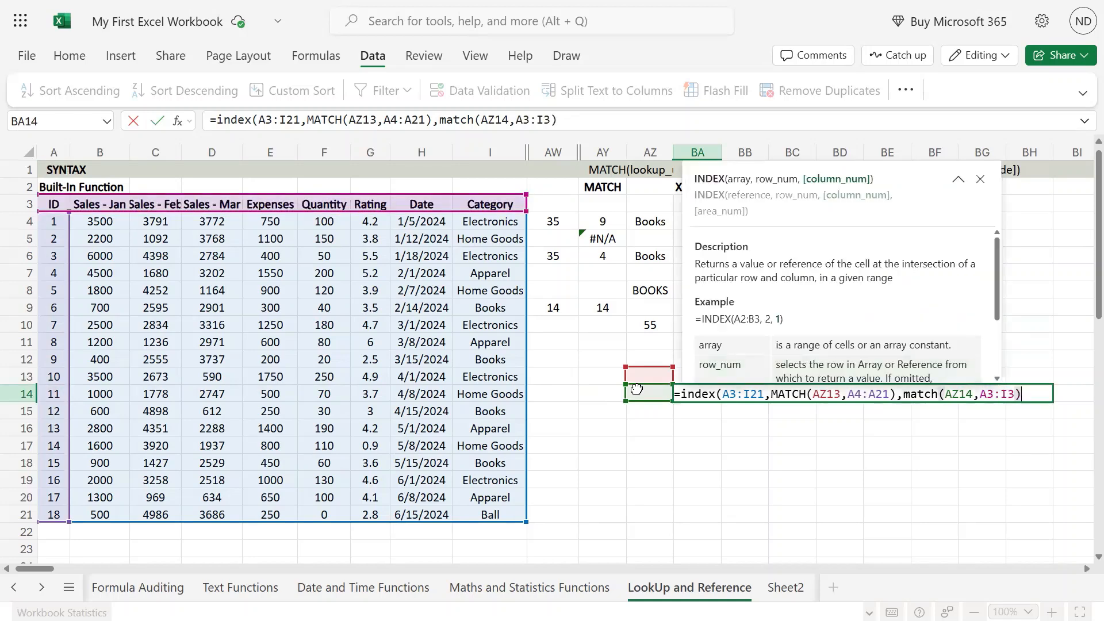
{"action": "key", "text": "Return"}
{"action": "key", "text": "Up"}
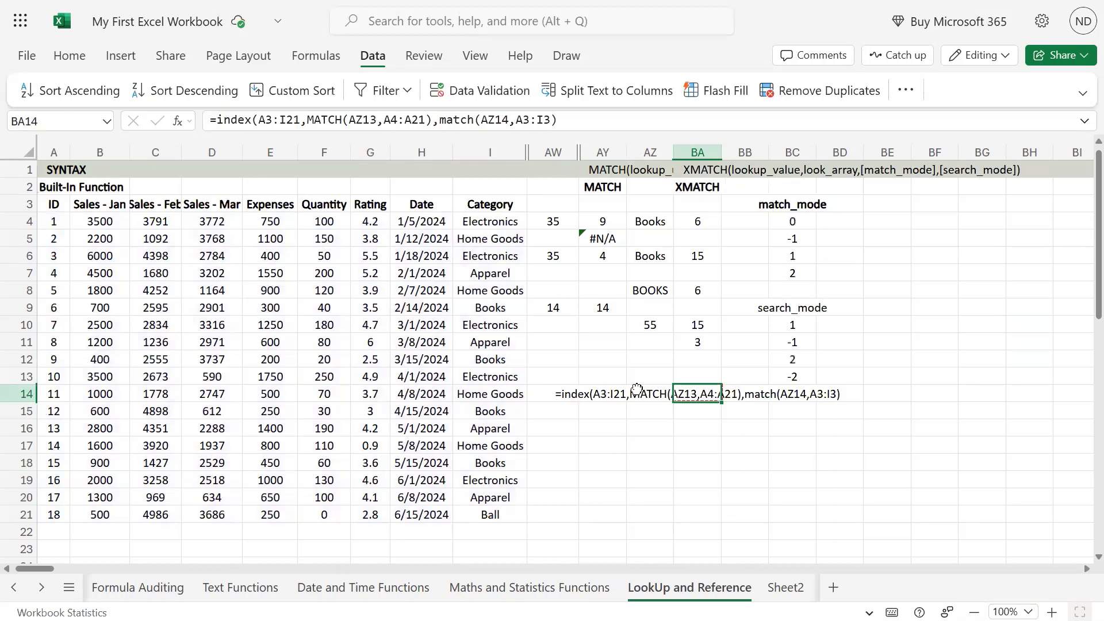
Step: Enter the lookup inputs for the formula: 8 in AZ13 and Quantity in AZ14
{"action": "key", "text": "Left"}
{"action": "key", "text": "Up"}
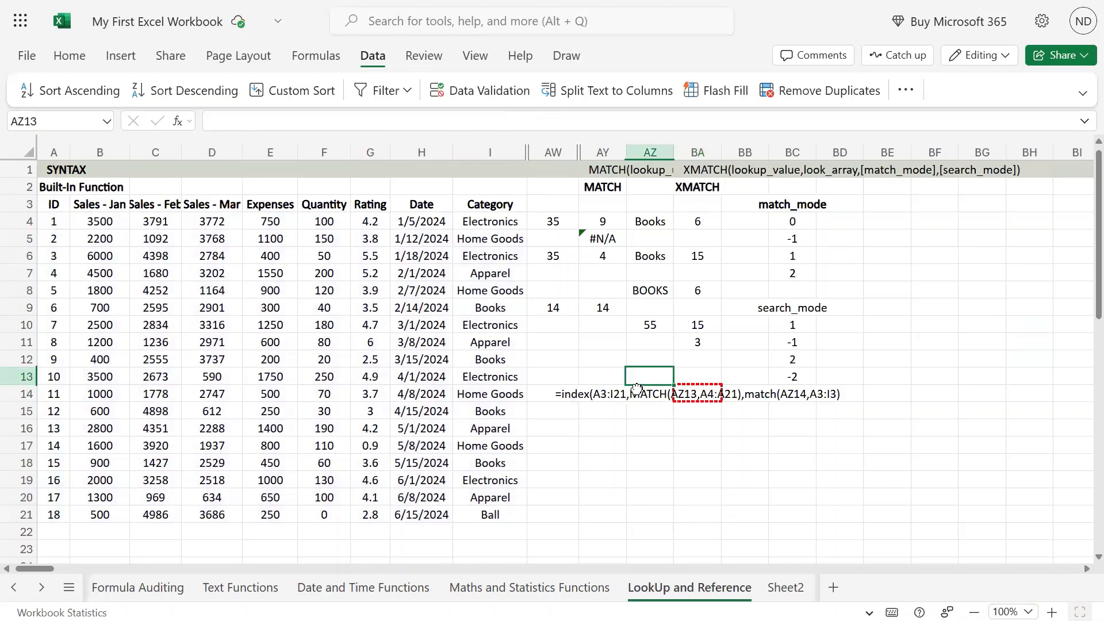
{"action": "key", "text": "Down"}
{"action": "key", "text": "Up"}
{"action": "type", "text": "8"}
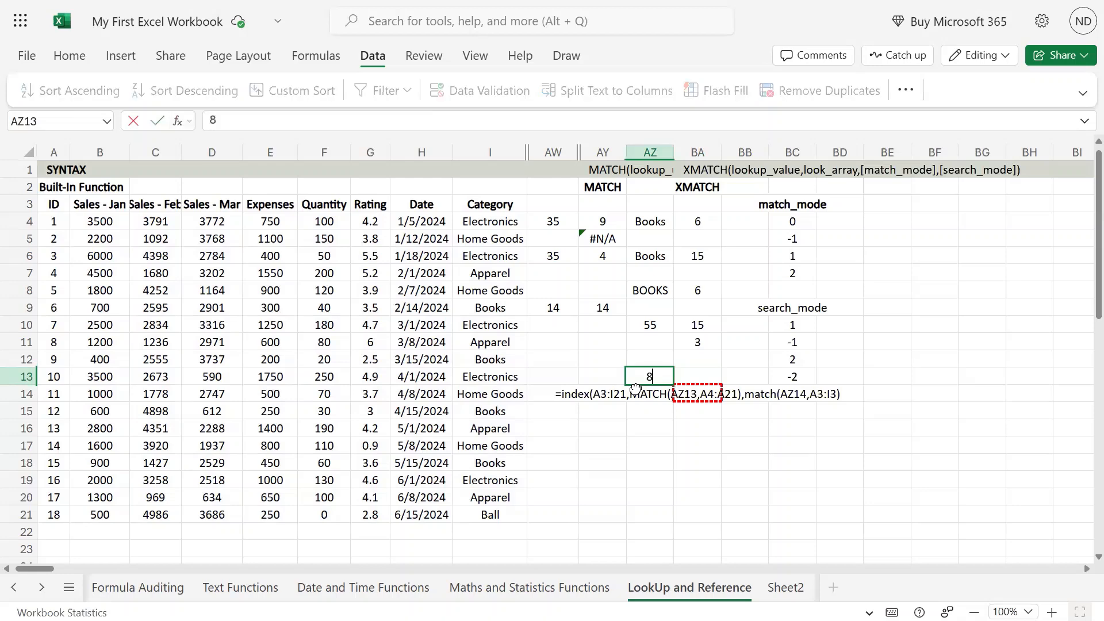
{"action": "key", "text": "Return"}
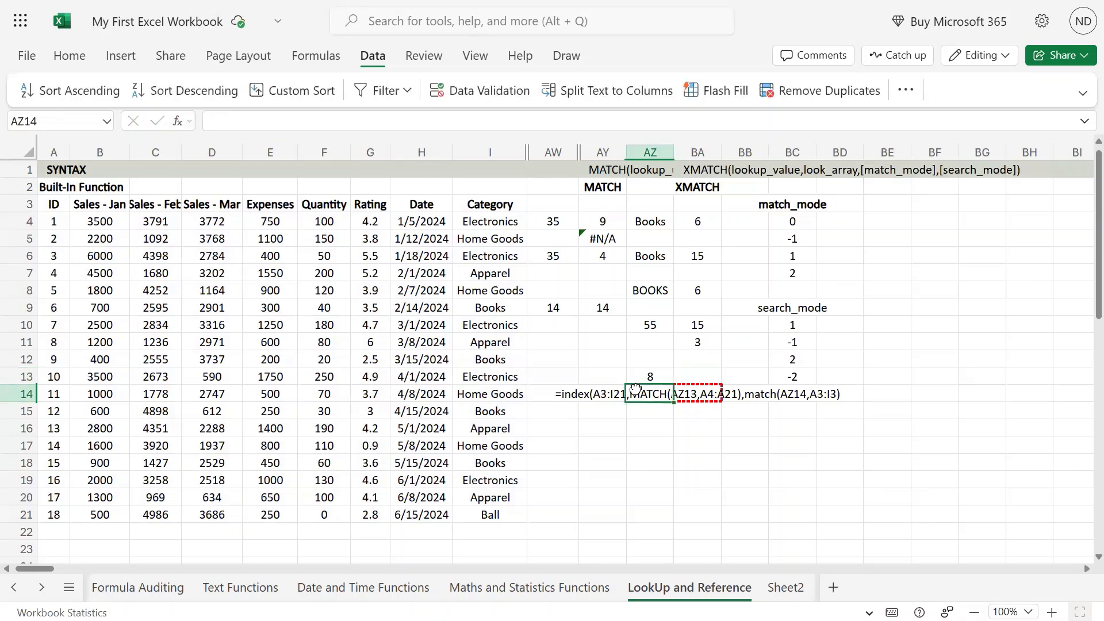
{"action": "type", "text": "Quantity"}
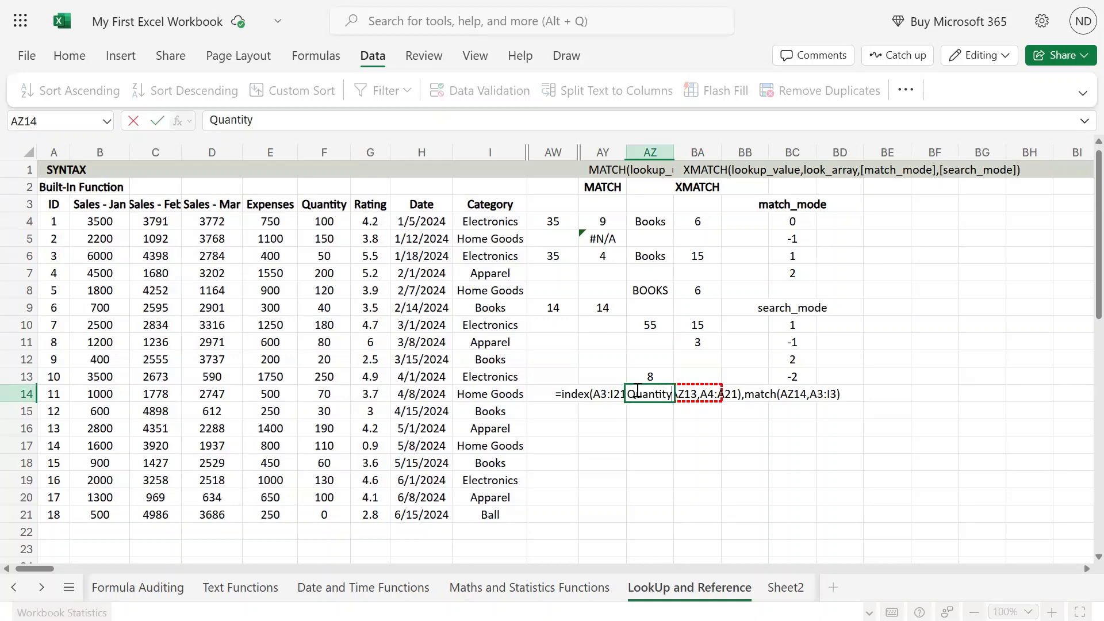
{"action": "key", "text": "Return"}
Step: Change the second MATCH's lookup array in the BA14 formula to B3:I3, leaving out the ID header
{"action": "left_click", "coordinate": [635, 393]}
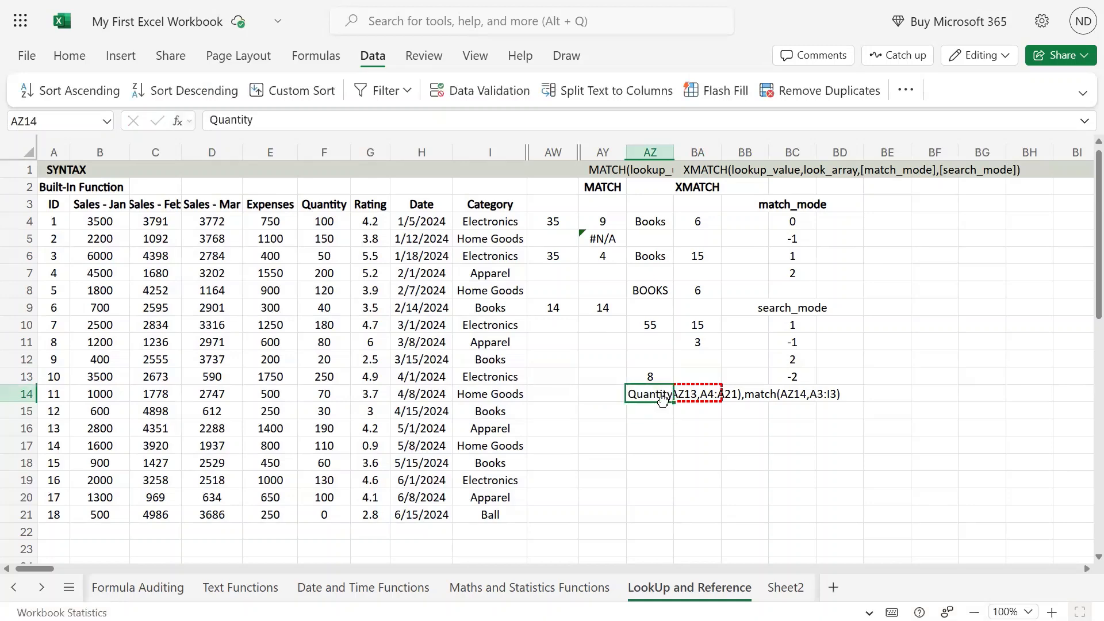
{"action": "left_click", "coordinate": [705, 379]}
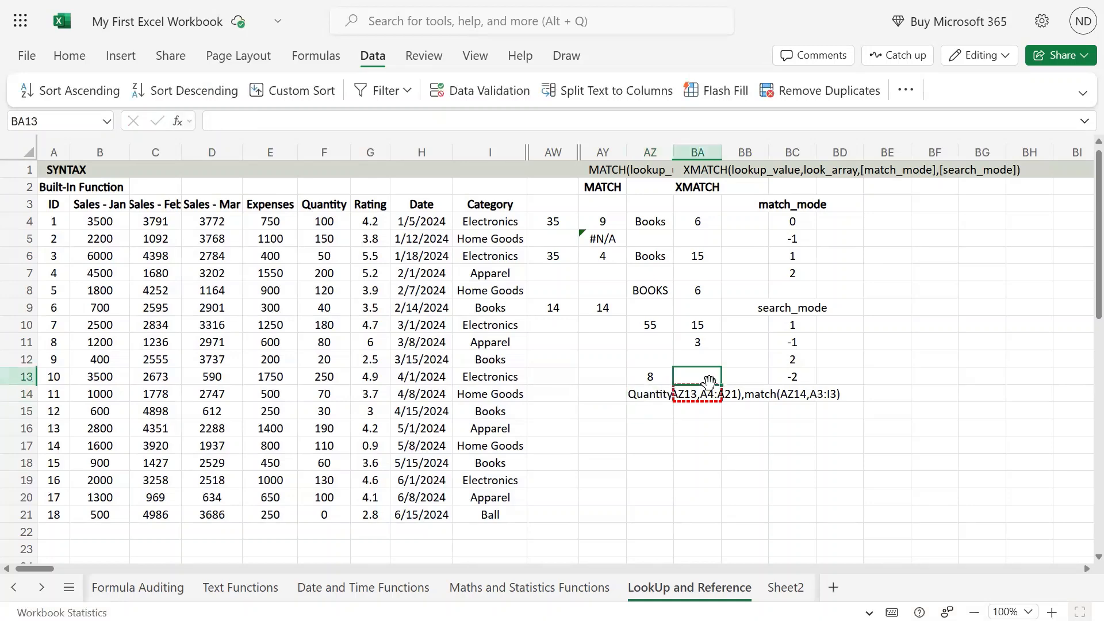
{"action": "left_click", "coordinate": [688, 399]}
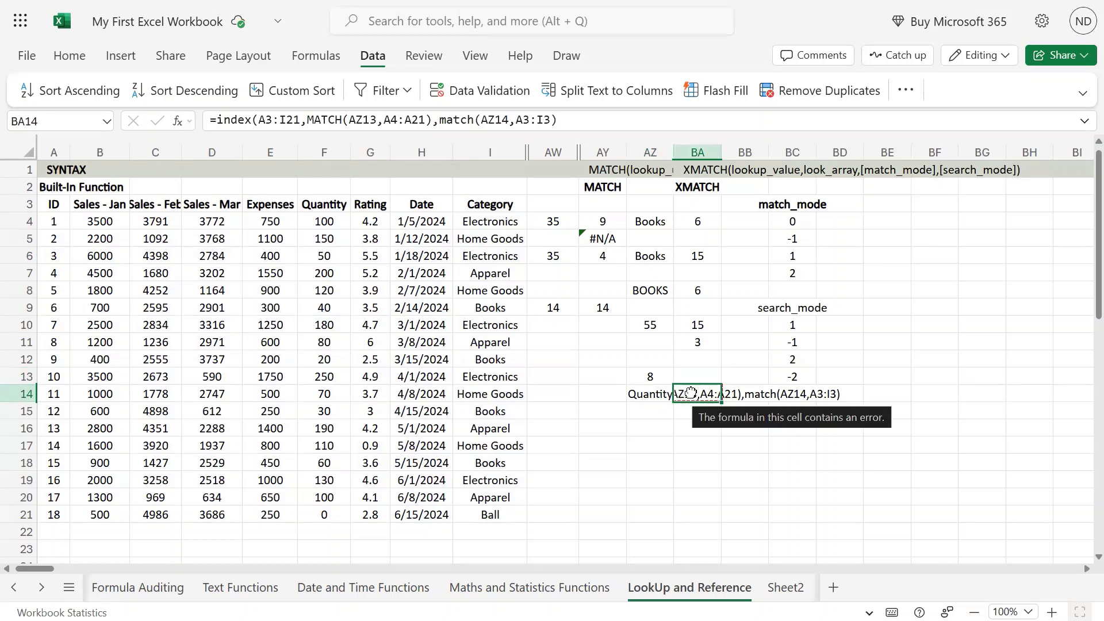
{"action": "left_click", "coordinate": [615, 118]}
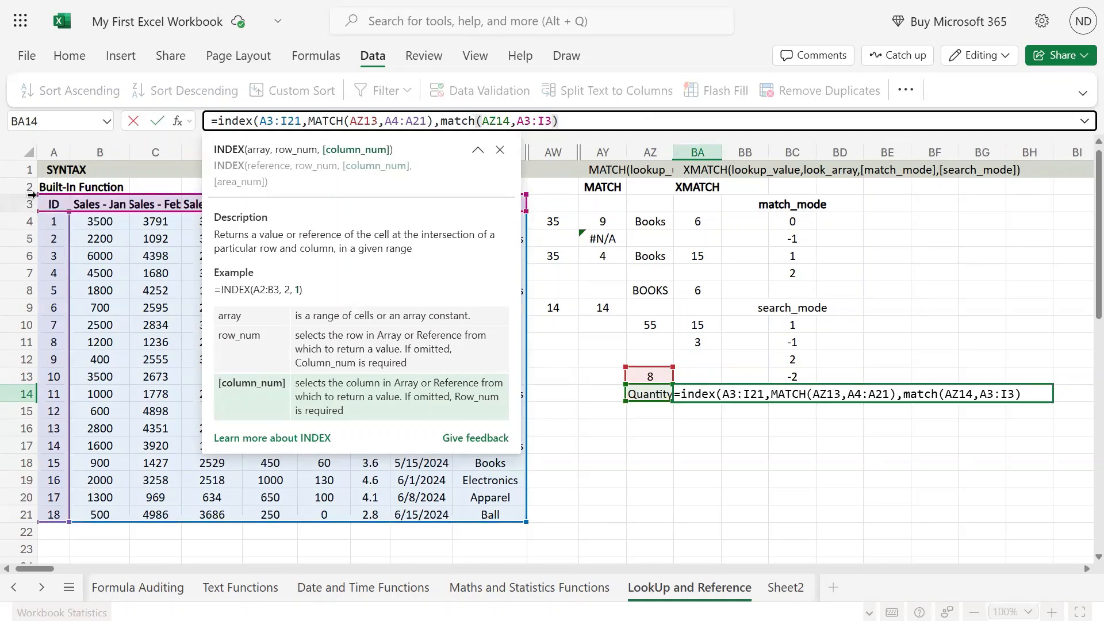
{"action": "left_click_drag", "start_coordinate": [39, 191], "coordinate": [72, 205]}
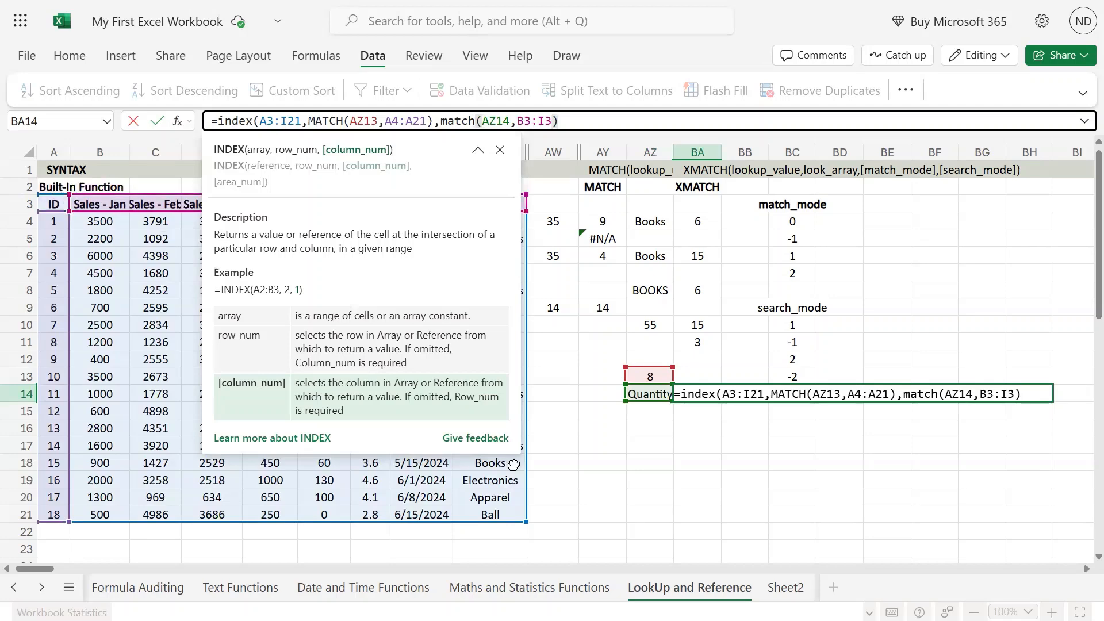
{"action": "key", "text": "Return"}
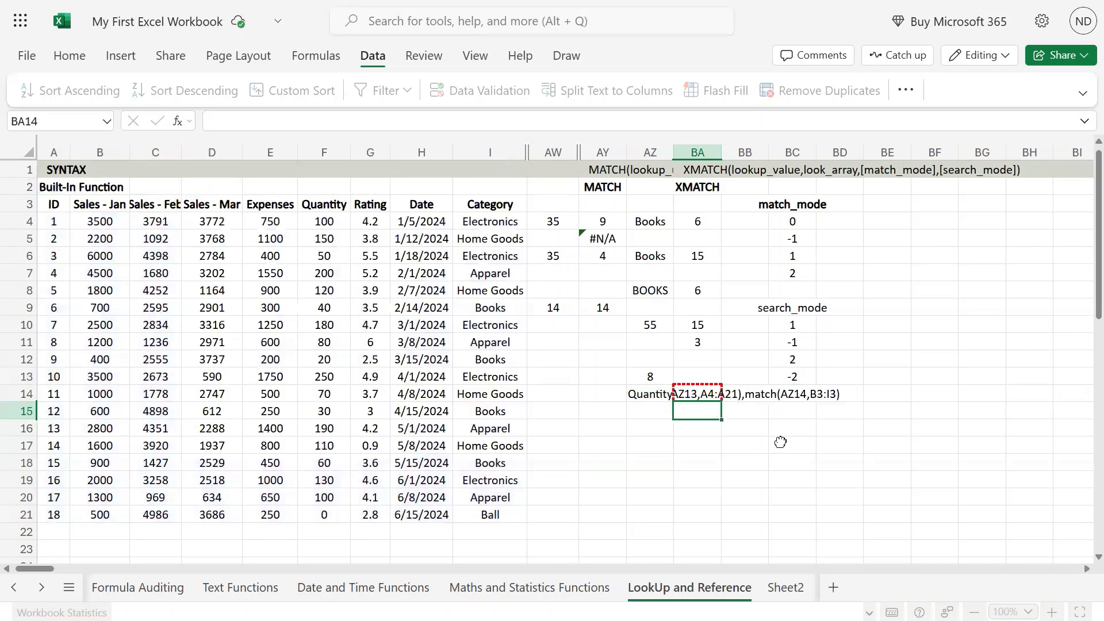
Step: Extend the first MATCH's lookup array in the BA14 formula to A3:A21, including the ID header
{"action": "key", "text": "Up"}
{"action": "key", "text": "F2"}
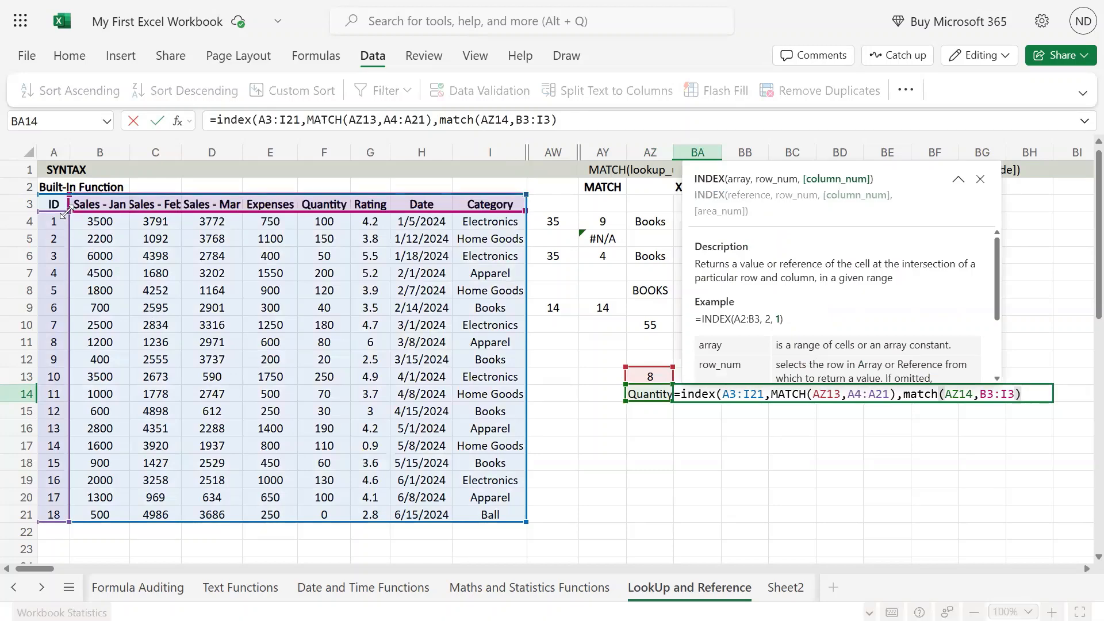
{"action": "left_click_drag", "start_coordinate": [65, 211], "coordinate": [39, 197]}
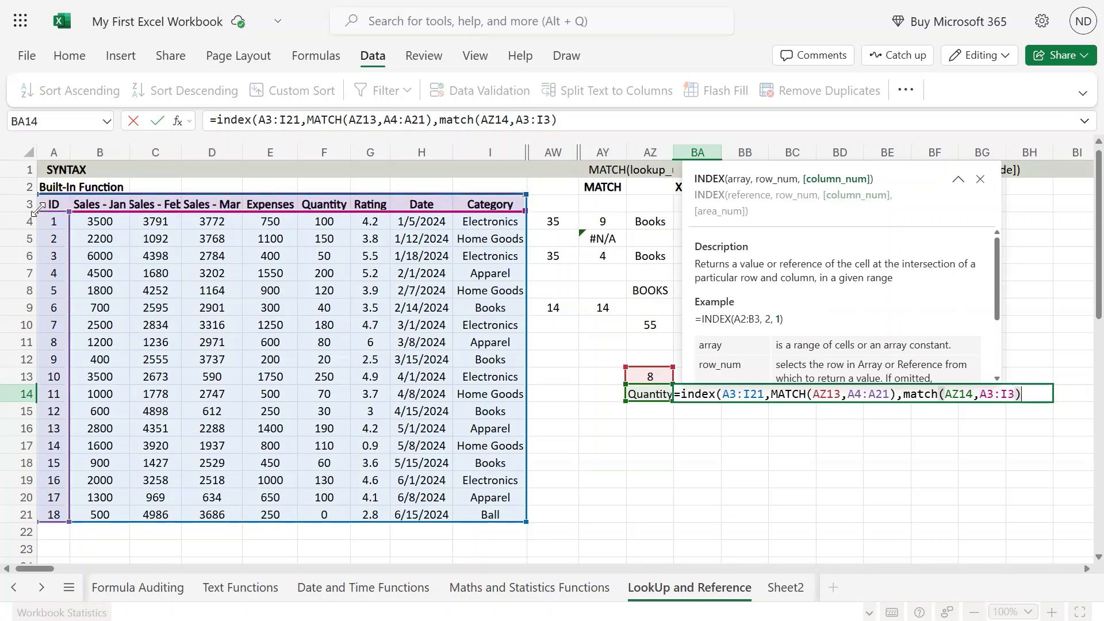
{"action": "left_click_drag", "start_coordinate": [38, 208], "coordinate": [71, 210]}
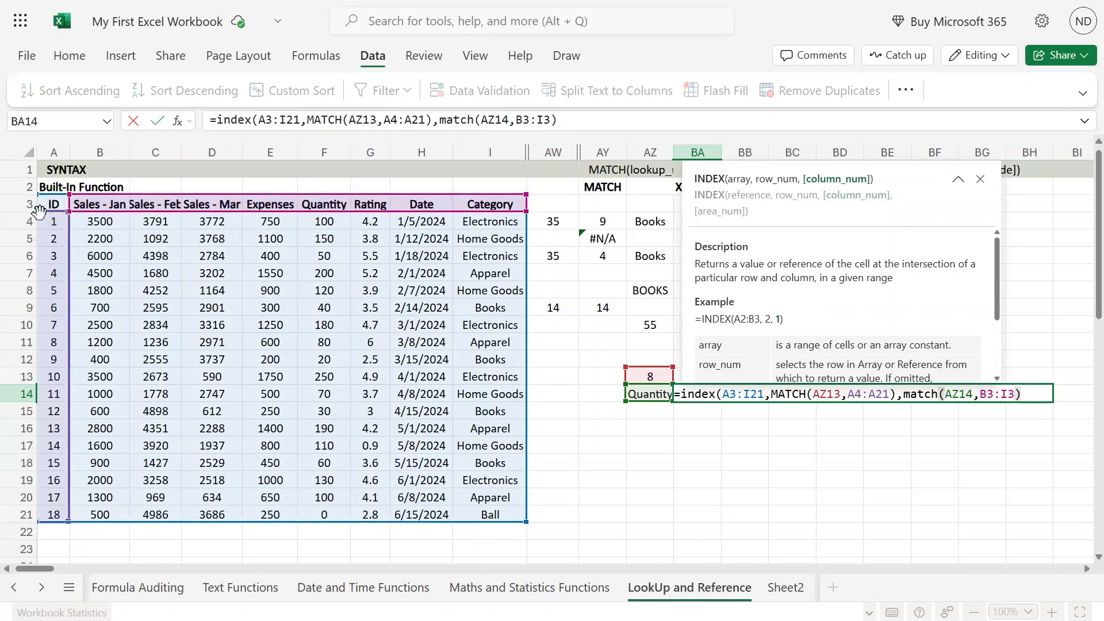
{"action": "left_click_drag", "start_coordinate": [38, 211], "coordinate": [38, 198]}
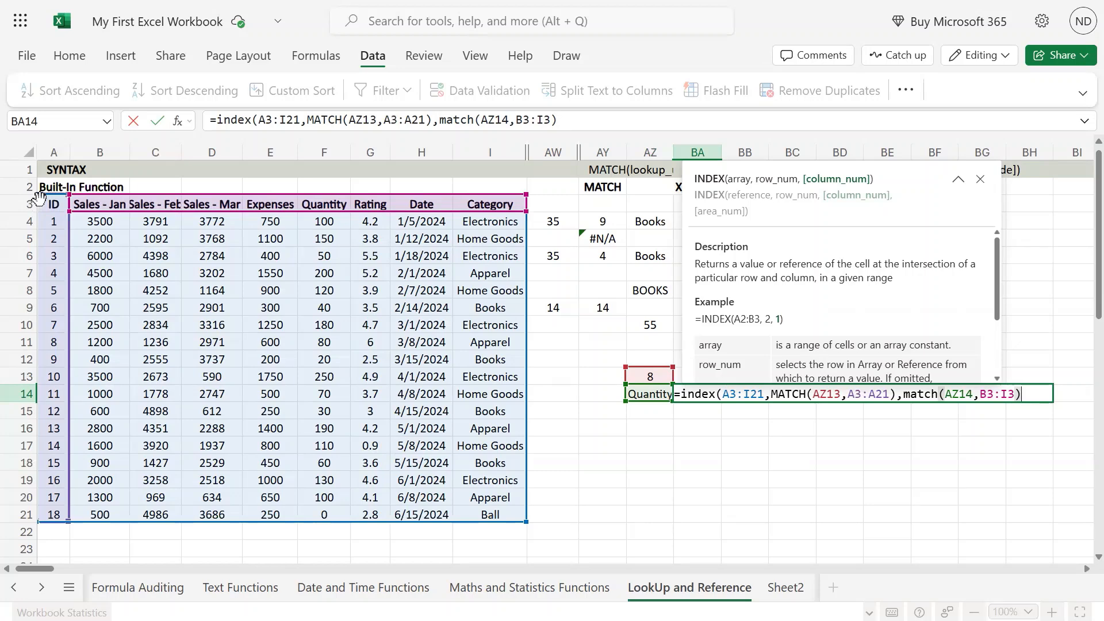
{"action": "key", "text": "Return"}
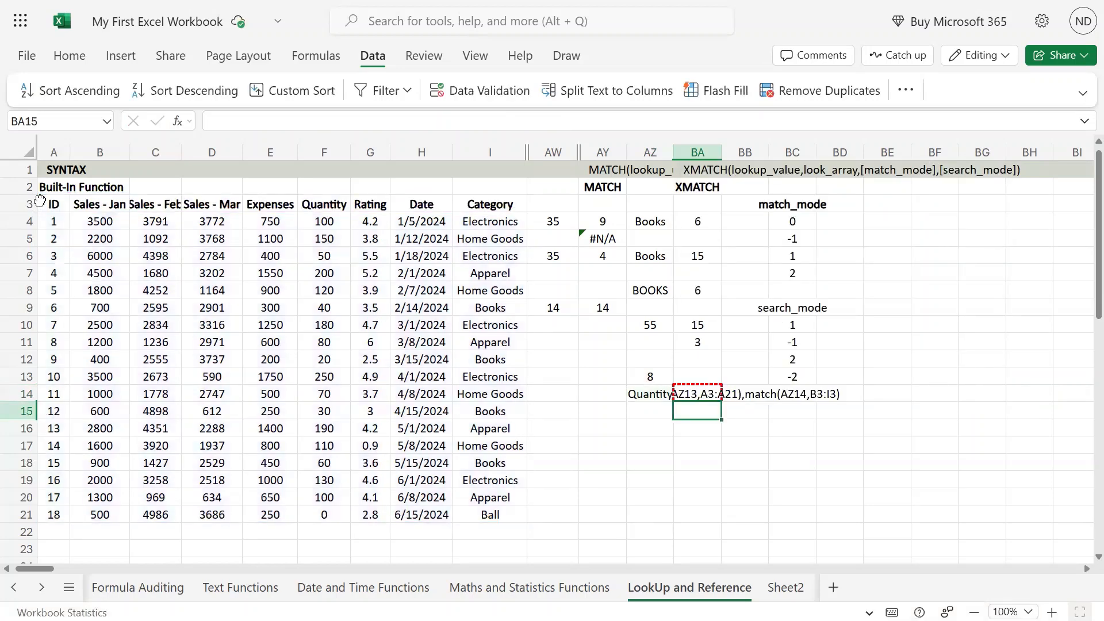
Step: Examine the ranges referenced by the INDEX and nested MATCH functions in the BA14 formula
{"action": "key", "text": "Up"}
{"action": "key", "text": "F2"}
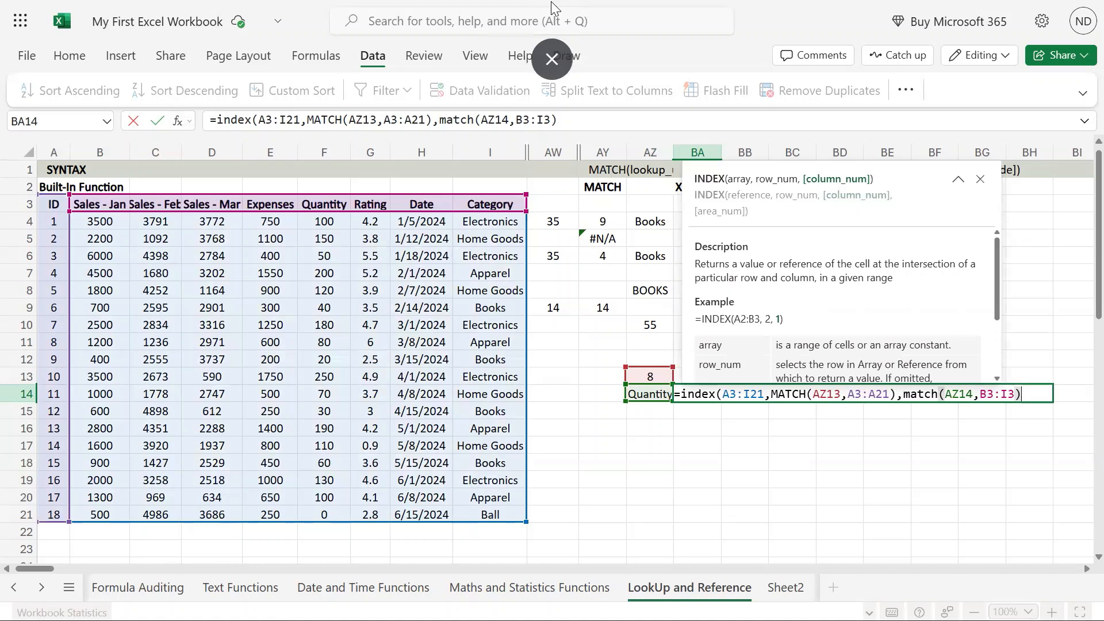
{"action": "key", "text": "Return"}
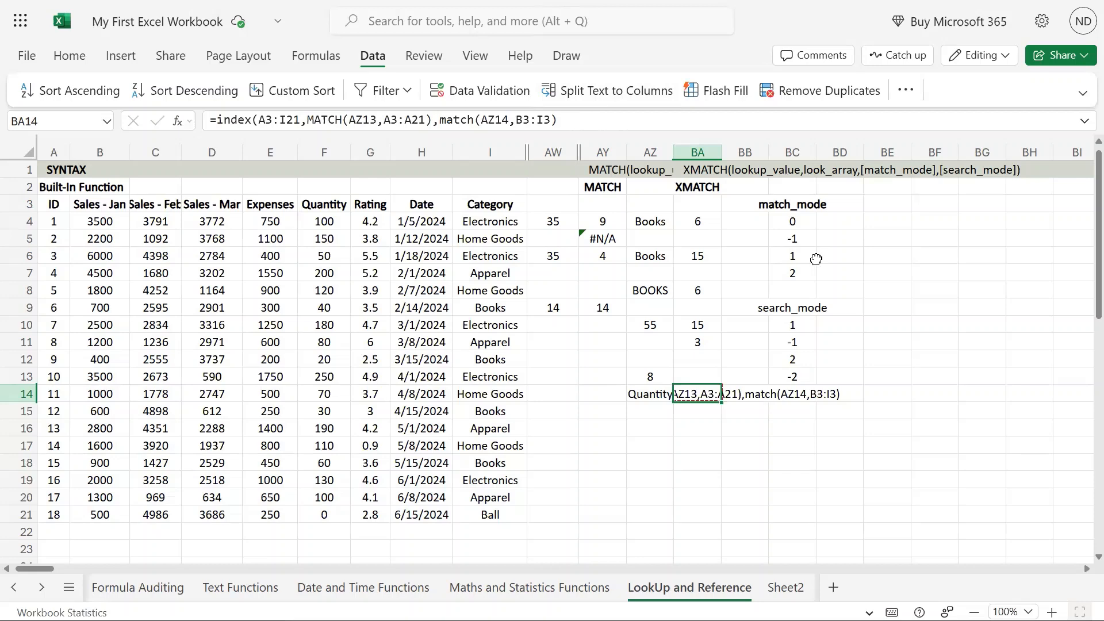
{"action": "left_click_drag", "start_coordinate": [7, 416], "coordinate": [10, 403]}
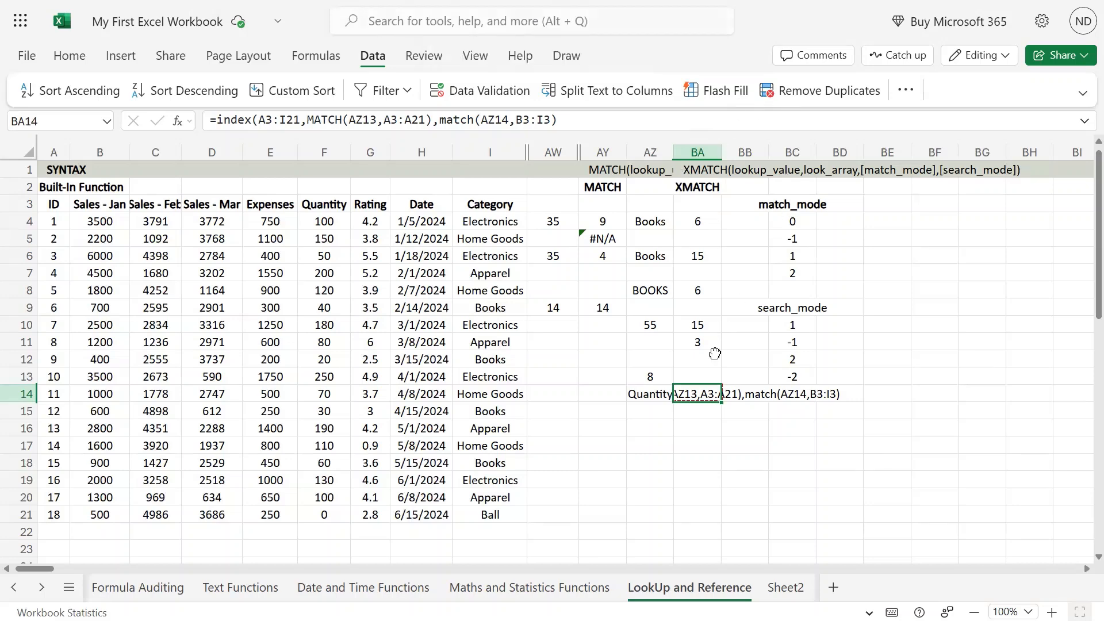
{"action": "double_click", "coordinate": [705, 392]}
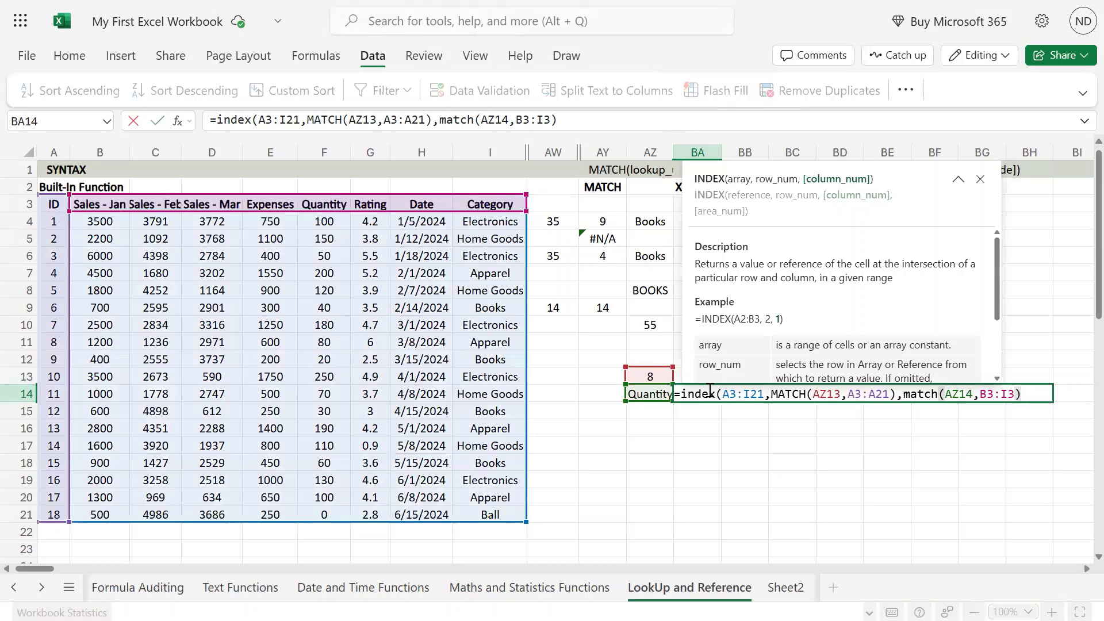
{"action": "key", "text": "Escape"}
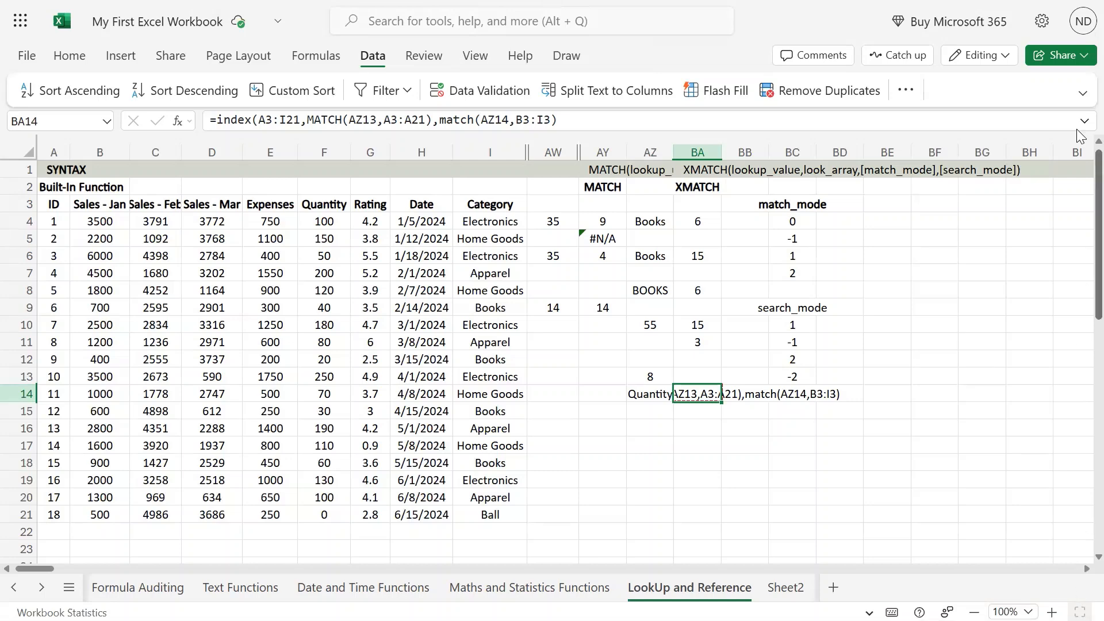
{"action": "mouse_move", "coordinate": [552, 2]}
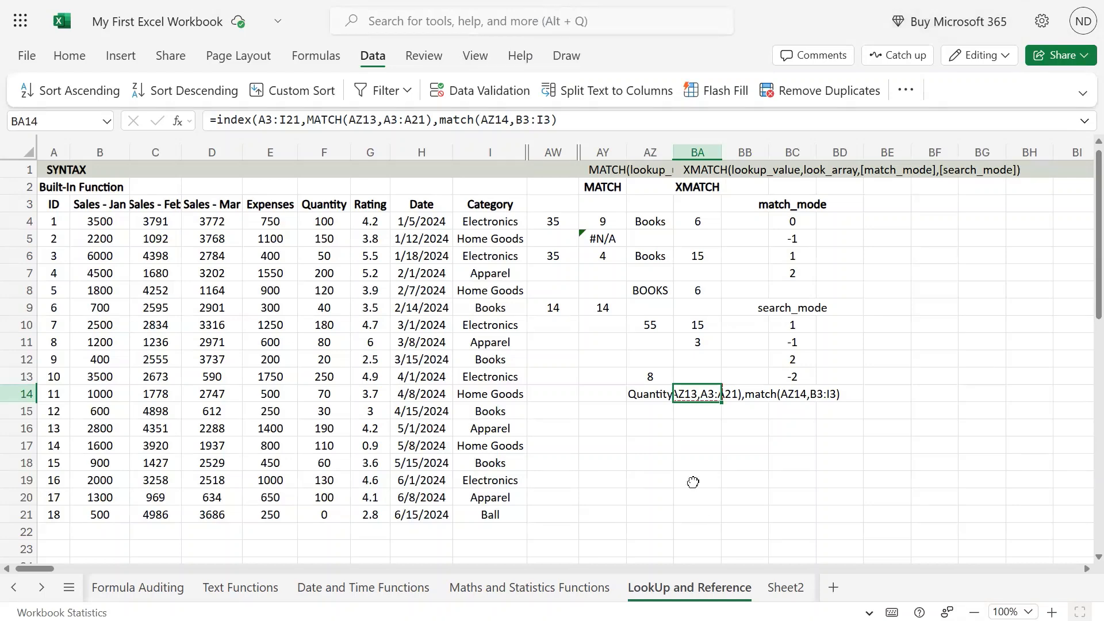
Step: Change the second MATCH's lookup array in the BA14 formula to A3:I3, including the ID header
{"action": "key", "text": "F2"}
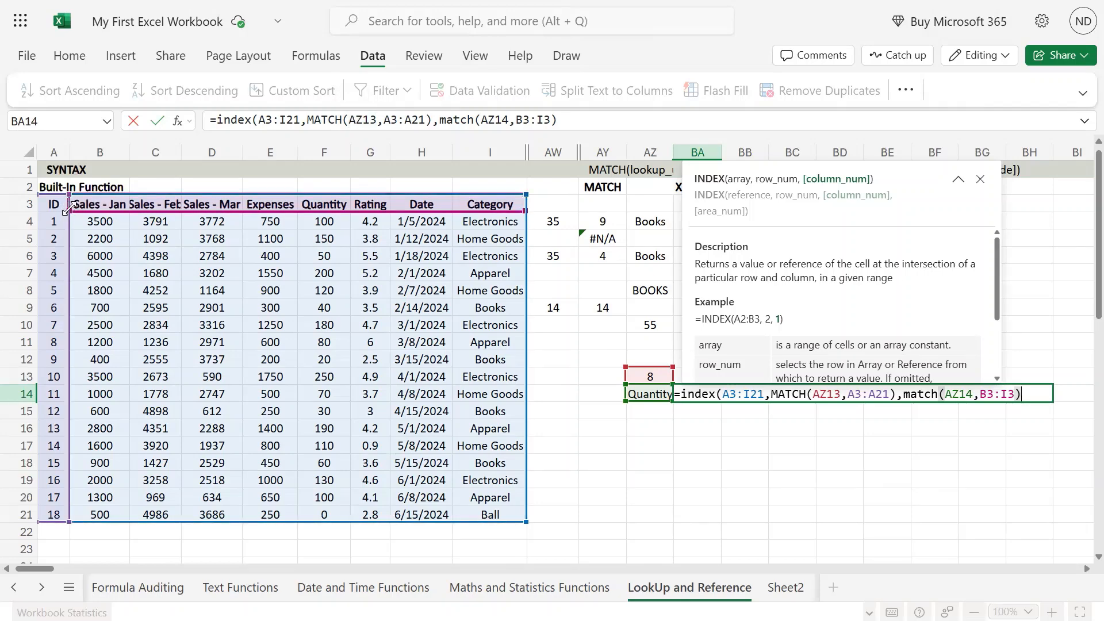
{"action": "left_click_drag", "start_coordinate": [68, 206], "coordinate": [49, 206]}
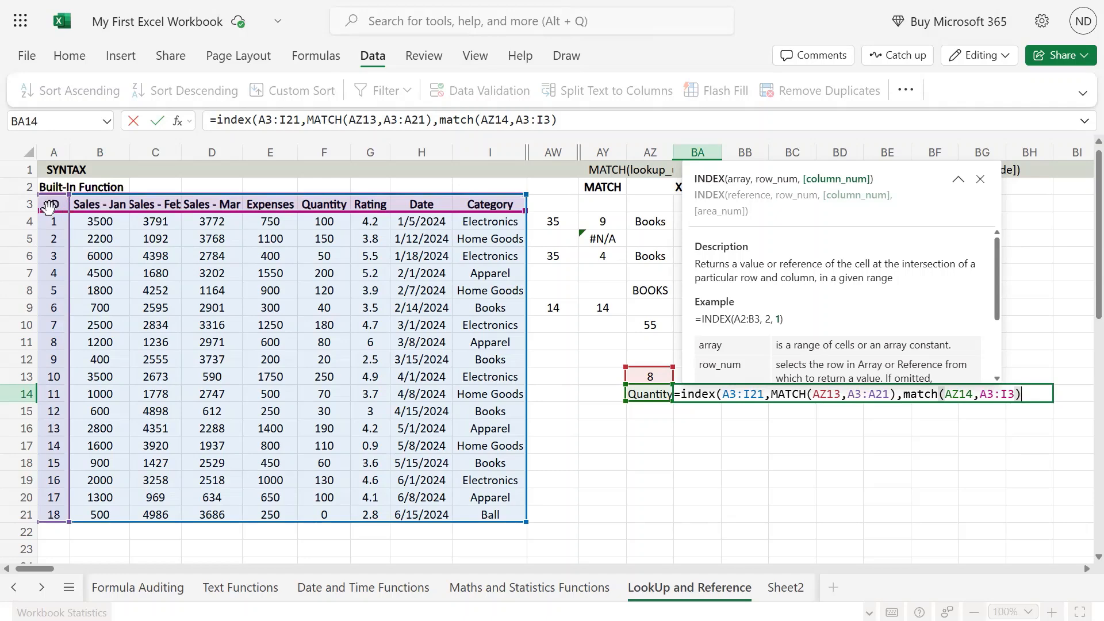
{"action": "key", "text": "Return"}
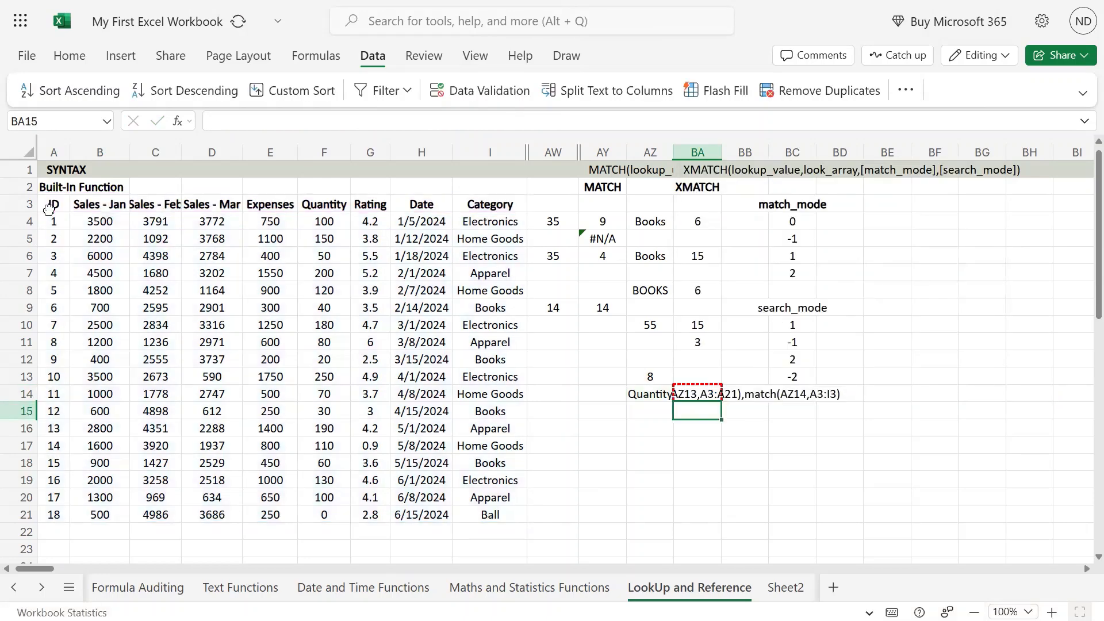
Step: Add the missing closing parenthesis of INDEX to the end of the BA14 formula and enter it
{"action": "key", "text": "Up"}
{"action": "key", "text": "F2"}
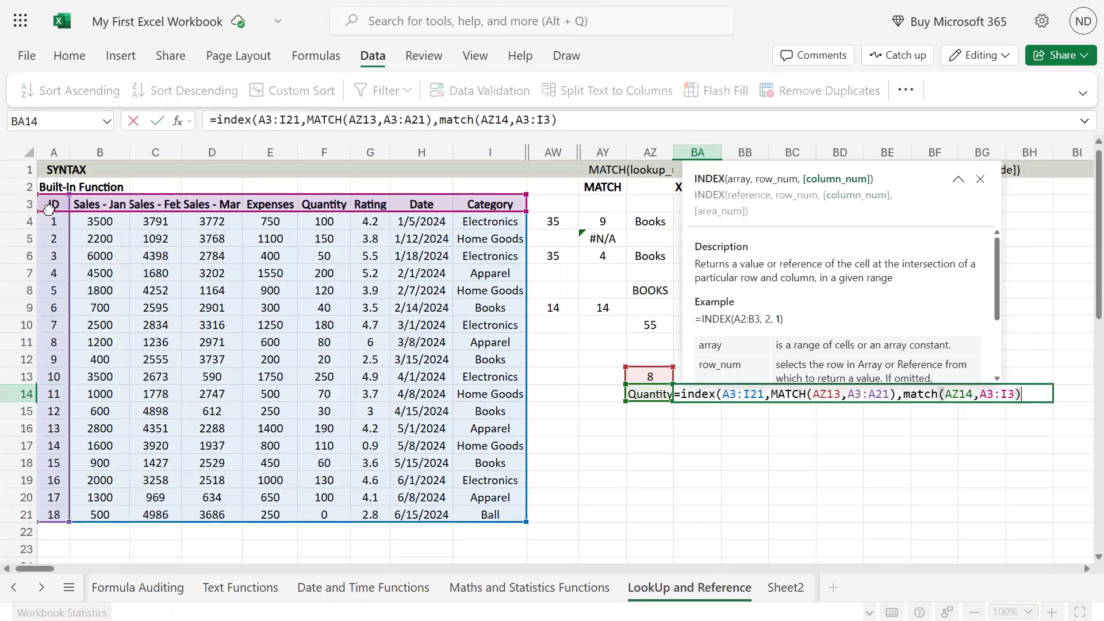
{"action": "type", "text": ")"}
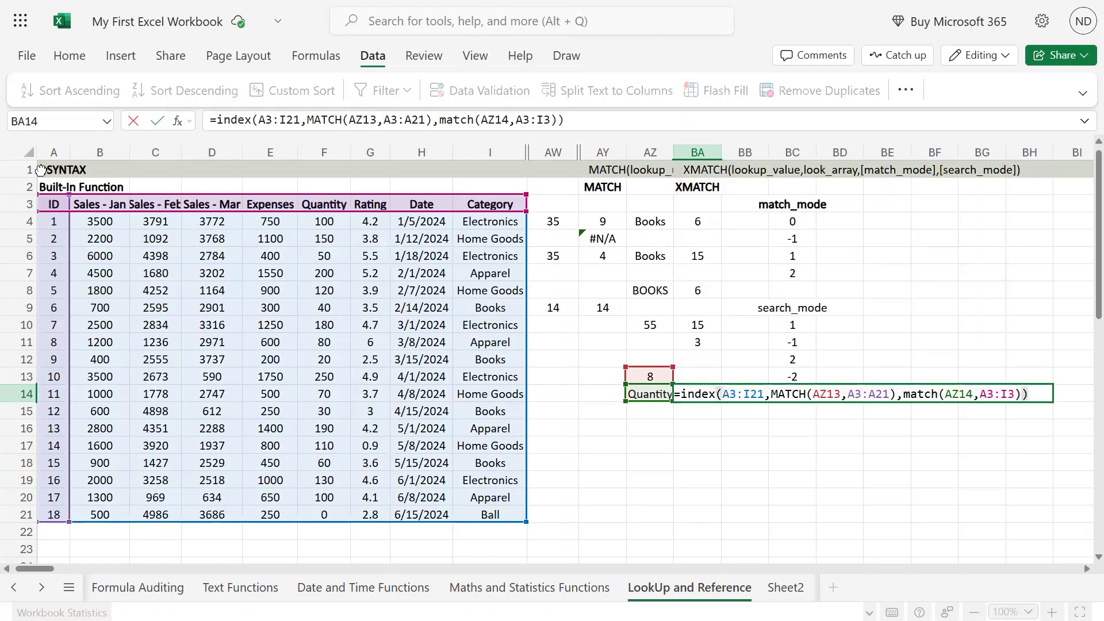
{"action": "key", "text": "Return"}
{"action": "key", "text": "Up"}
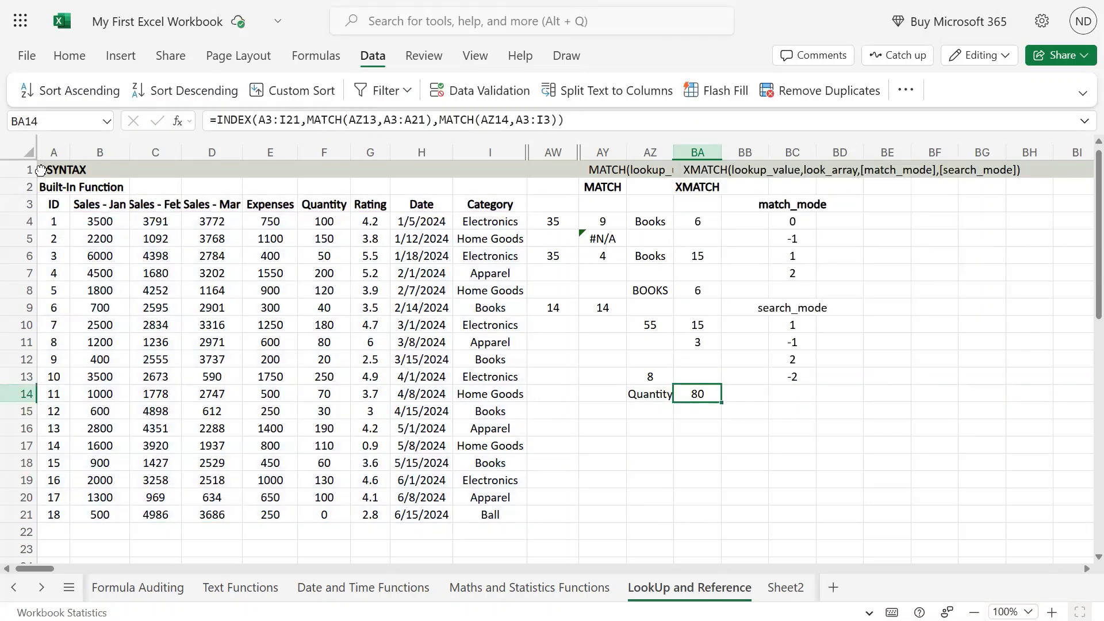
Step: Check the BA14 formula against the source table by tracing the row for ID 8 across to its Quantity
{"action": "key", "text": "F2"}
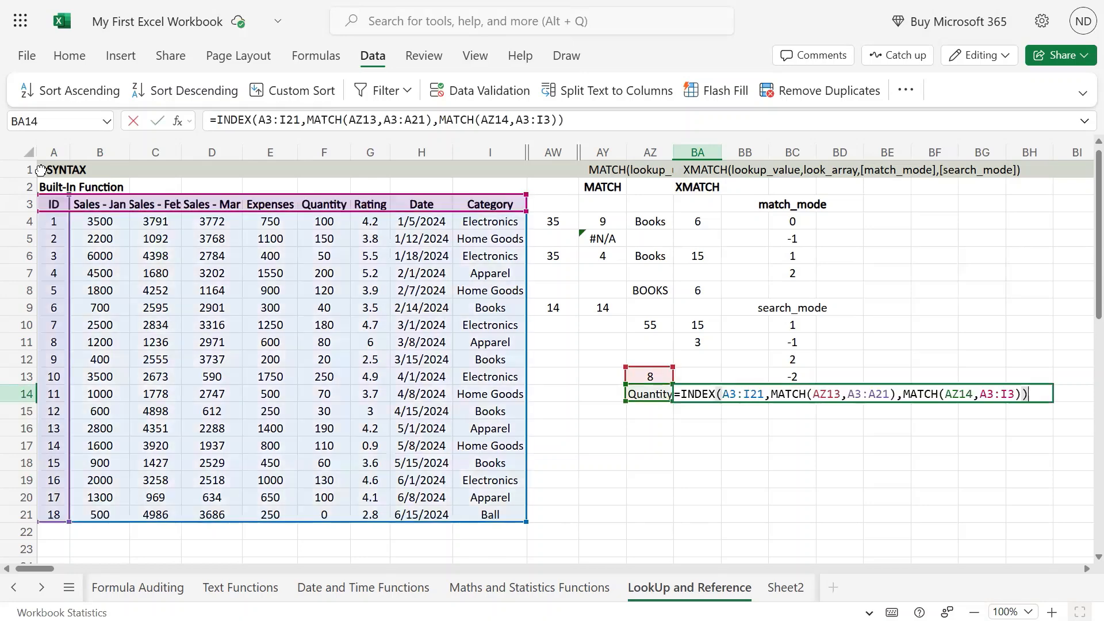
{"action": "key", "text": "Escape"}
{"action": "key", "text": "Left"}
{"action": "key", "text": "Up"}
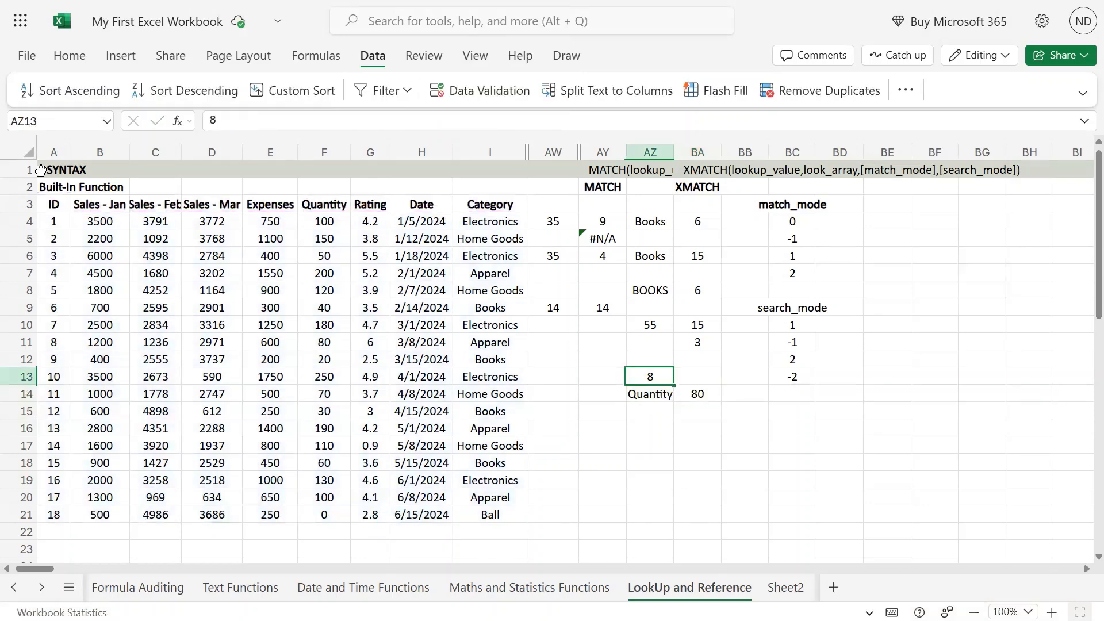
{"action": "key", "text": "Left"}
{"action": "key", "text": "Home"}
{"action": "key", "text": "Up"}
{"action": "key", "text": "Up"}
{"action": "key", "text": "Up"}
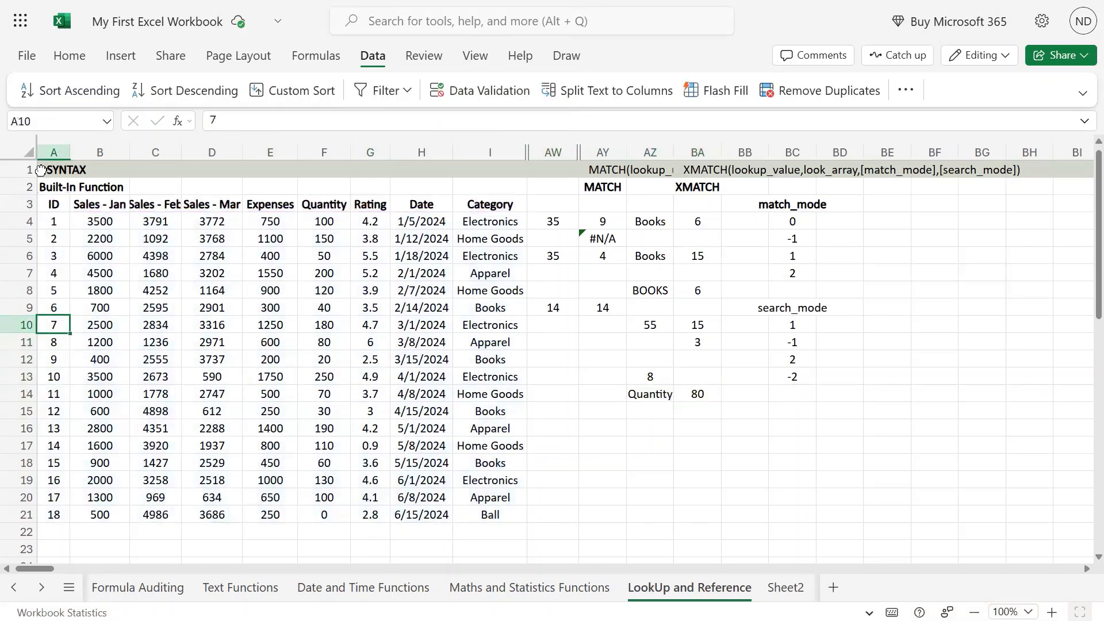
{"action": "key", "text": "Down"}
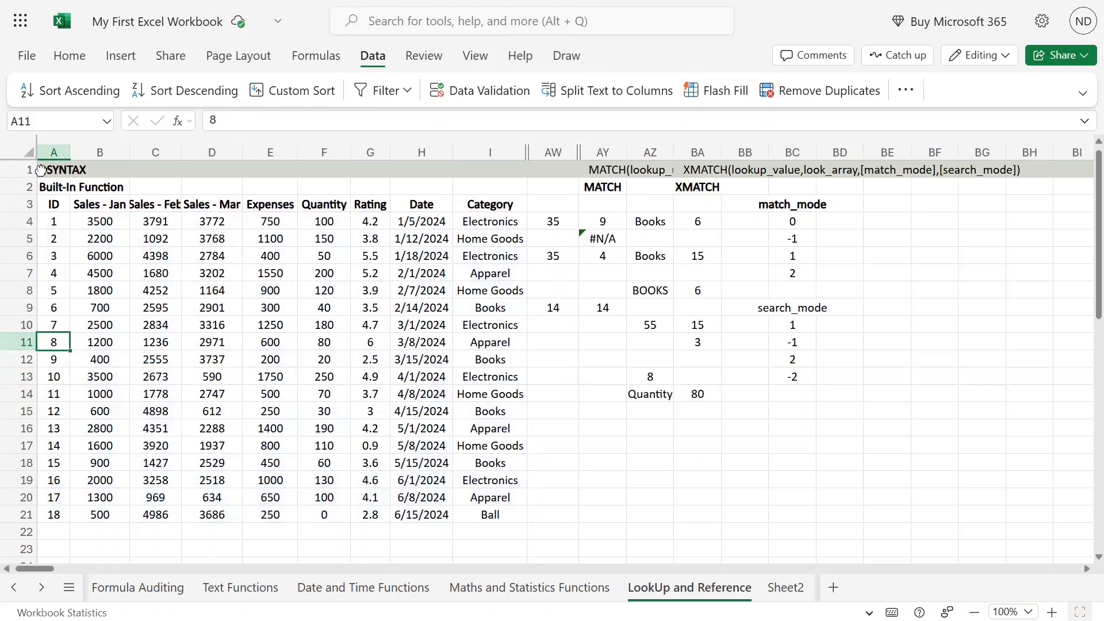
{"action": "key", "text": "Right"}
{"action": "key", "text": "Right"}
{"action": "key", "text": "Right"}
{"action": "key", "text": "Right"}
{"action": "key", "text": "Right"}
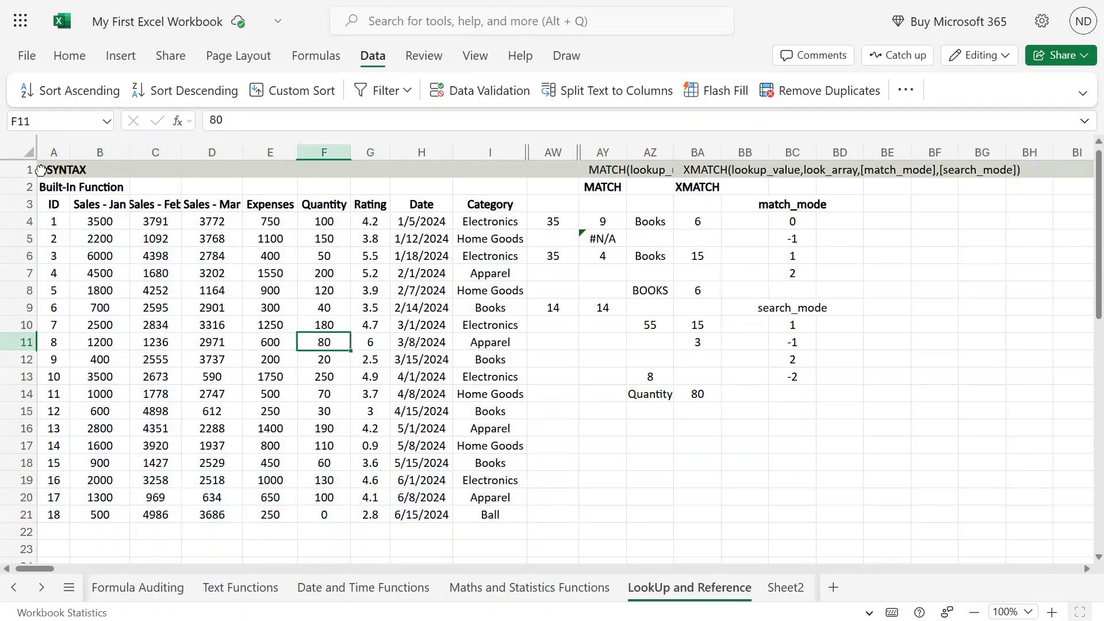
Step: Change the lookup header in AZ14 to Category
{"action": "key", "text": "Right"}
{"action": "key", "text": "Right"}
{"action": "key", "text": "Right"}
{"action": "key", "text": "Right"}
{"action": "key", "text": "Right"}
{"action": "key", "text": "Right"}
{"action": "key", "text": "Right"}
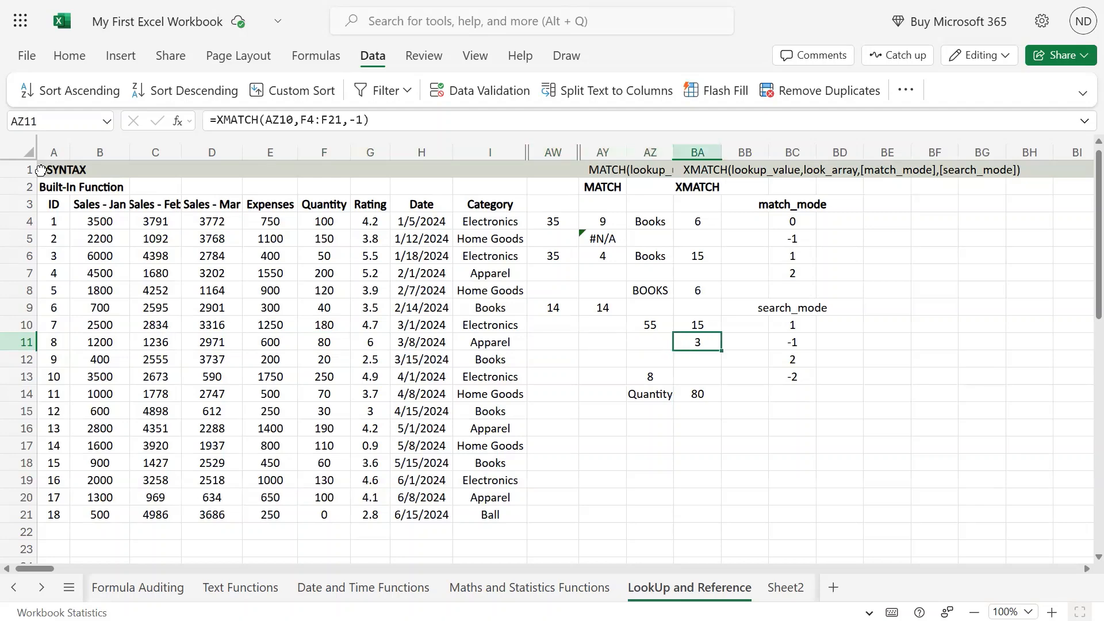
{"action": "key", "text": "Left"}
{"action": "key", "text": "Down"}
{"action": "key", "text": "Down"}
{"action": "key", "text": "Down"}
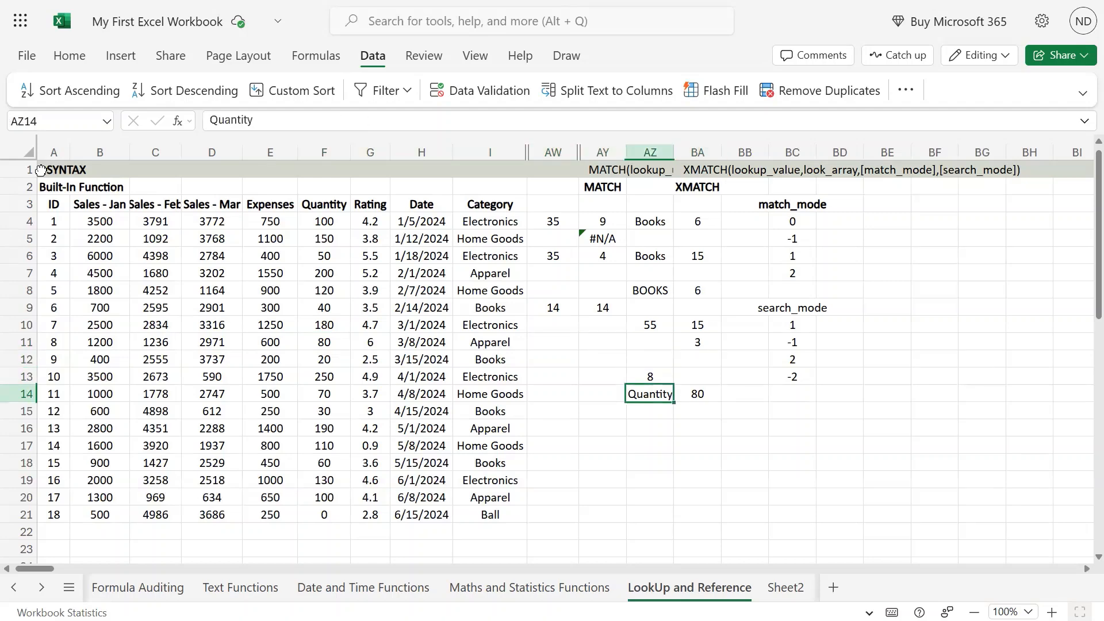
{"action": "type", "text": "Category"}
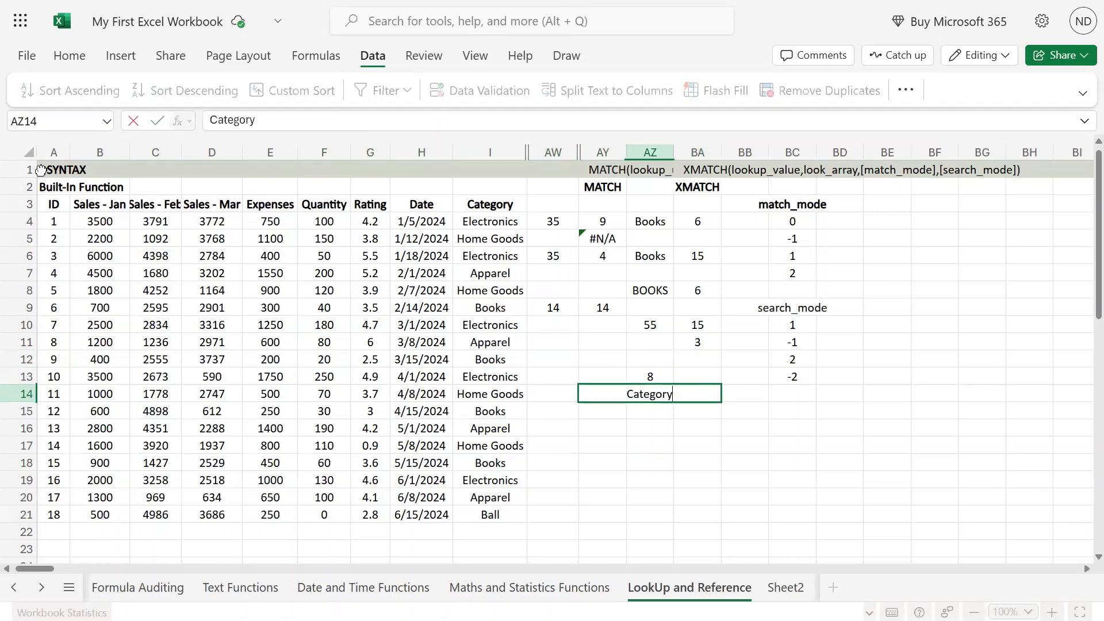
{"action": "key", "text": "Return"}
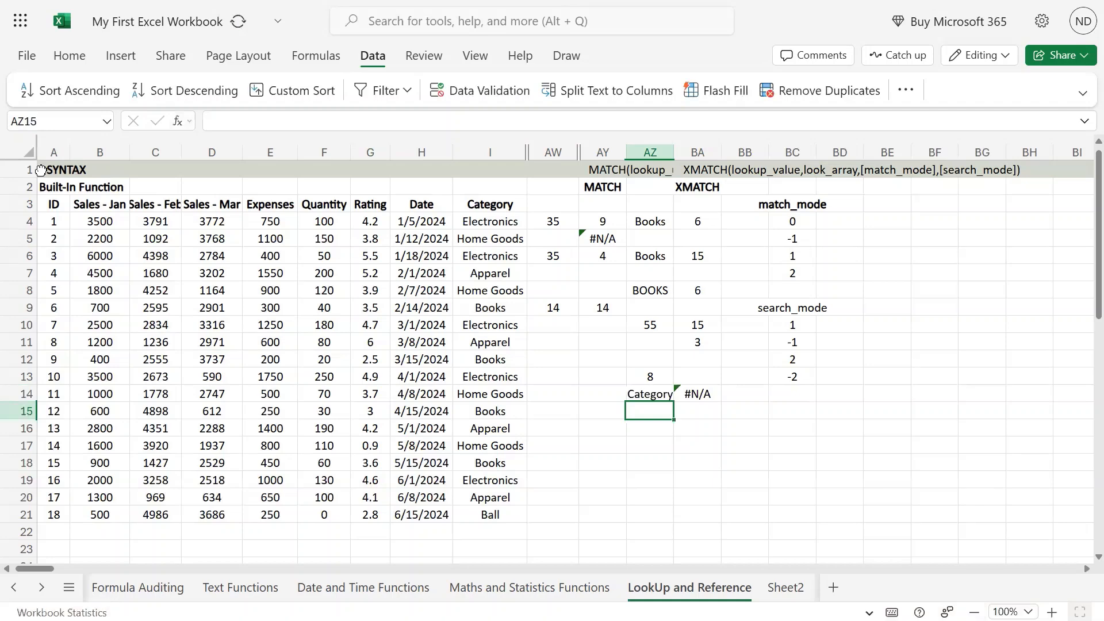
Step: Inspect the Category entry in AZ14 and the ranges used by the BA14 formula
{"action": "key", "text": "Up"}
{"action": "key", "text": "F2"}
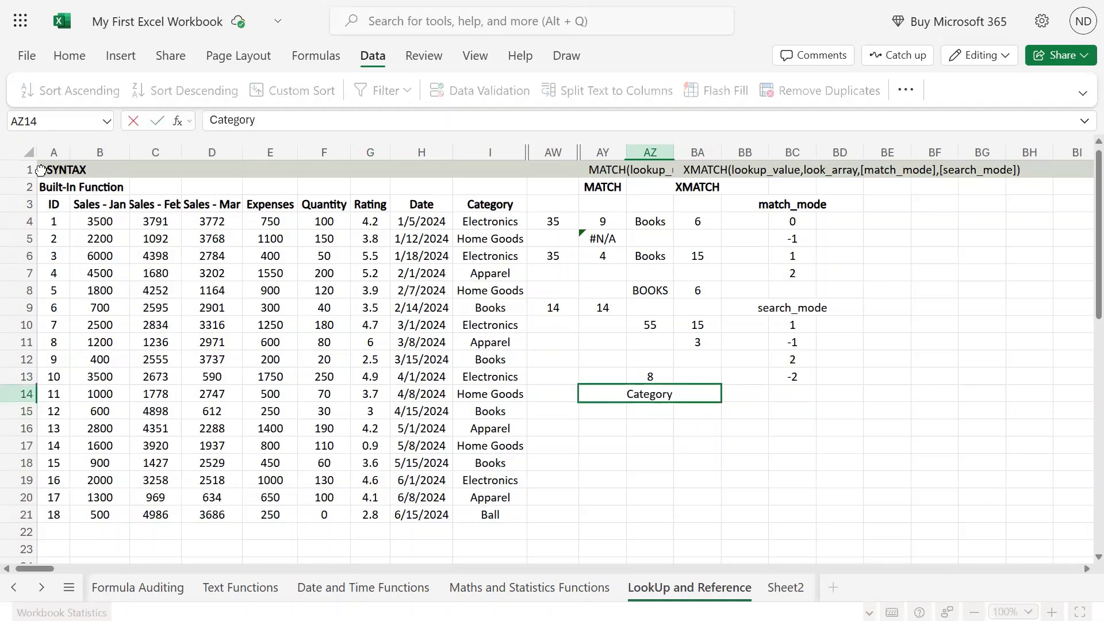
{"action": "key", "text": "Escape"}
{"action": "key", "text": "Right"}
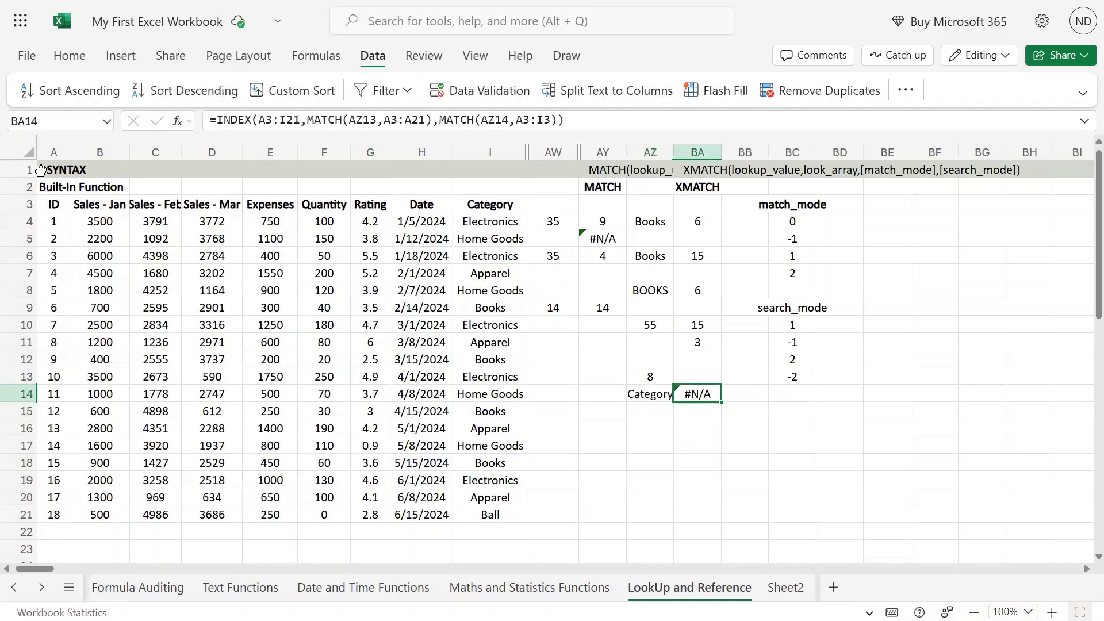
{"action": "key", "text": "F2"}
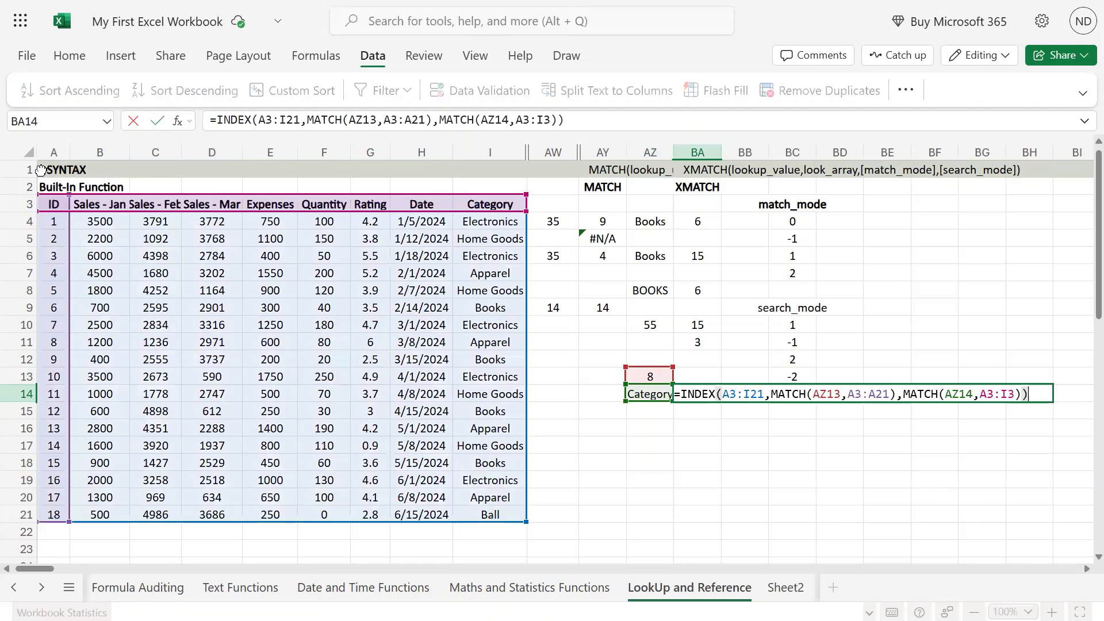
{"action": "key", "text": "Escape"}
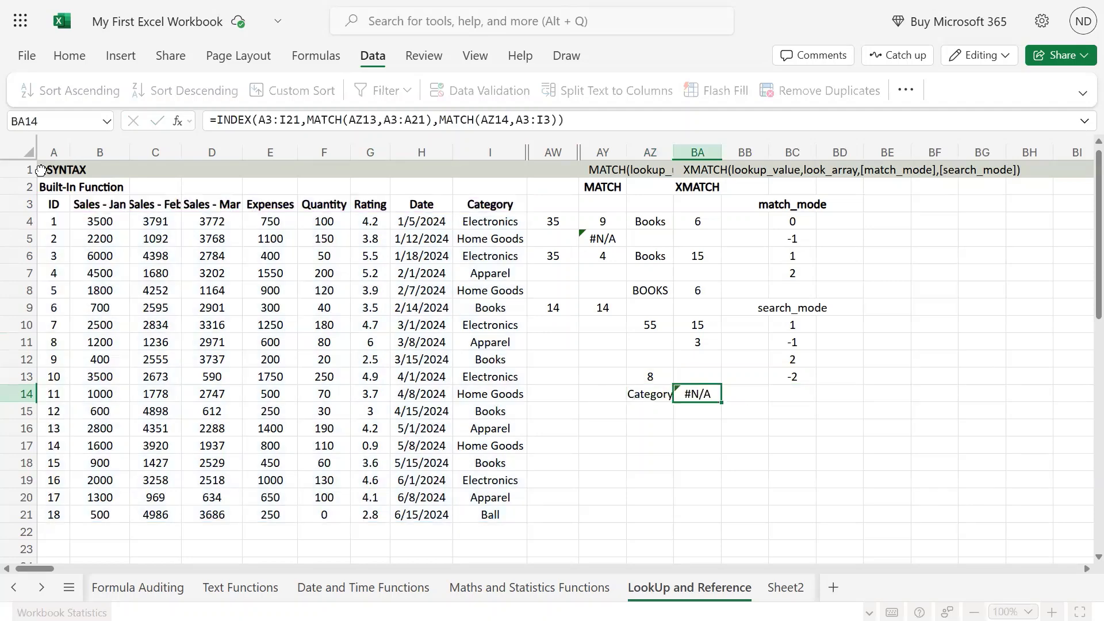
{"action": "key", "text": "Left"}
{"action": "key", "text": "Right"}
{"action": "key", "text": "F2"}
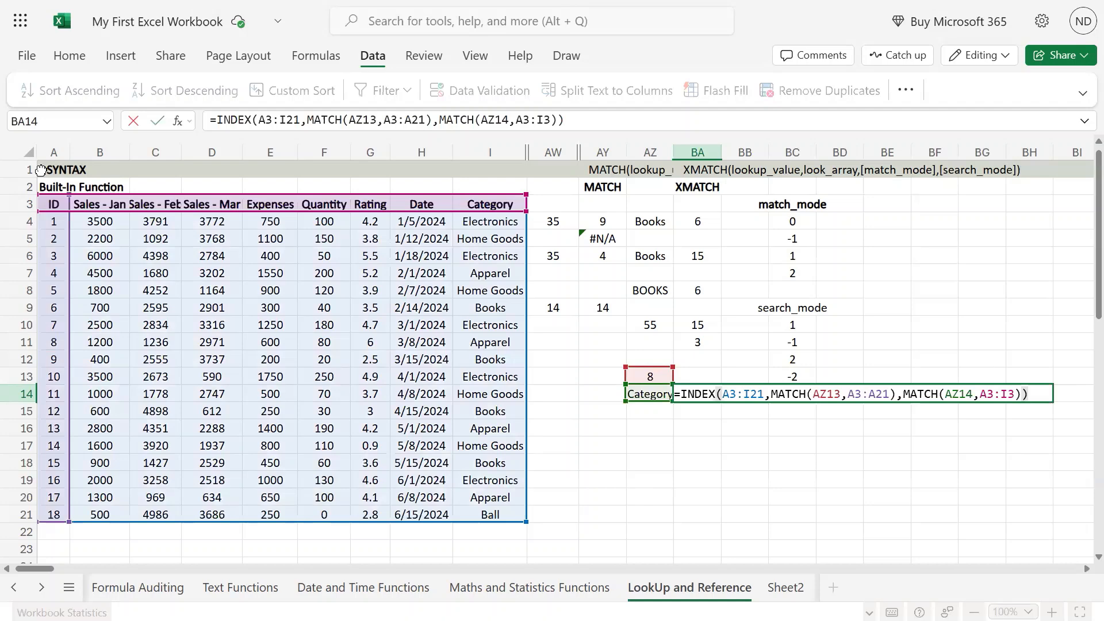
{"action": "key", "text": "Return"}
{"action": "key", "text": "Up"}
{"action": "key", "text": "Left"}
{"action": "key", "text": "F2"}
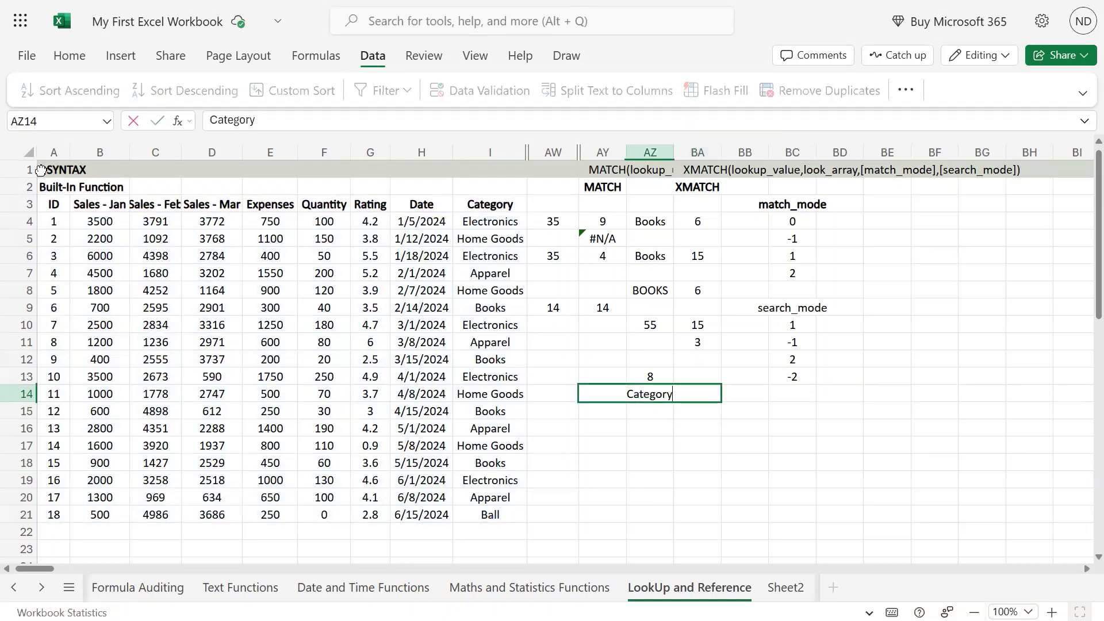
{"action": "key", "text": "Escape"}
{"action": "key", "text": "F2"}
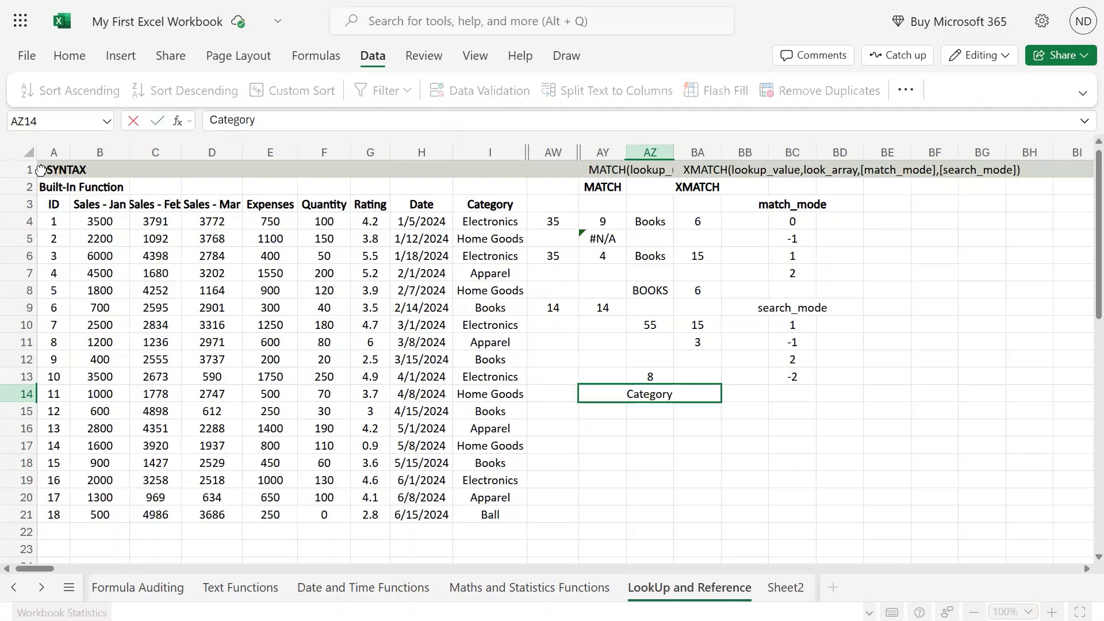
{"action": "key", "text": "Escape"}
Step: Change the lookup ID in AZ13 to 10
{"action": "key", "text": "Up"}
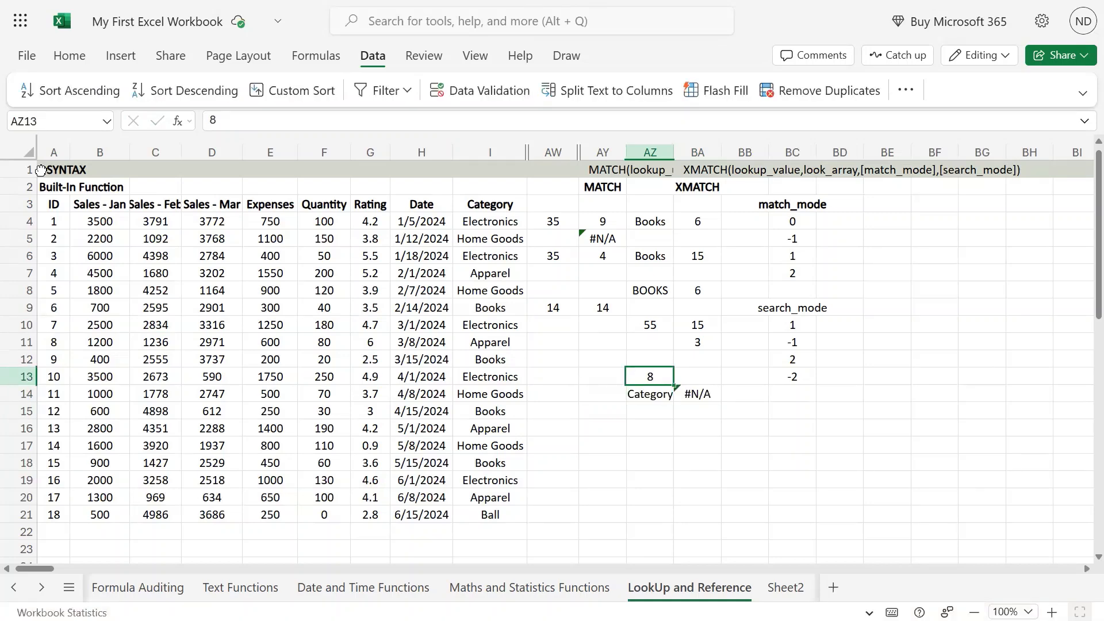
{"action": "type", "text": "10"}
{"action": "key", "text": "Return"}
{"action": "key", "text": "Down"}
{"action": "key", "text": "Right"}
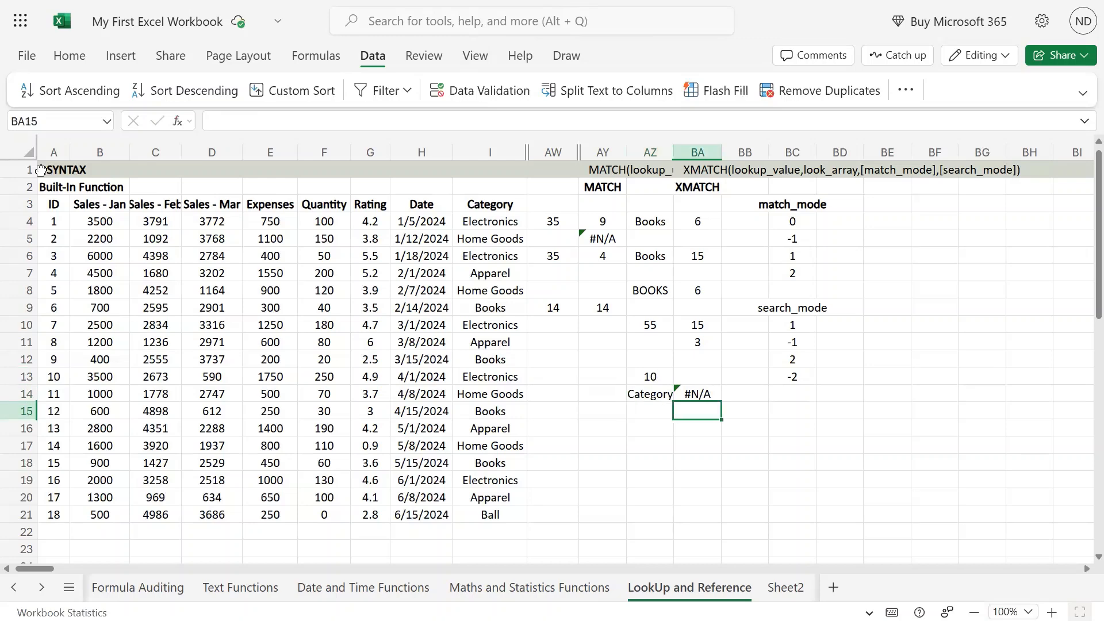
Step: Review the cell ranges referenced by the INDEX and MATCH formula in BA14
{"action": "key", "text": "Up"}
{"action": "key", "text": "F2"}
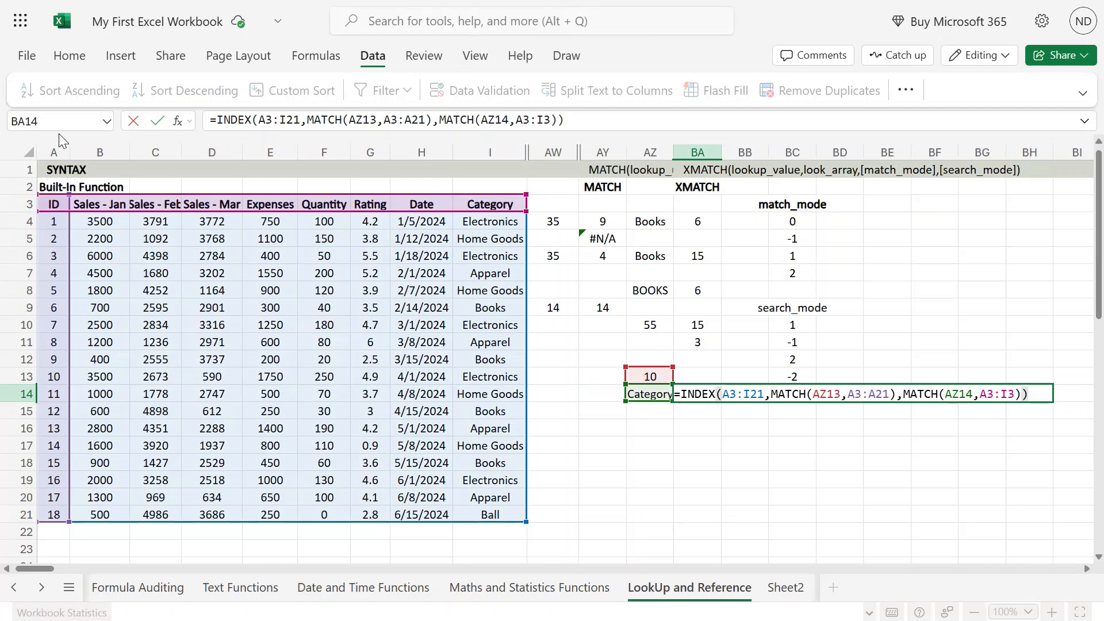
{"action": "key", "text": "Return"}
Step: Change the lookup header in AZ14 to Expenses
{"action": "key", "text": "Left"}
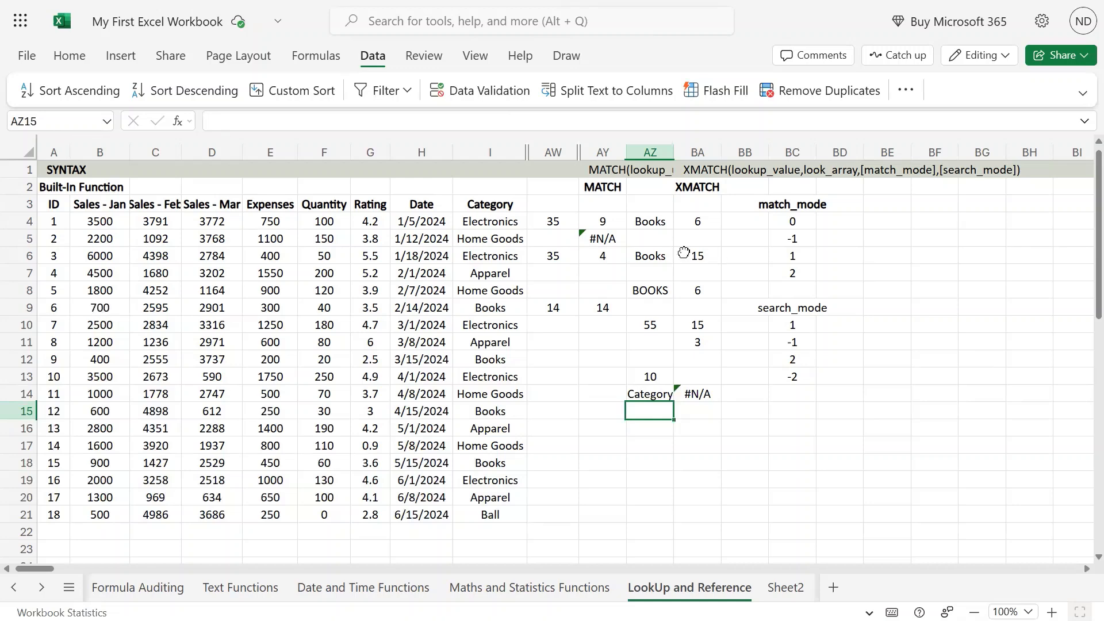
{"action": "left_click", "coordinate": [649, 396]}
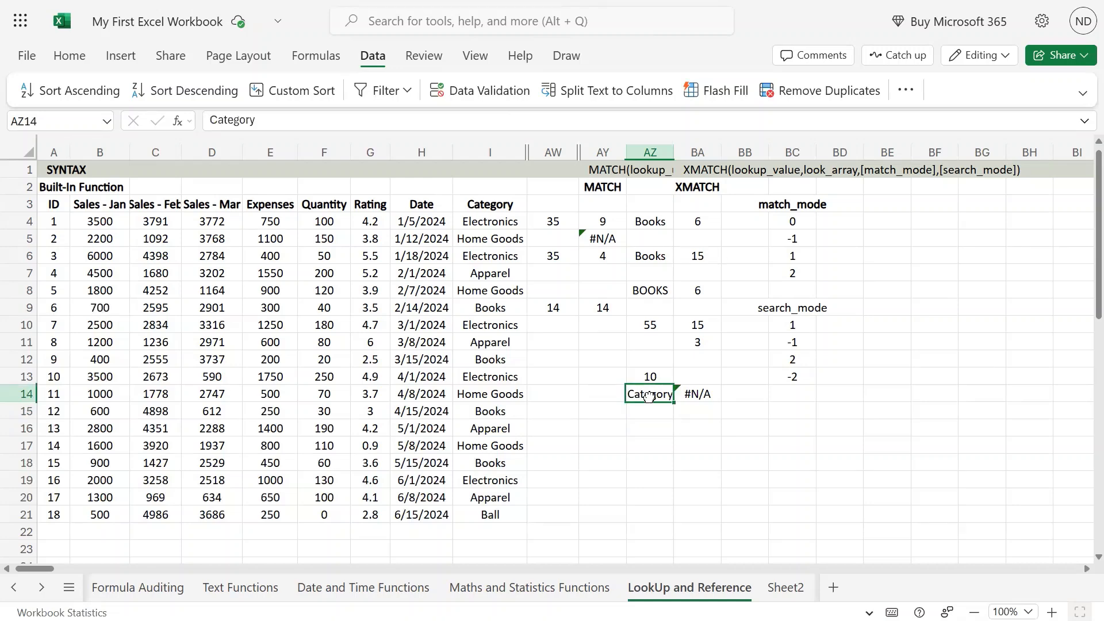
{"action": "type", "text": "Expens"}
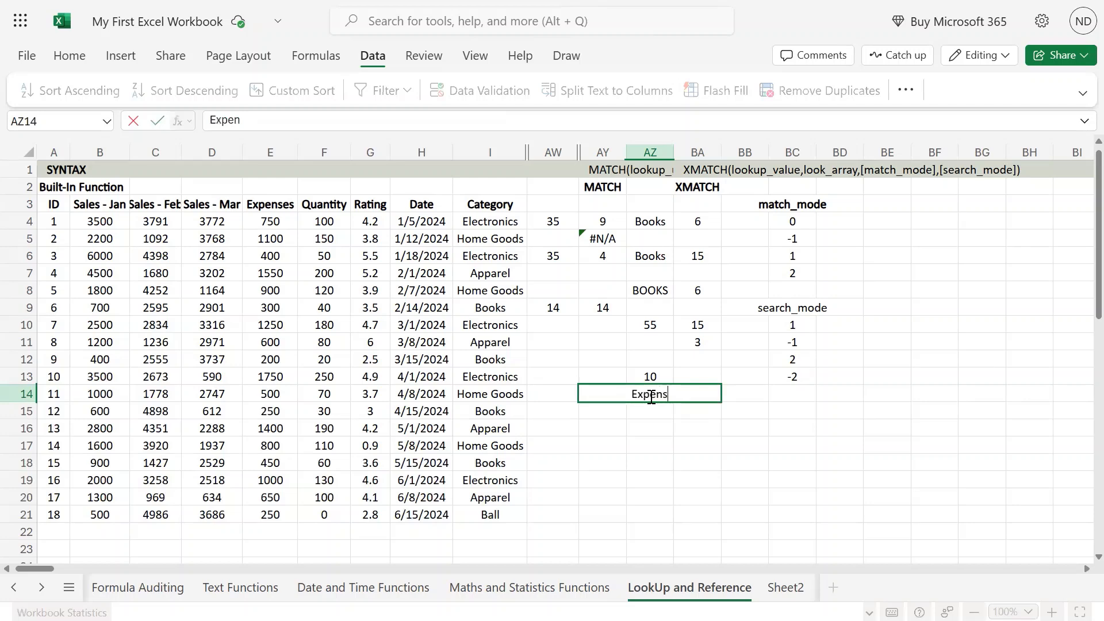
{"action": "type", "text": "es"}
{"action": "key", "text": "Return"}
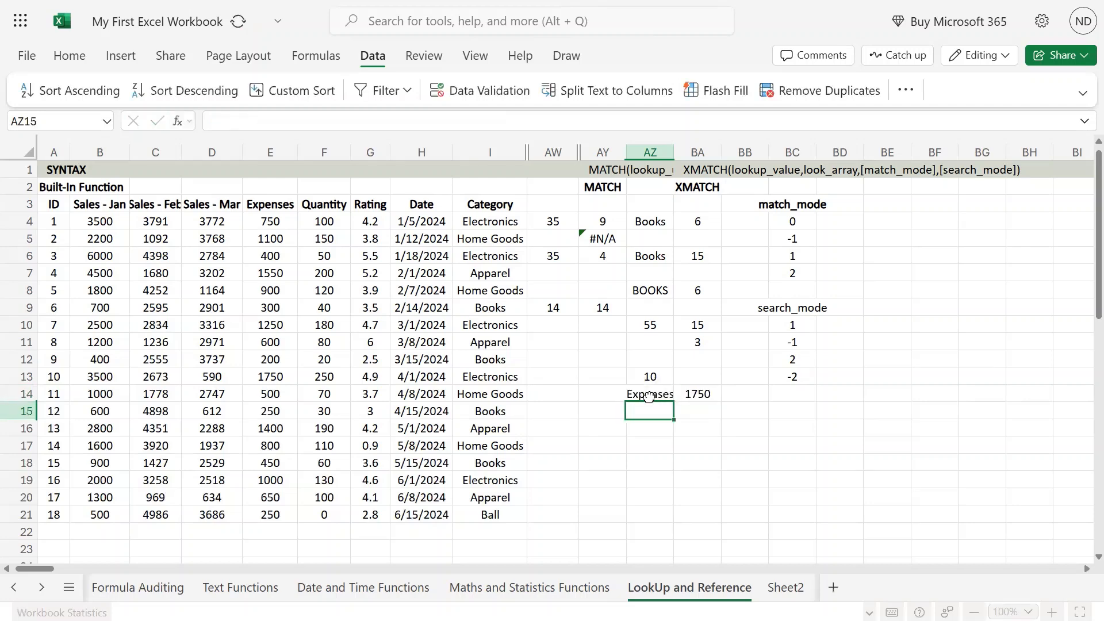
Step: Check the BA14 result against the source table by tracing the row for ID 10 across to its Expenses value
{"action": "left_click", "coordinate": [648, 397]}
{"action": "key", "text": "Left"}
{"action": "key", "text": "Left"}
{"action": "key", "text": "Left"}
{"action": "key", "text": "Left"}
{"action": "key", "text": "Left"}
{"action": "key", "text": "Left"}
{"action": "key", "text": "Left"}
{"action": "key", "text": "Left"}
{"action": "key", "text": "Left"}
{"action": "key", "text": "Left"}
{"action": "key", "text": "Left"}
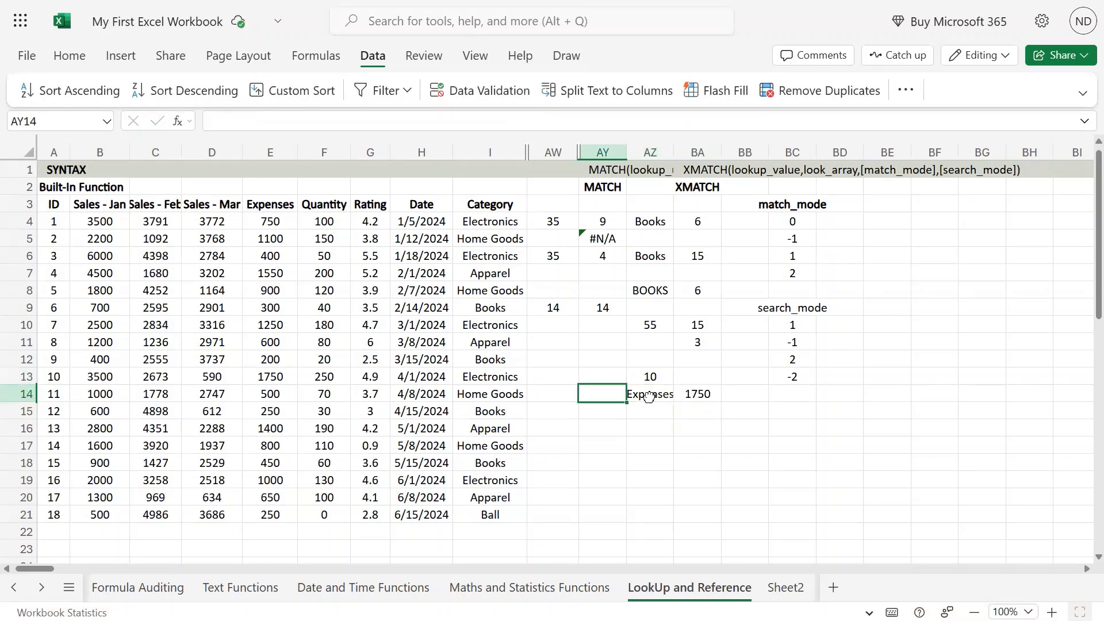
{"action": "key", "text": "Up"}
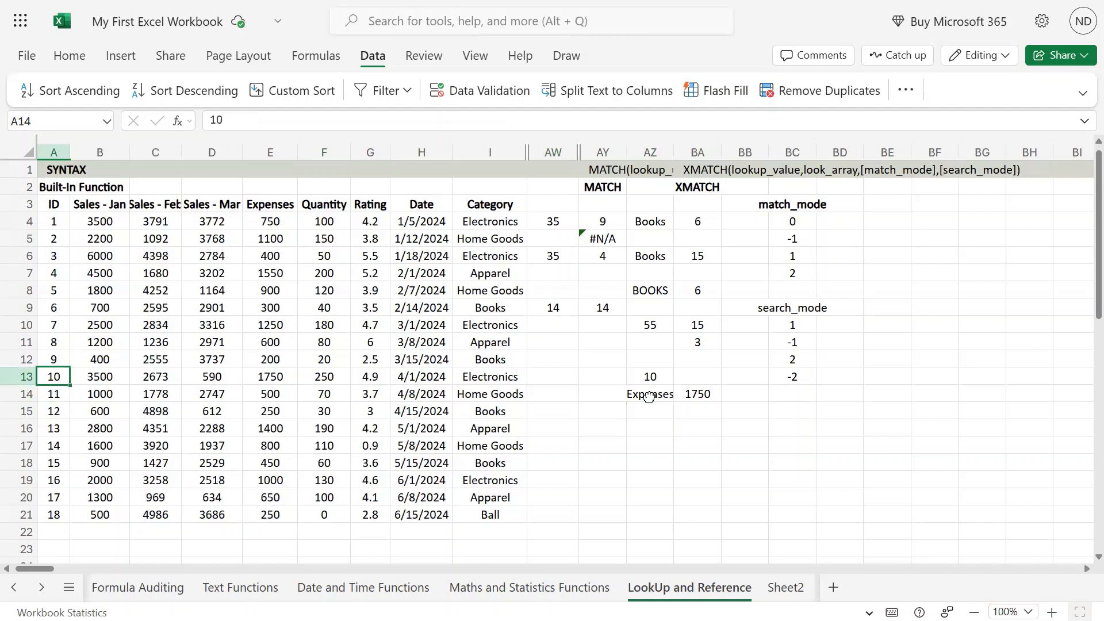
{"action": "key", "text": "Right"}
{"action": "key", "text": "Right"}
{"action": "key", "text": "Right"}
{"action": "key", "text": "Right"}
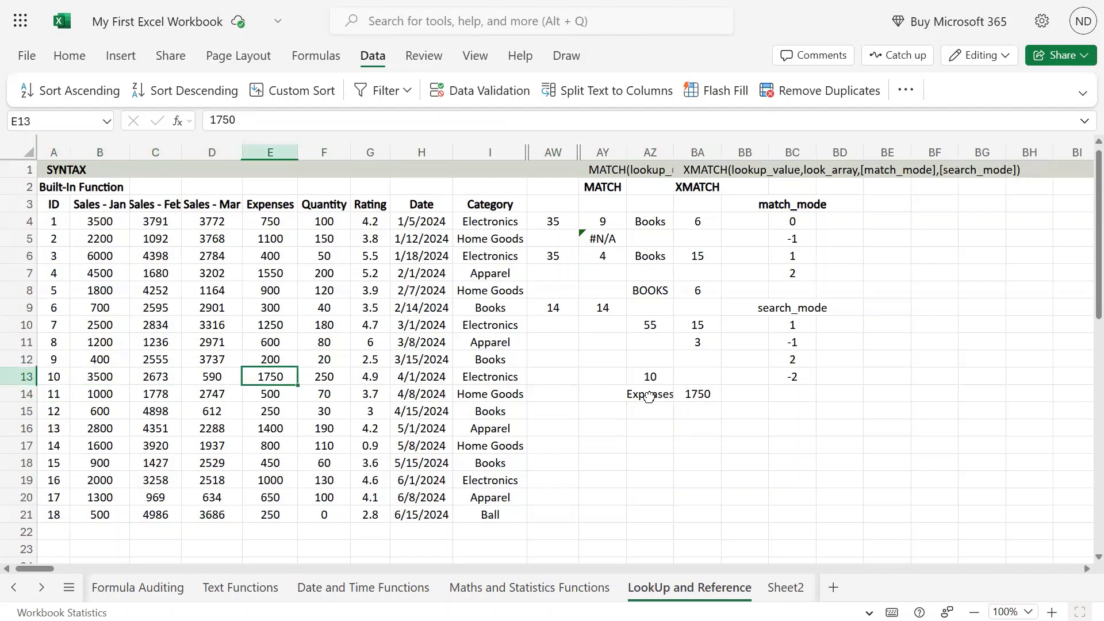
Step: Change the lookup ID in AZ13 to 3
{"action": "key", "text": "Right"}
{"action": "key", "text": "Right"}
{"action": "key", "text": "Right"}
{"action": "key", "text": "Right"}
{"action": "key", "text": "Right"}
{"action": "key", "text": "Right"}
{"action": "key", "text": "Right"}
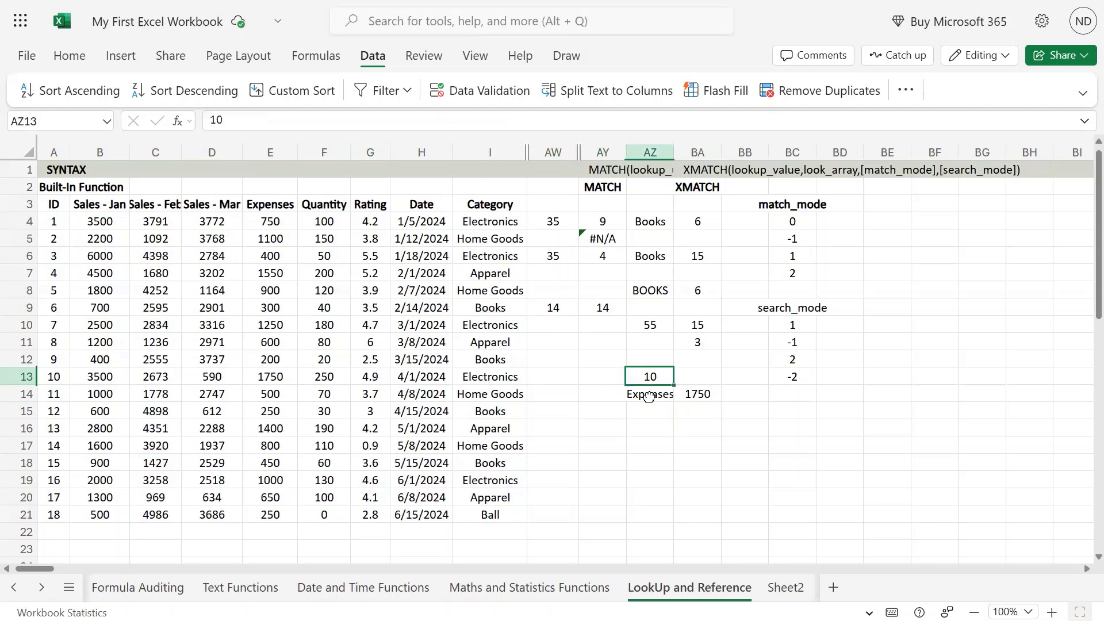
{"action": "key", "text": "Down"}
{"action": "type", "text": "3"}
{"action": "key", "text": "Return"}
{"action": "key", "text": "Left"}
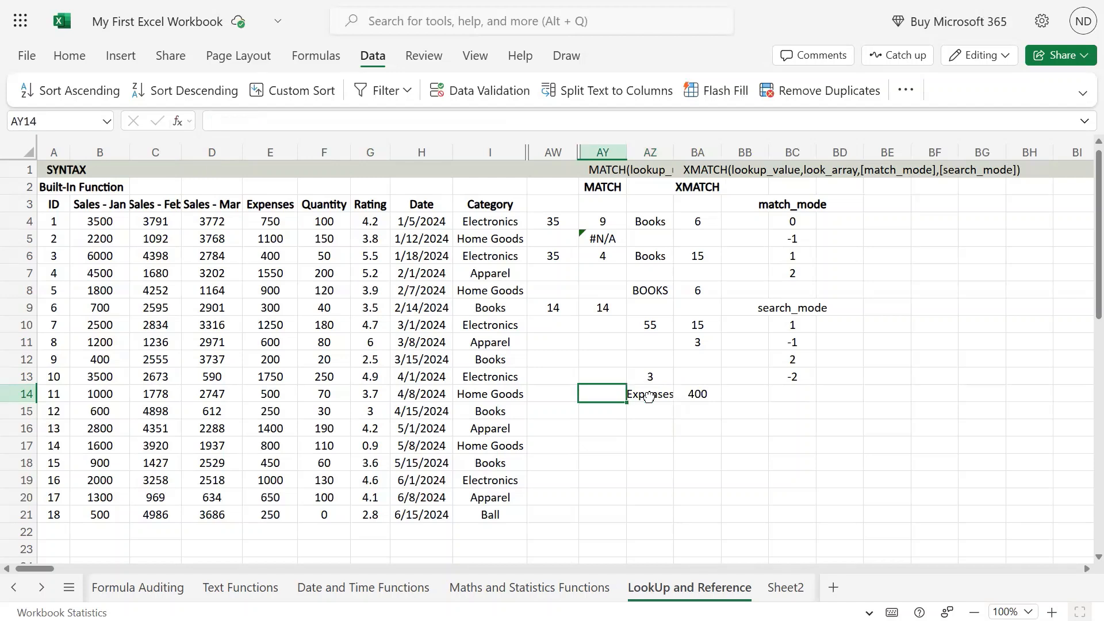
Step: Verify the BA14 result by highlighting the ID 3 row up to Expenses and the Expenses column down to that row
{"action": "key", "text": "Left"}
{"action": "key", "text": "Left"}
{"action": "key", "text": "Left"}
{"action": "key", "text": "Left"}
{"action": "key", "text": "Left"}
{"action": "key", "text": "Left"}
{"action": "key", "text": "Left"}
{"action": "key", "text": "Left"}
{"action": "key", "text": "Up"}
{"action": "key", "text": "Up"}
{"action": "key", "text": "Up"}
{"action": "key", "text": "Up"}
{"action": "key", "text": "Up"}
{"action": "key", "text": "Up"}
{"action": "key", "text": "Up"}
{"action": "key", "text": "Left"}
{"action": "key", "text": "Up"}
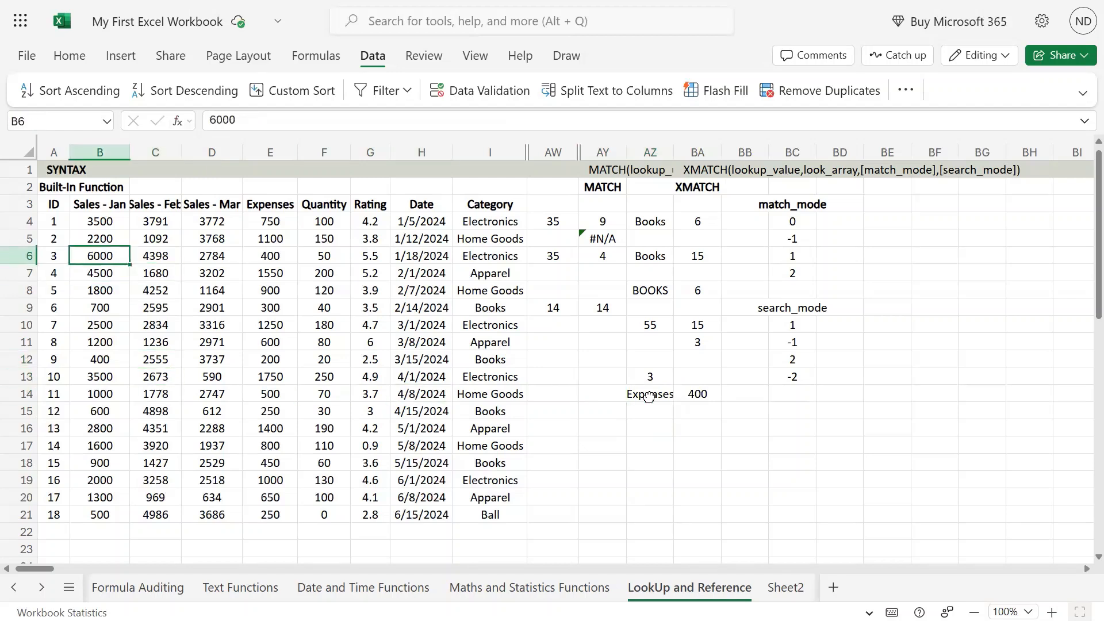
{"action": "key", "text": "Left"}
{"action": "key", "text": "shift+Right"}
{"action": "key", "text": "shift+Right"}
{"action": "key", "text": "shift+Right"}
{"action": "key", "text": "shift+Right"}
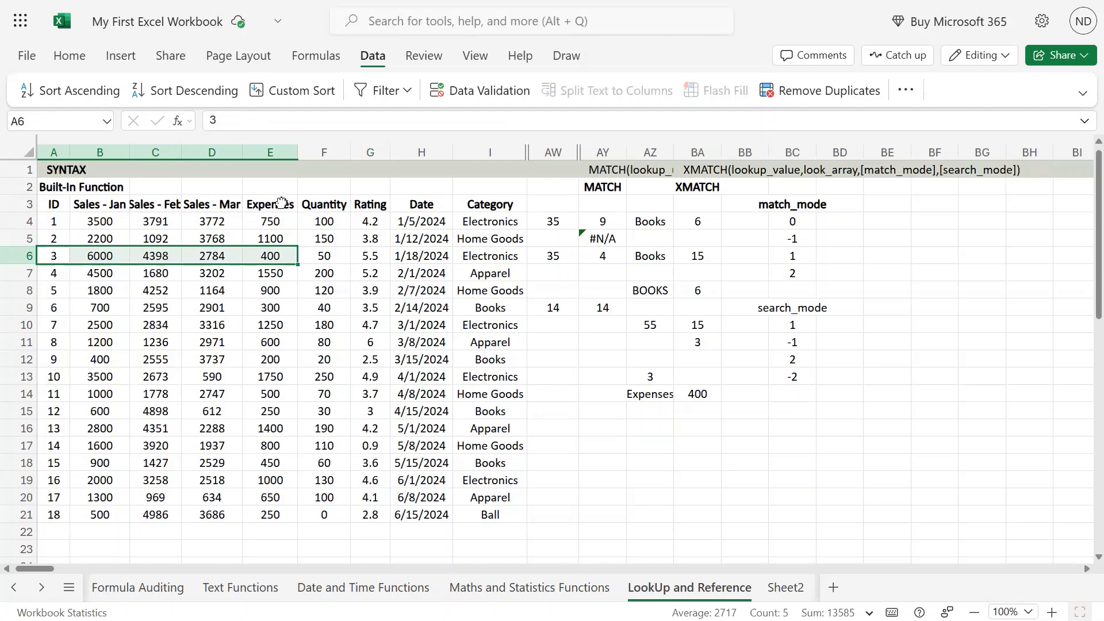
{"action": "left_click_drag", "start_coordinate": [281, 203], "coordinate": [281, 249]}
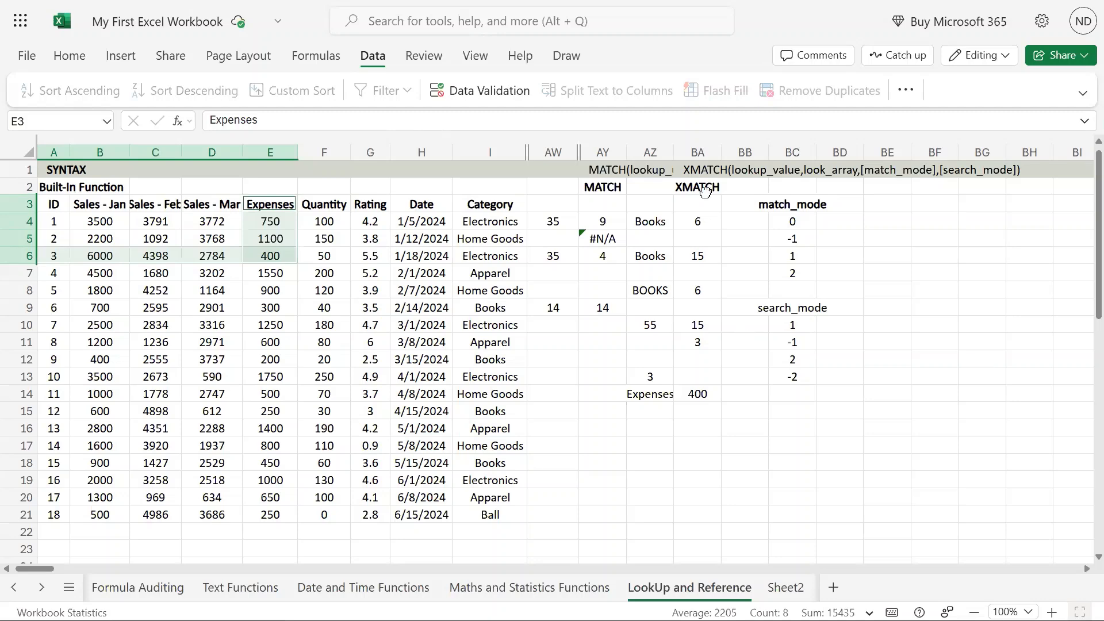
Step: Replace both nested MATCH functions in the BA14 formula with XMATCH, giving =INDEX(A3:I21,XMATCH(AZ13,A3:A21),XMATCH(AZ14,A3:I3))
{"action": "left_click", "coordinate": [696, 394]}
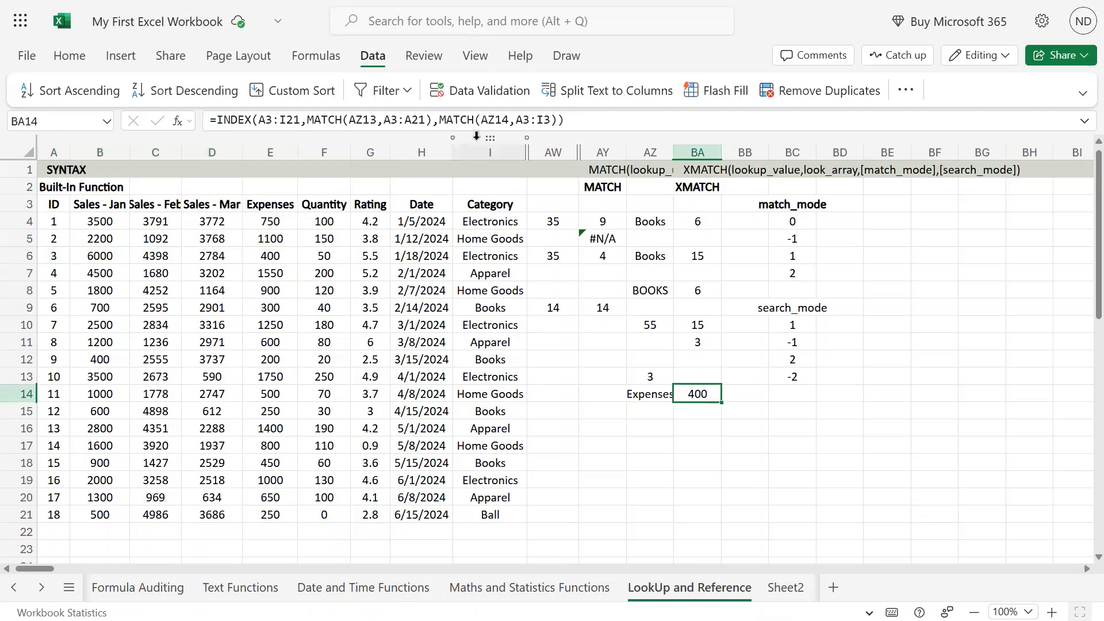
{"action": "left_click", "coordinate": [449, 120]}
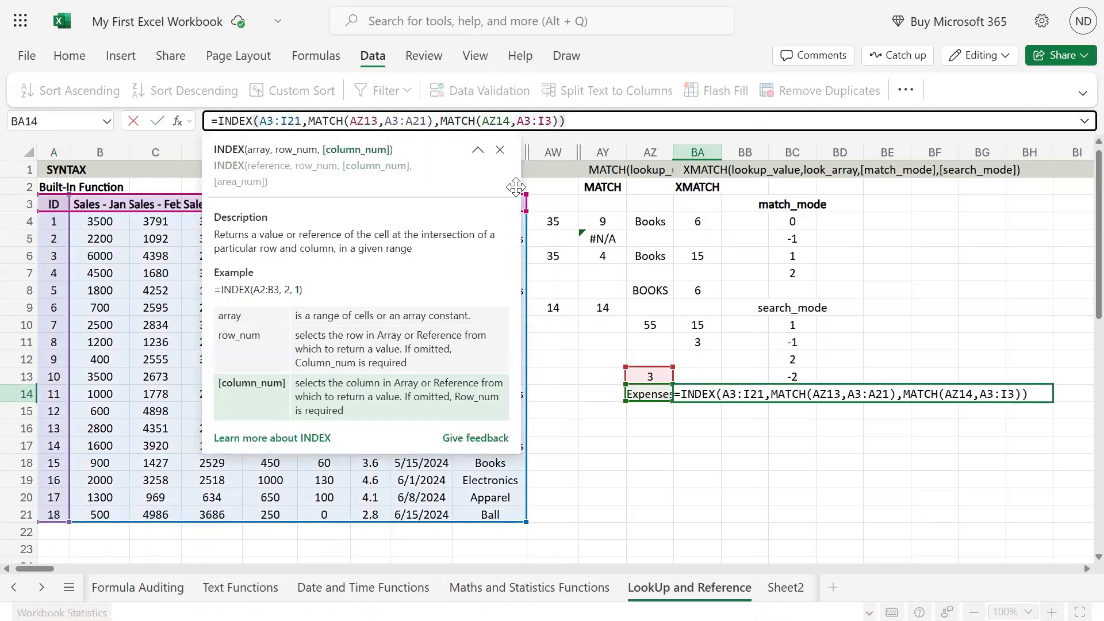
{"action": "type", "text": "x"}
{"action": "key", "text": "Left"}
{"action": "key", "text": "Left"}
{"action": "key", "text": "Left"}
{"action": "key", "text": "Left"}
{"action": "key", "text": "Left"}
{"action": "key", "text": "Left"}
{"action": "key", "text": "Left"}
{"action": "key", "text": "Left"}
{"action": "key", "text": "Left"}
{"action": "key", "text": "Left"}
{"action": "key", "text": "Left"}
{"action": "key", "text": "Left"}
{"action": "key", "text": "Left"}
{"action": "key", "text": "Left"}
{"action": "key", "text": "Left"}
{"action": "key", "text": "Left"}
{"action": "key", "text": "Left"}
{"action": "key", "text": "Left"}
{"action": "key", "text": "Left"}
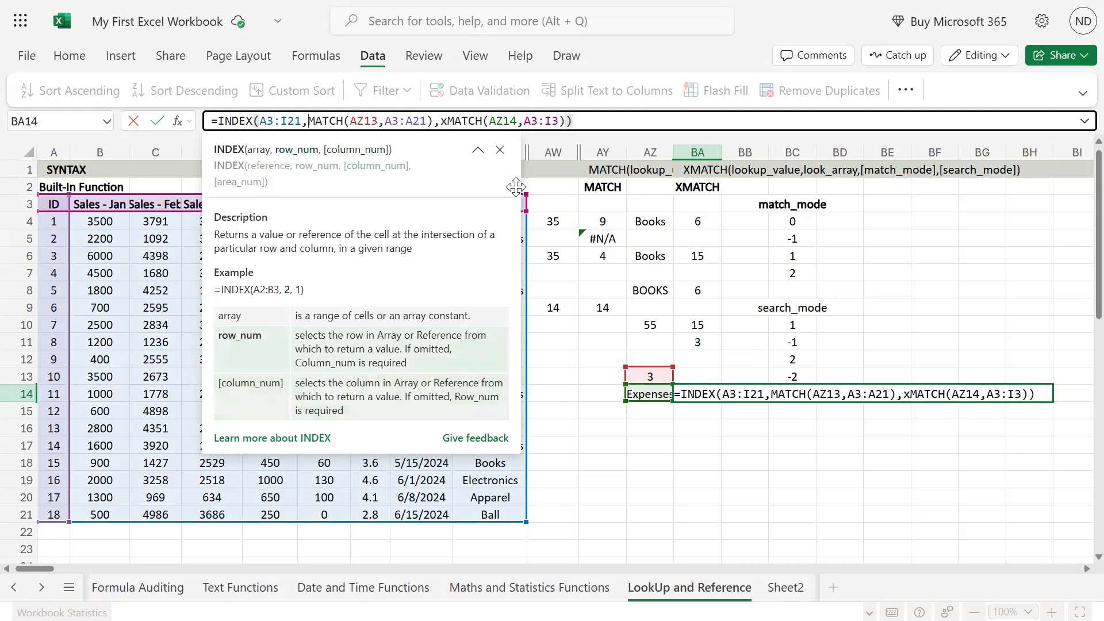
{"action": "type", "text": "x"}
{"action": "key", "text": "Return"}
{"action": "key", "text": "Up"}
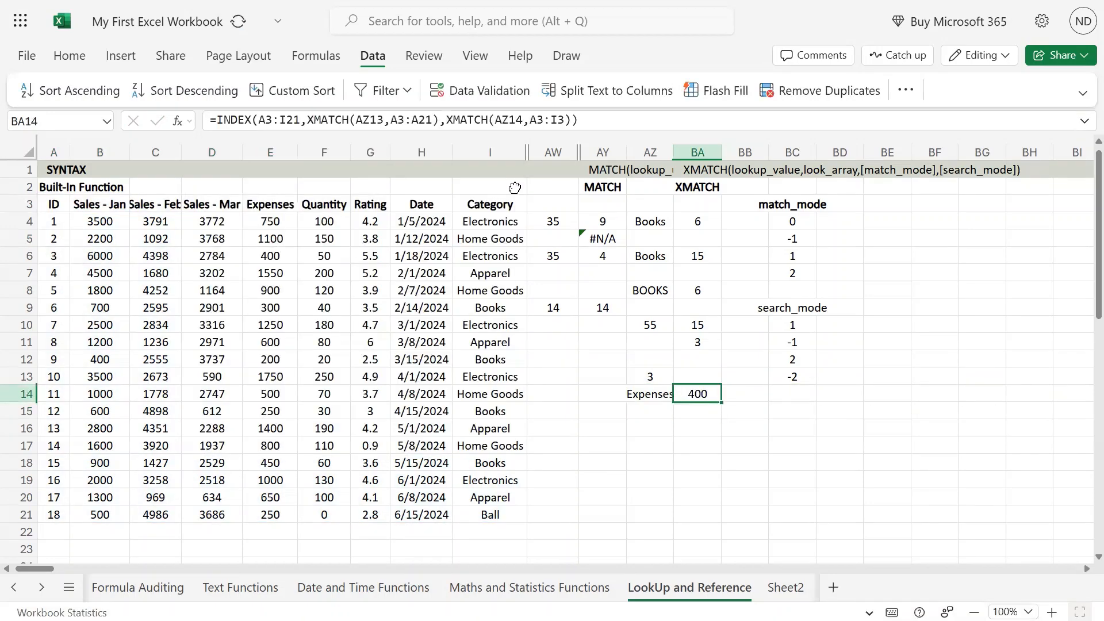